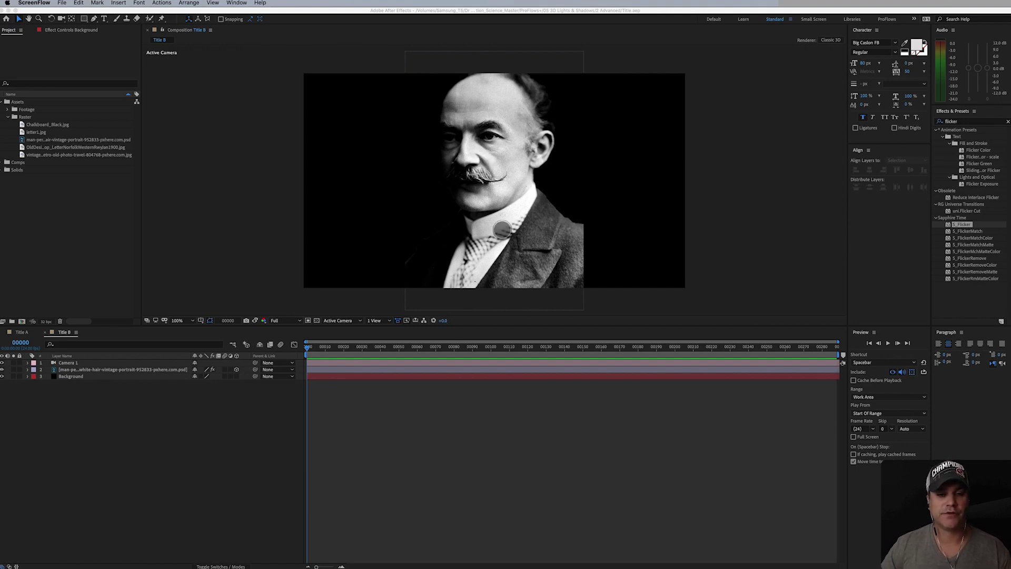
pyautogui.click(383, 353)
pyautogui.moveTo(429, 348); pyautogui.dragTo(295, 373)
pyautogui.moveTo(711, 559)
pyautogui.click(762, 559)
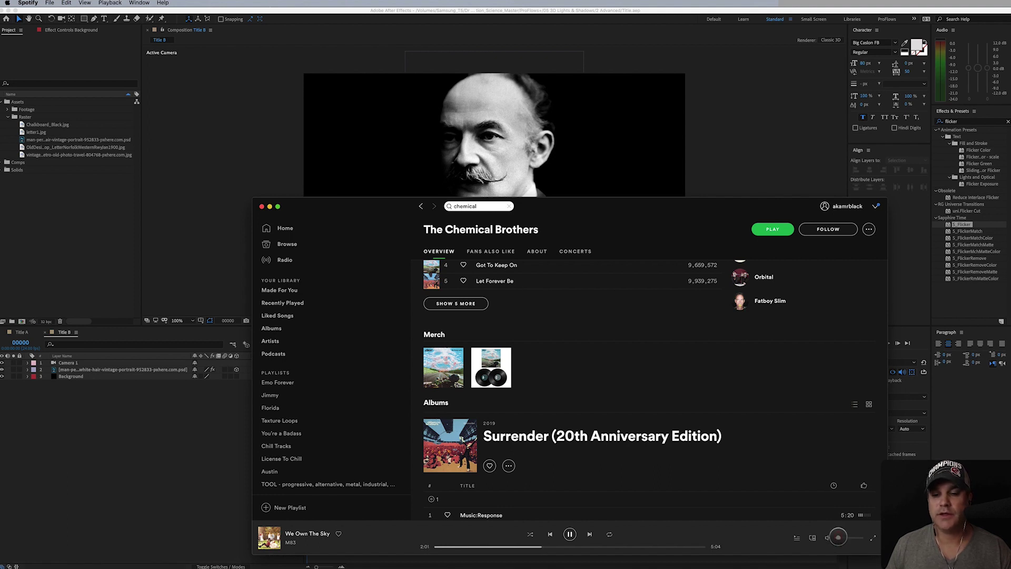
pyautogui.click(203, 483)
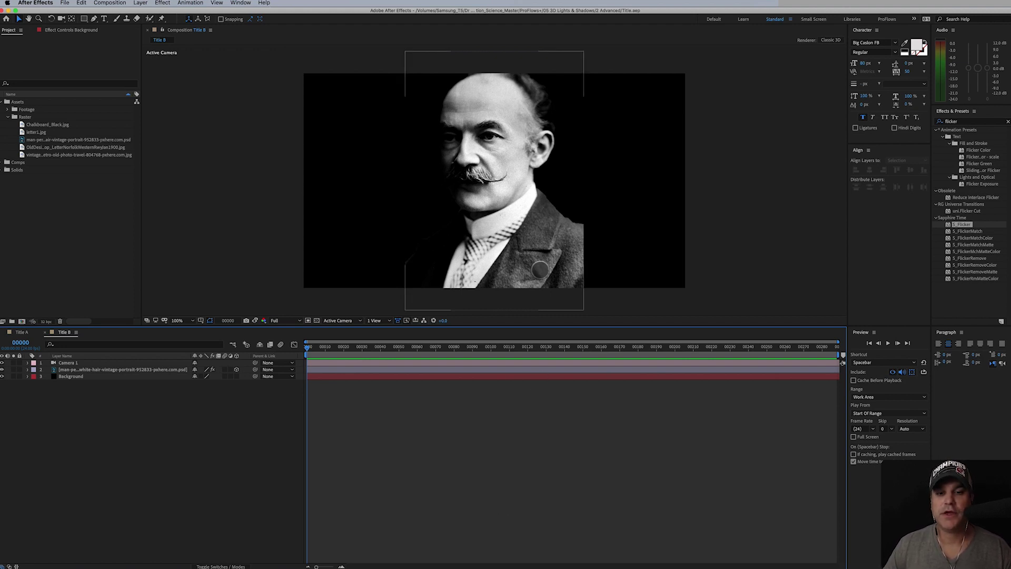
# Lock the Background layer in the Title B composition.
pyautogui.click(93, 363)
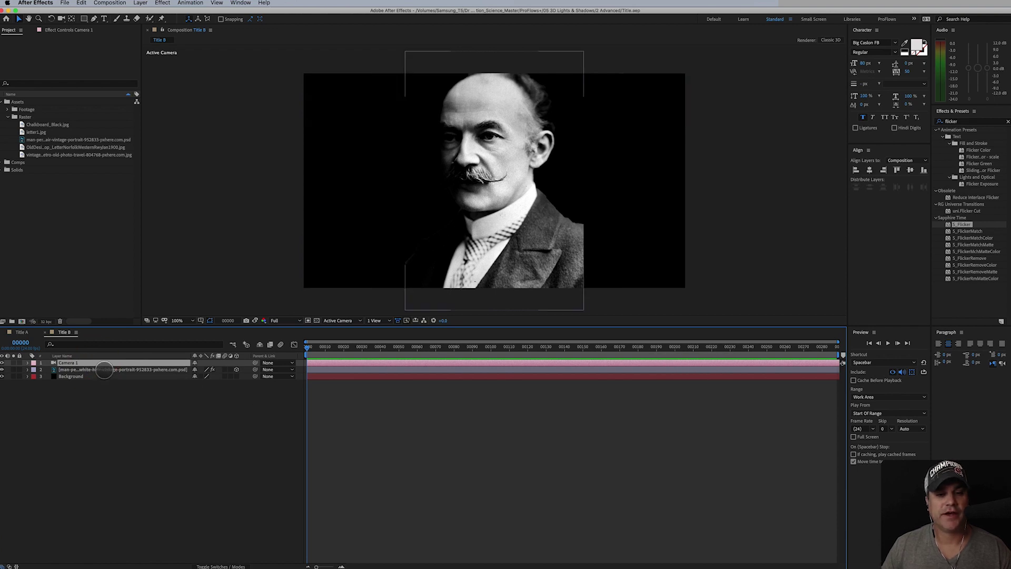
pyautogui.click(105, 370)
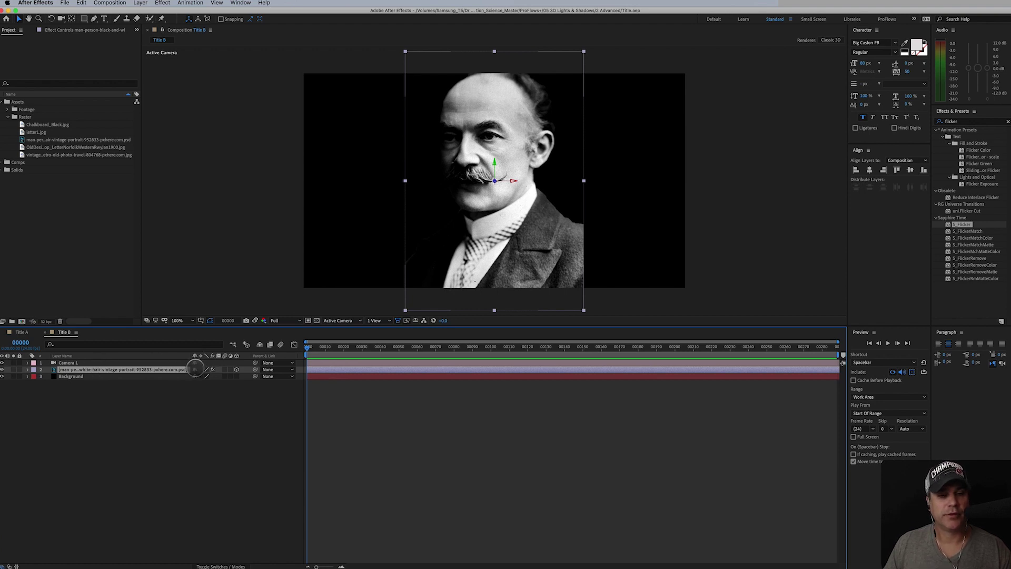
pyautogui.click(96, 376)
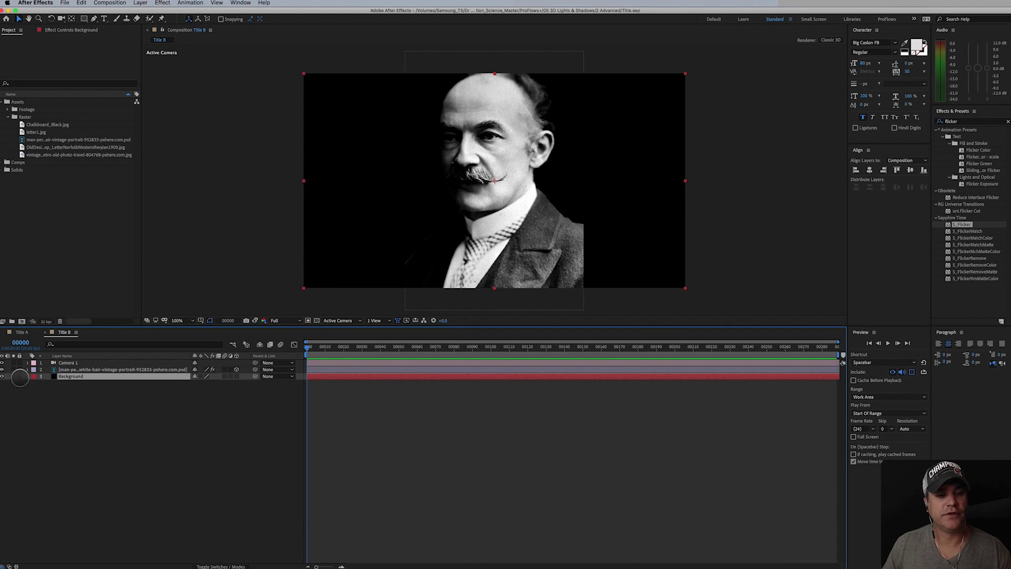
pyautogui.click(20, 376)
pyautogui.click(71, 376)
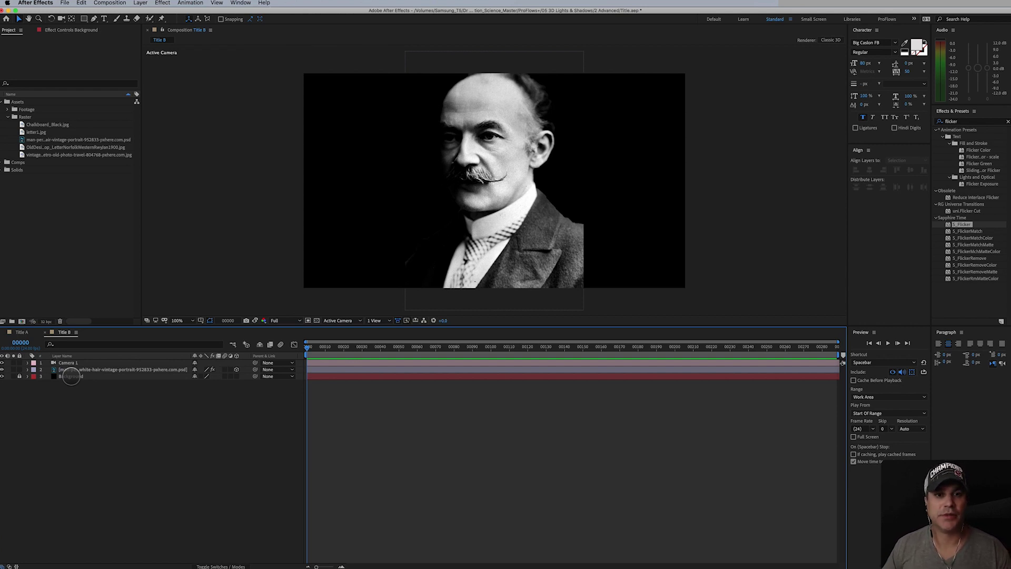
# Test the portrait layer's Z position at 0 and restore it to 1000.
pyautogui.click(74, 369)
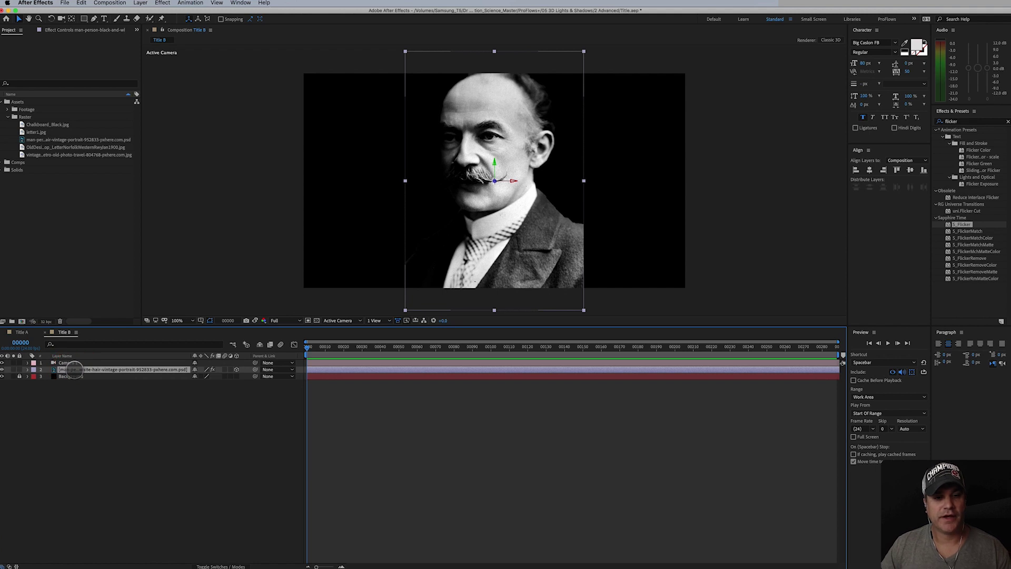
pyautogui.press('p')
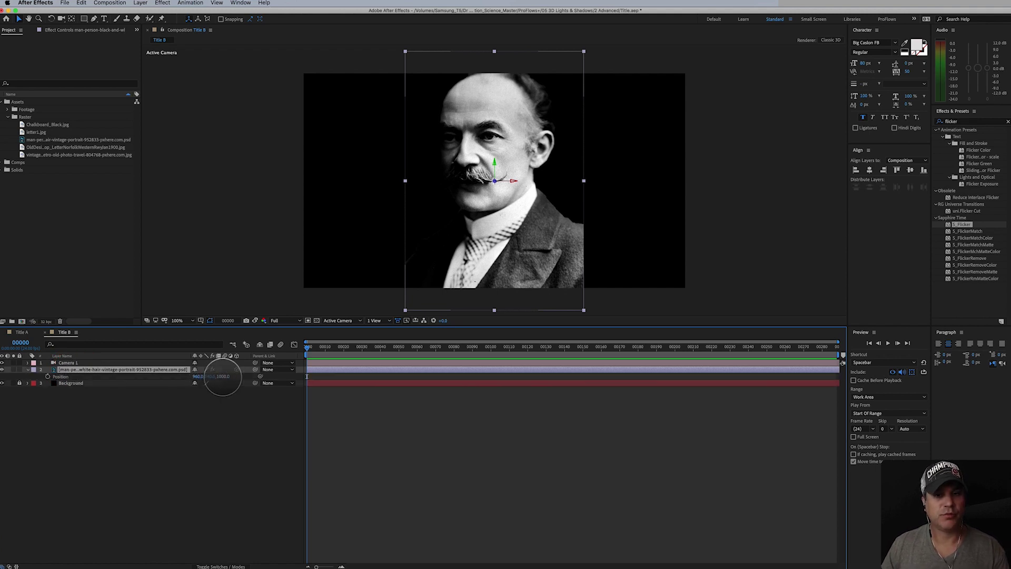
pyautogui.moveTo(222, 376)
pyautogui.mouseDown()
pyautogui.moveTo(442, 382)
pyautogui.moveTo(226, 376)
pyautogui.mouseUp()
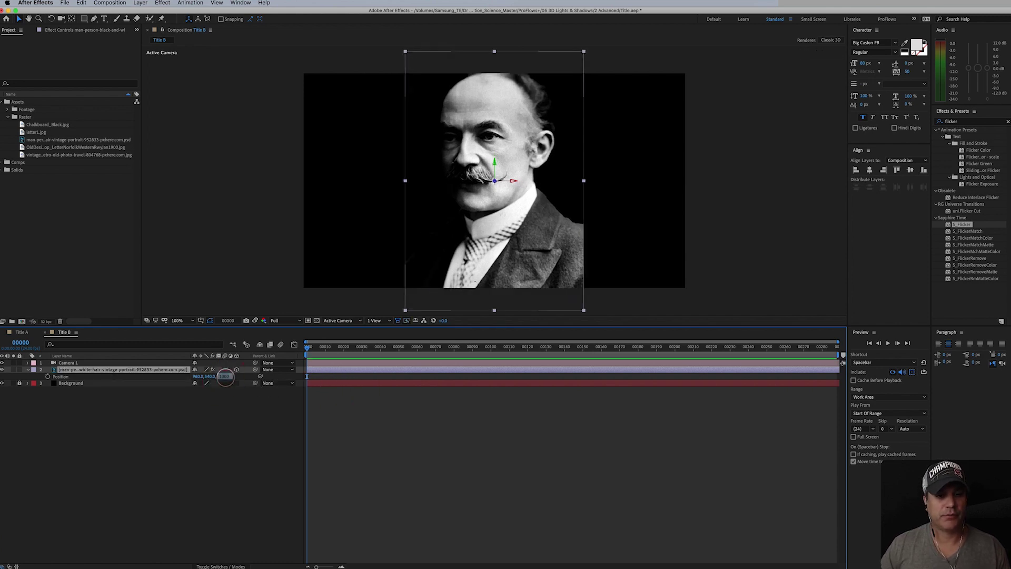
pyautogui.write('0')
pyautogui.press('Return')
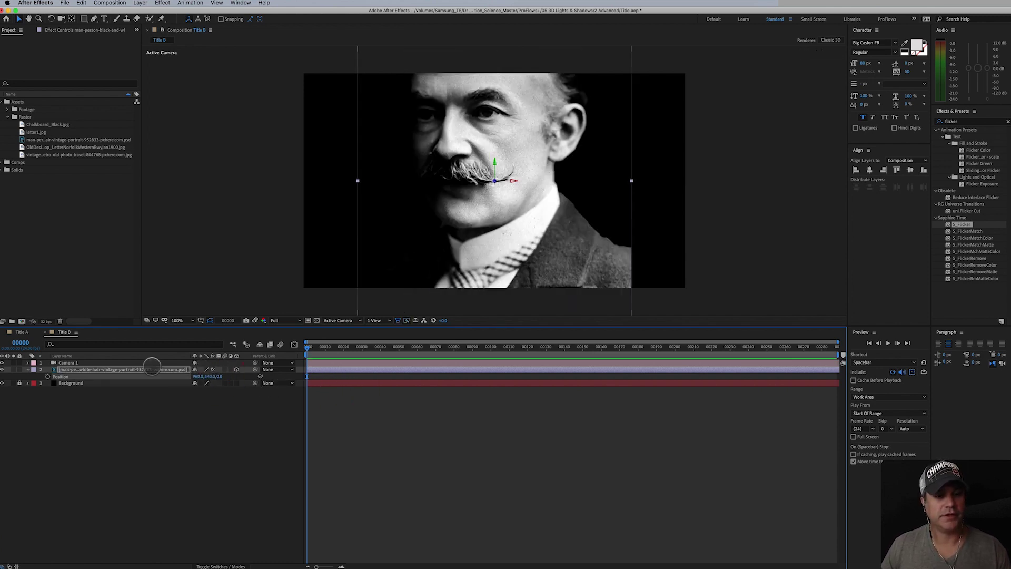
pyautogui.click(220, 376)
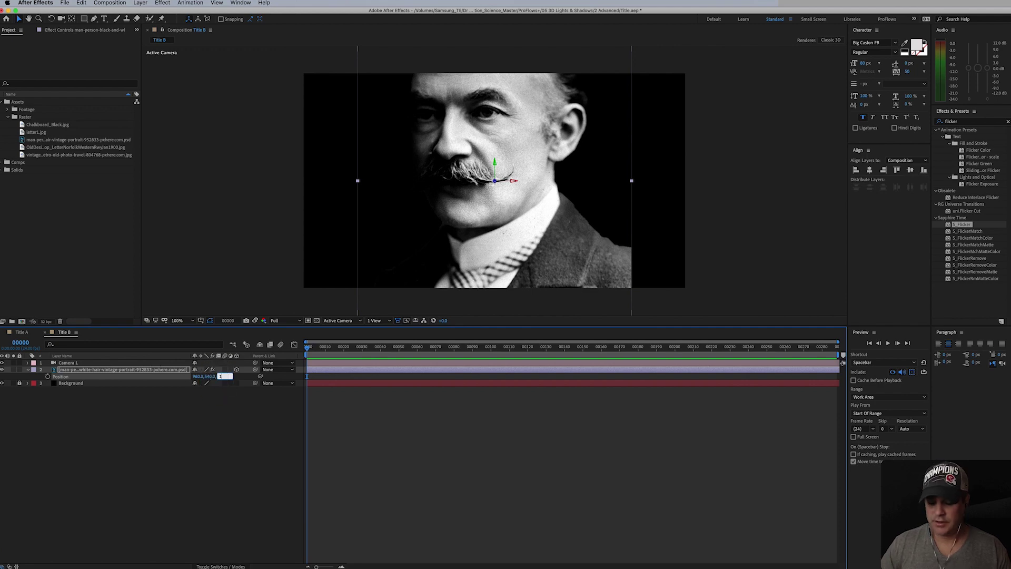
pyautogui.write('1000')
pyautogui.press('Return')
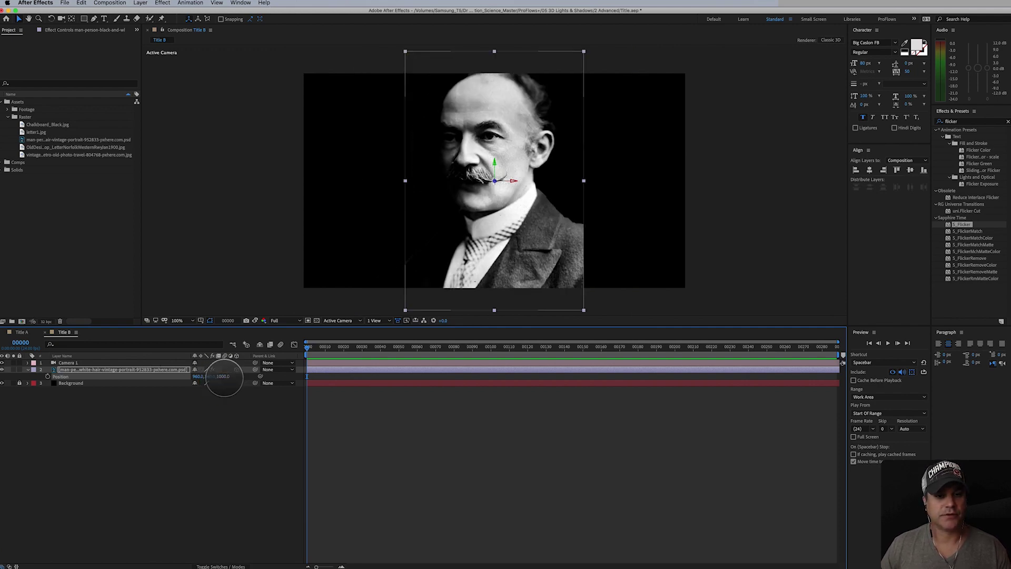
# Set a starting Position keyframe on Camera 1 at frame 0 and move the current time to frame 260.
pyautogui.click(116, 362)
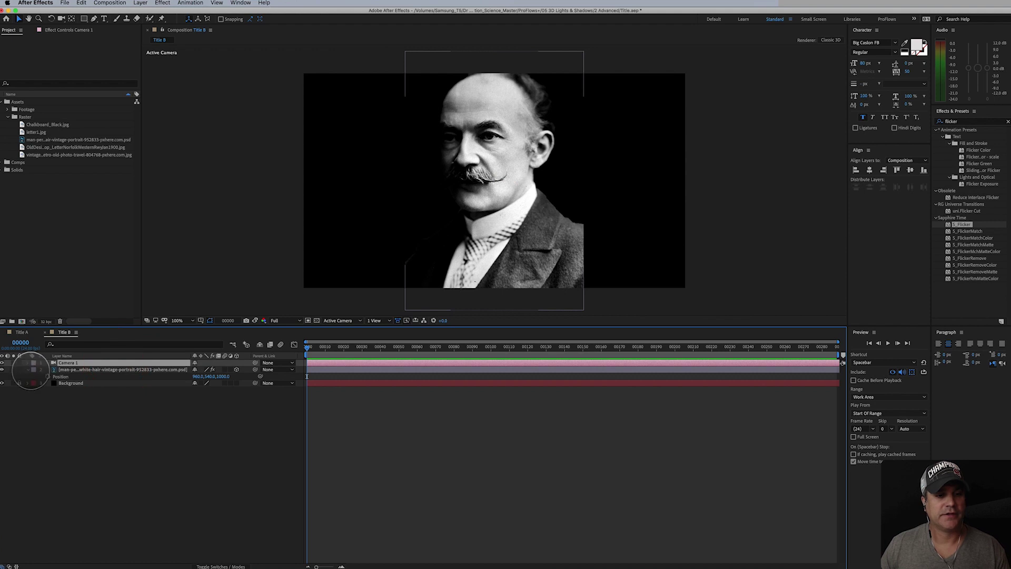
pyautogui.press('F2')
pyautogui.press('p')
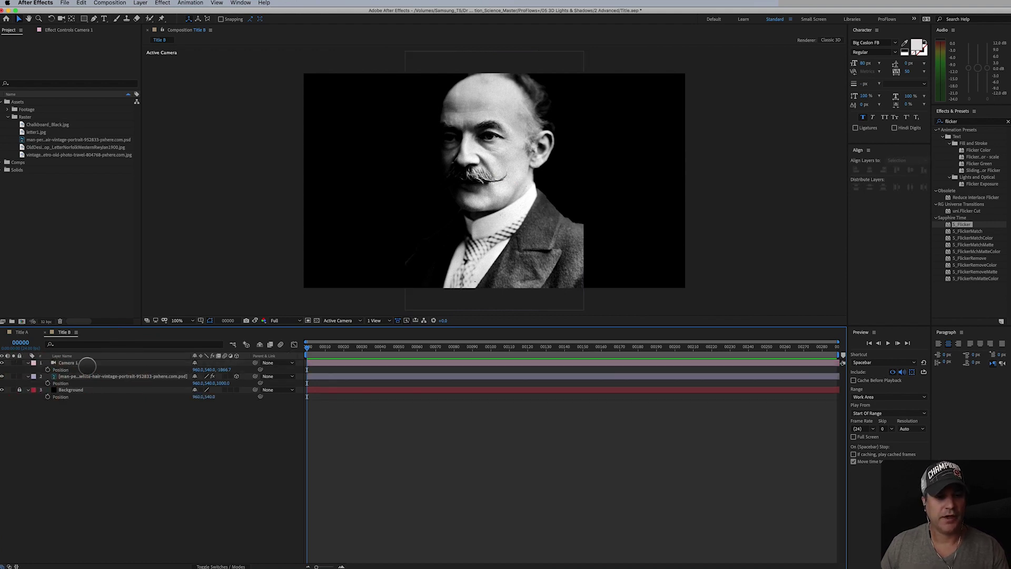
pyautogui.click(48, 369)
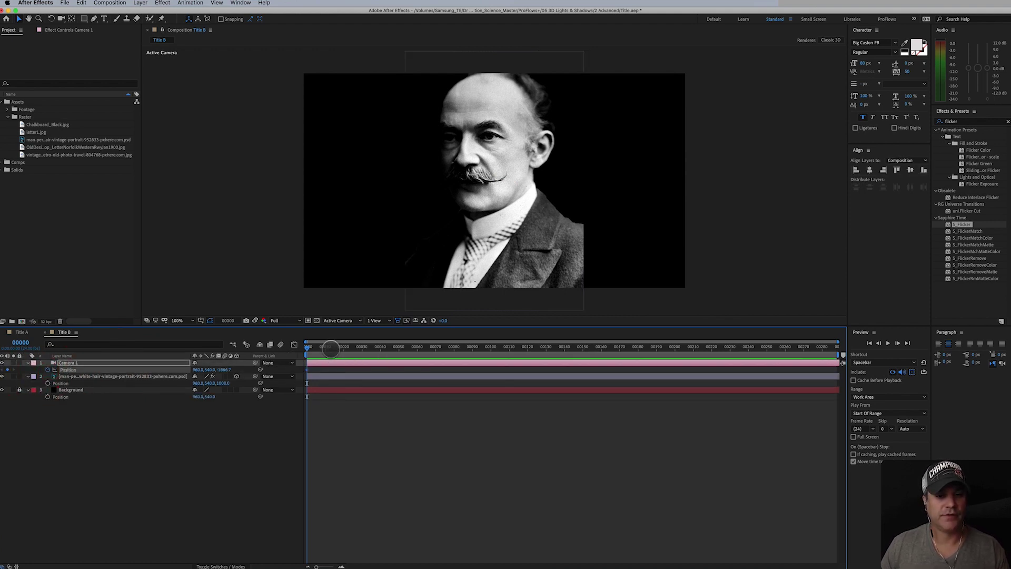
pyautogui.moveTo(326, 348); pyautogui.dragTo(784, 382)
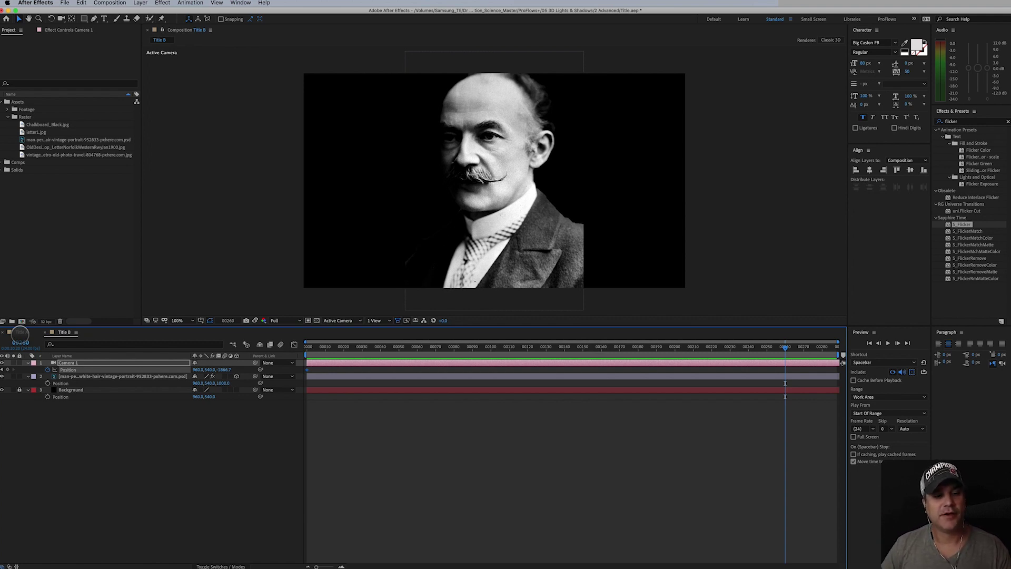
# Examine the Title A composition near its end for reference and return to Title B.
pyautogui.click(20, 332)
pyautogui.click(66, 332)
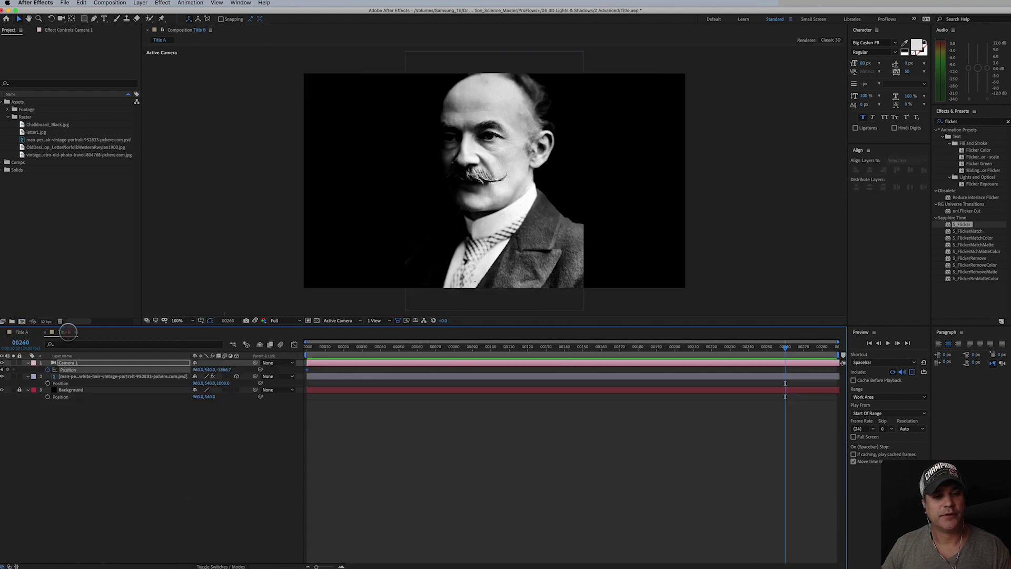
pyautogui.click(20, 332)
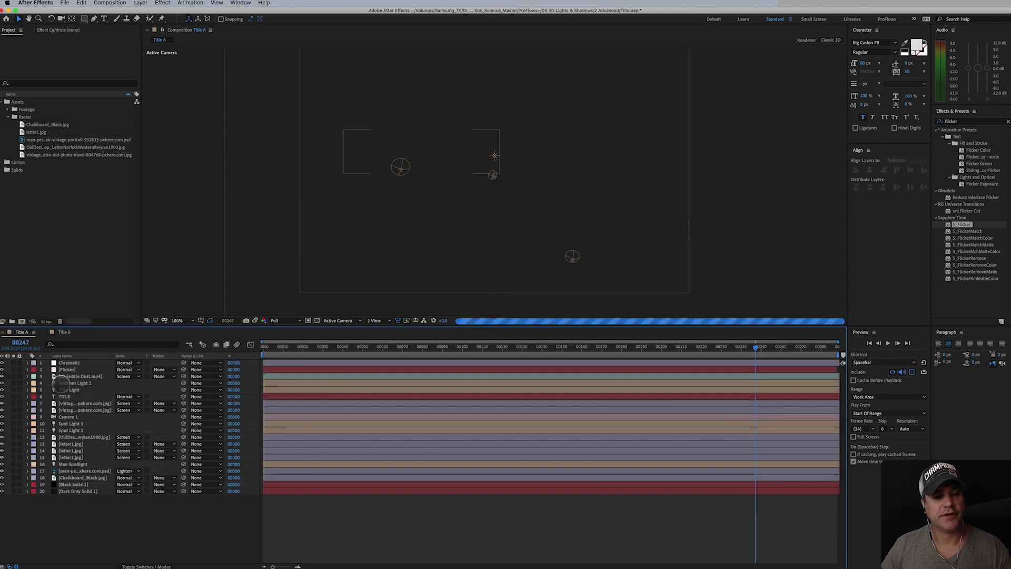
pyautogui.click(64, 332)
pyautogui.click(20, 332)
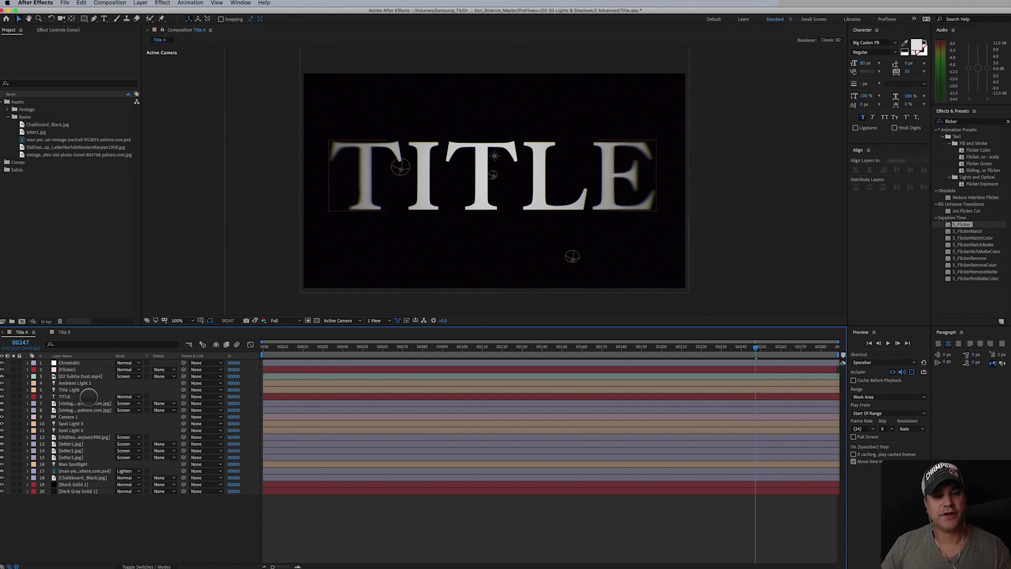
pyautogui.click(60, 332)
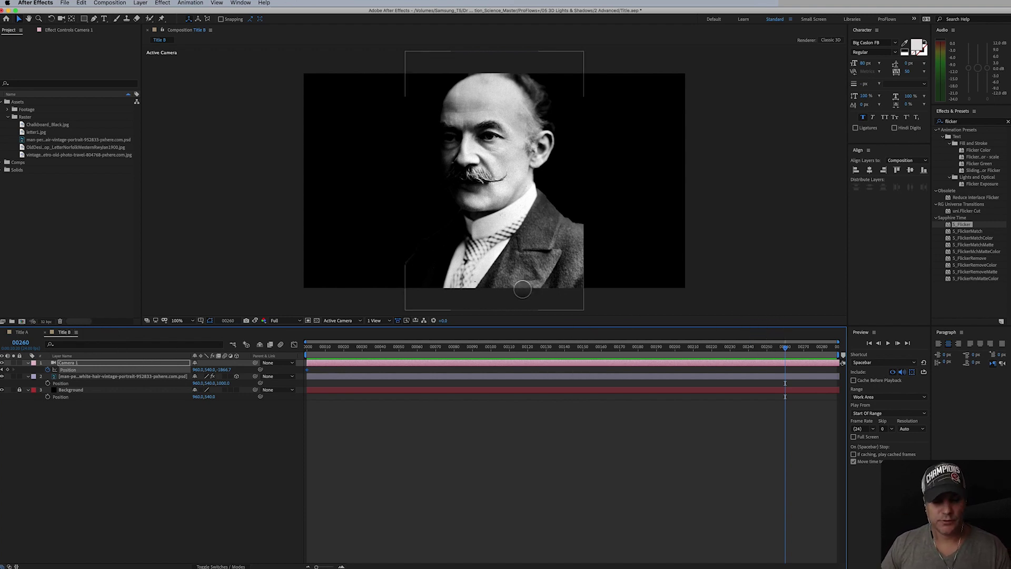
# Dolly Camera 1 back from the portrait to a Z position of about -8876 at frame 260.
pyautogui.press('c')
pyautogui.moveTo(491, 210); pyautogui.dragTo(475, 563)
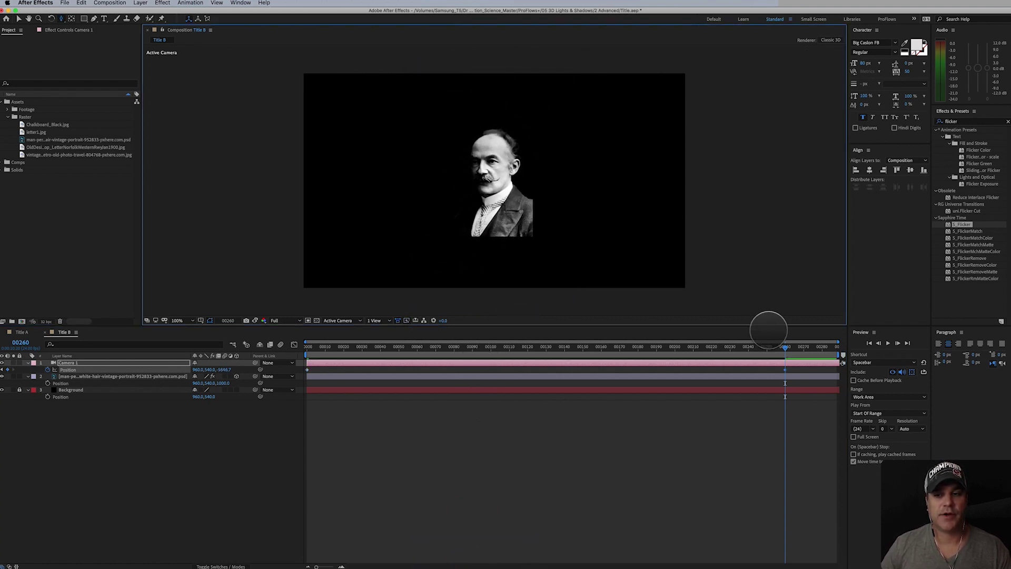
pyautogui.moveTo(521, 250); pyautogui.dragTo(537, 194)
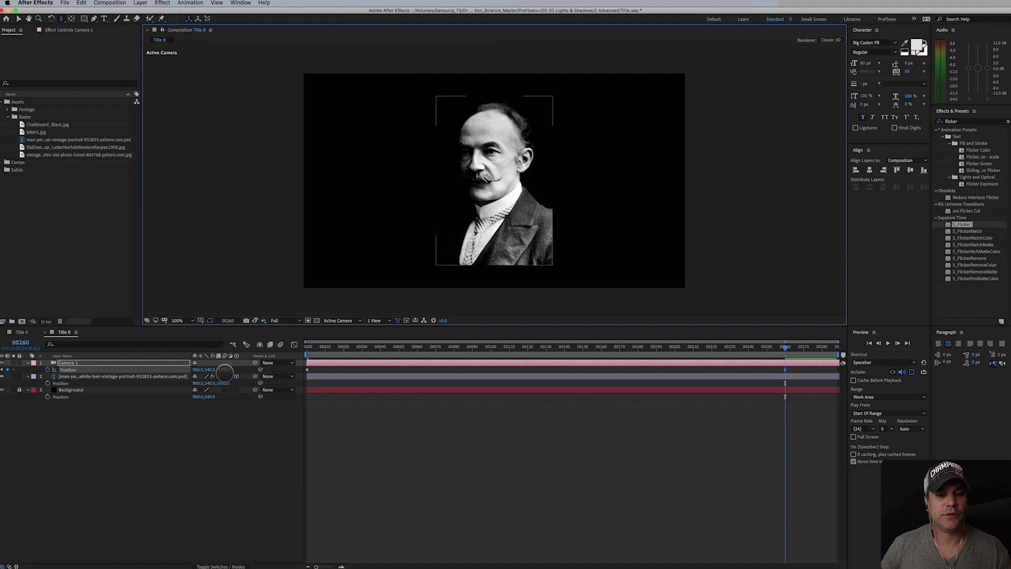
pyautogui.moveTo(481, 196); pyautogui.dragTo(450, 453)
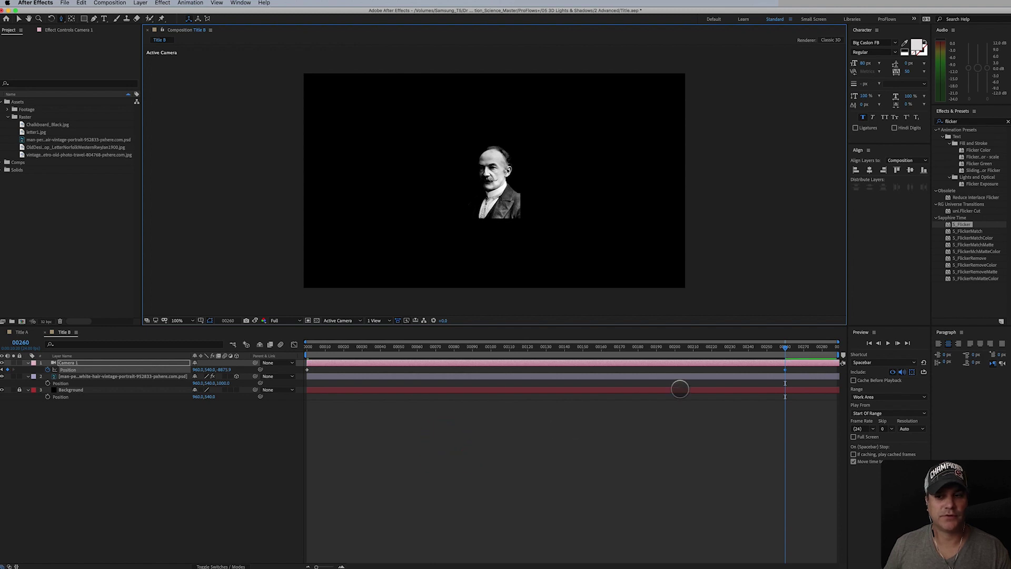
pyautogui.moveTo(569, 372); pyautogui.dragTo(711, 386)
pyautogui.rightClick(785, 370)
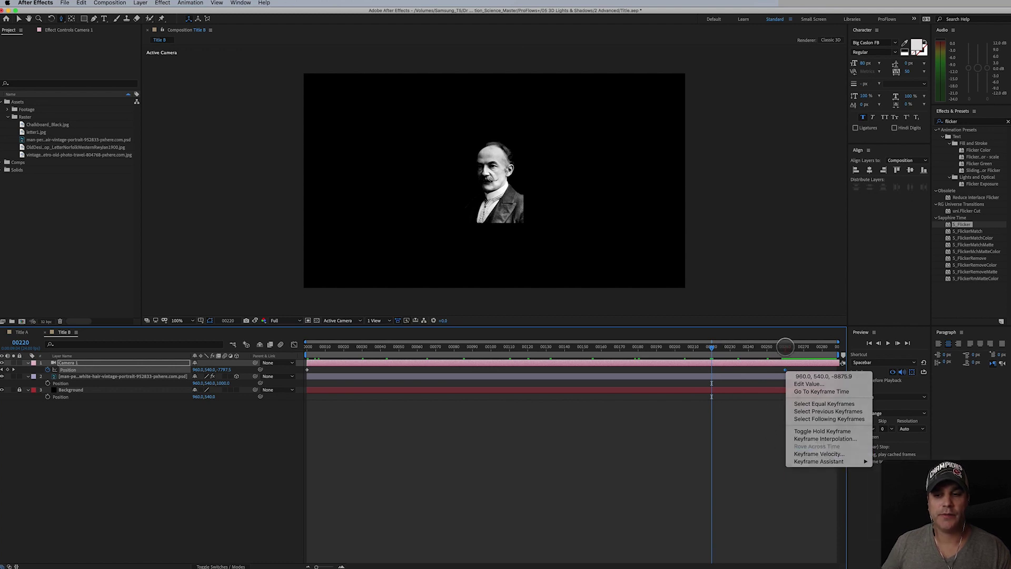
pyautogui.click(786, 348)
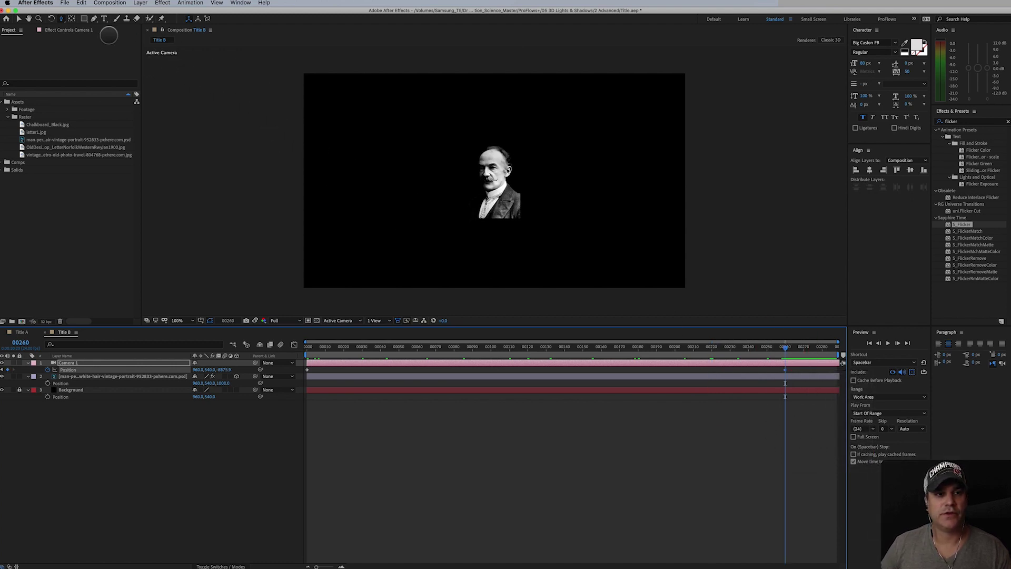
# Add a text layer reading "TITLE" beside the portrait.
pyautogui.click(104, 18)
pyautogui.click(410, 180)
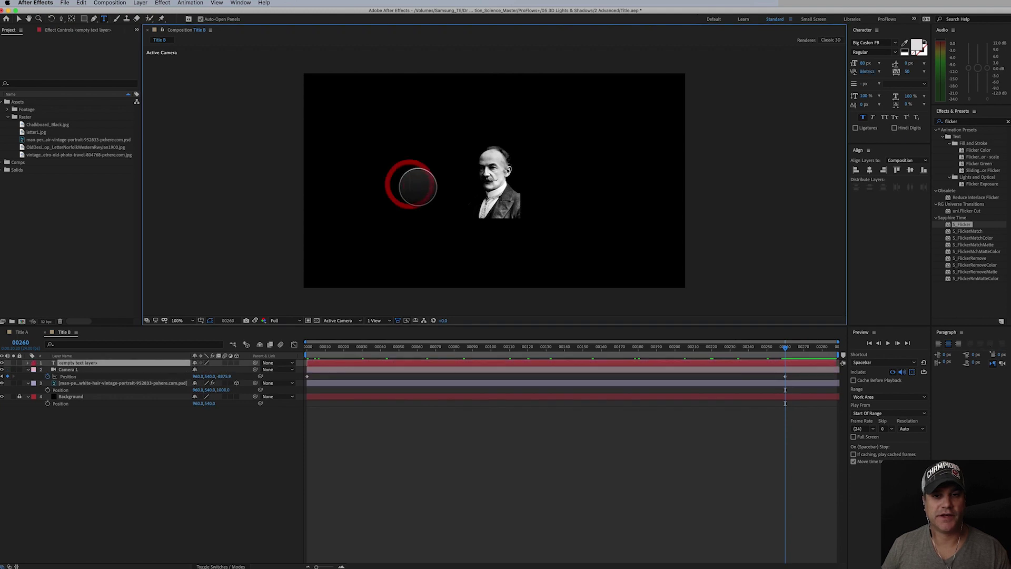
pyautogui.write('TIT')
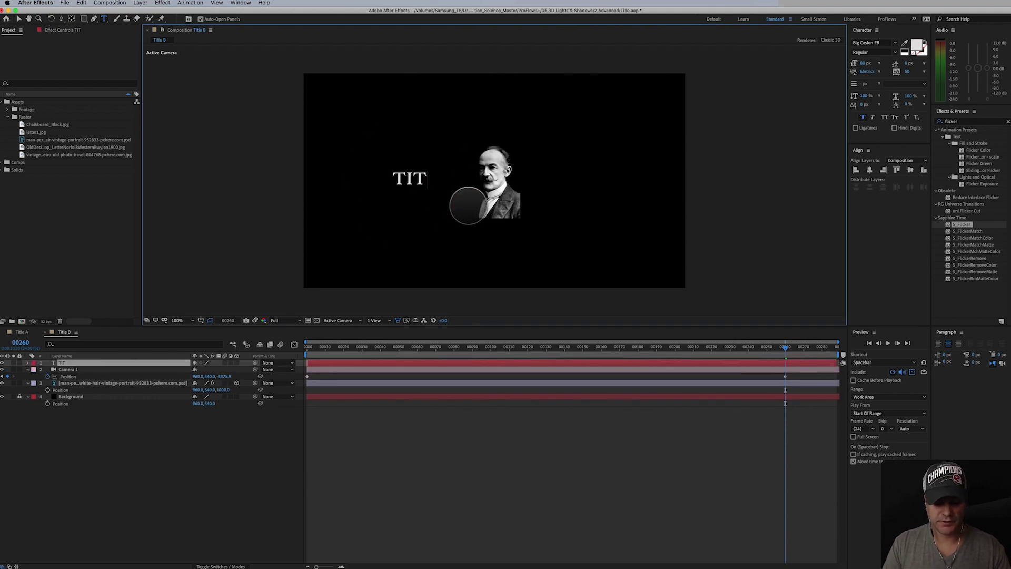
pyautogui.write('LE')
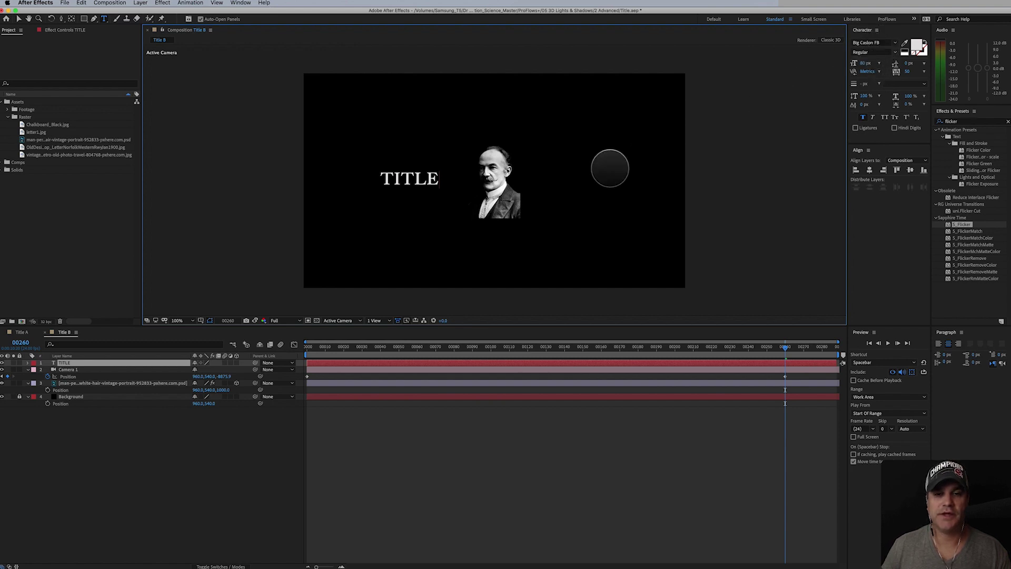
pyautogui.click(18, 19)
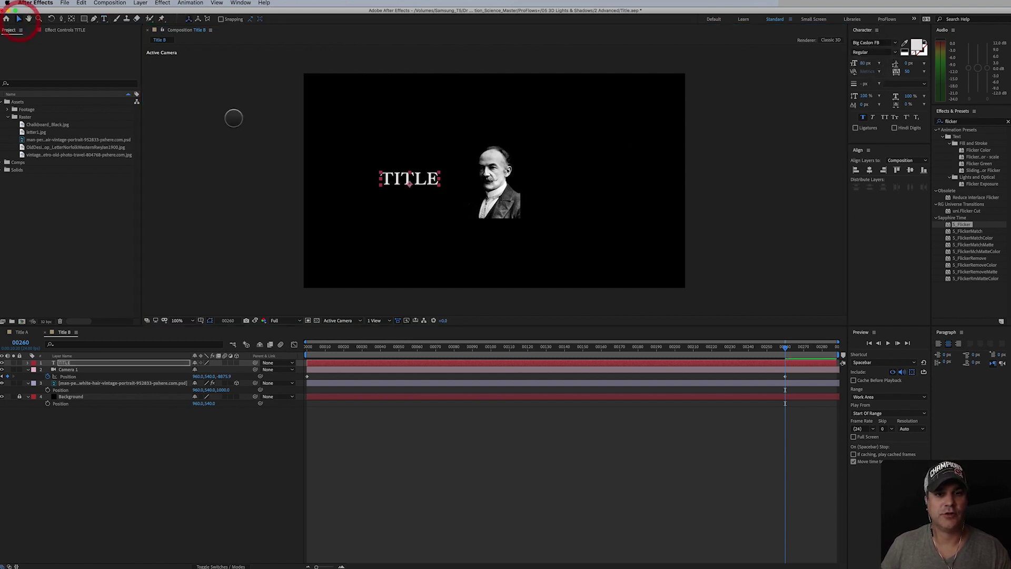
# Center the TITLE text layer horizontally and vertically in the composition.
pyautogui.moveTo(488, 193); pyautogui.dragTo(450, 216)
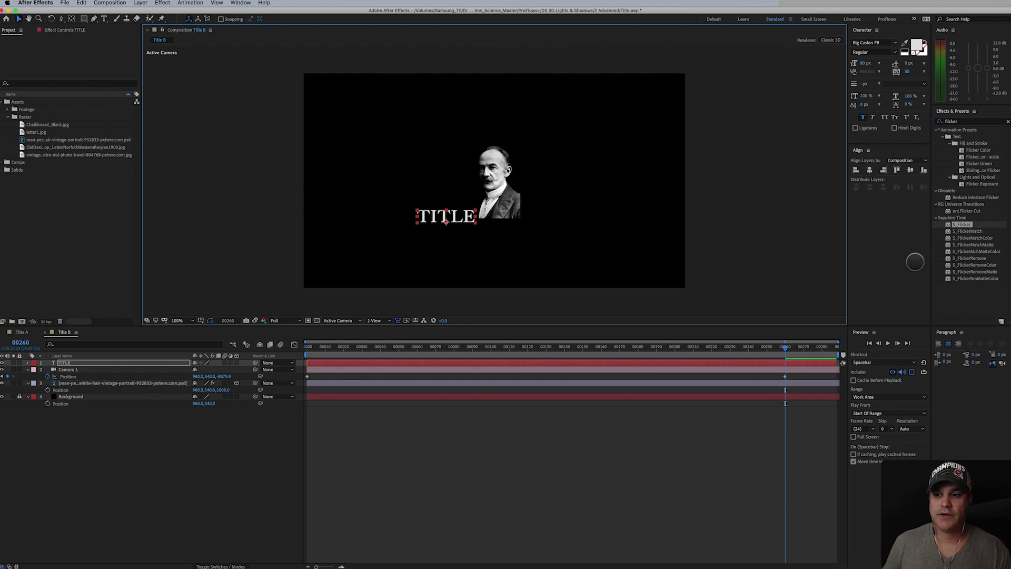
pyautogui.click(241, 3)
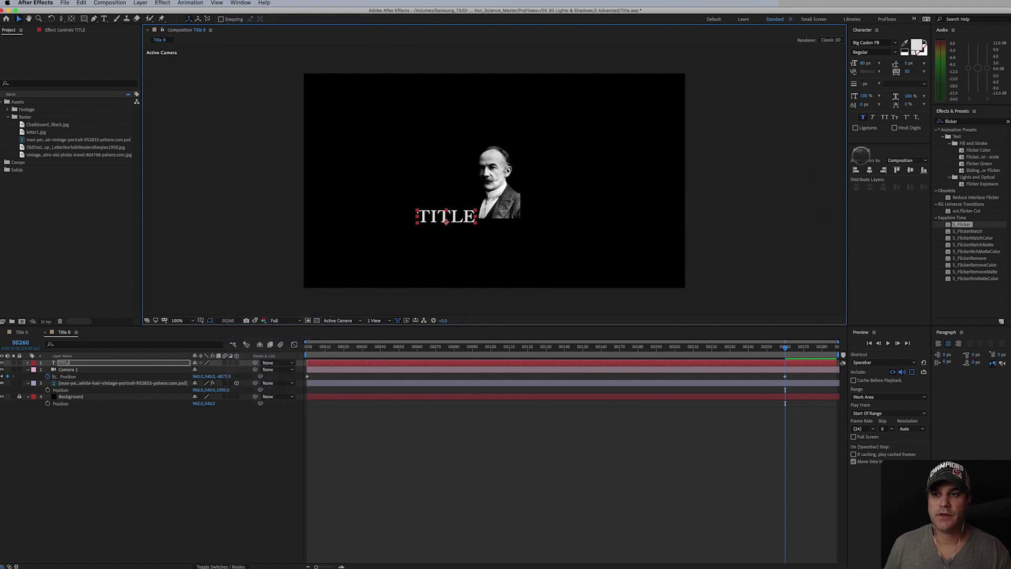
pyautogui.click(858, 151)
pyautogui.click(870, 170)
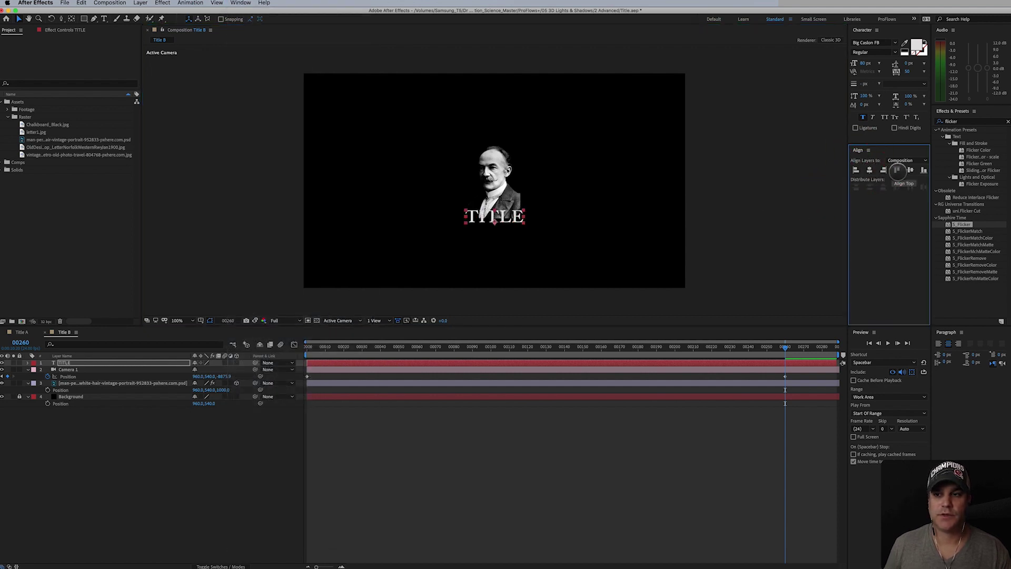
pyautogui.click(908, 170)
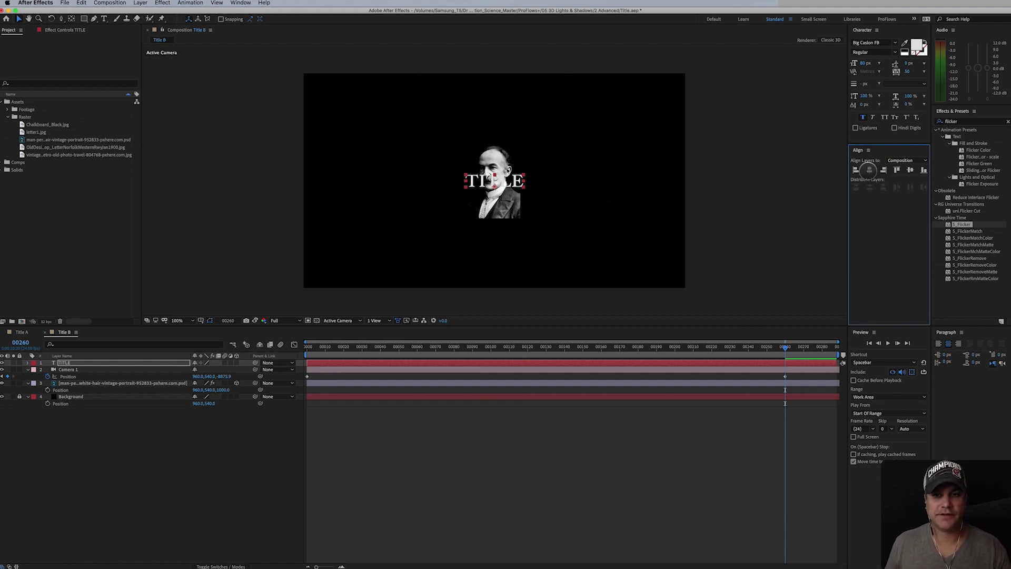
# Turn the TITLE text layer into a 3D layer.
pyautogui.click(506, 204)
pyautogui.click(201, 348)
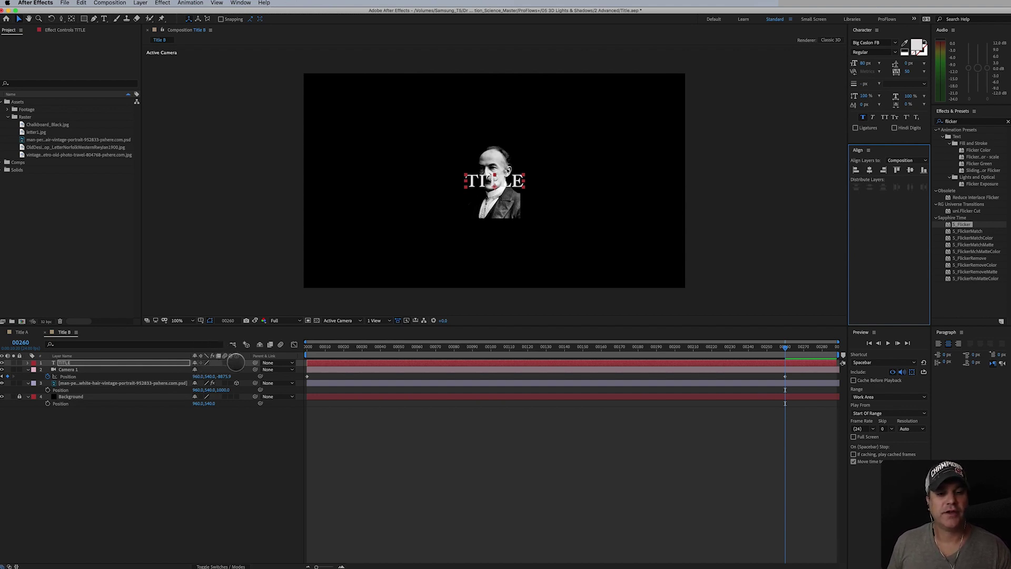
pyautogui.click(235, 362)
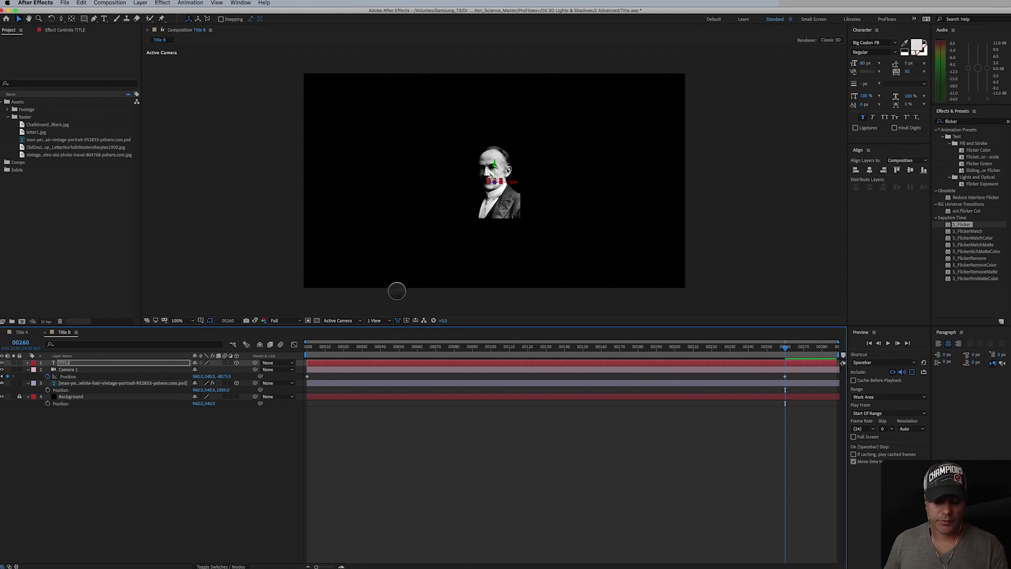
# Move the TITLE layer toward the camera to a Z position of about -2068.
pyautogui.press('p')
pyautogui.moveTo(495, 182); pyautogui.dragTo(815, 101)
# Show the Top view beside the Active Camera view and inspect the spacing of the portrait, TITLE and Camera 1.
pyautogui.click(376, 320)
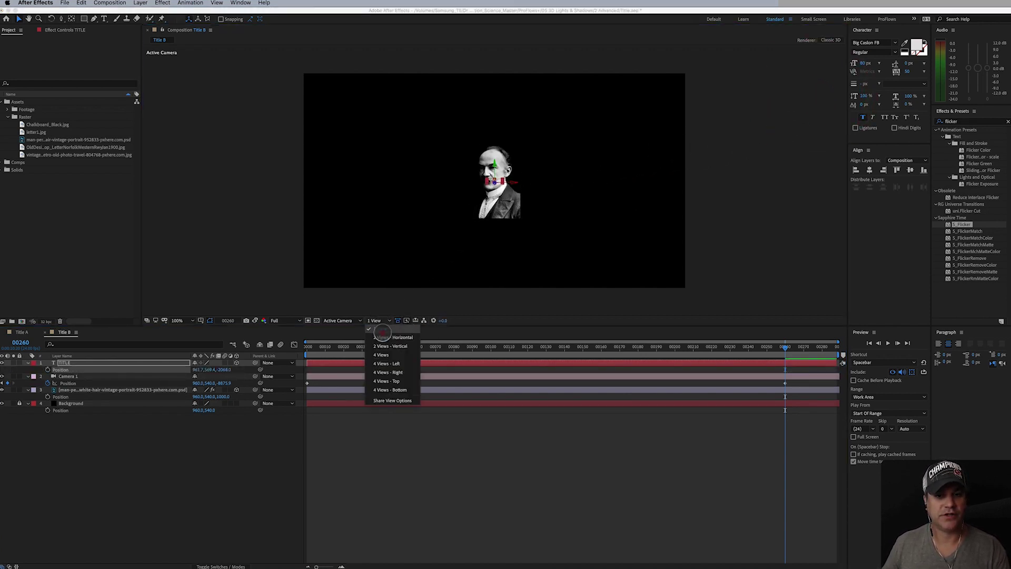
pyautogui.click(384, 337)
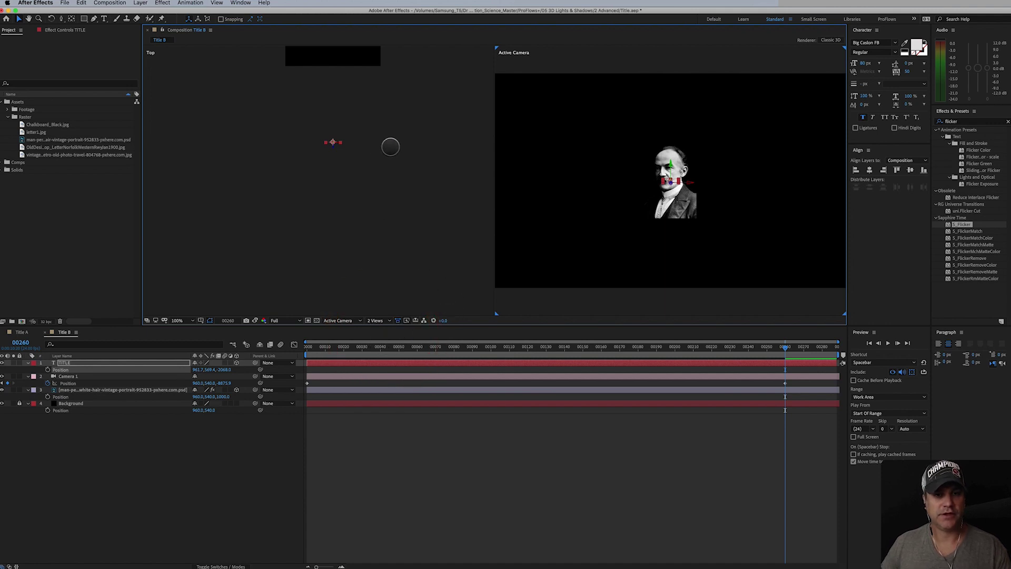
pyautogui.moveTo(390, 147); pyautogui.dragTo(400, 239)
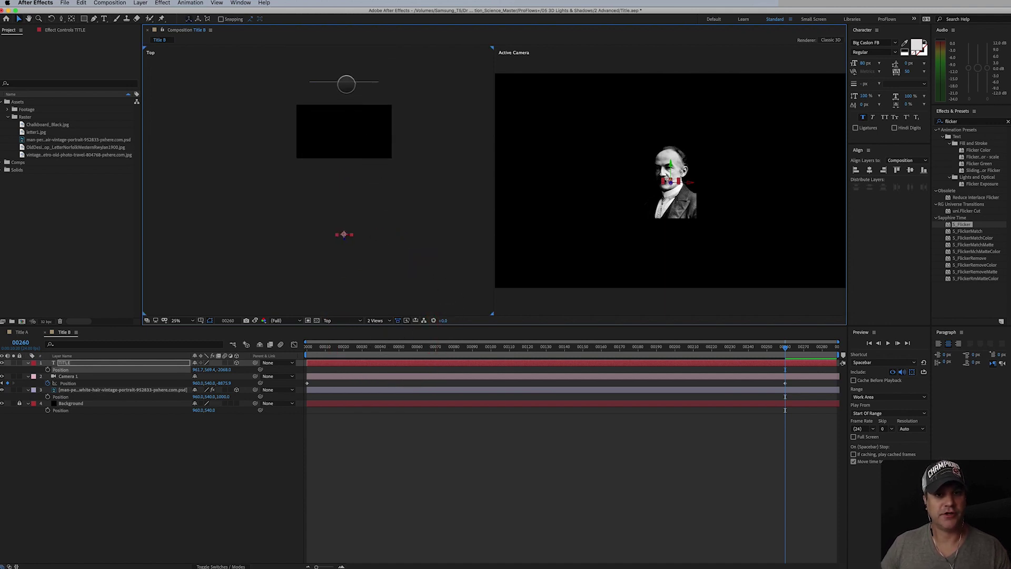
pyautogui.click(347, 82)
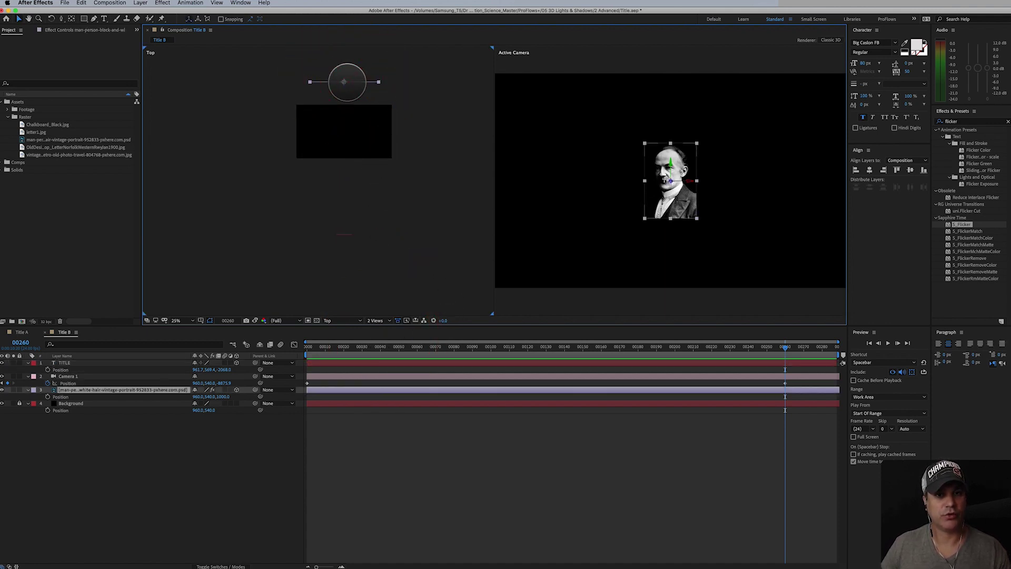
pyautogui.click(344, 234)
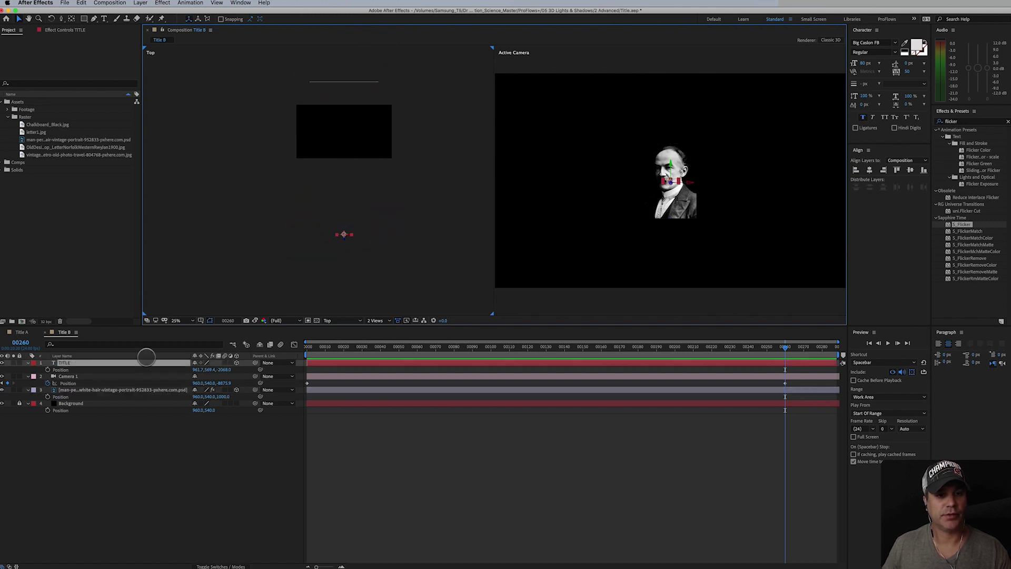
pyautogui.click(119, 375)
pyautogui.moveTo(341, 256); pyautogui.dragTo(337, 75)
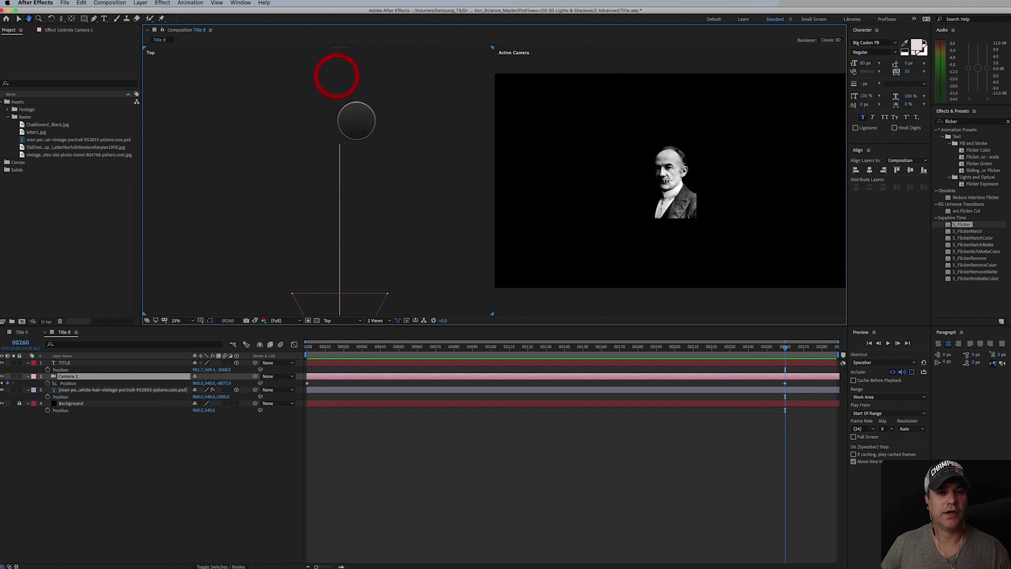
pyautogui.moveTo(366, 153); pyautogui.dragTo(357, 212)
pyautogui.press('v')
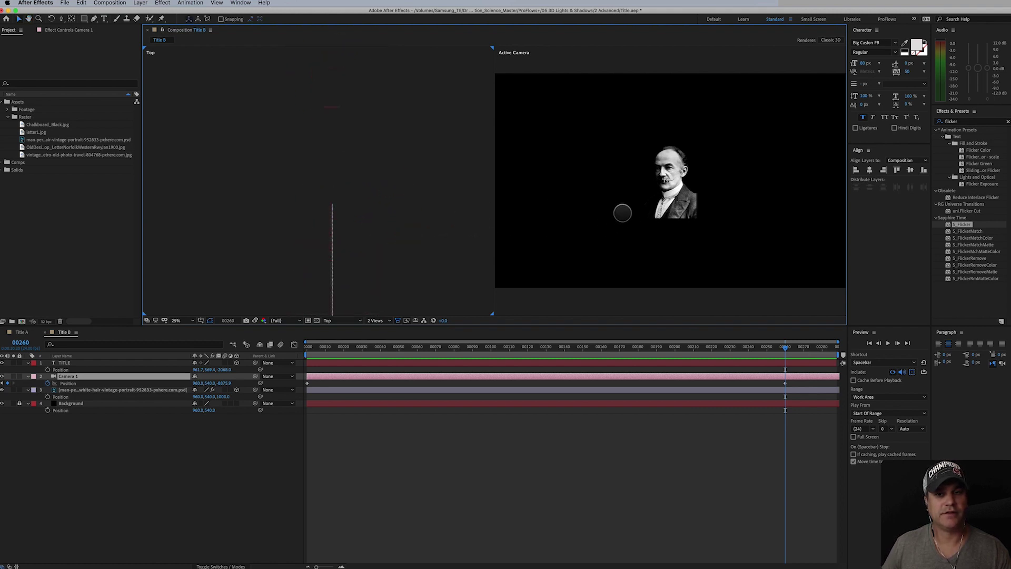
# Set Camera 1's Z position to -6000 at frame 260.
pyautogui.click(223, 382)
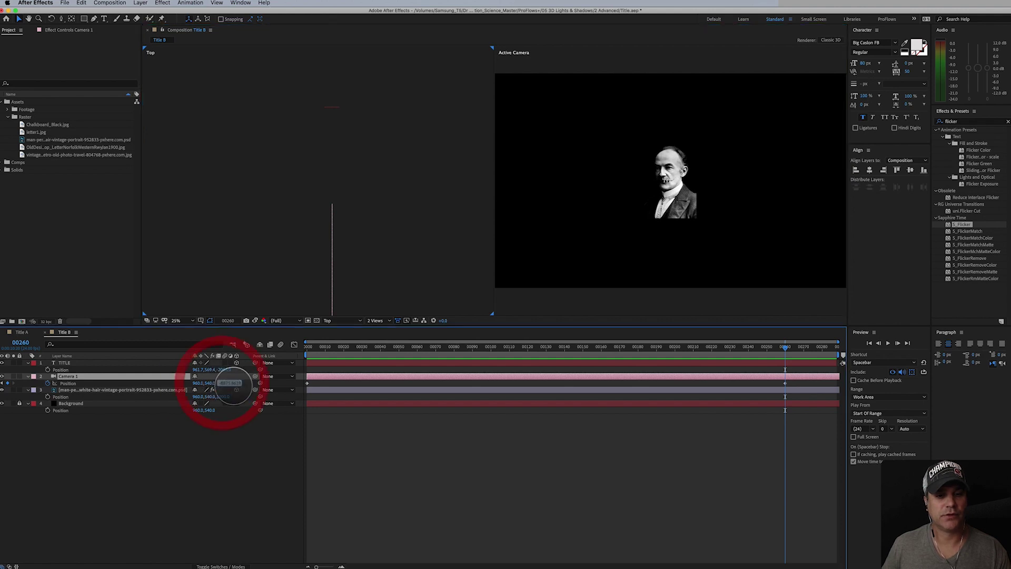
pyautogui.write('-6000')
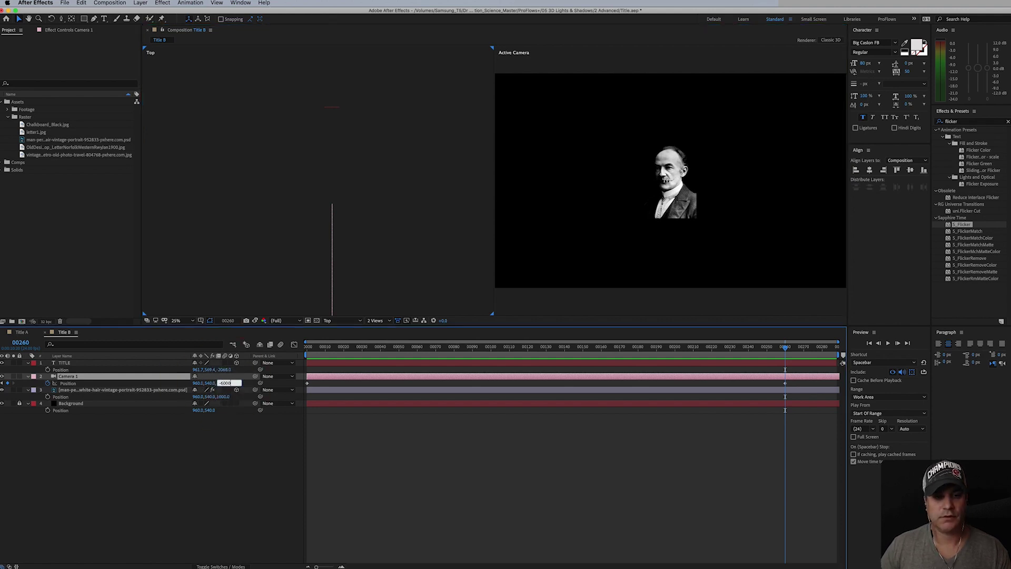
pyautogui.press('Return')
pyautogui.press('space')
pyautogui.moveTo(345, 226); pyautogui.dragTo(362, 290)
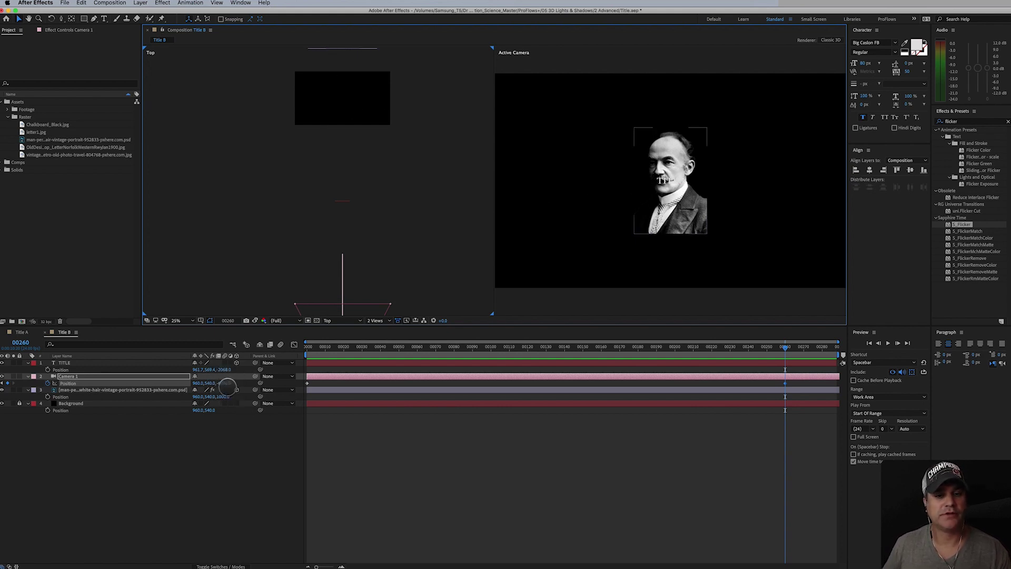
# Set Camera 1's Z position to -5000 at frame 260.
pyautogui.click(226, 383)
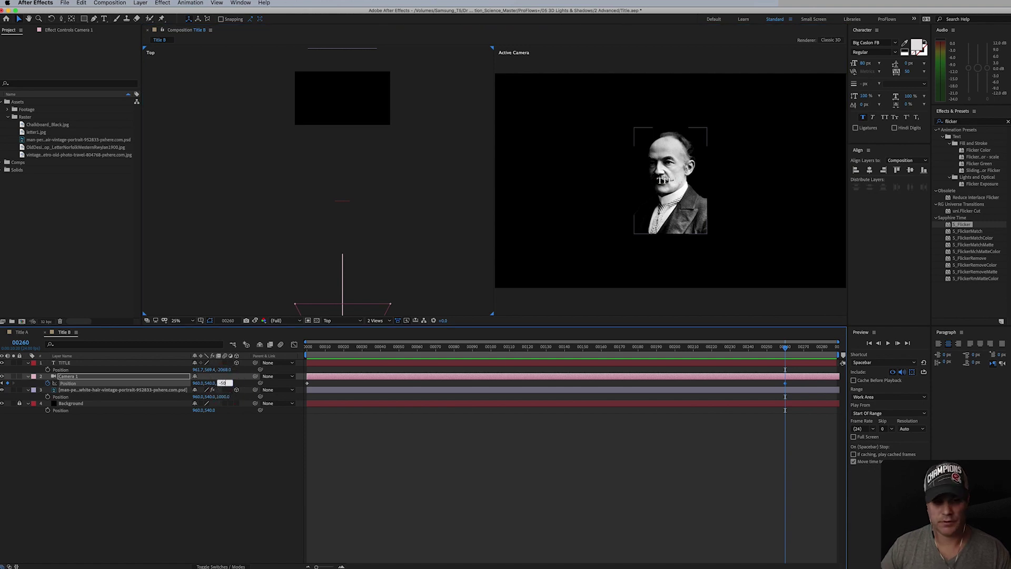
pyautogui.write('-5000')
pyautogui.press('Return')
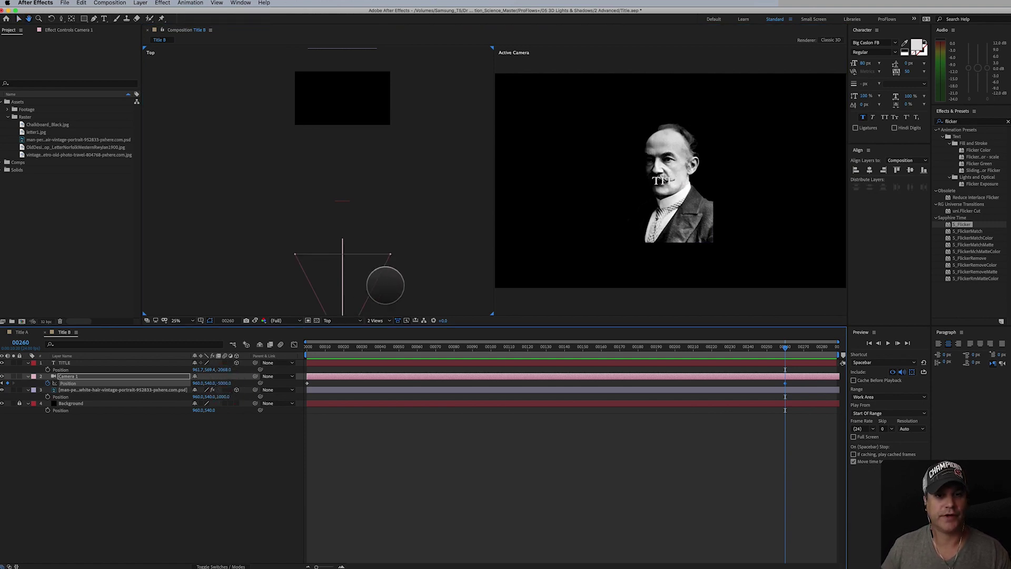
# Move the TITLE layer closer to the camera in the Top view, to a Z position of about -3780.
pyautogui.press('h')
pyautogui.moveTo(397, 261); pyautogui.dragTo(399, 239)
pyautogui.press('v')
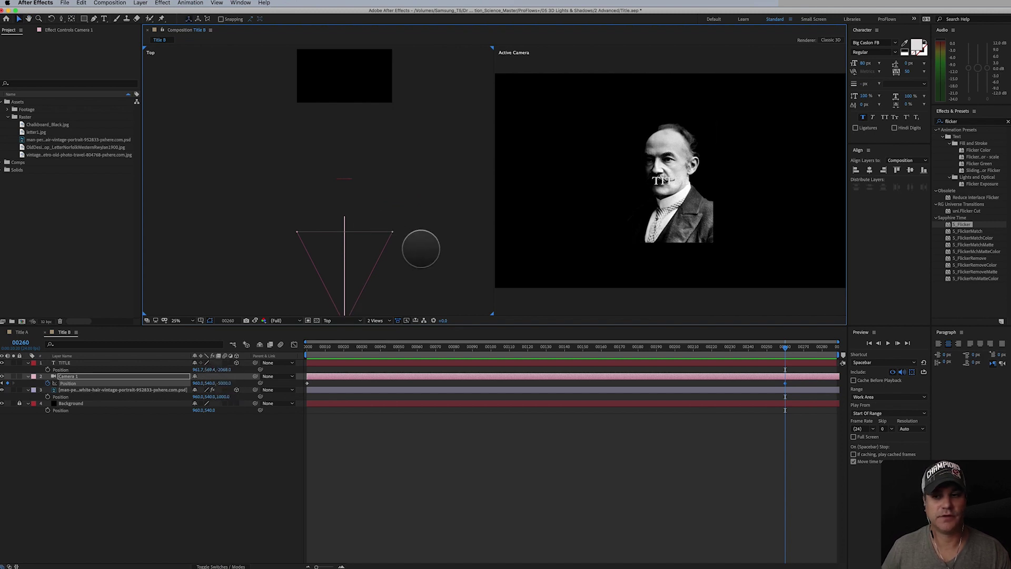
pyautogui.press('h')
pyautogui.moveTo(426, 256); pyautogui.dragTo(422, 223)
pyautogui.press('v')
pyautogui.click(341, 146)
pyautogui.moveTo(341, 145); pyautogui.dragTo(341, 233)
# Turn on Depth of Field in Camera 1's camera options.
pyautogui.click(100, 377)
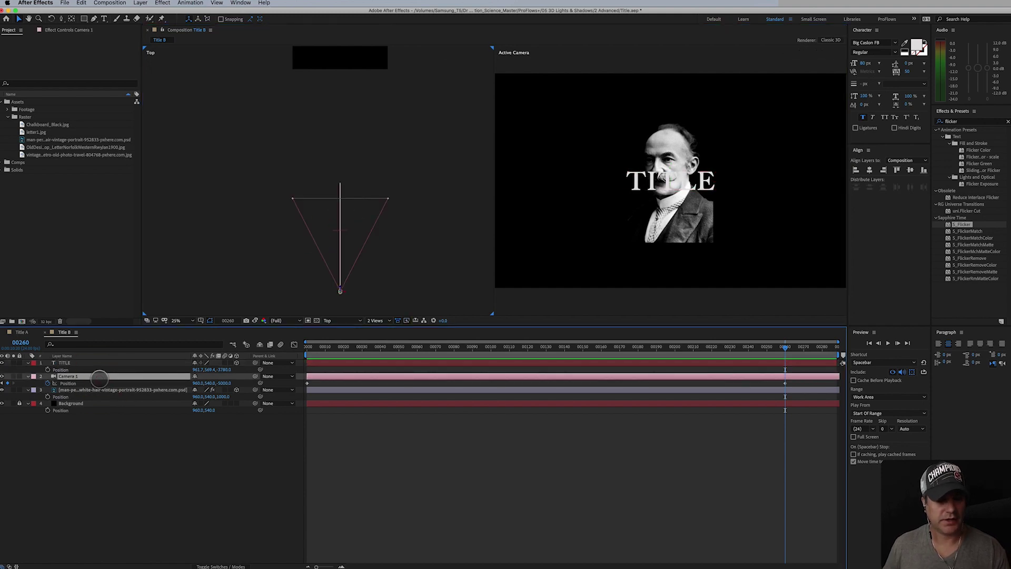
pyautogui.press('a')
pyautogui.press('a')
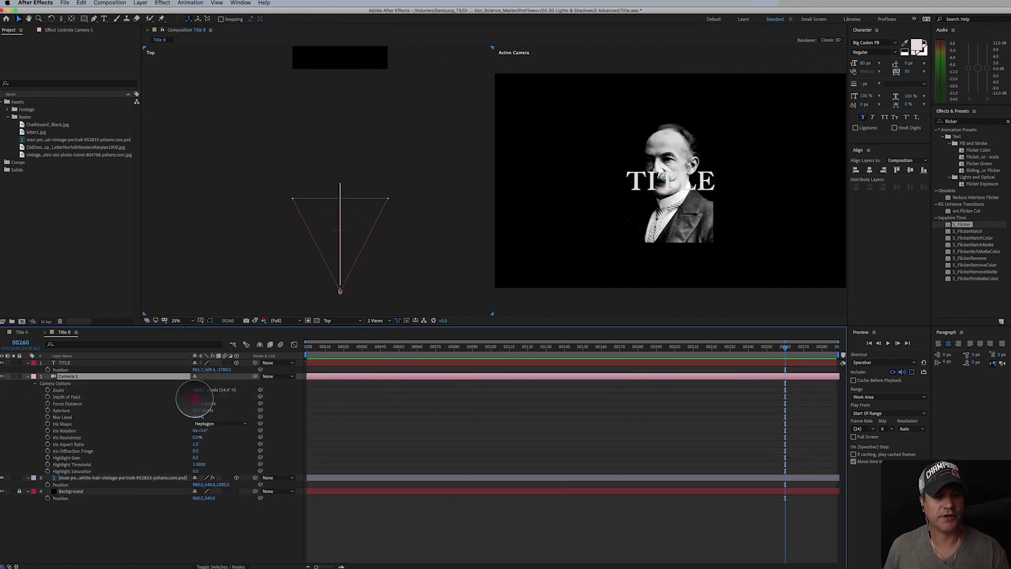
pyautogui.click(195, 396)
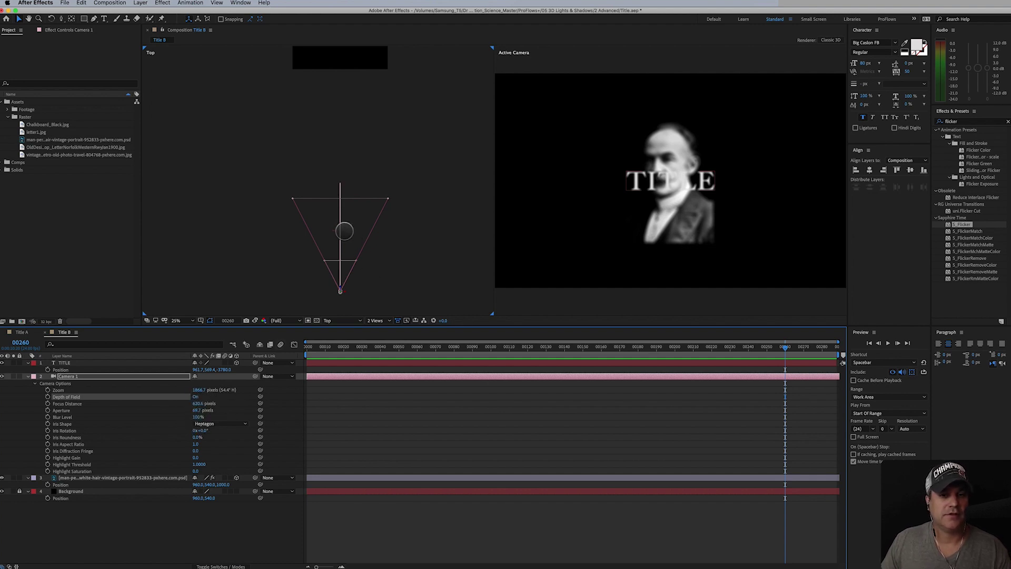
# Move the TITLE layer onto Camera 1's focus distance plane in the Top view, at a Z position of about -4382.
pyautogui.click(344, 230)
pyautogui.moveTo(342, 233); pyautogui.dragTo(342, 265)
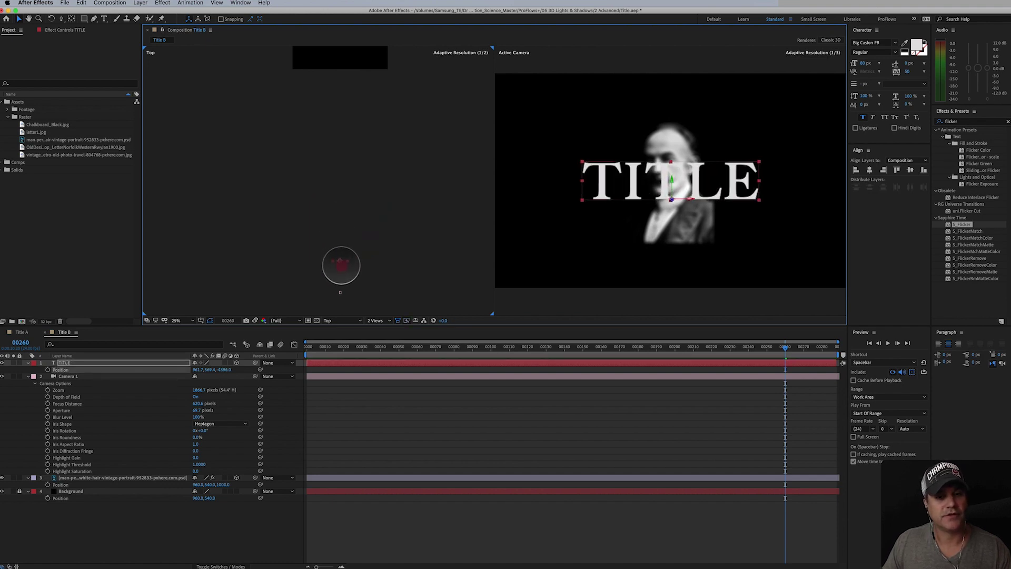
pyautogui.click(340, 291)
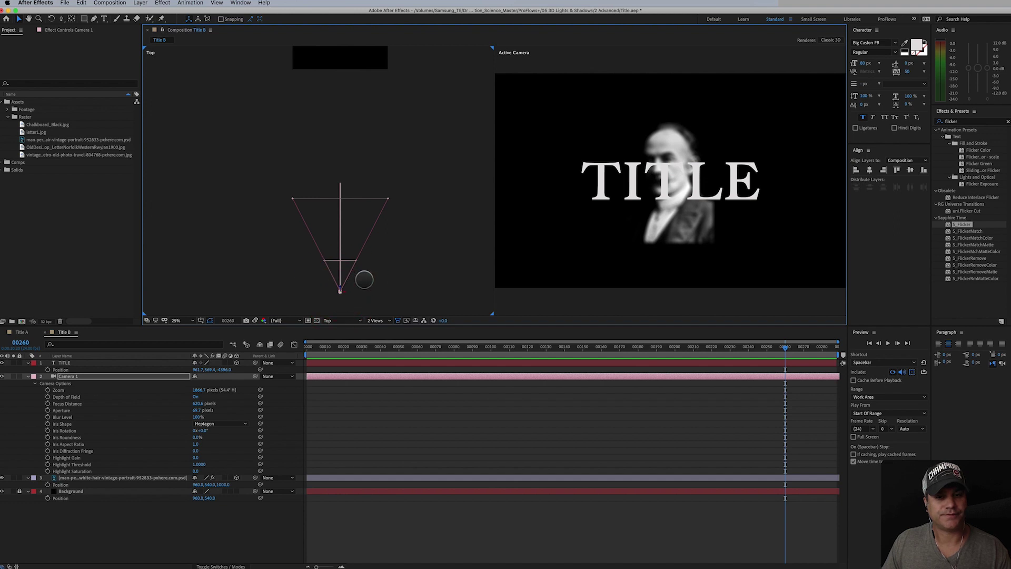
pyautogui.scroll(3, 364, 280)
pyautogui.press('space')
pyautogui.moveTo(364, 279); pyautogui.dragTo(312, 81)
pyautogui.click(337, 169)
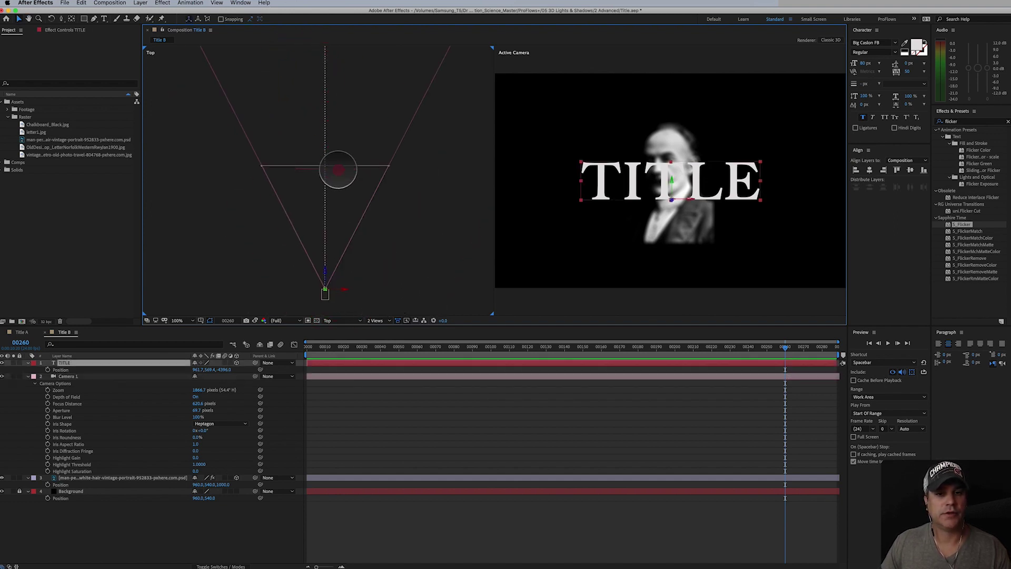
pyautogui.click(325, 290)
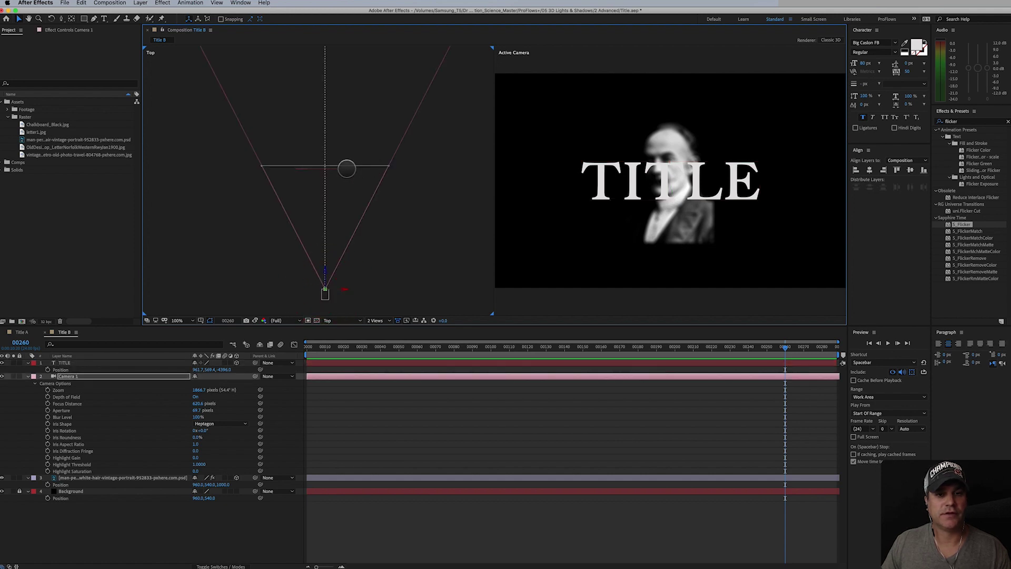
pyautogui.click(345, 168)
pyautogui.moveTo(325, 189); pyautogui.dragTo(325, 186)
pyautogui.click(326, 291)
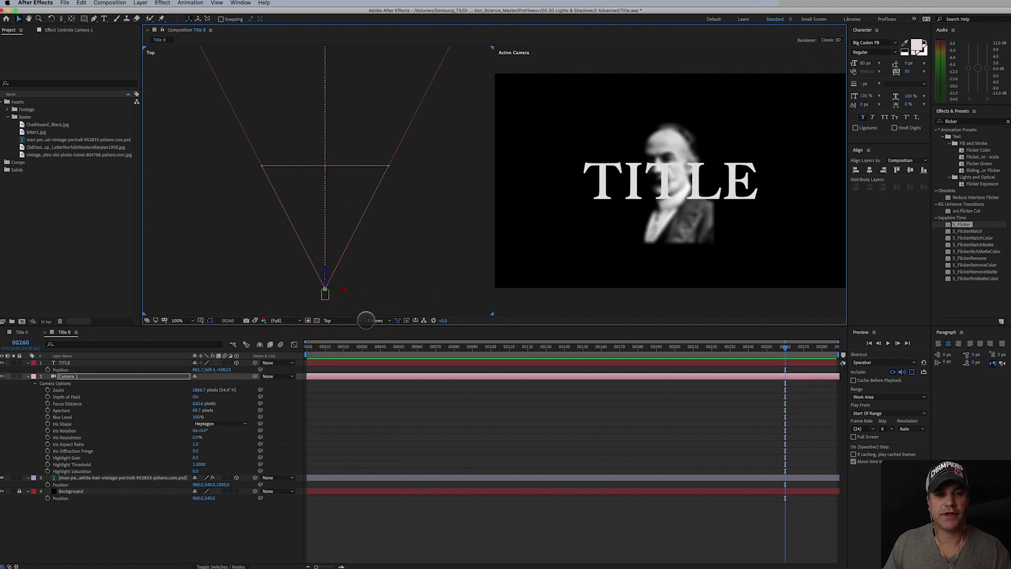
# Scale the TITLE layer to 172%, return to a single Active Camera view, and lower the text to the frame's vertical center.
pyautogui.click(119, 363)
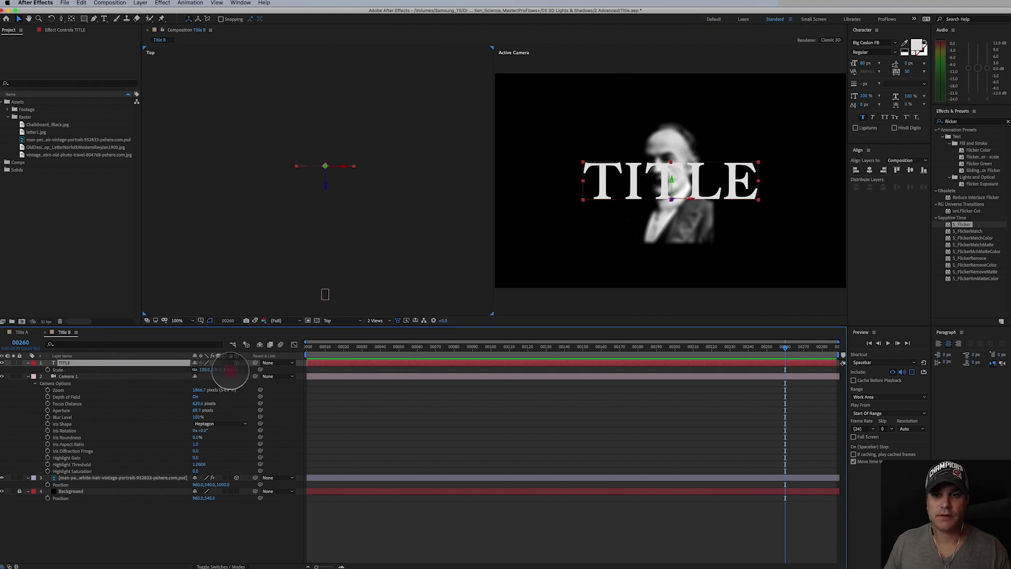
pyautogui.moveTo(228, 369); pyautogui.dragTo(244, 367)
pyautogui.click(368, 319)
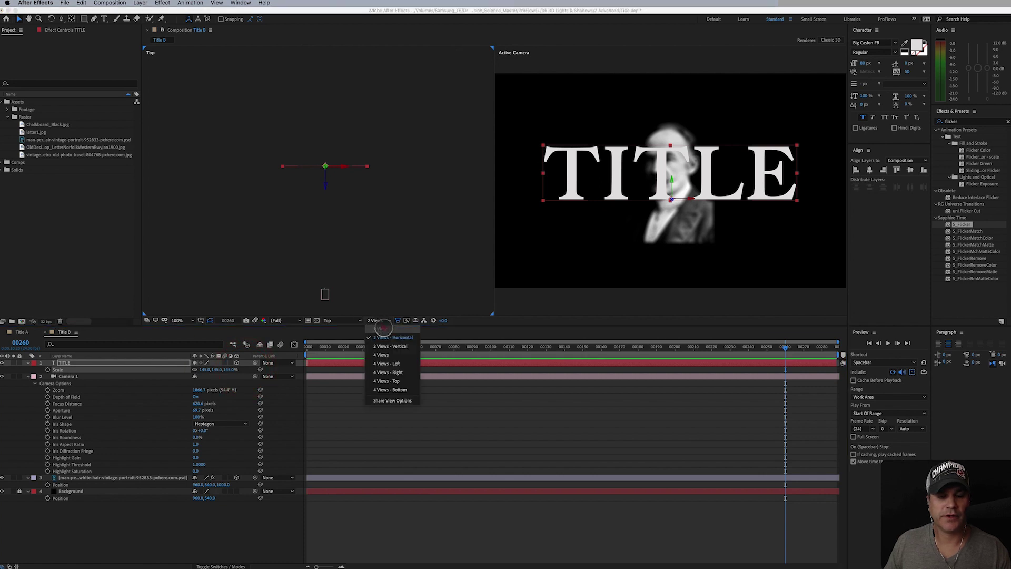
pyautogui.click(384, 335)
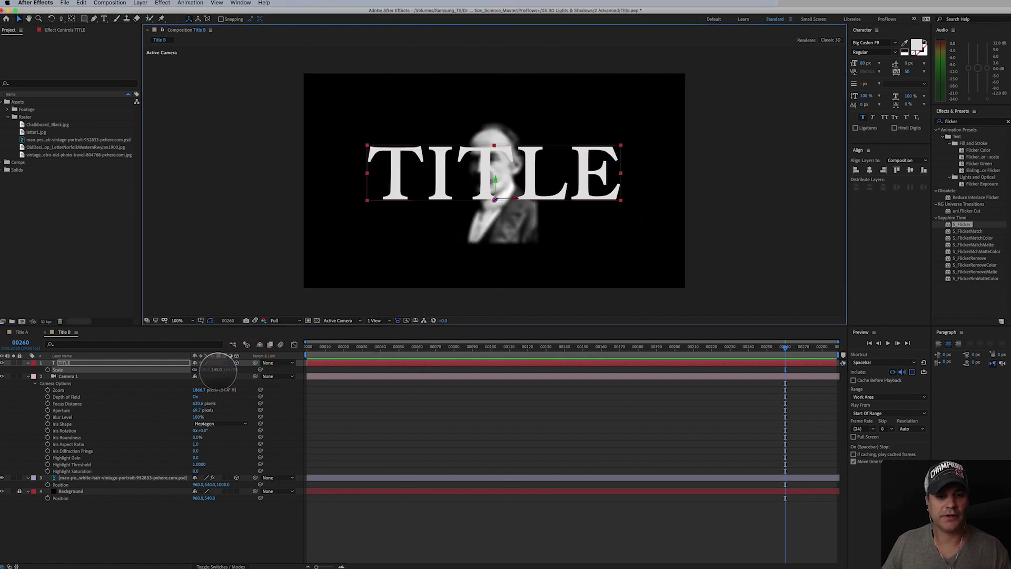
pyautogui.moveTo(218, 370); pyautogui.dragTo(229, 370)
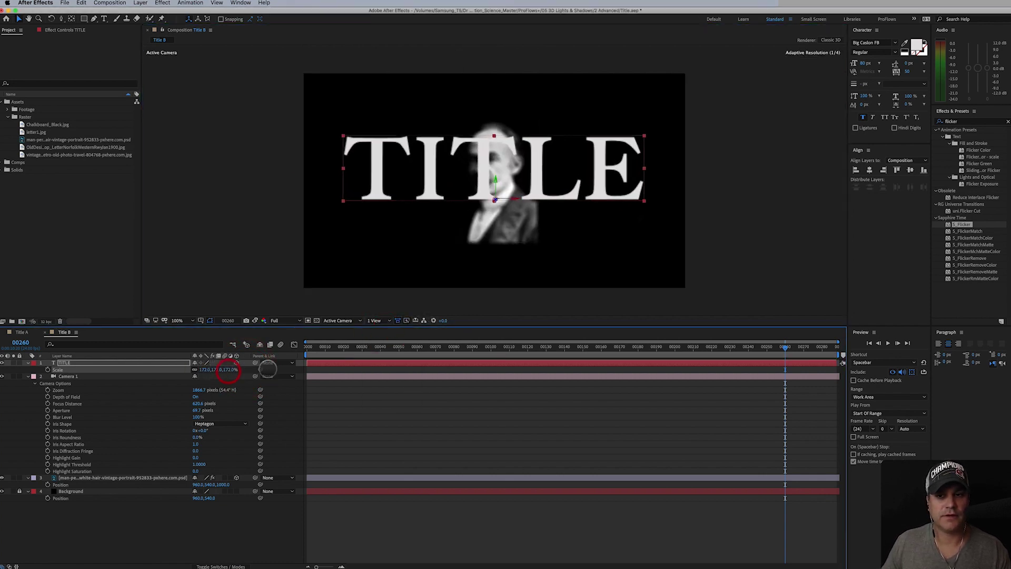
pyautogui.moveTo(495, 182); pyautogui.dragTo(497, 188)
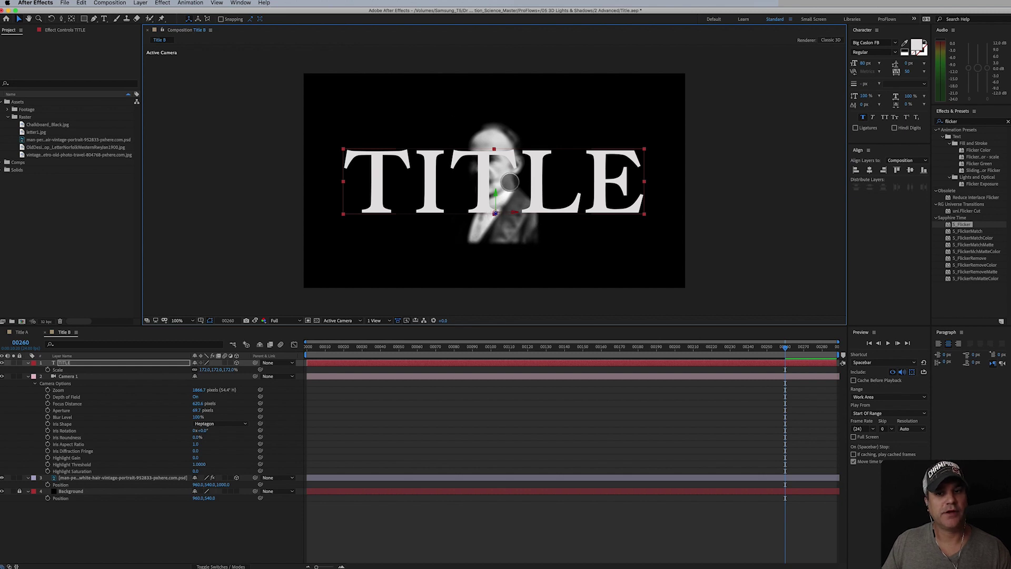
# Create a shadow-casting spot light named Spot Light 1 with 100% intensity, a 60° cone angle and increased shadow diffusion.
pyautogui.click(152, 478)
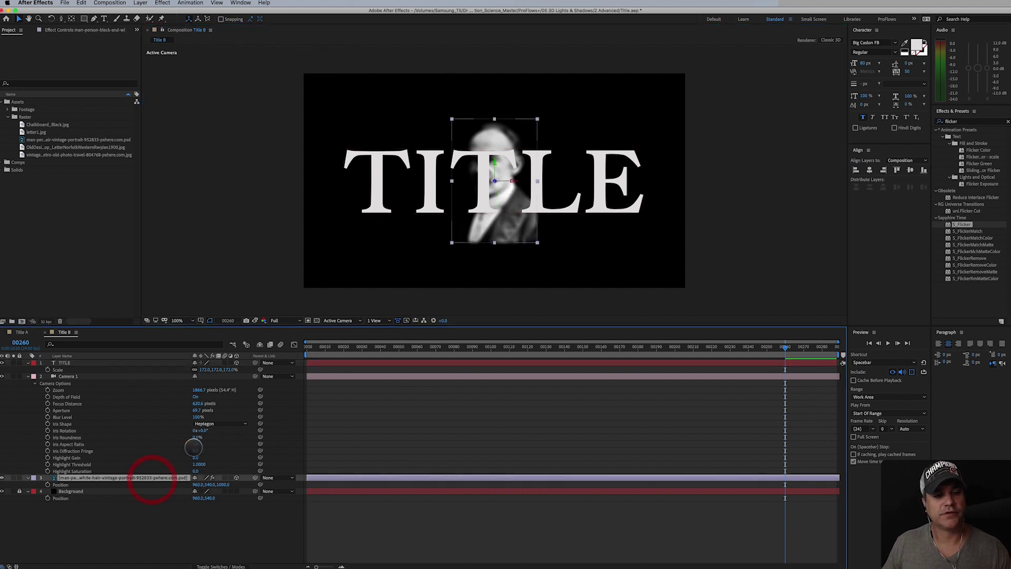
pyautogui.click(141, 3)
pyautogui.moveTo(147, 11)
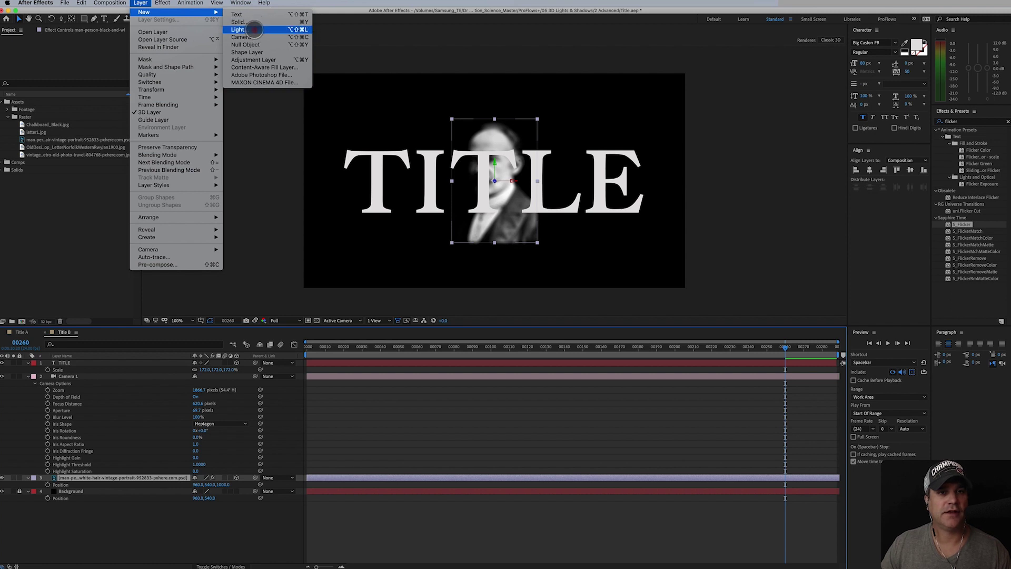
pyautogui.click(256, 30)
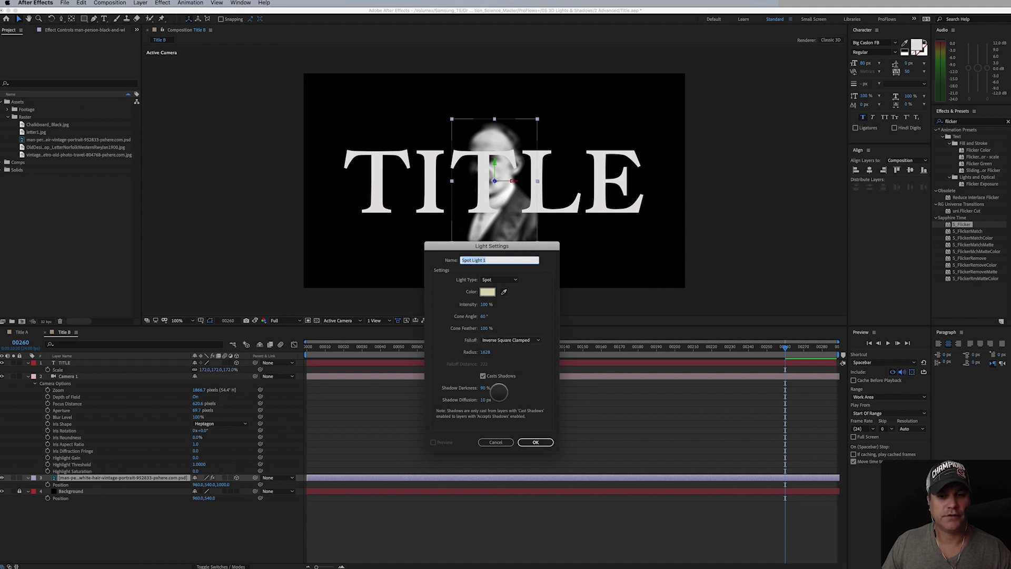
pyautogui.click(483, 376)
pyautogui.click(487, 388)
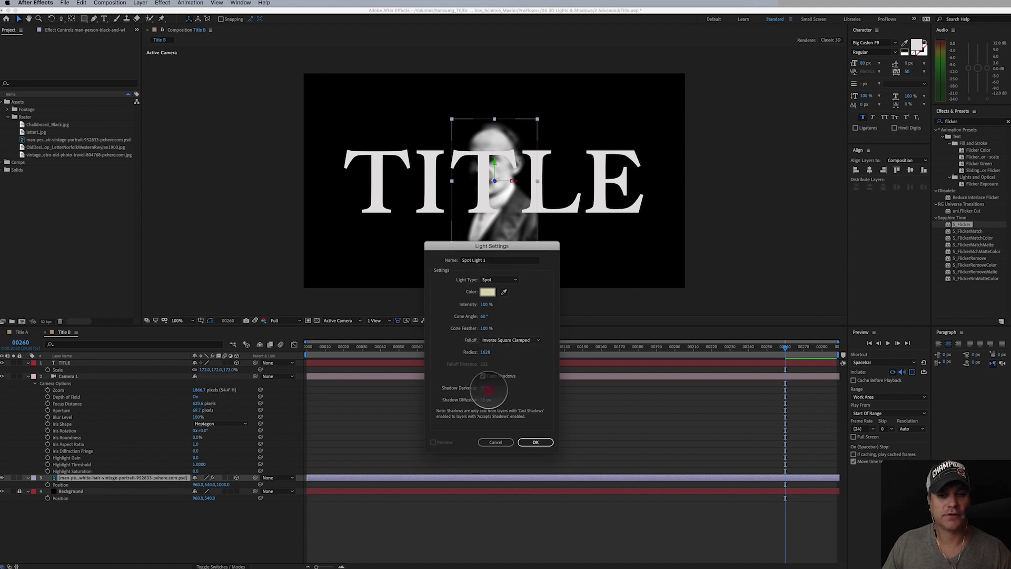
pyautogui.moveTo(482, 401); pyautogui.dragTo(518, 402)
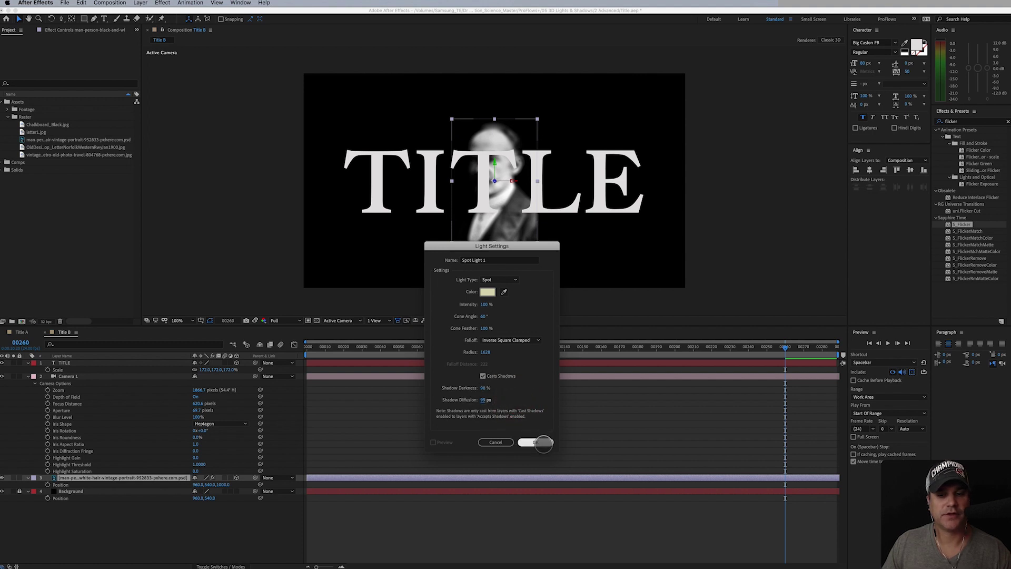
pyautogui.click(535, 442)
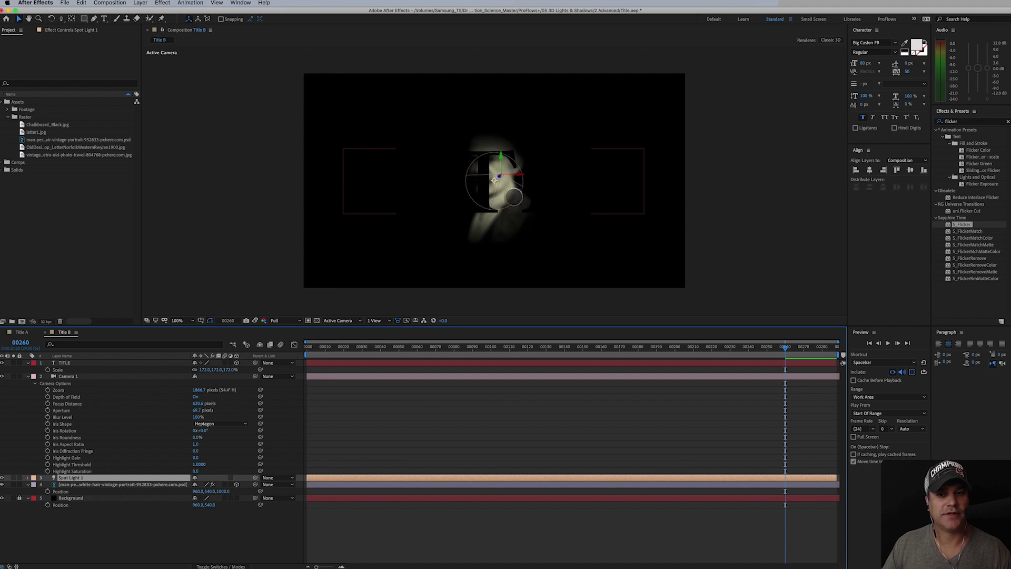
# Switch to a two-view layout with Top and Active Camera, and pull Spot Light 1 slightly back from the portrait in Top view.
pyautogui.click(378, 320)
pyautogui.click(386, 336)
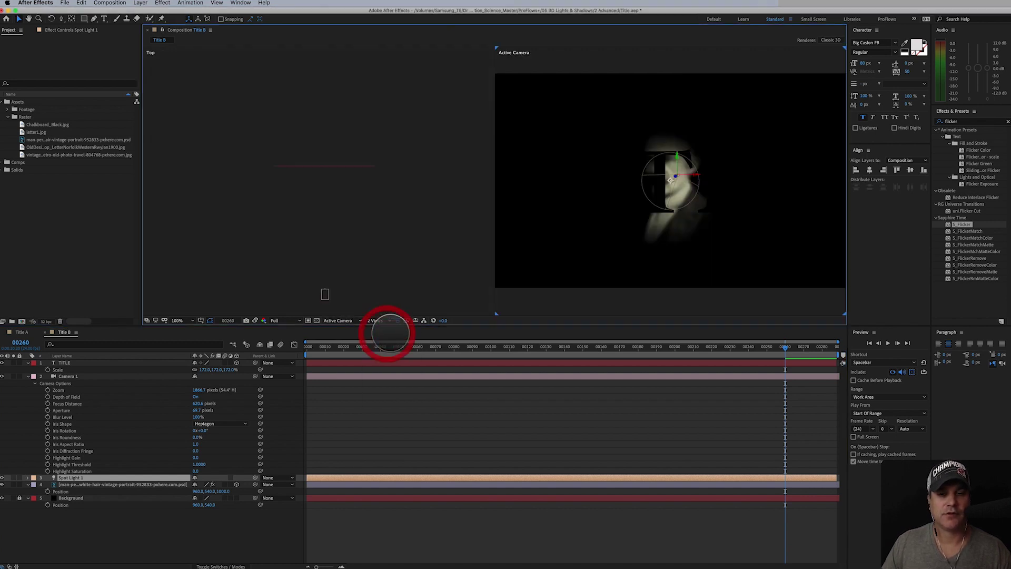
pyautogui.moveTo(397, 175); pyautogui.dragTo(389, 311)
pyautogui.moveTo(395, 193); pyautogui.dragTo(373, 285)
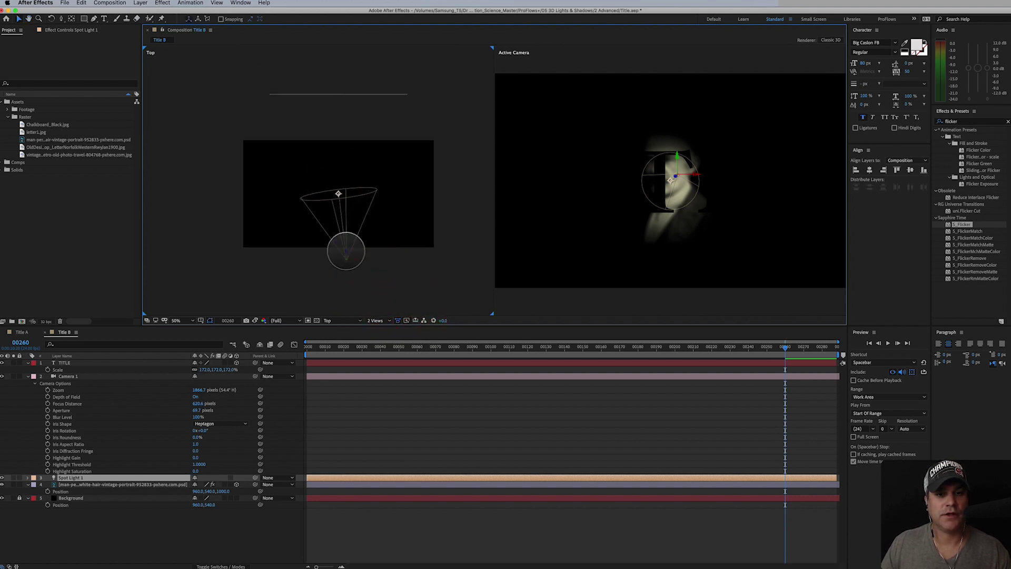
pyautogui.moveTo(346, 252); pyautogui.dragTo(383, 253)
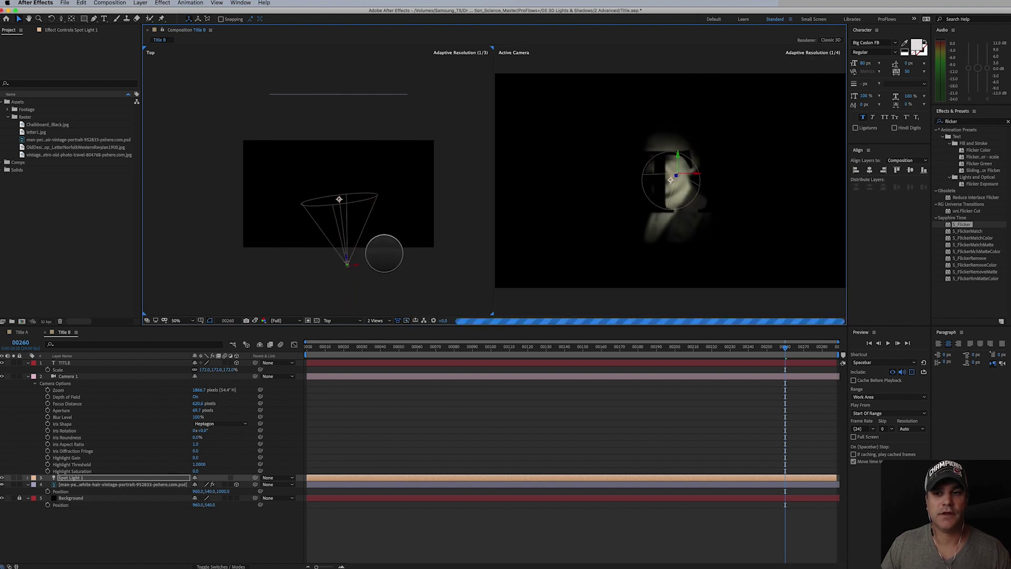
# Hide Spot Light 1, view the portrait unlit at frame 47, and open that layer's source PSD in Photoshop.
pyautogui.click(3, 477)
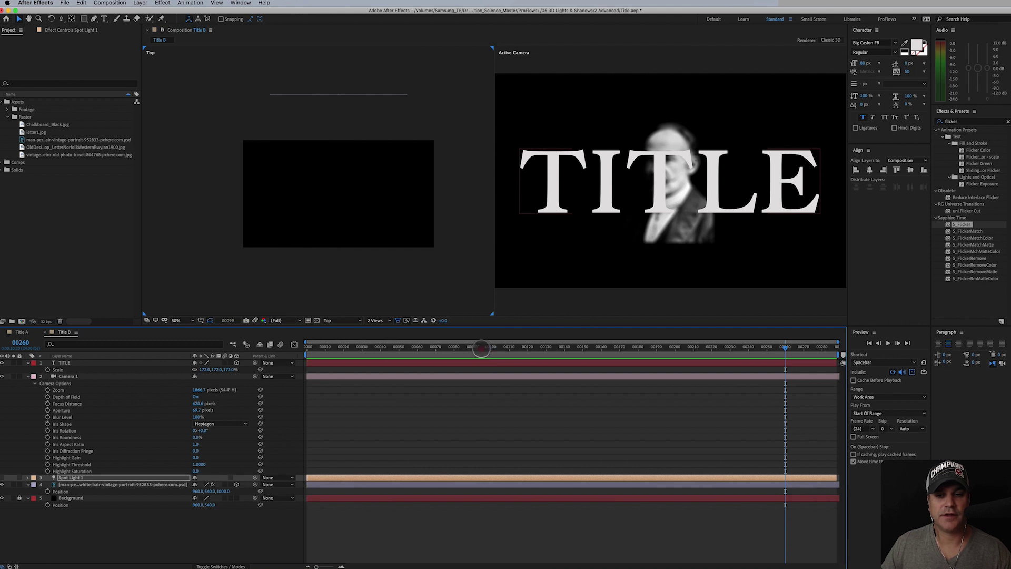
pyautogui.moveTo(487, 359); pyautogui.dragTo(393, 359)
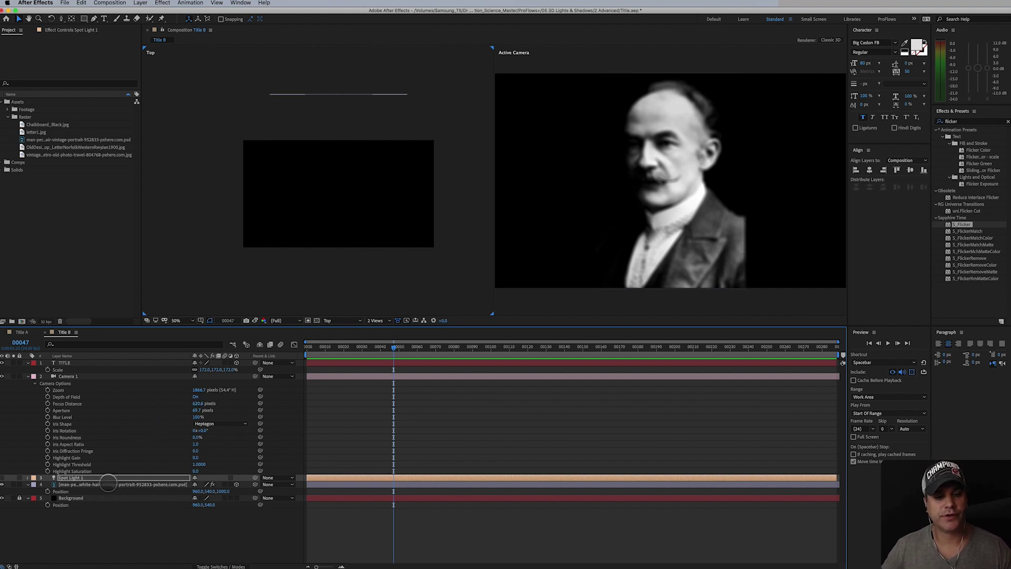
pyautogui.click(108, 484)
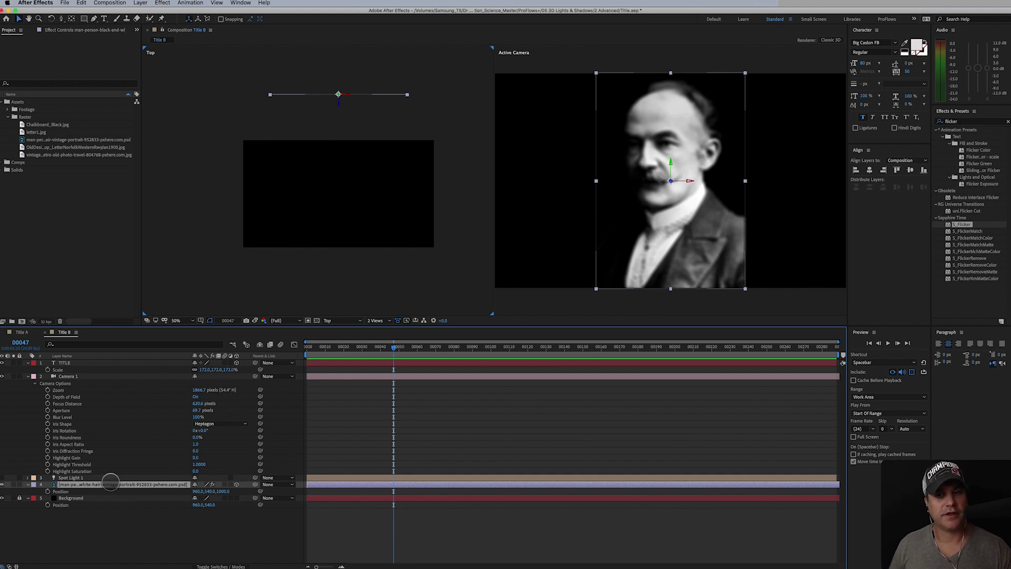
pyautogui.press('super+s')
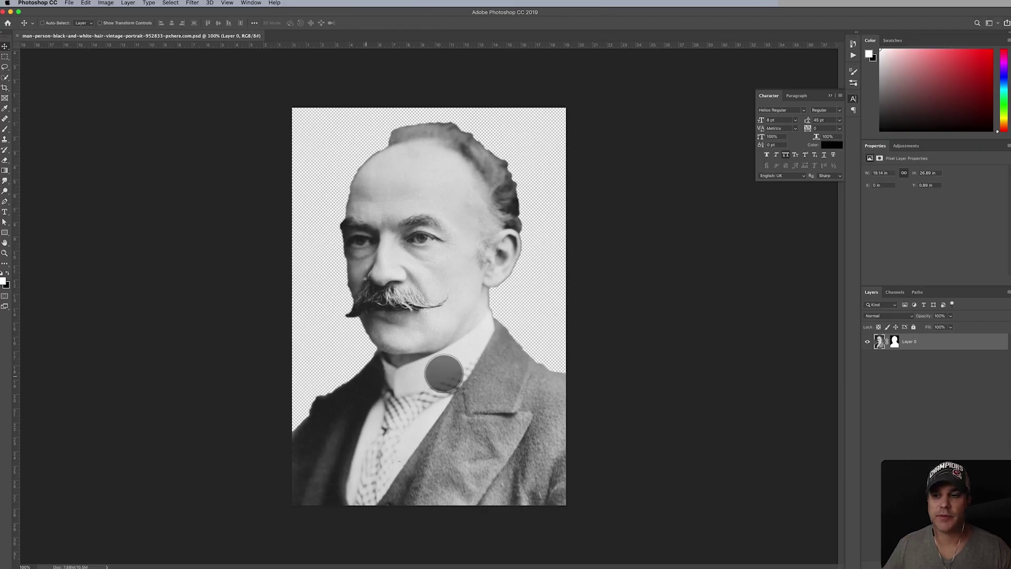
# Disable Layer 0's layer mask to inspect the portrait's original background, and enable the mask again.
pyautogui.click(894, 341)
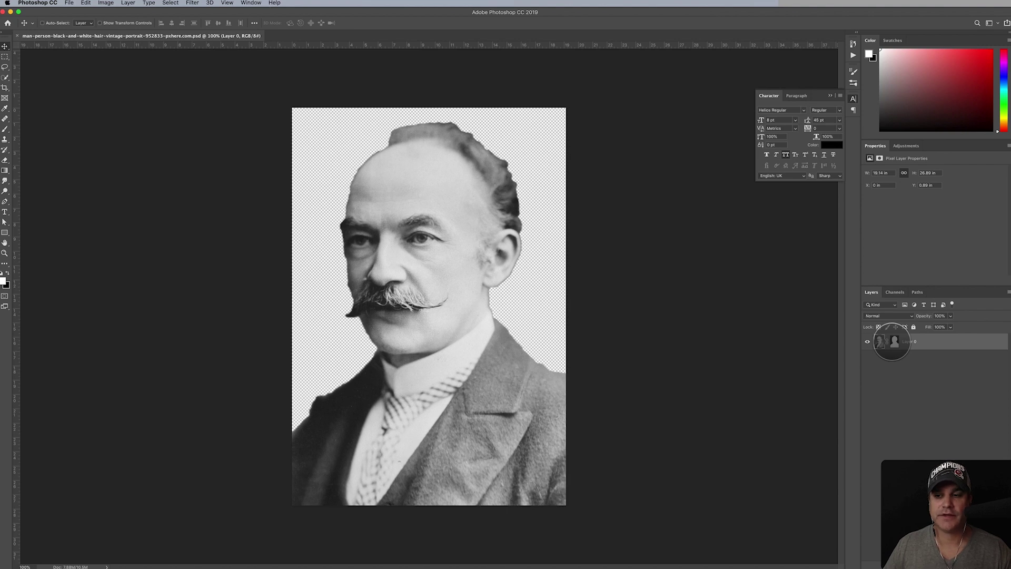
pyautogui.click(894, 341)
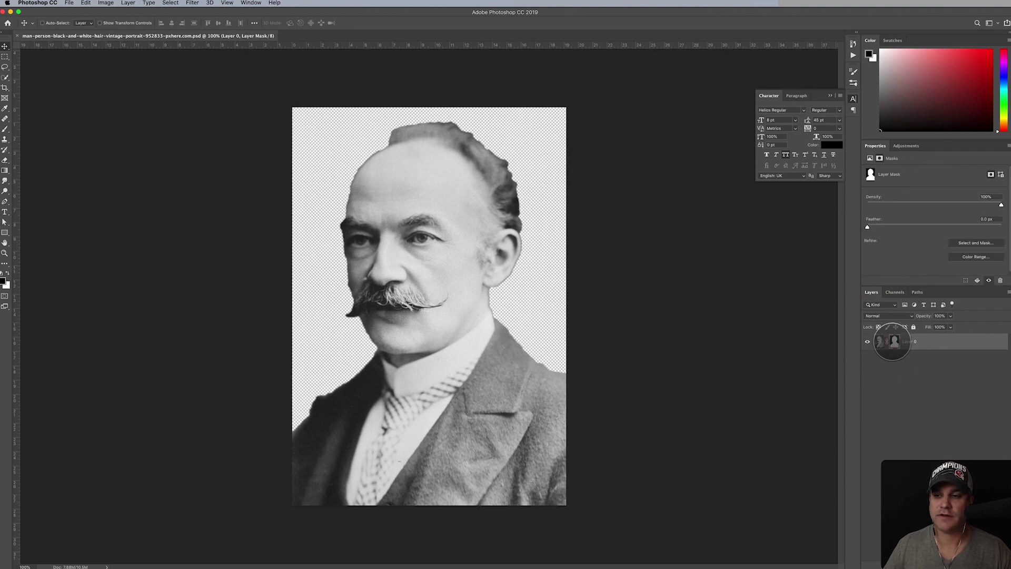
pyautogui.rightClick(893, 342)
pyautogui.click(902, 346)
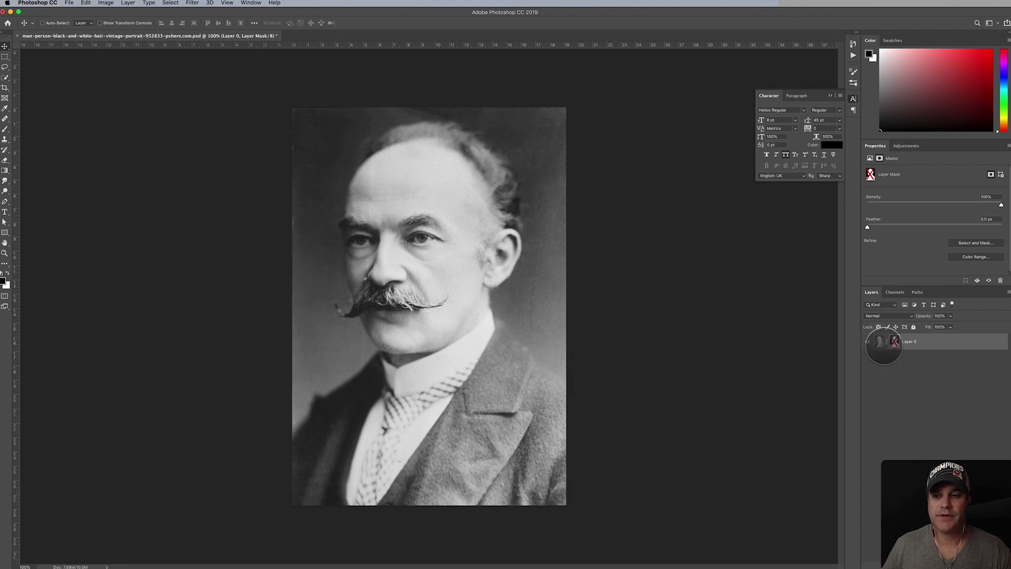
pyautogui.rightClick(895, 341)
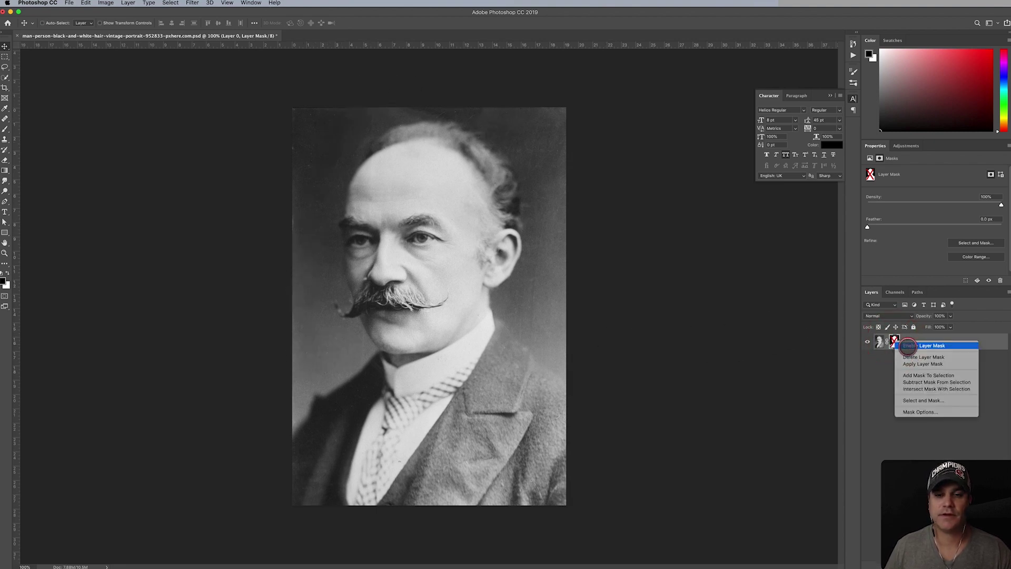
pyautogui.click(907, 345)
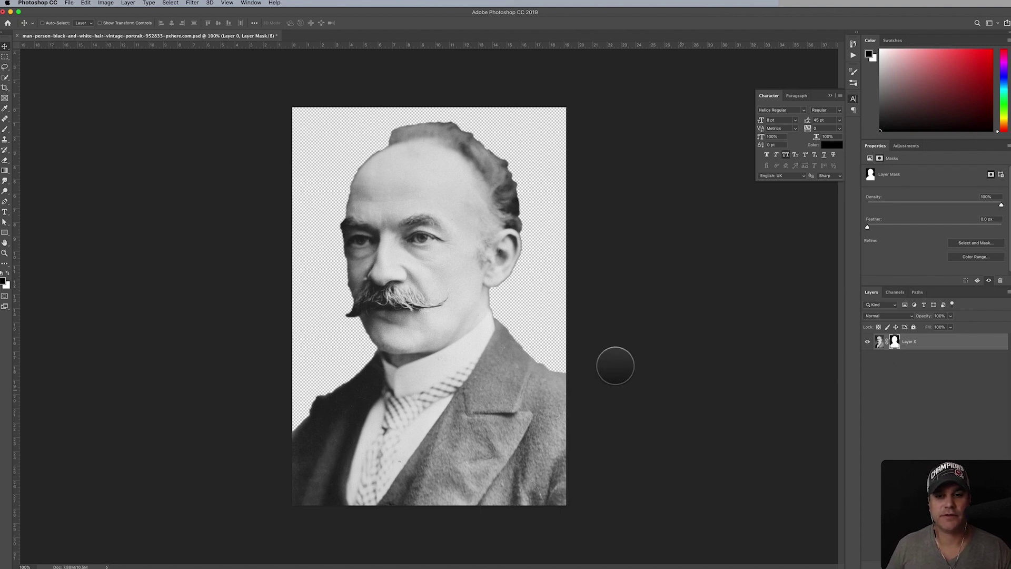
# Try the Quick Selection Tool on Layer 0's portrait image, and clear the selection.
pyautogui.click(878, 342)
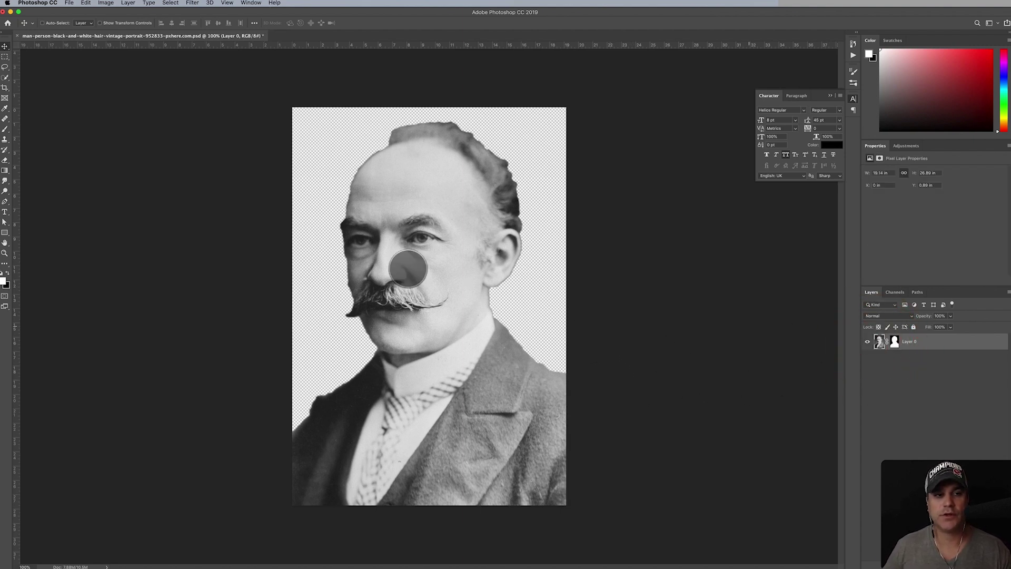
pyautogui.press('x')
pyautogui.click(5, 77)
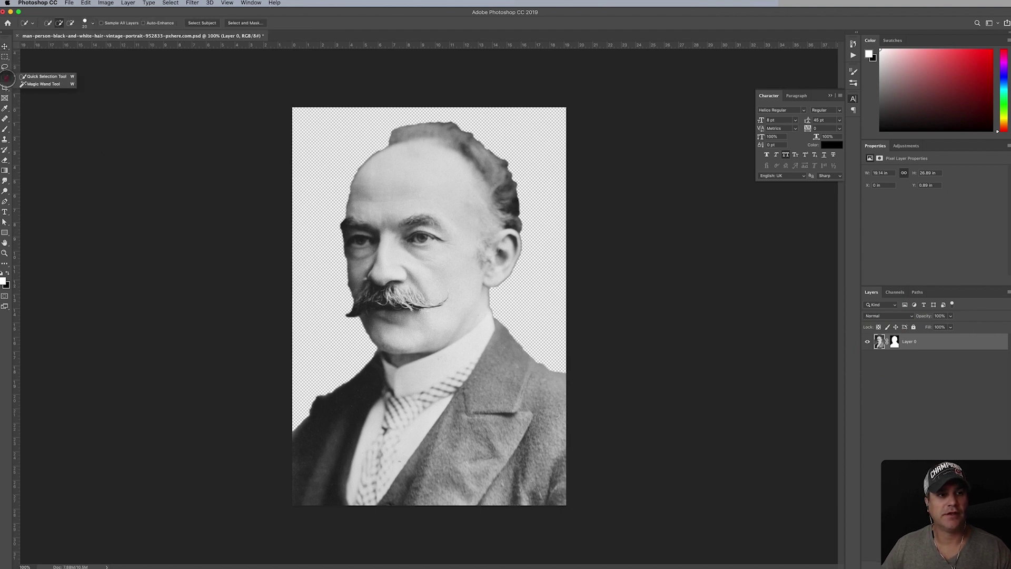
pyautogui.click(40, 79)
pyautogui.moveTo(403, 232)
pyautogui.mouseDown()
pyautogui.moveTo(390, 207)
pyautogui.moveTo(436, 176)
pyautogui.moveTo(476, 343)
pyautogui.moveTo(537, 429)
pyautogui.moveTo(386, 456)
pyautogui.moveTo(330, 444)
pyautogui.moveTo(381, 420)
pyautogui.mouseUp()
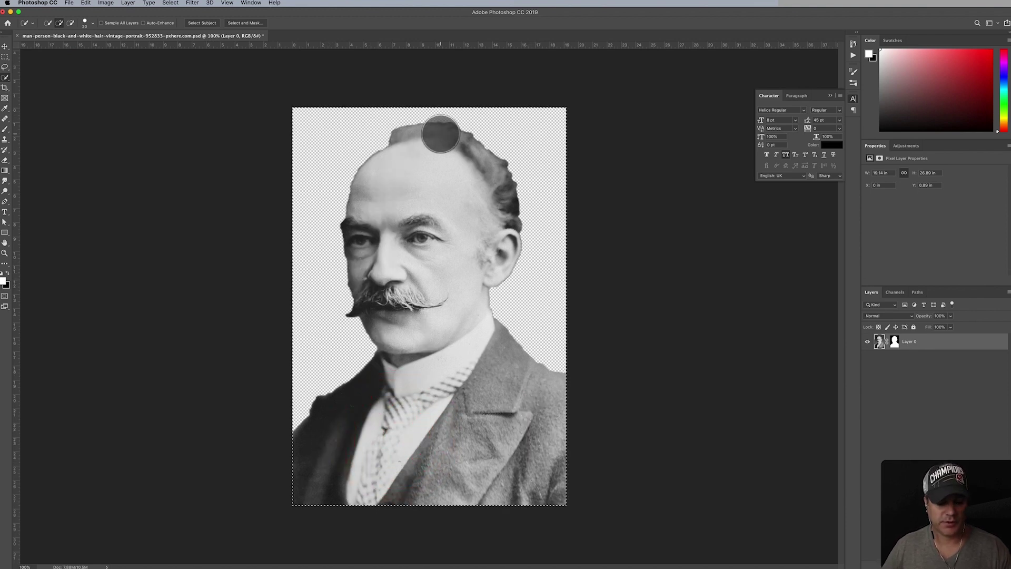
pyautogui.press('super+d')
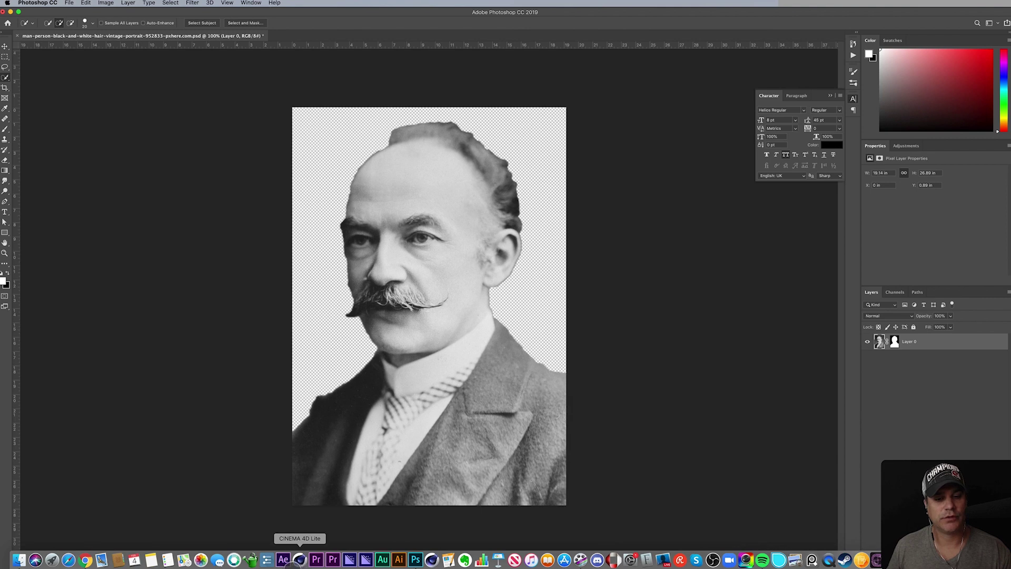
# Switch back to After Effects and turn Spot Light 1 back on in the Title B composition.
pyautogui.click(282, 560)
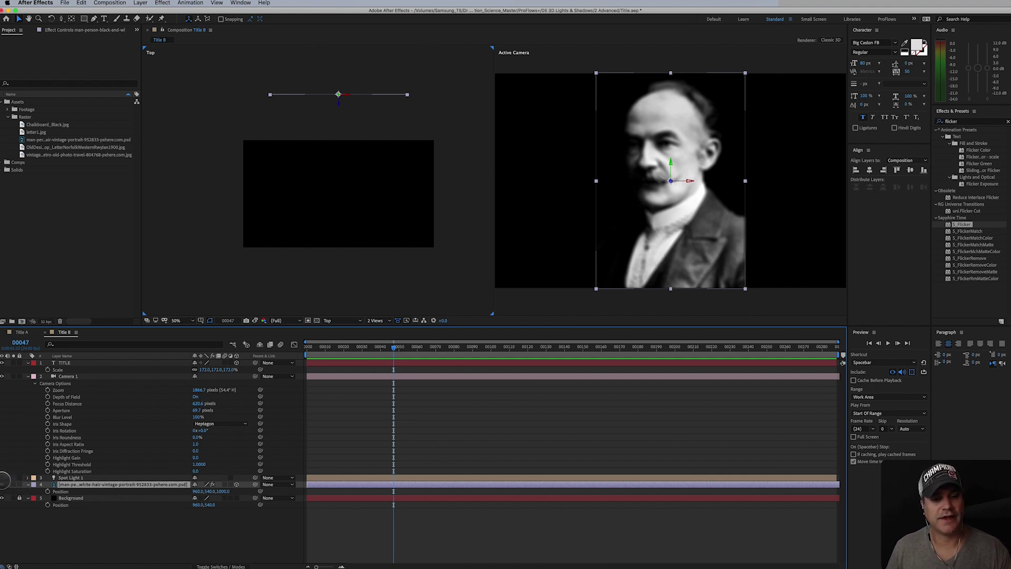
pyautogui.click(3, 478)
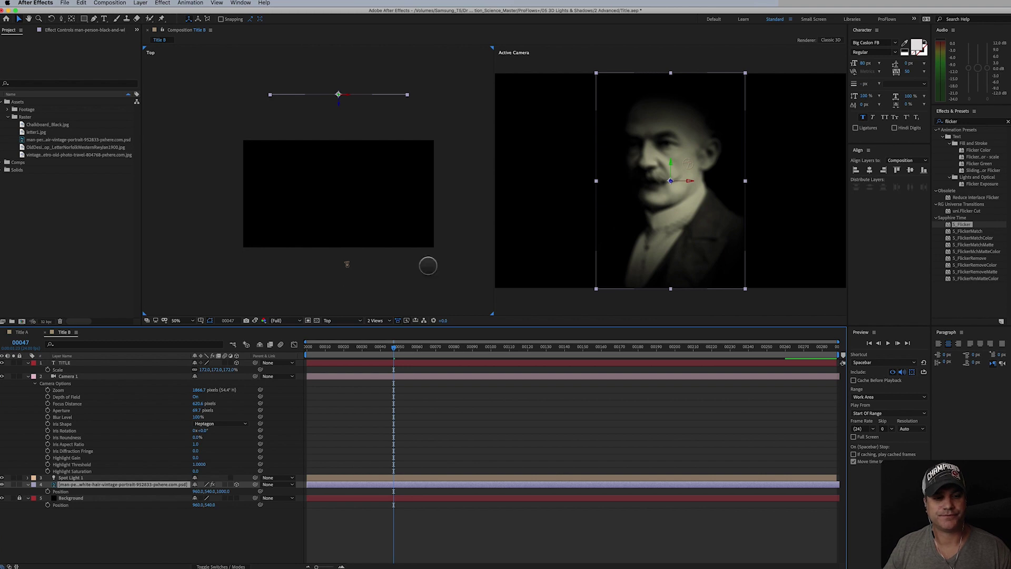
pyautogui.click(159, 376)
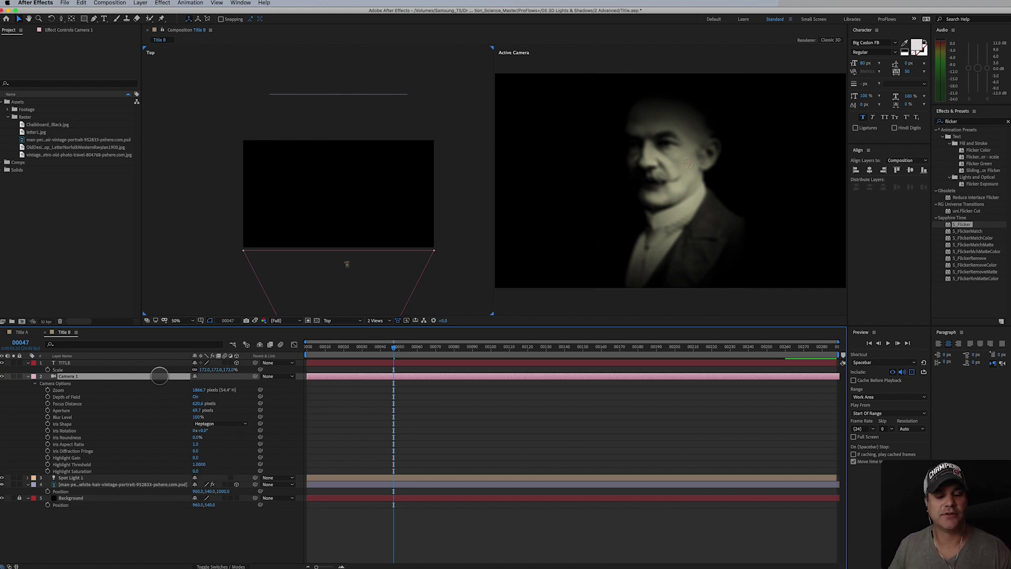
pyautogui.click(669, 203)
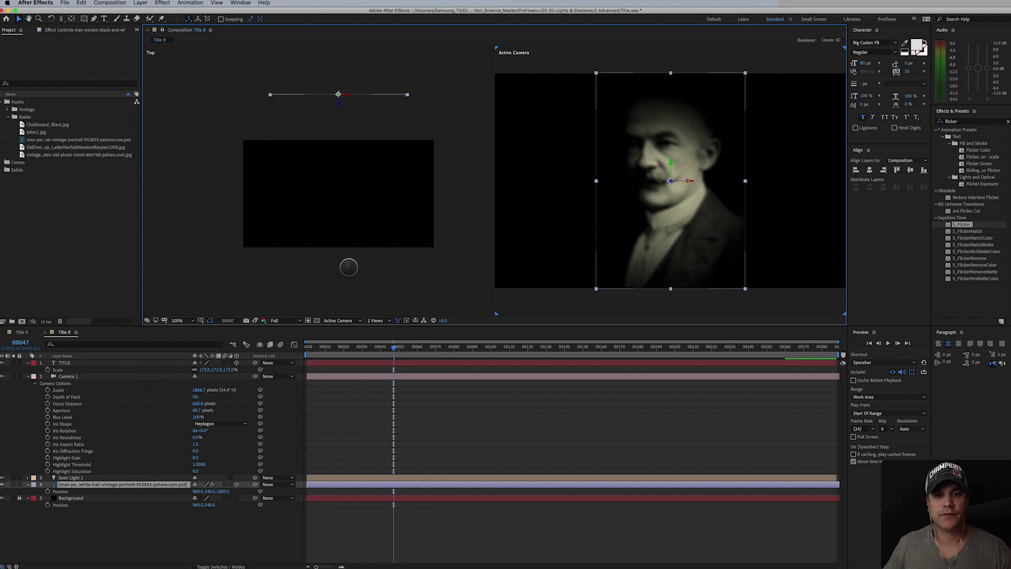
# Rename the Spot Light 1 layer as Man Spot Light.
pyautogui.click(349, 267)
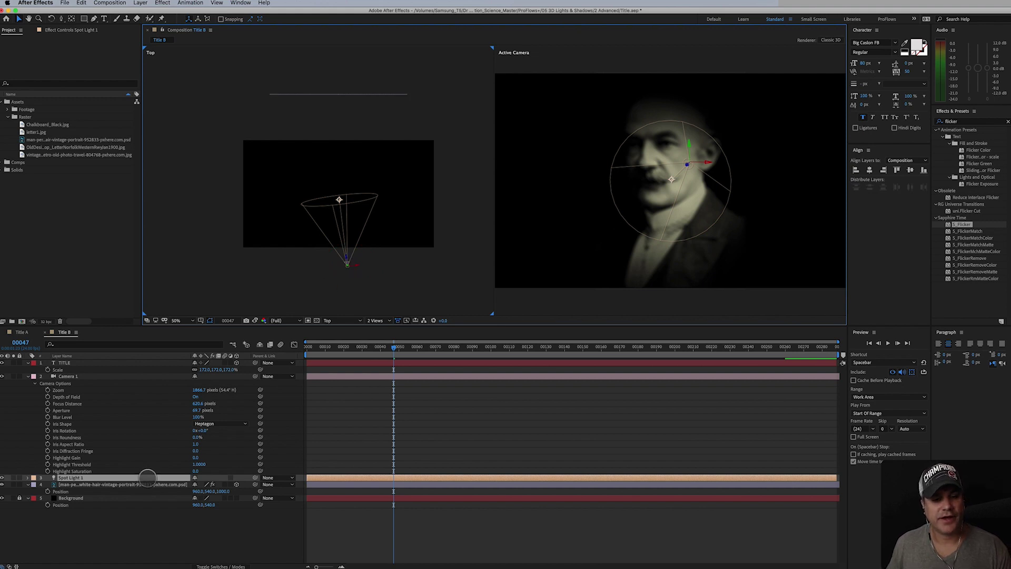
pyautogui.click(145, 477)
pyautogui.press('Return')
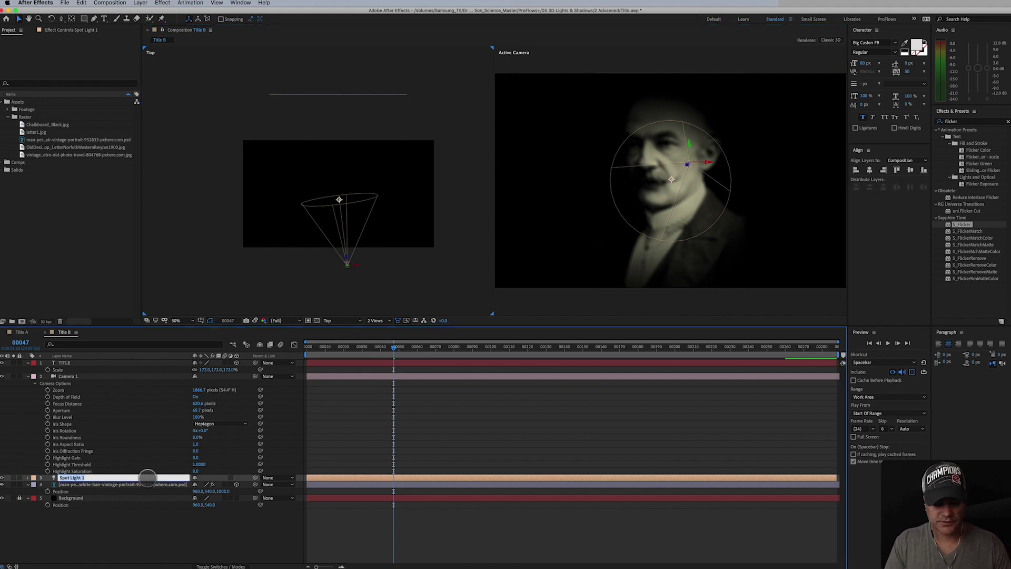
pyautogui.write('Man S')
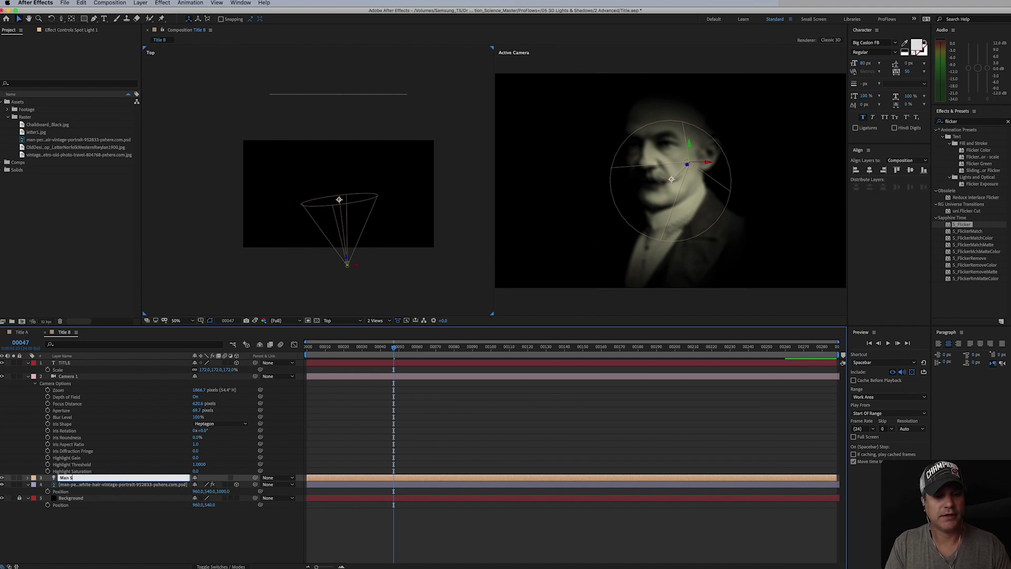
pyautogui.write('pot Light')
pyautogui.press('Return')
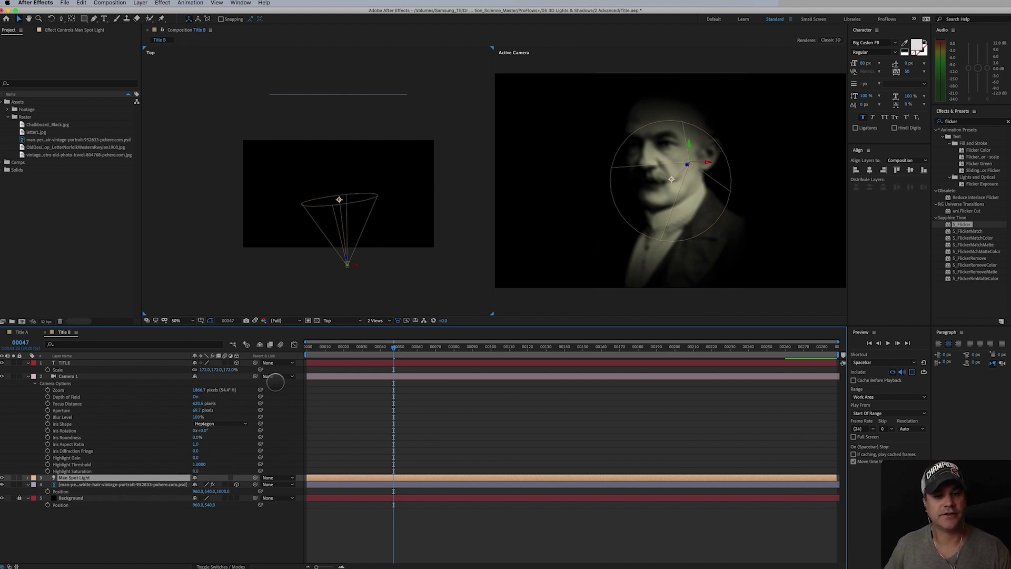
# Return to the first frame, reveal Man Spot Light's Light Options and collapse Camera 1's properties.
pyautogui.moveTo(395, 348); pyautogui.dragTo(607, 348)
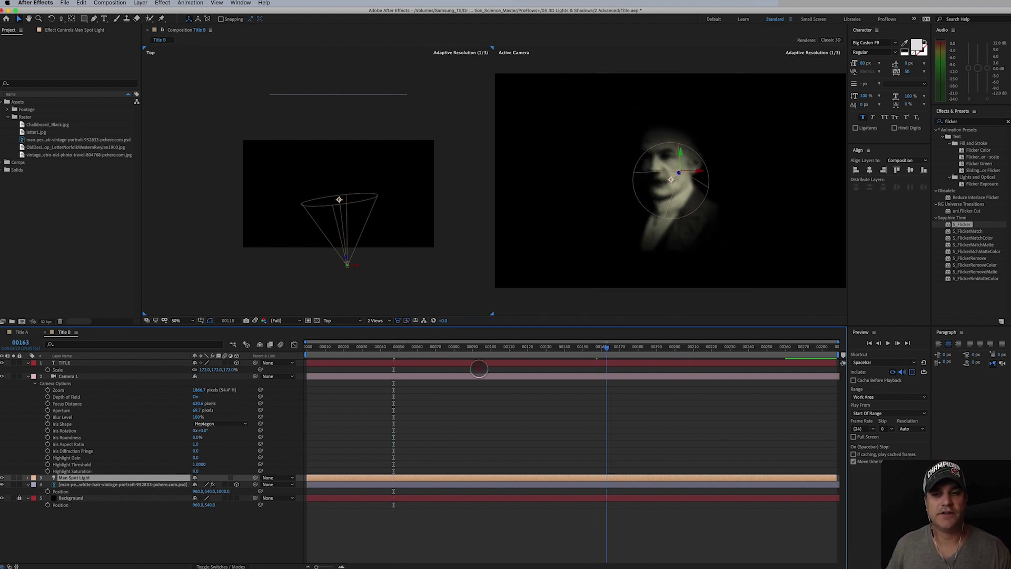
pyautogui.press('Home')
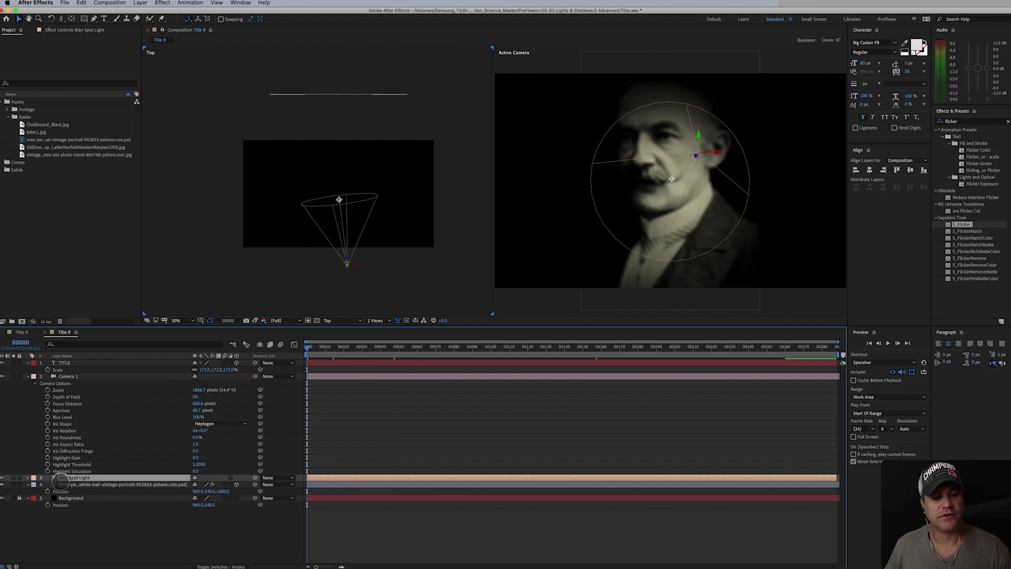
pyautogui.press('a')
pyautogui.press('a')
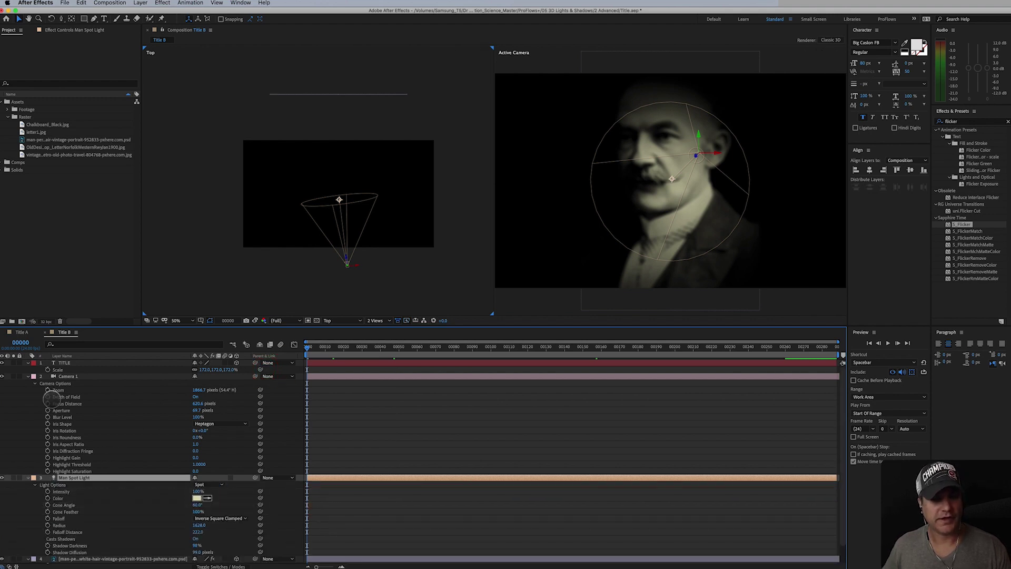
pyautogui.click(28, 376)
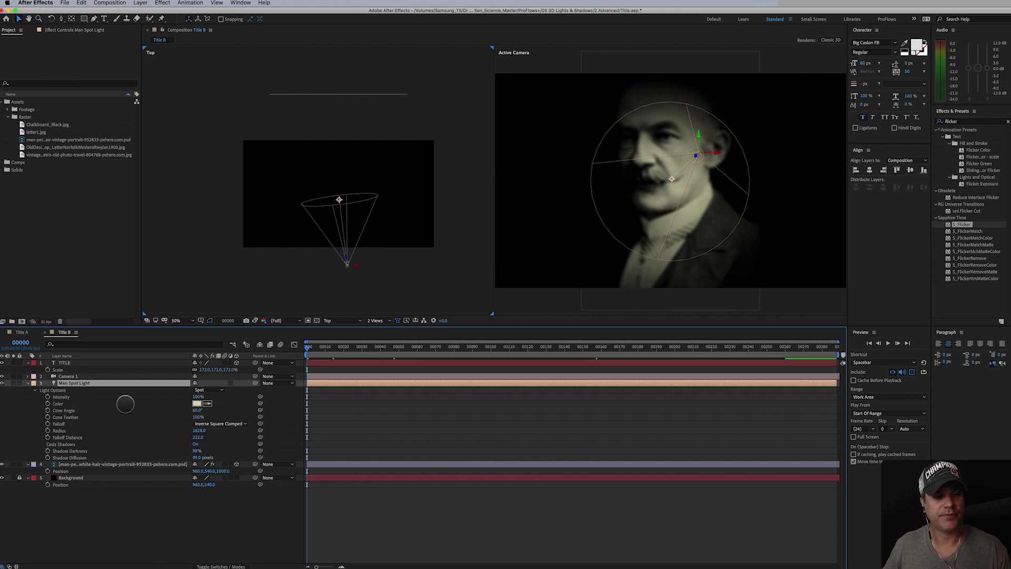
# Keyframe Man Spot Light's Intensity to fade in from near zero at frame 0 to 100% at about frame 31.
pyautogui.click(48, 396)
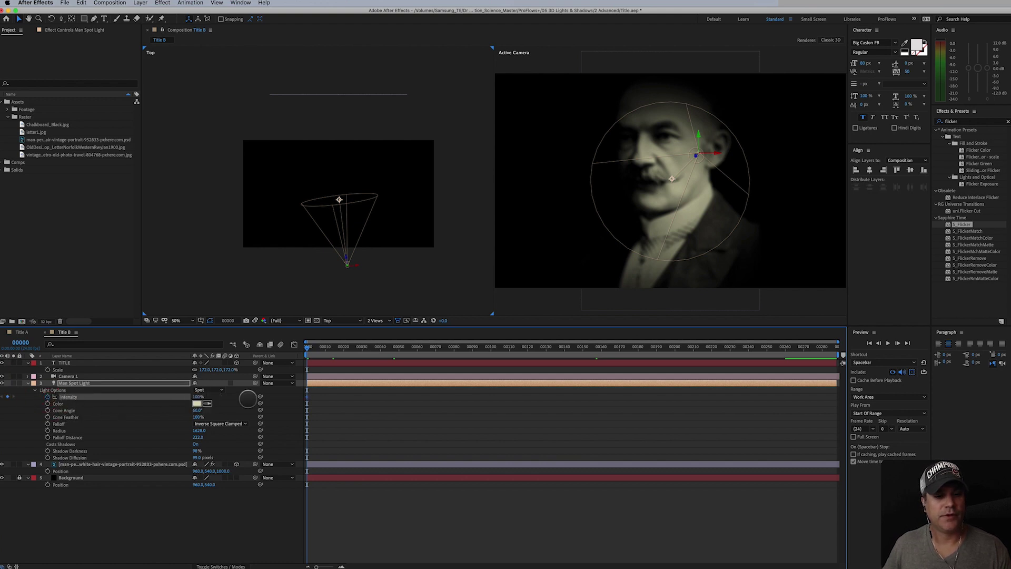
pyautogui.moveTo(307, 398); pyautogui.dragTo(364, 397)
pyautogui.moveTo(198, 398); pyautogui.dragTo(180, 421)
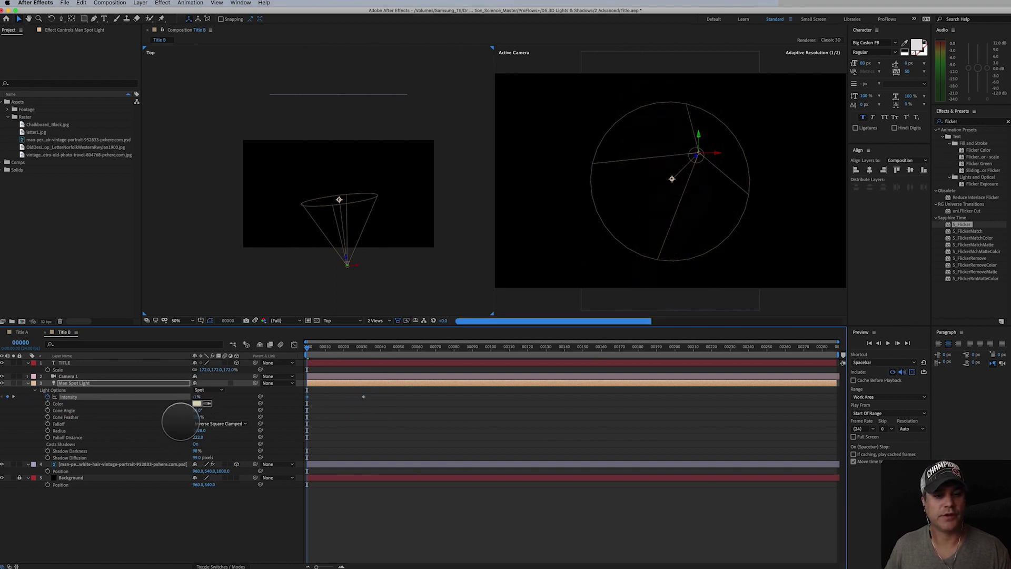
# Check the composition's frame rate and move Man Spot Light's 100% Intensity keyframe to frame 24.
pyautogui.moveTo(310, 347); pyautogui.dragTo(353, 347)
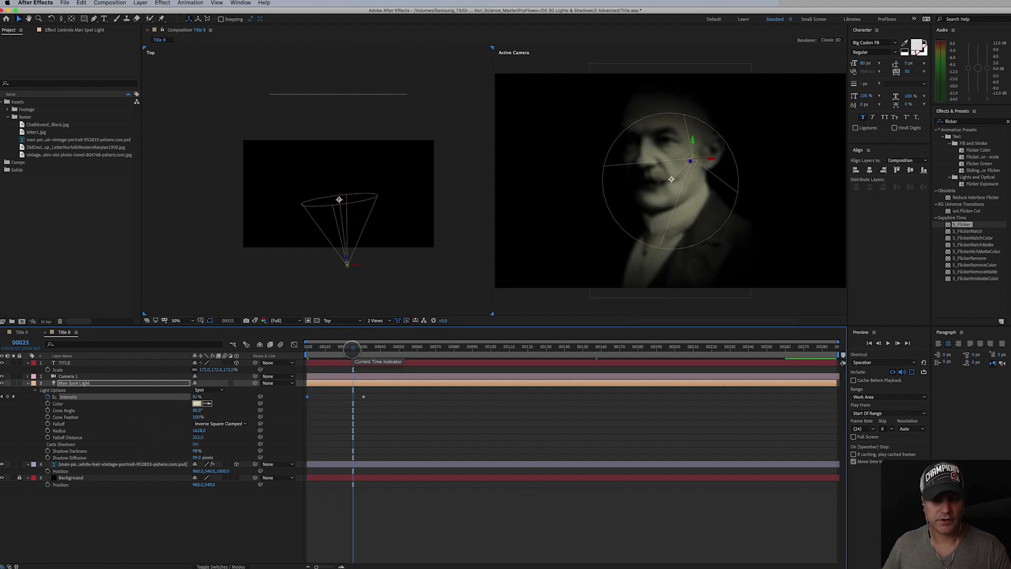
pyautogui.press('super+k')
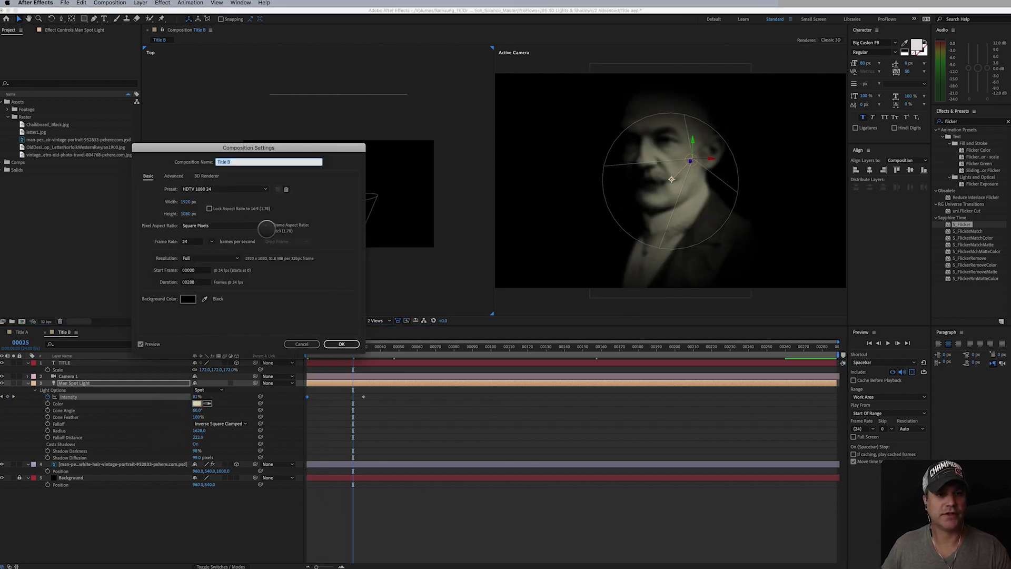
pyautogui.click(341, 343)
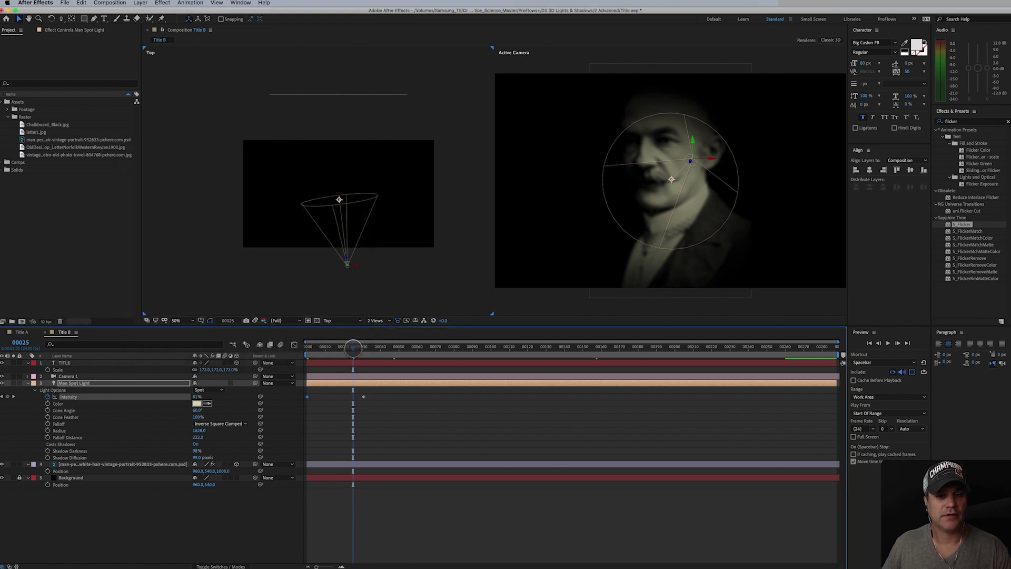
pyautogui.moveTo(351, 350); pyautogui.dragTo(350, 348)
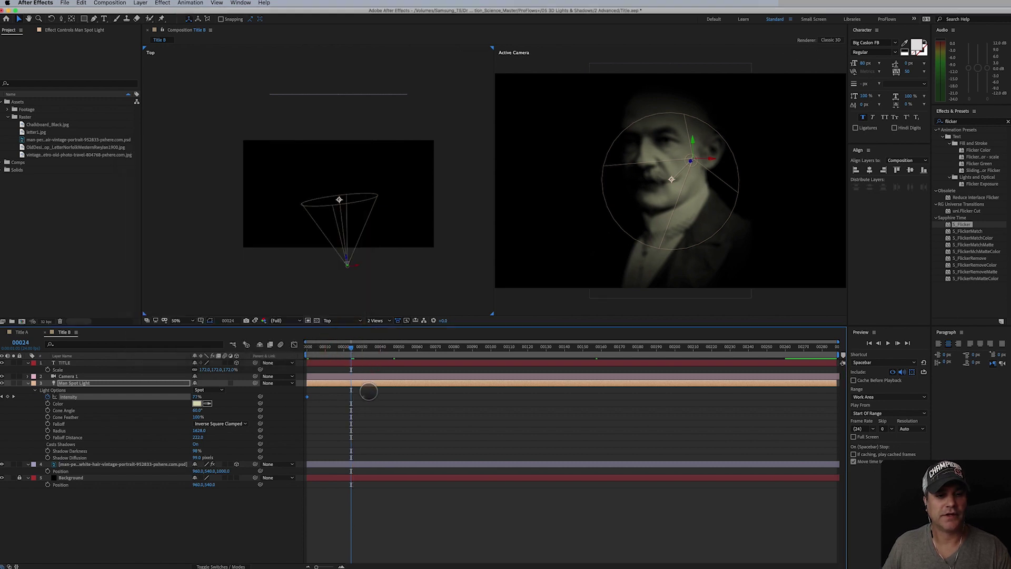
pyautogui.moveTo(362, 397); pyautogui.dragTo(352, 392)
# Keyframe Man Spot Light's Intensity to 0% at frame 175 and check the fade back at frame 36.
pyautogui.moveTo(352, 348); pyautogui.dragTo(627, 376)
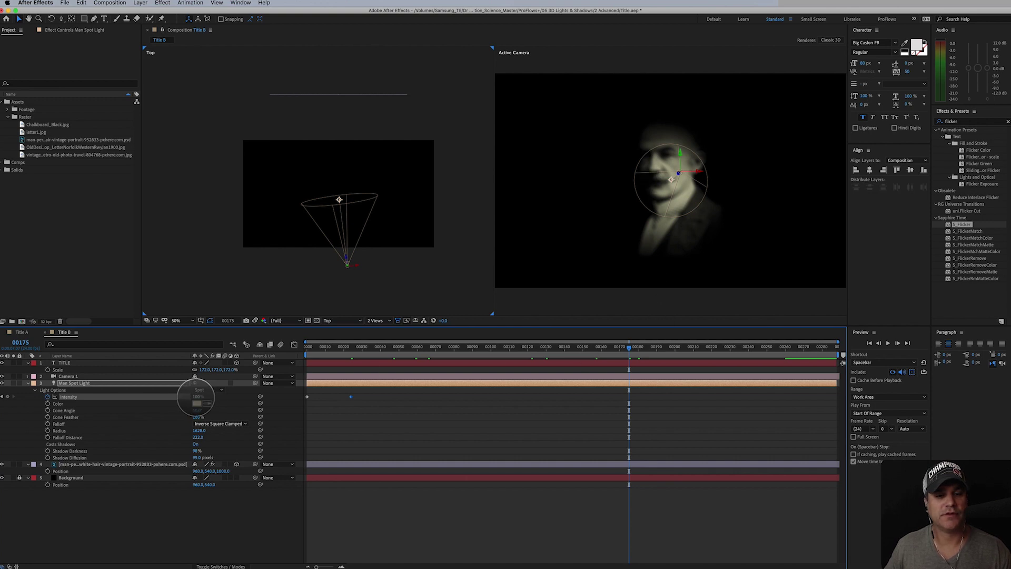
pyautogui.moveTo(191, 397)
pyautogui.mouseDown()
pyautogui.moveTo(163, 402)
pyautogui.moveTo(196, 399)
pyautogui.mouseUp()
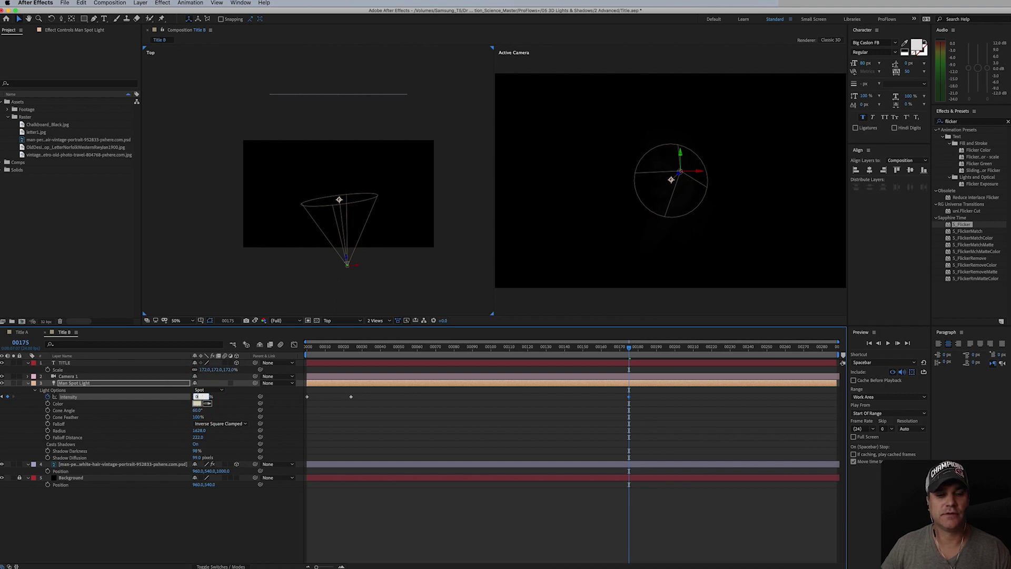
pyautogui.moveTo(588, 346); pyautogui.dragTo(372, 389)
# Change Man Spot Light's Color to the paler cream F0EEDE and review the portrait at frame 60.
pyautogui.click(196, 402)
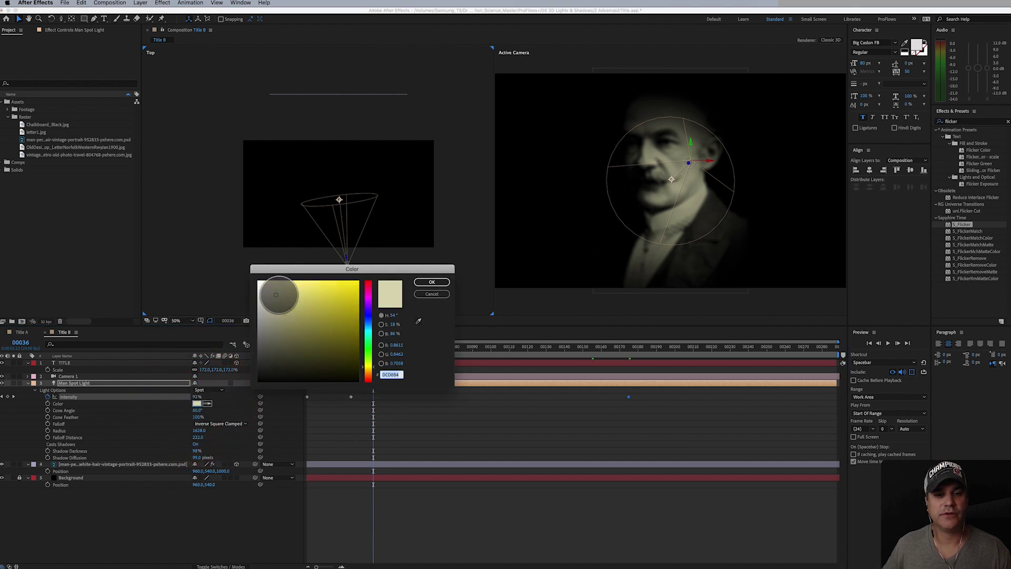
pyautogui.click(265, 287)
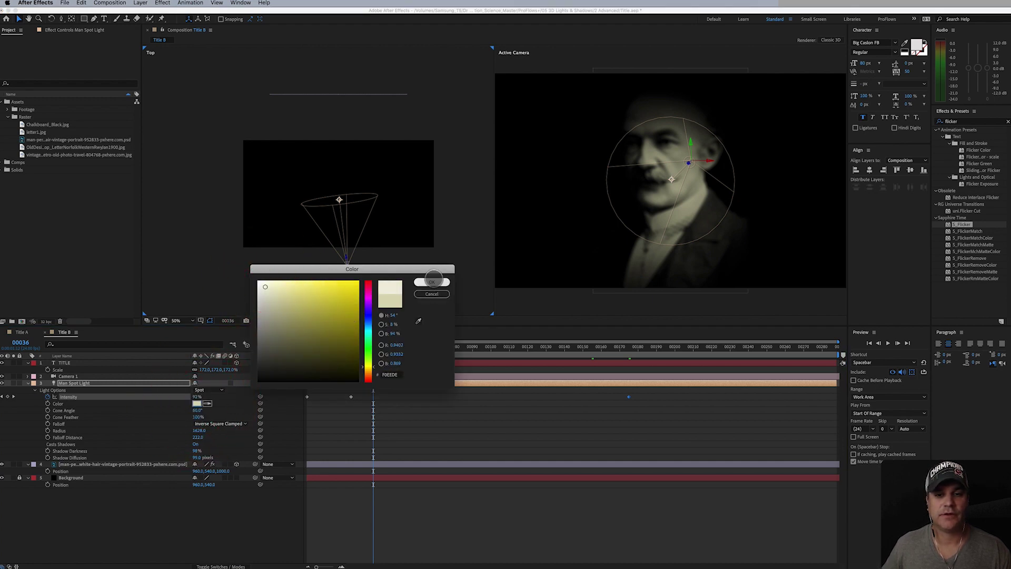
pyautogui.click(431, 282)
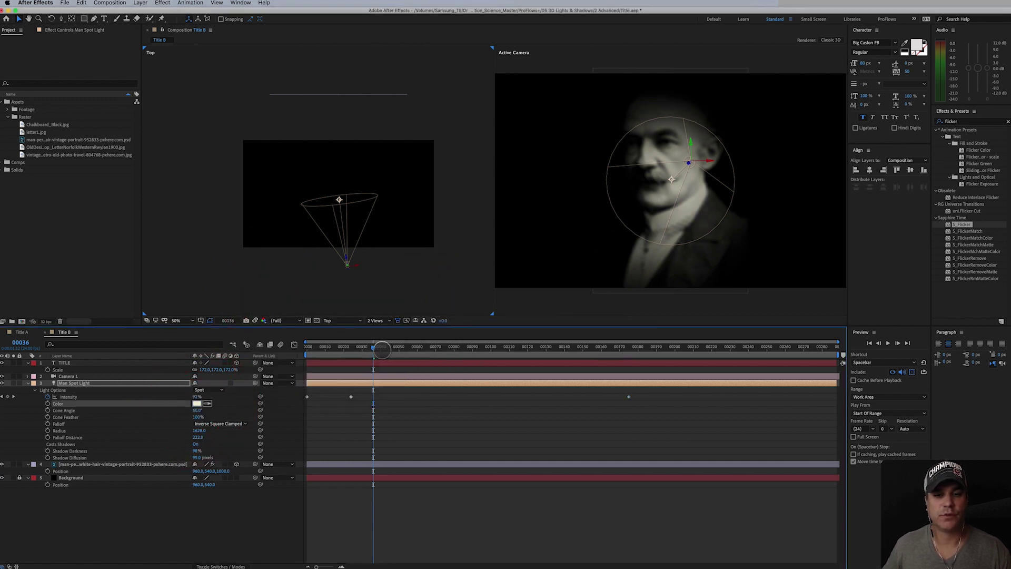
pyautogui.moveTo(375, 349); pyautogui.dragTo(421, 383)
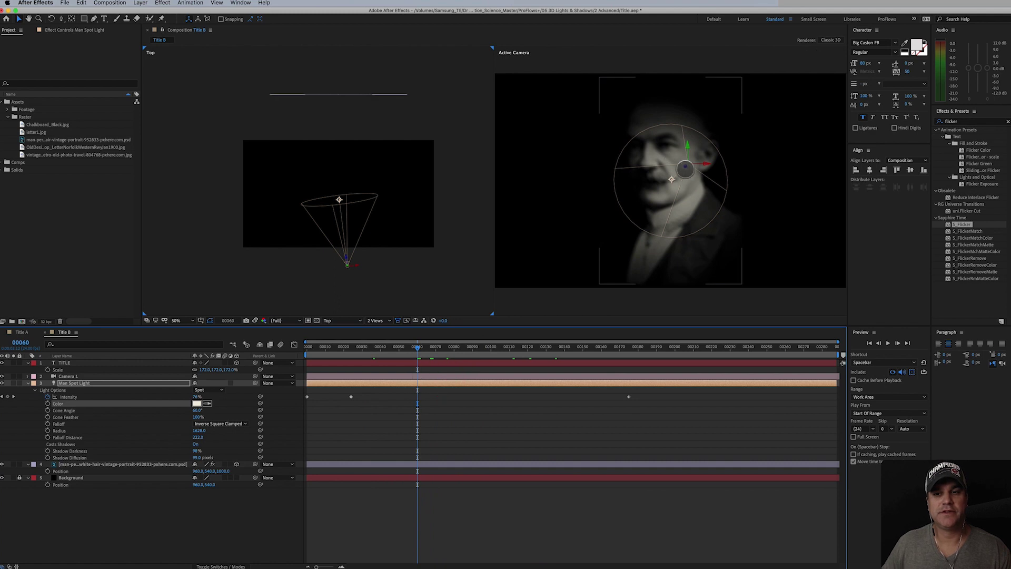
# Turn off Camera 1's Depth of Field and collapse the camera's properties.
pyautogui.click(93, 376)
pyautogui.press('a')
pyautogui.press('a')
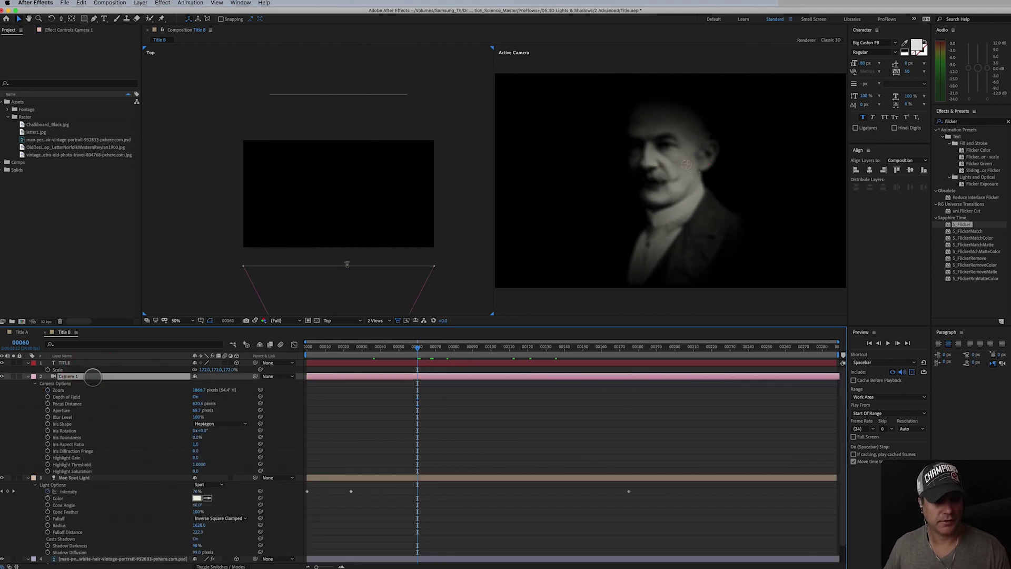
pyautogui.click(195, 396)
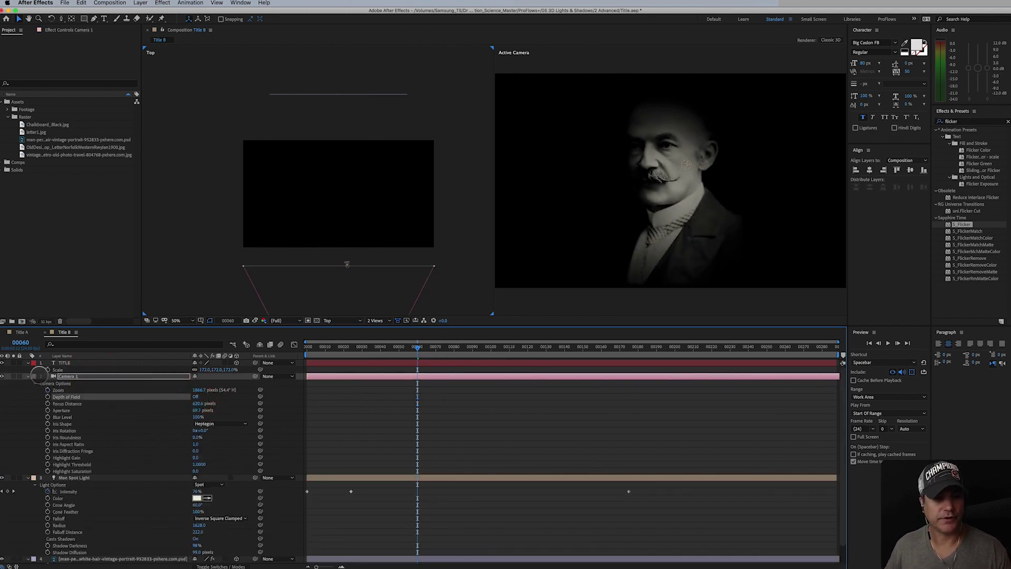
pyautogui.click(28, 376)
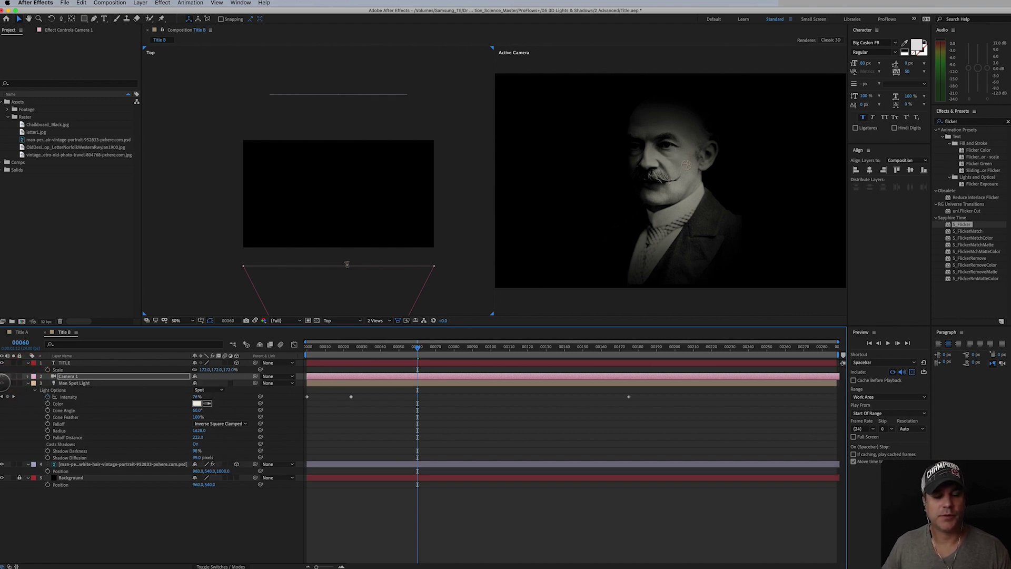
# Compare the portrait with and without Man Spot Light, set its Cone Angle to 61°, and raise the light toward the face.
pyautogui.click(2, 383)
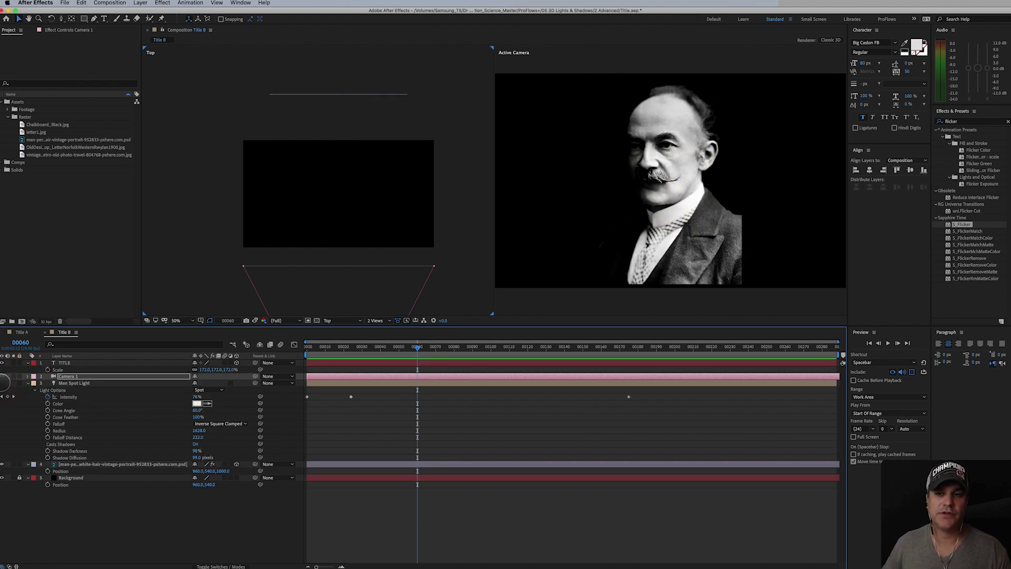
pyautogui.click(2, 383)
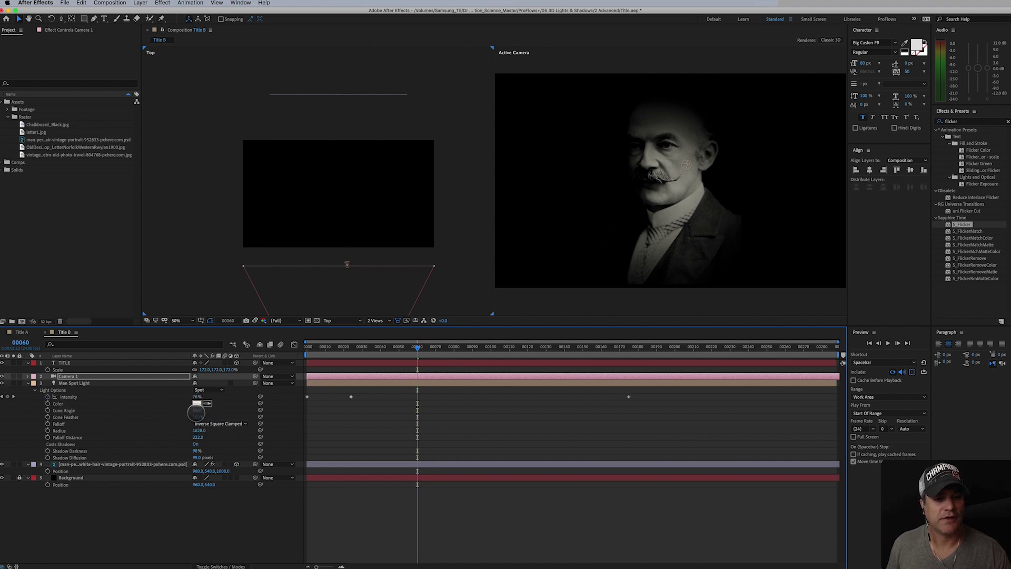
pyautogui.click(203, 410)
pyautogui.moveTo(210, 411); pyautogui.dragTo(193, 417)
pyautogui.click(198, 411)
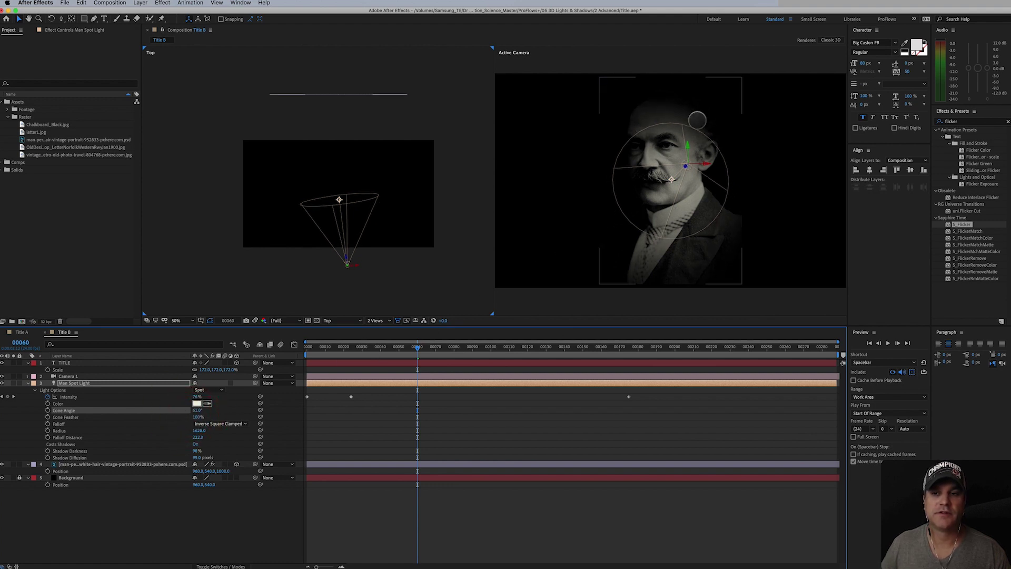
pyautogui.moveTo(686, 144)
pyautogui.mouseDown()
pyautogui.moveTo(687, 114)
pyautogui.moveTo(685, 126)
pyautogui.mouseUp()
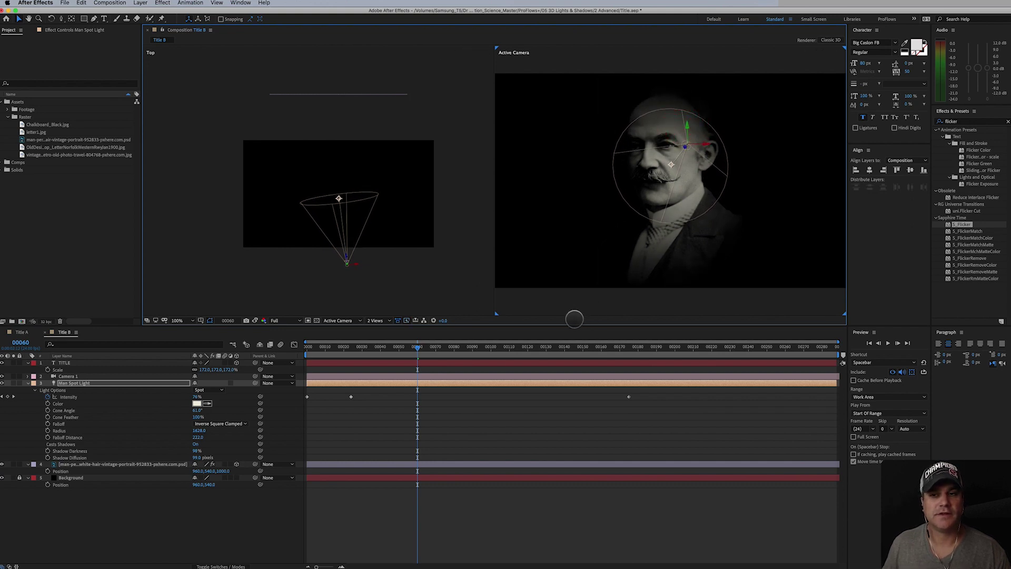
pyautogui.moveTo(437, 345); pyautogui.dragTo(523, 384)
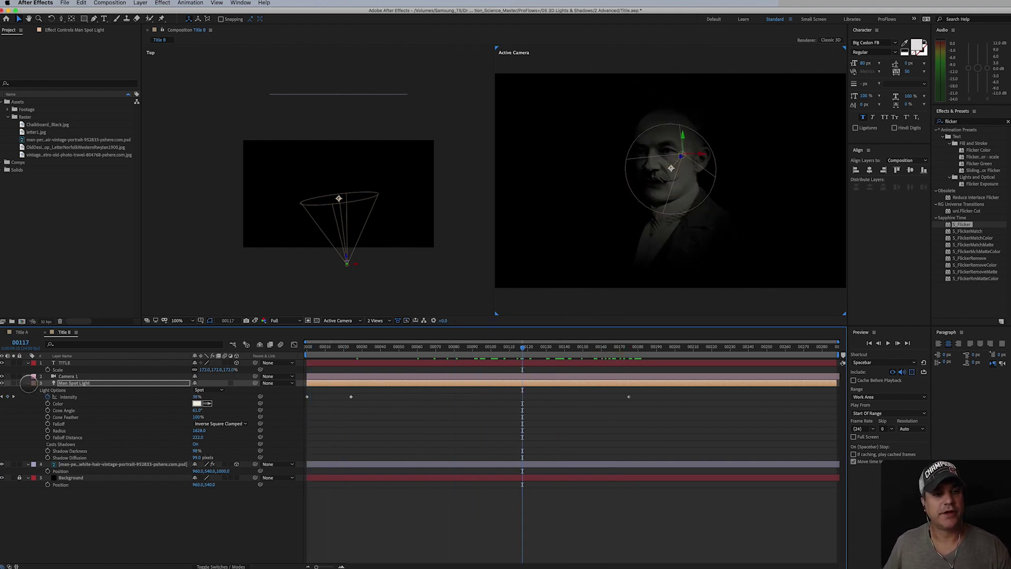
# Add Chalkboard_Black.jpg above the Background layer, make it a 3D layer, and push it back in depth behind the portrait.
pyautogui.click(28, 383)
pyautogui.moveTo(50, 124); pyautogui.dragTo(74, 404)
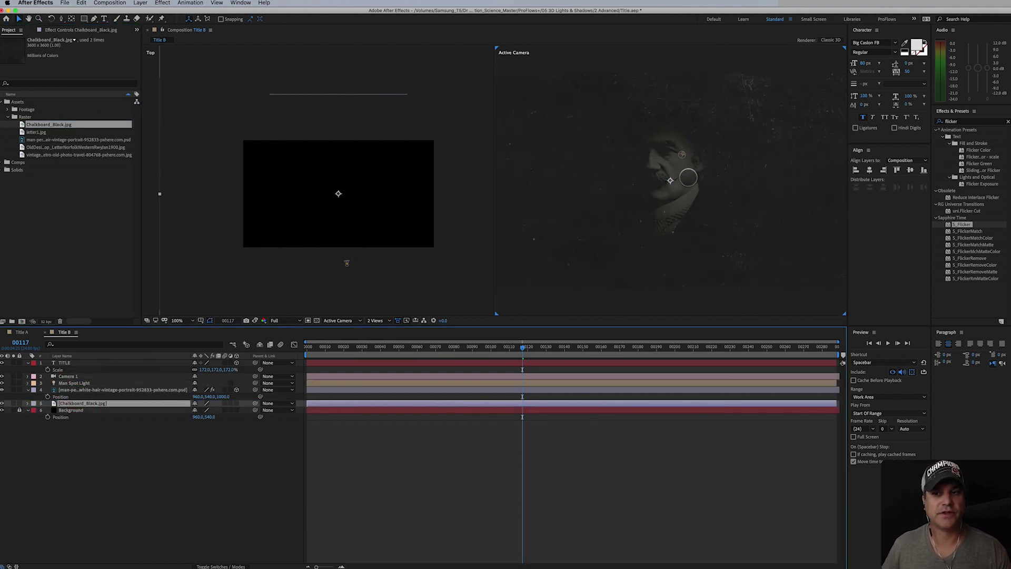
pyautogui.click(236, 403)
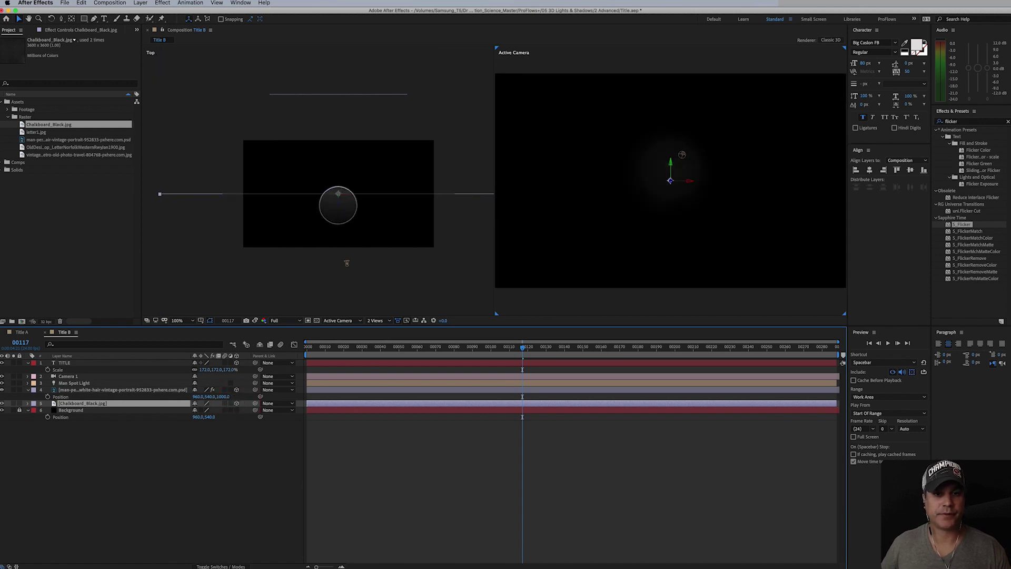
pyautogui.moveTo(339, 194); pyautogui.dragTo(338, 79)
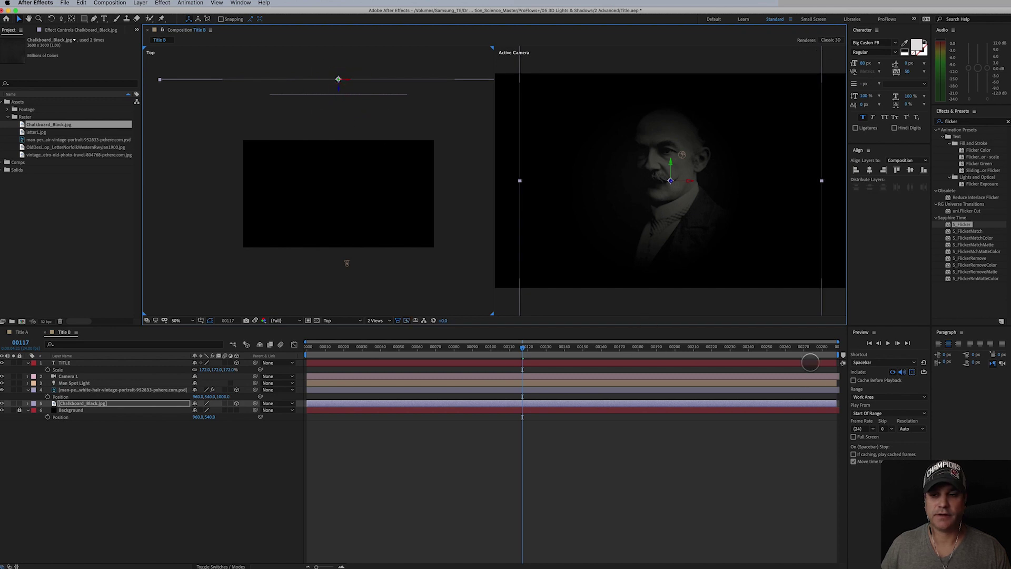
# Scale the chalkboard layer to 164% so it fills the camera view at frame 265.
pyautogui.click(794, 347)
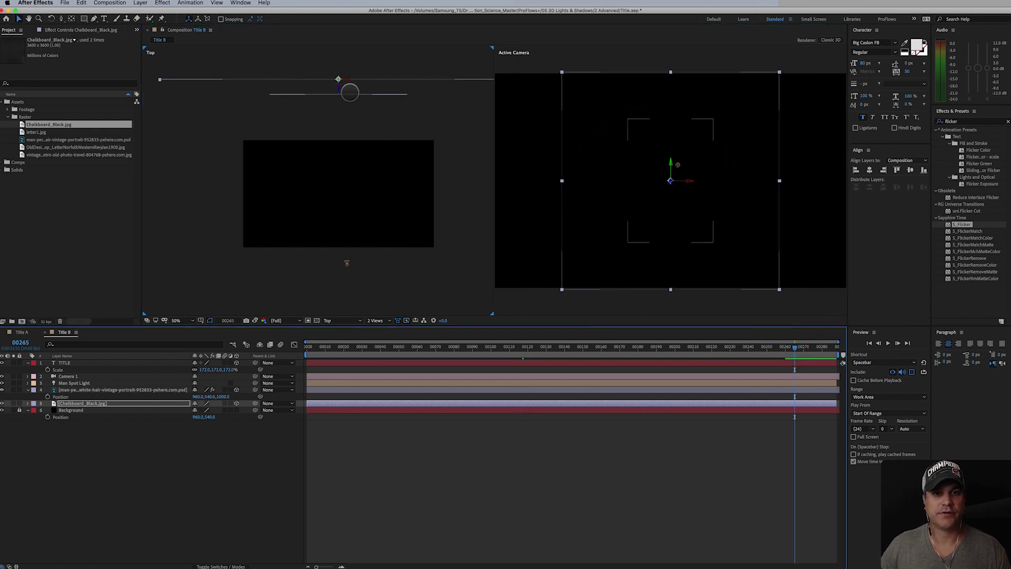
pyautogui.click(339, 80)
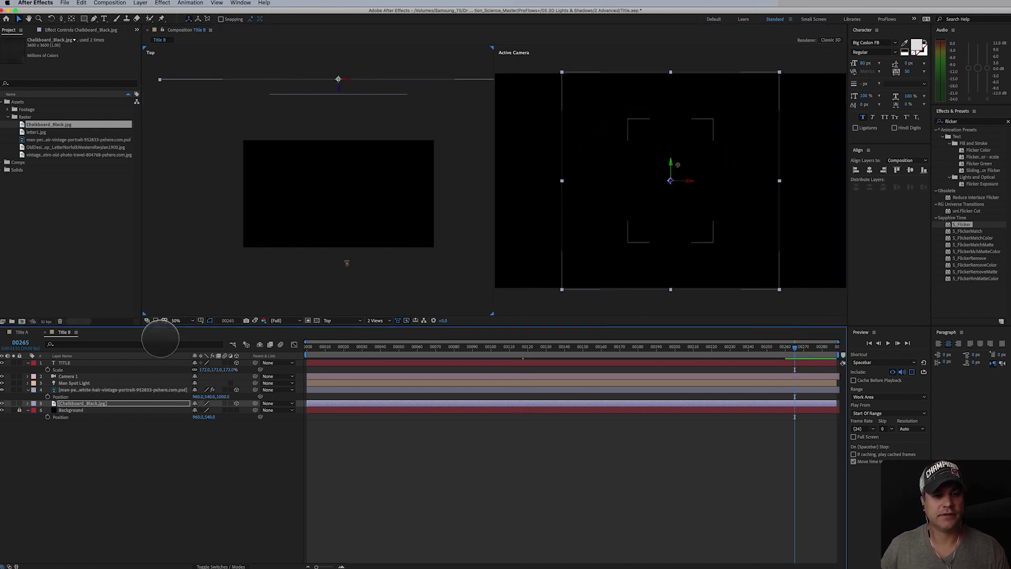
pyautogui.press('s')
pyautogui.moveTo(211, 410); pyautogui.dragTo(234, 410)
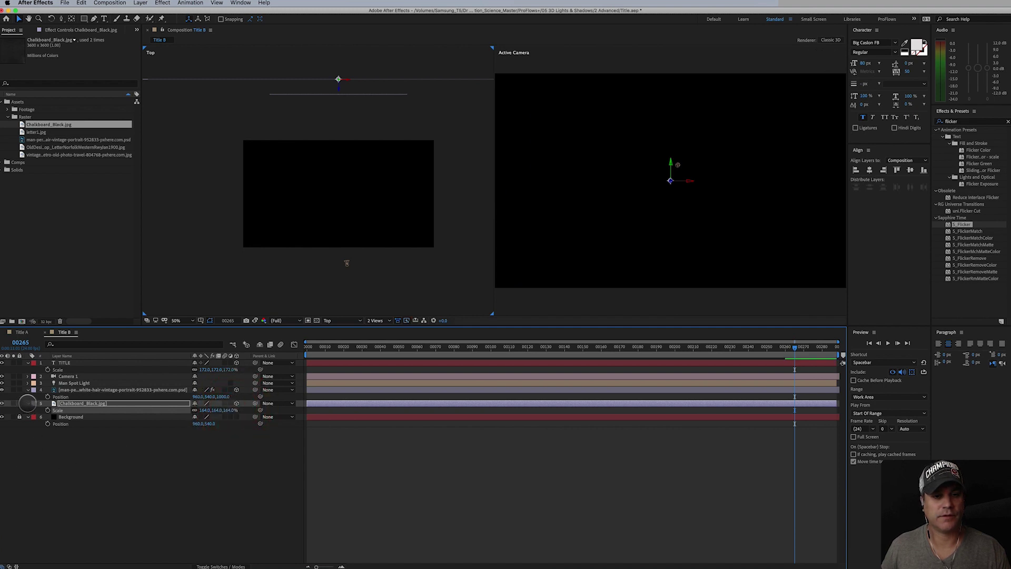
# Compare the portrait and chalkboard at frame 65 with Man Spot Light switched off and on.
pyautogui.moveTo(779, 348); pyautogui.dragTo(425, 396)
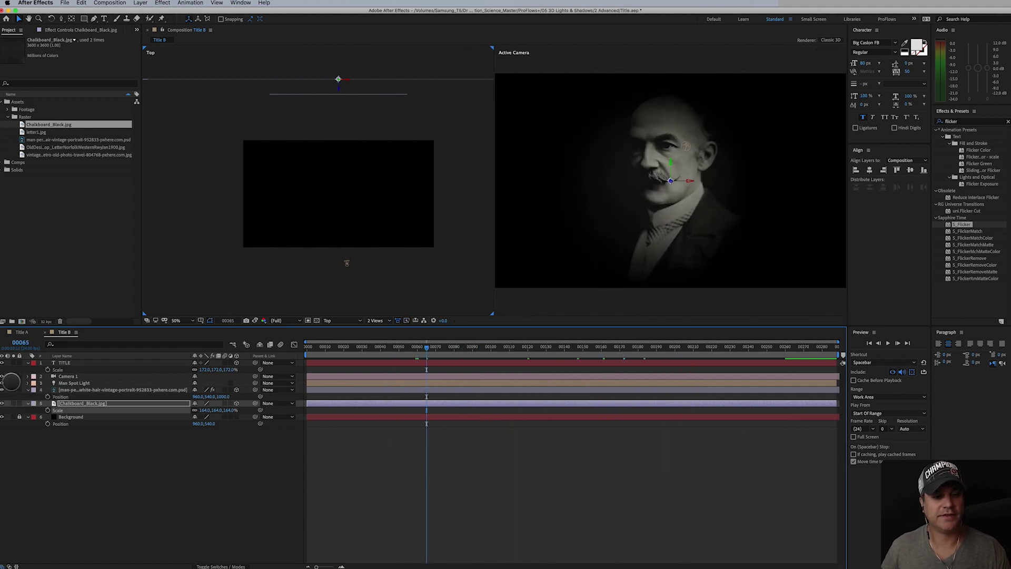
pyautogui.click(2, 383)
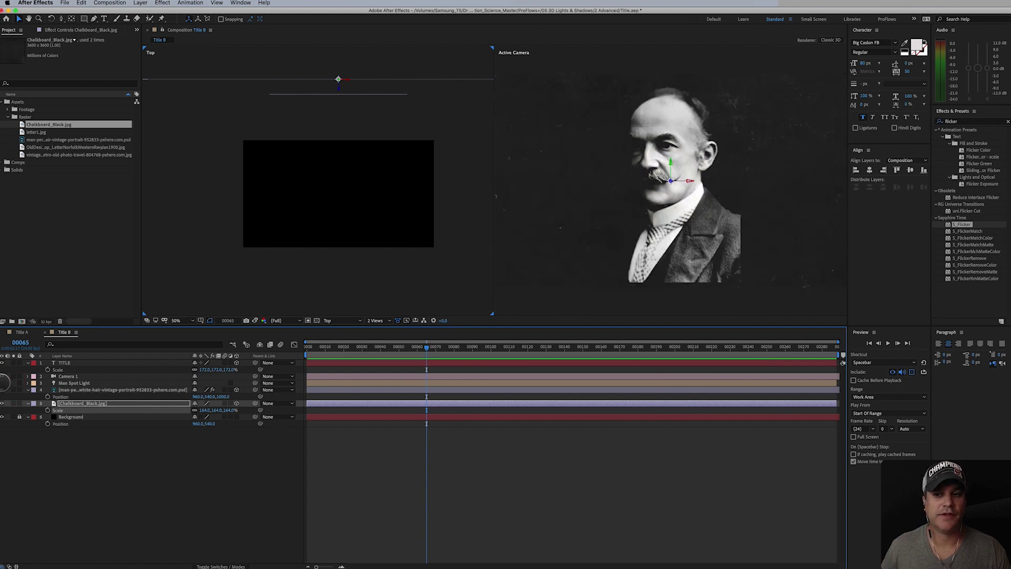
pyautogui.click(2, 383)
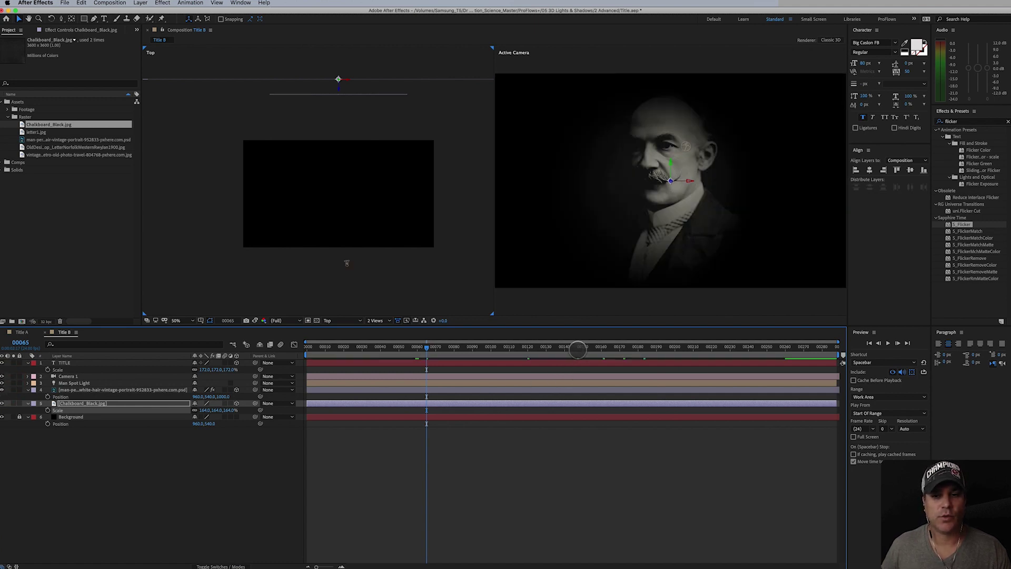
# Start a new light at frame 124 with the Ambient type and name it Ambient Fill.
pyautogui.moveTo(578, 349); pyautogui.dragTo(535, 355)
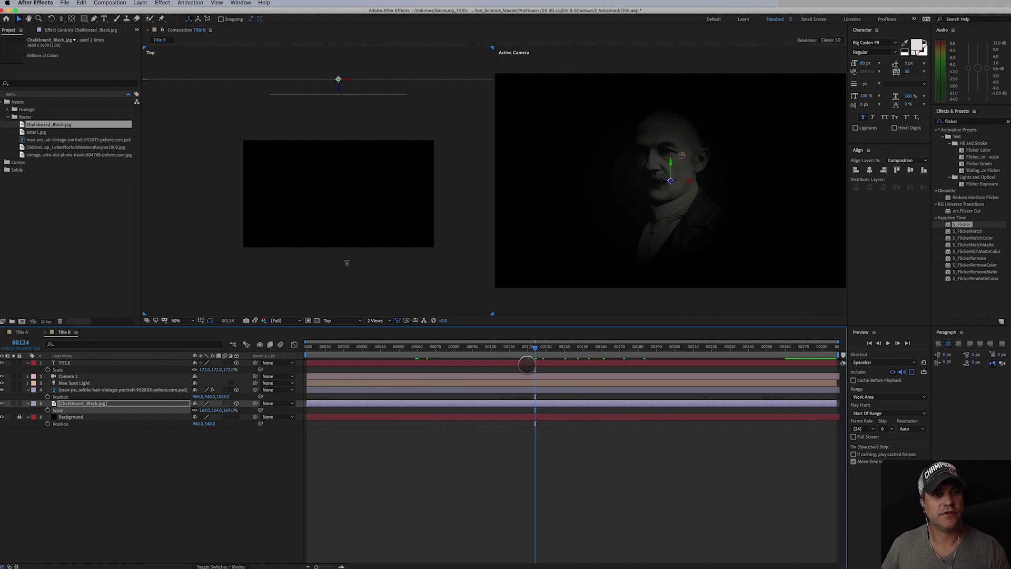
pyautogui.click(140, 2)
pyautogui.moveTo(143, 12)
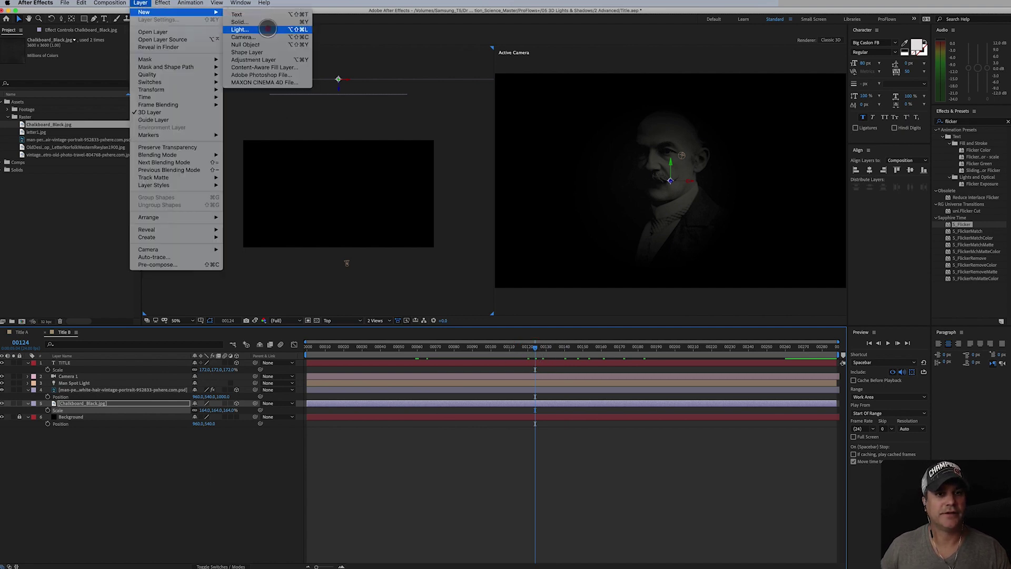
pyautogui.click(268, 29)
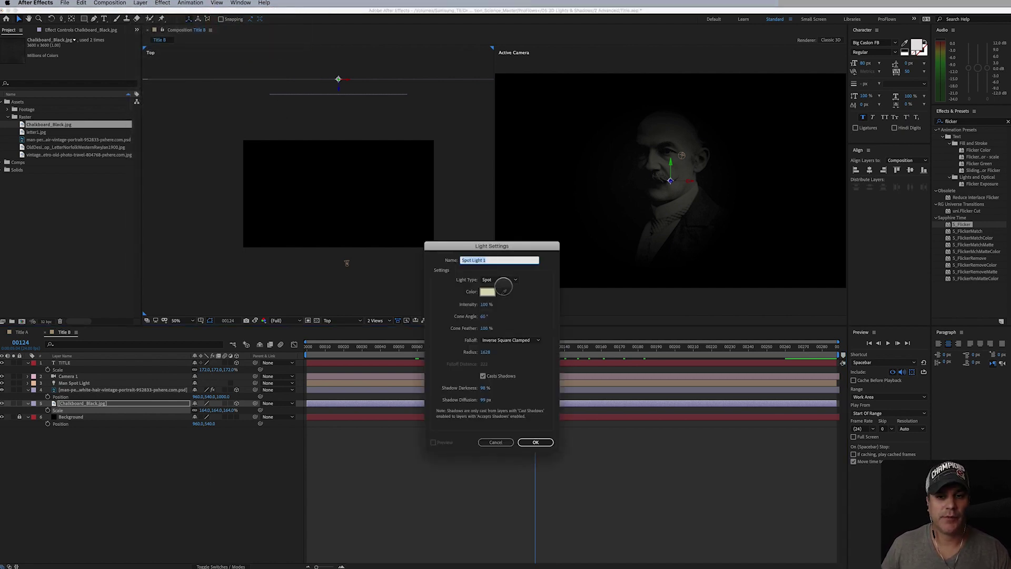
pyautogui.click(502, 287)
pyautogui.click(503, 314)
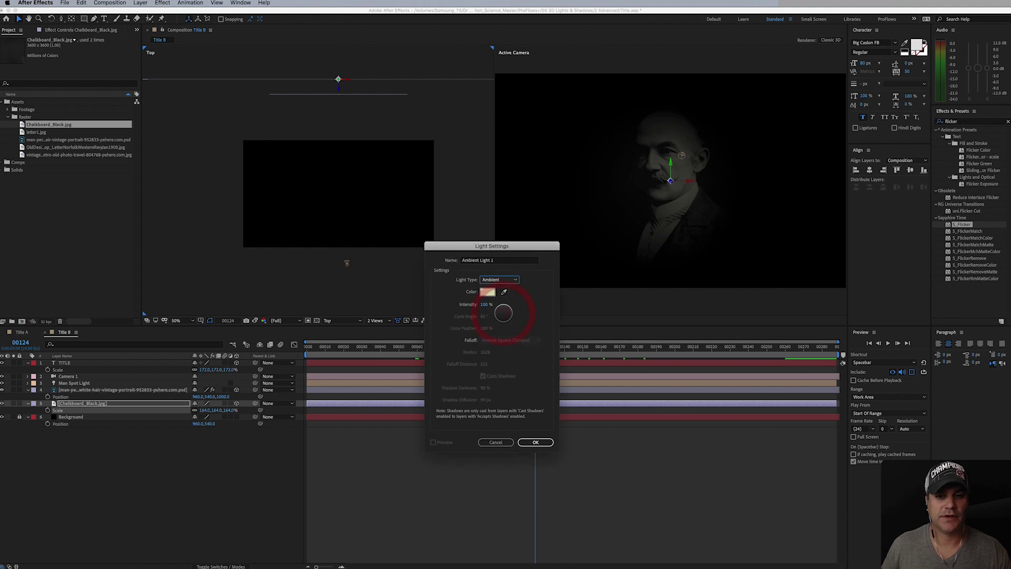
pyautogui.tripleClick(502, 261)
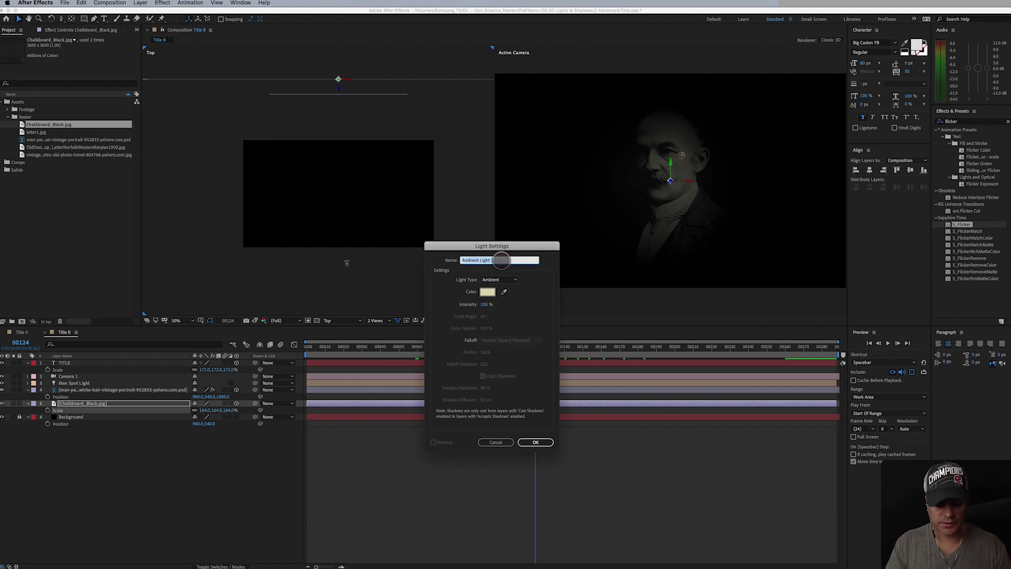
pyautogui.write('Fill')
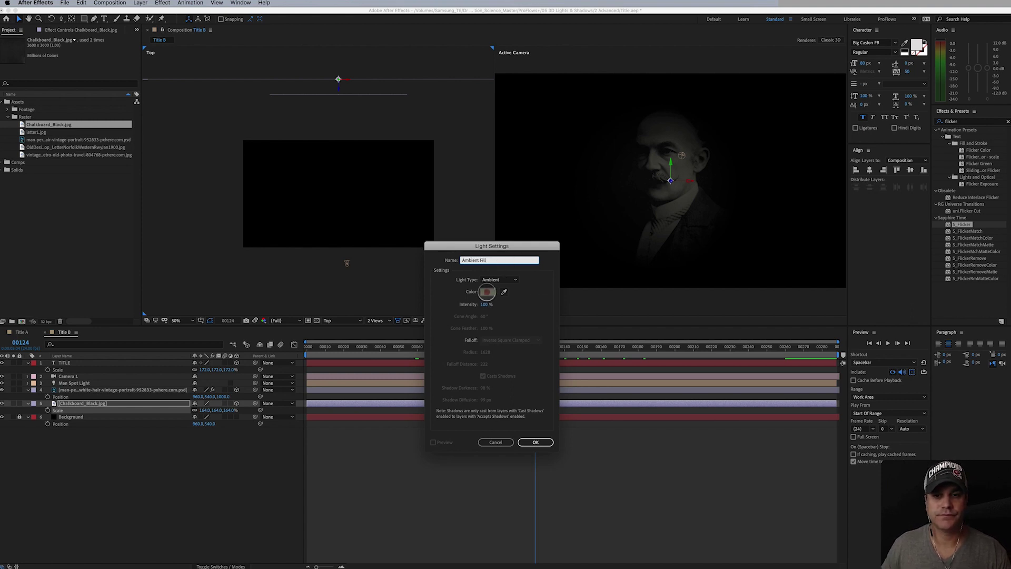
# Set Ambient Fill's color to pale cream EAE7D3, lower its Intensity well below 100%, and create the light.
pyautogui.click(486, 291)
pyautogui.click(267, 289)
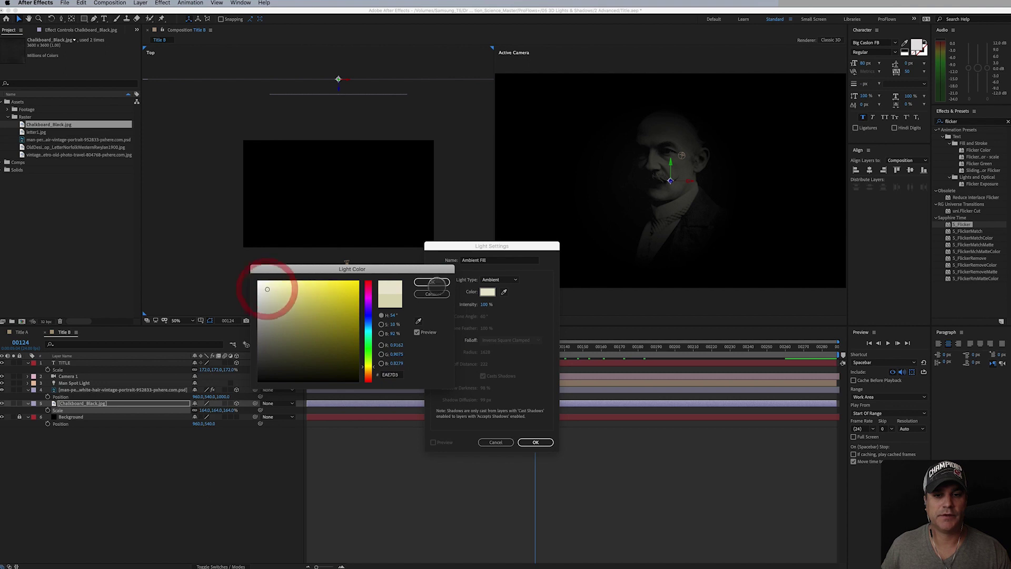
pyautogui.click(434, 282)
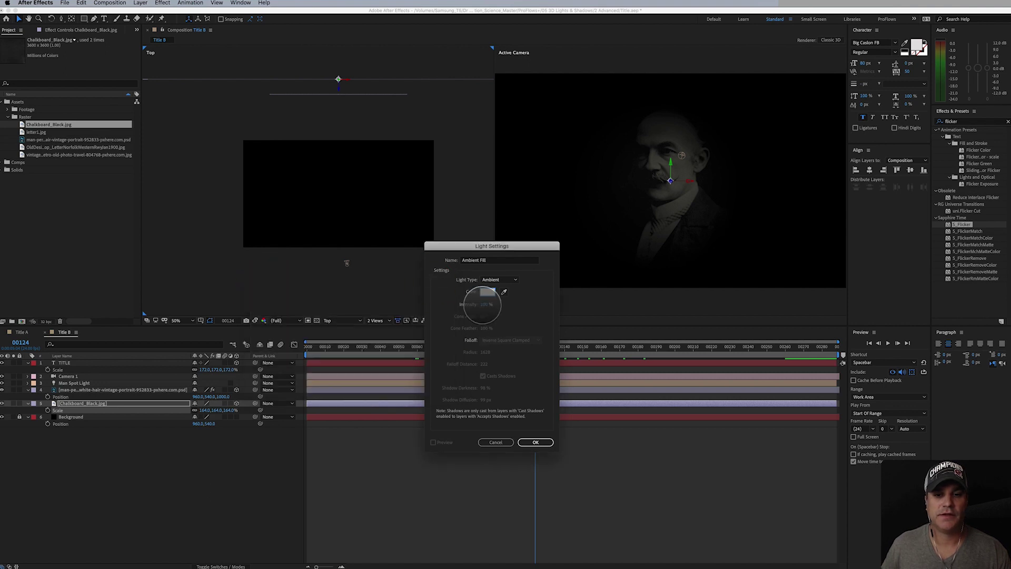
pyautogui.moveTo(482, 305); pyautogui.dragTo(478, 331)
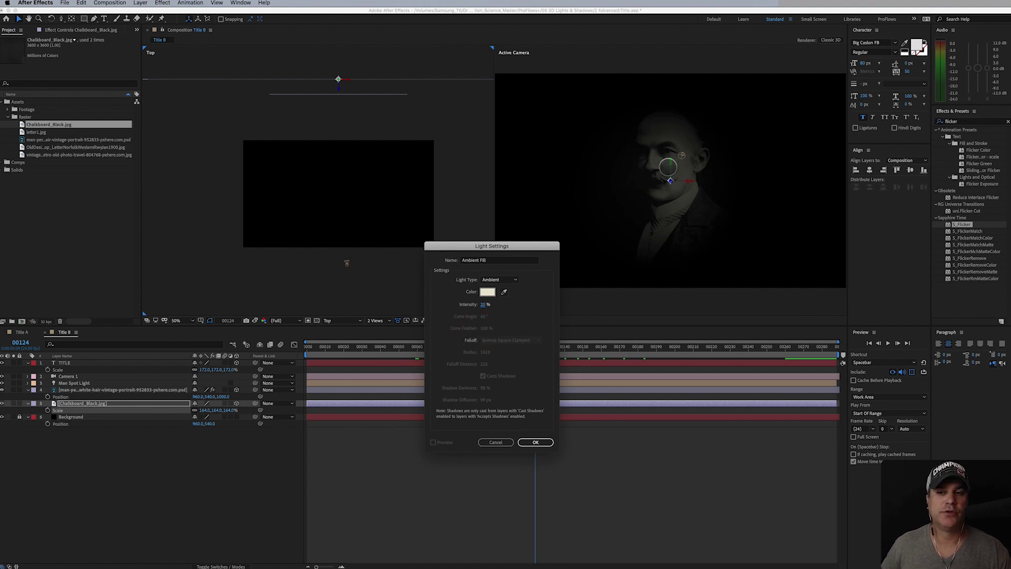
pyautogui.click(536, 442)
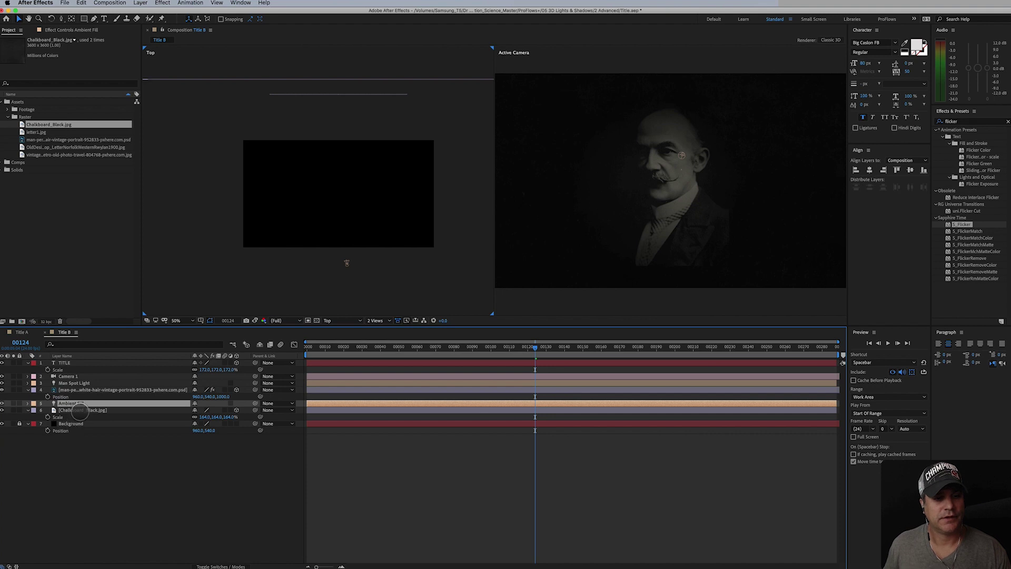
# Compare the portrait layer's Casts Shadows options at frame 124, leaving the setting at Off.
pyautogui.click(80, 390)
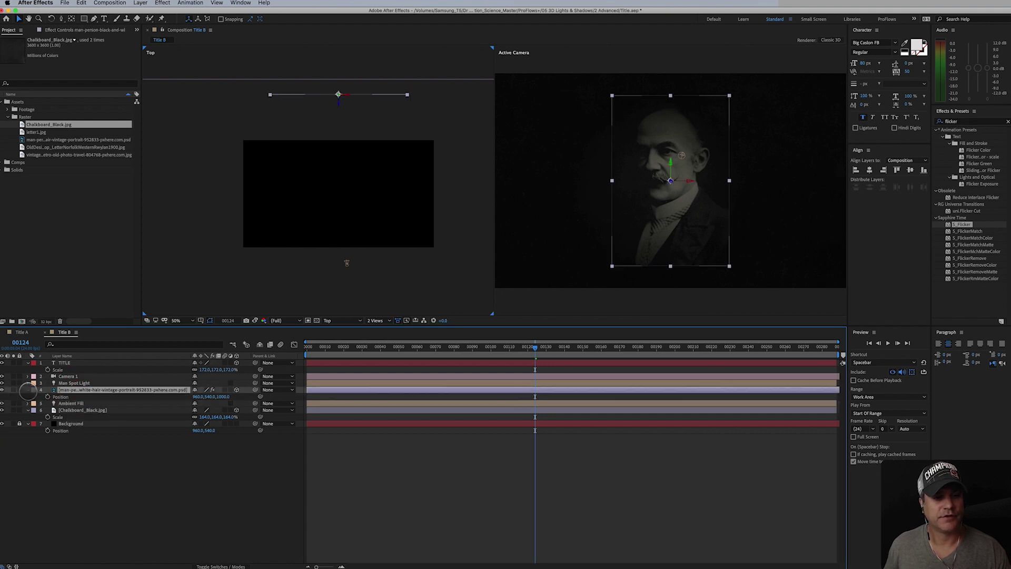
pyautogui.press('a')
pyautogui.press('a')
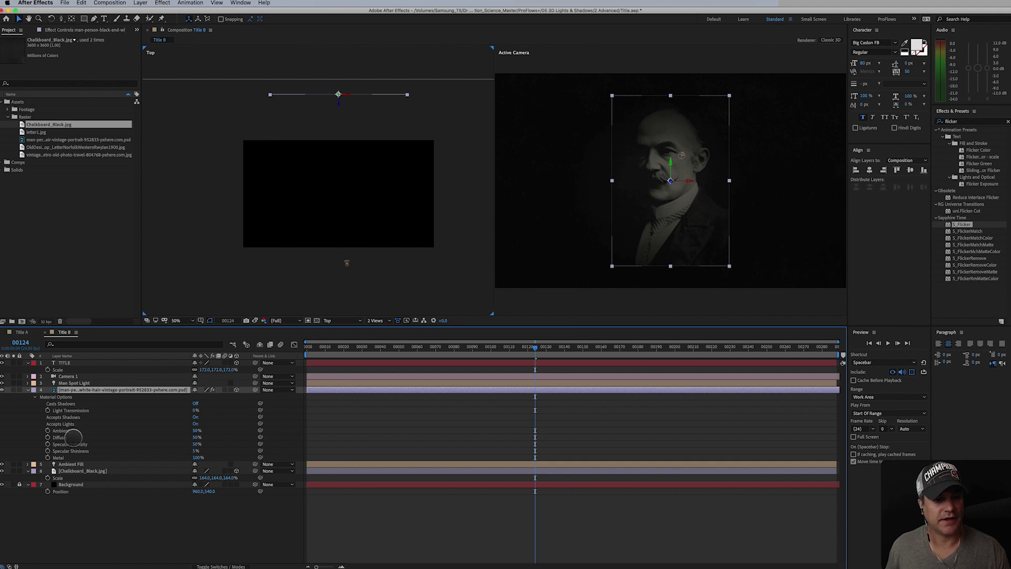
pyautogui.click(62, 403)
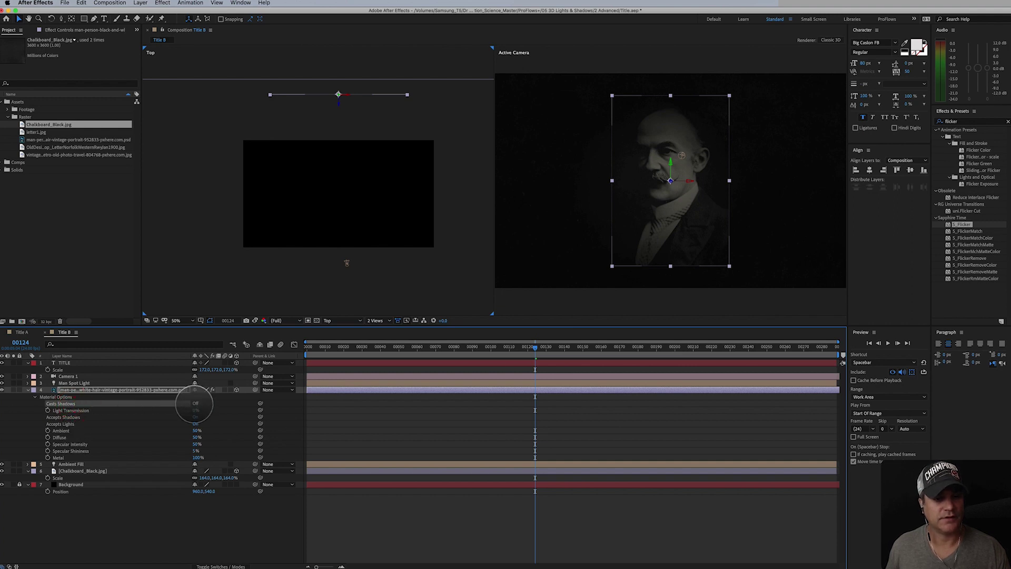
pyautogui.click(194, 403)
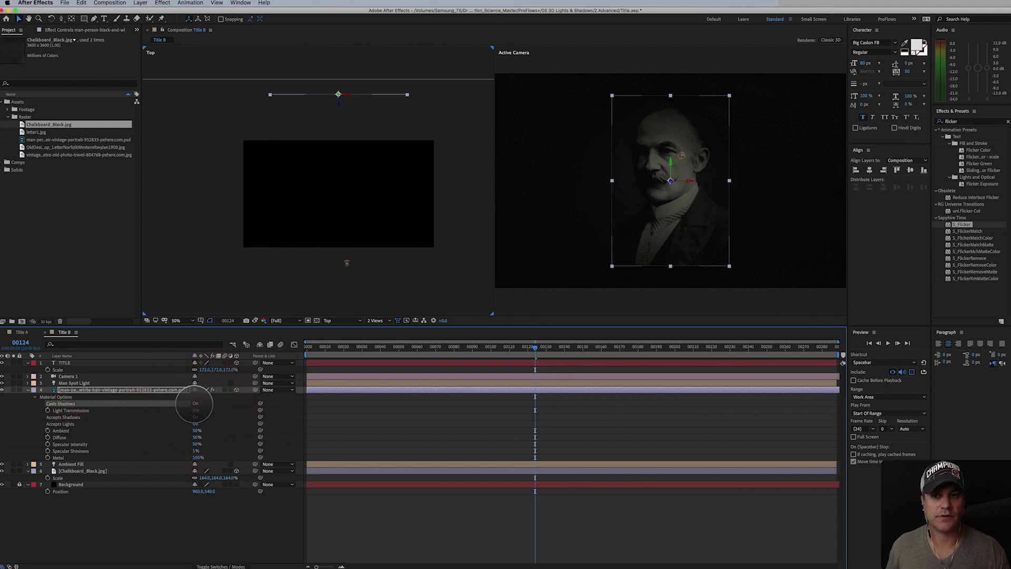
pyautogui.click(196, 404)
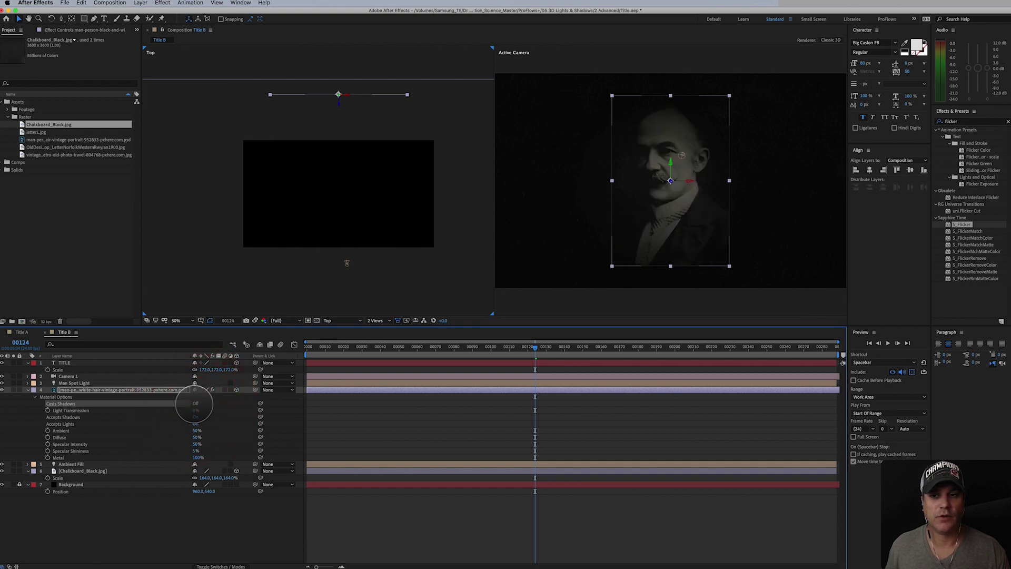
pyautogui.click(196, 403)
pyautogui.click(195, 403)
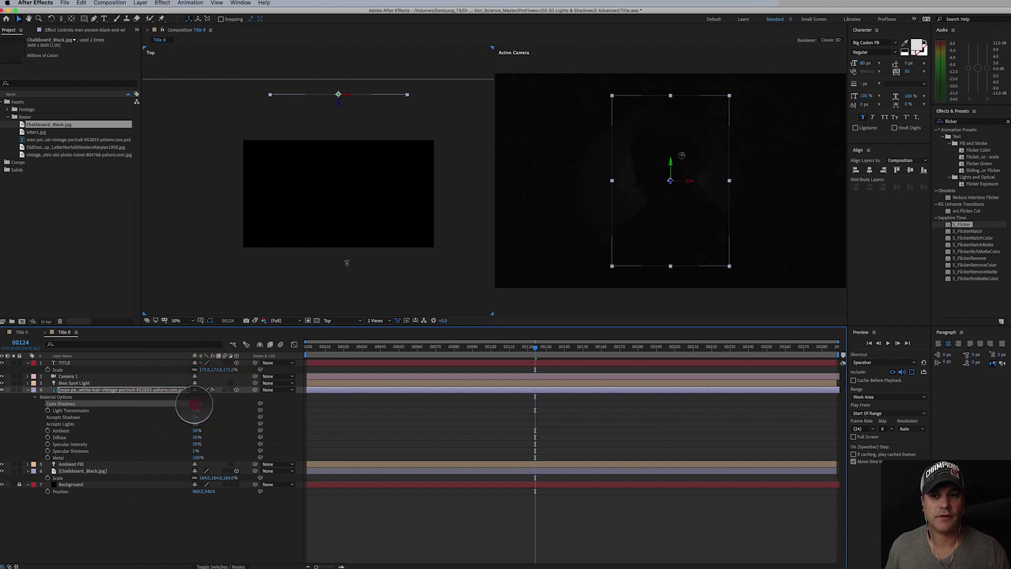
pyautogui.click(195, 403)
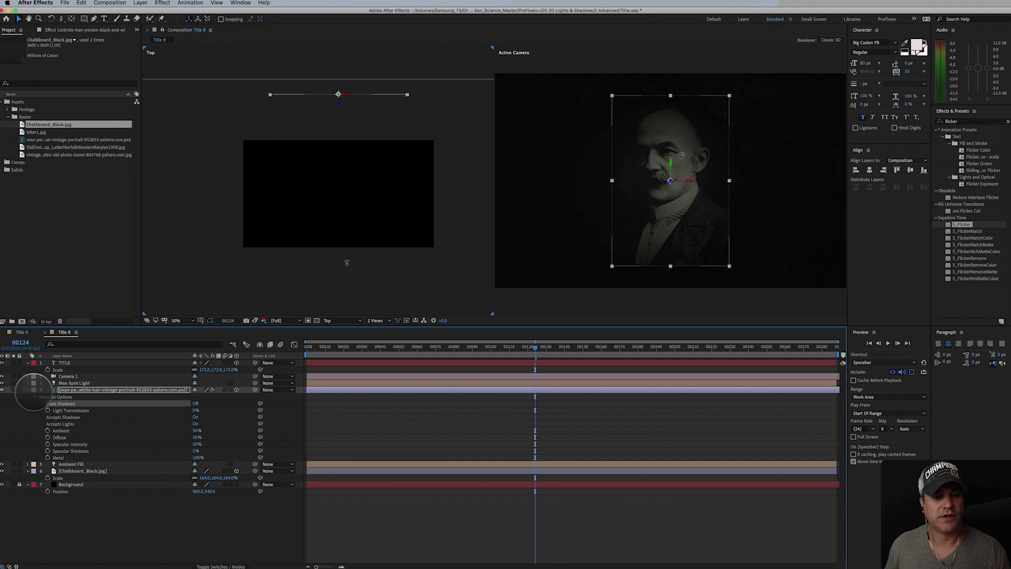
pyautogui.click(28, 390)
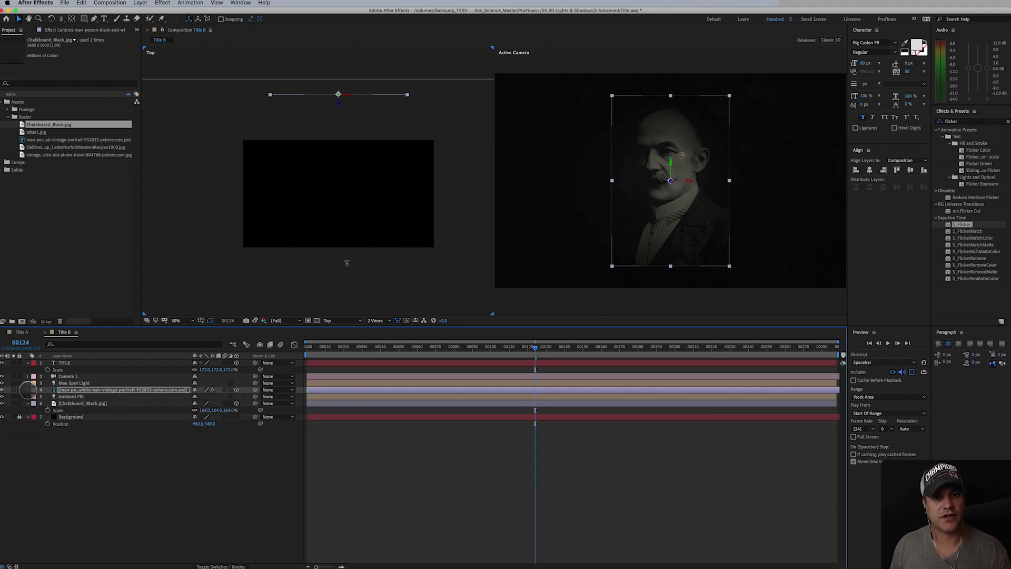
# Solo the chalkboard layer with Man Spot Light switched off, and compare it with Ambient Fill off and on.
pyautogui.click(70, 403)
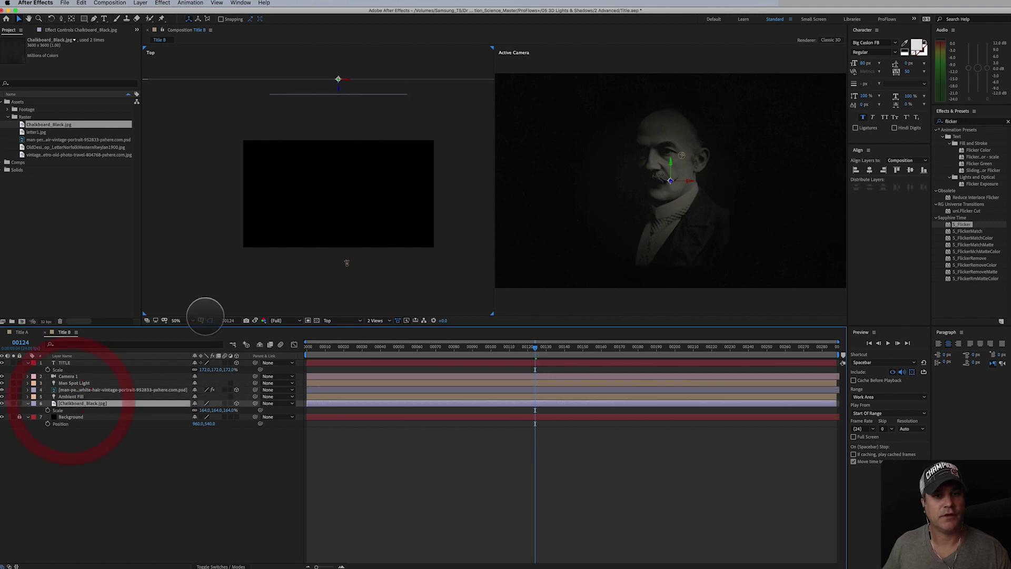
pyautogui.click(162, 3)
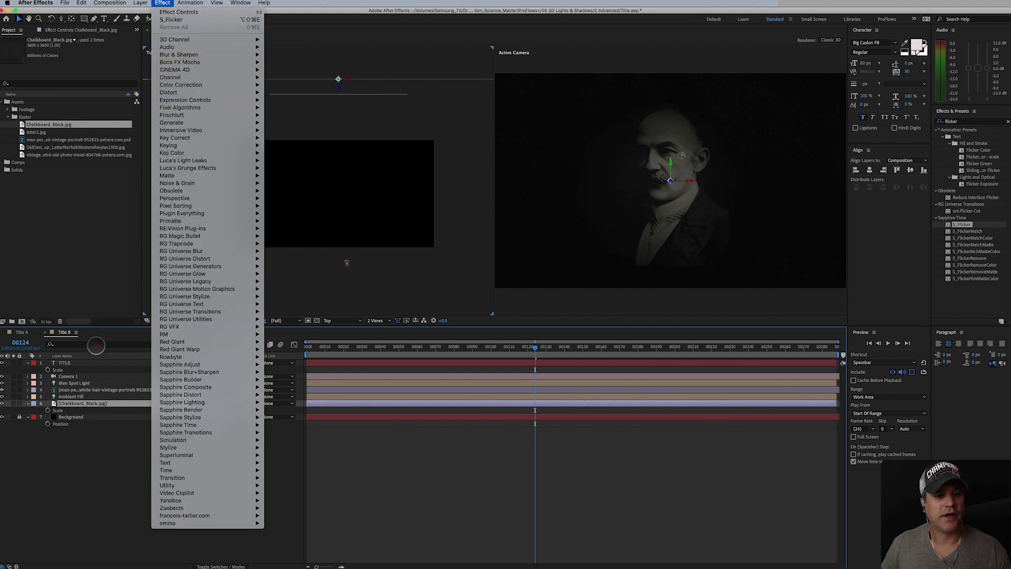
pyautogui.click(59, 383)
pyautogui.click(14, 403)
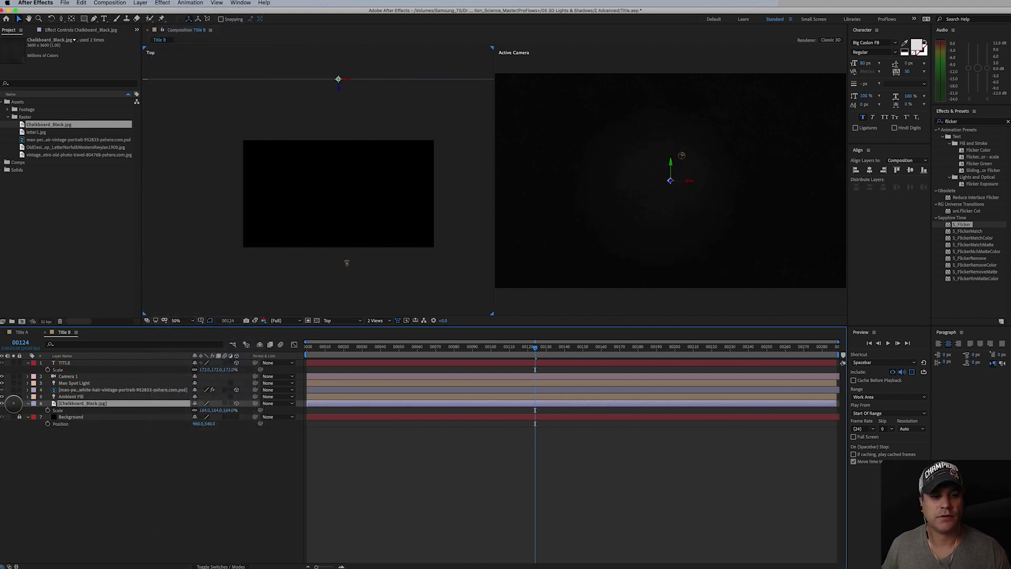
pyautogui.click(3, 382)
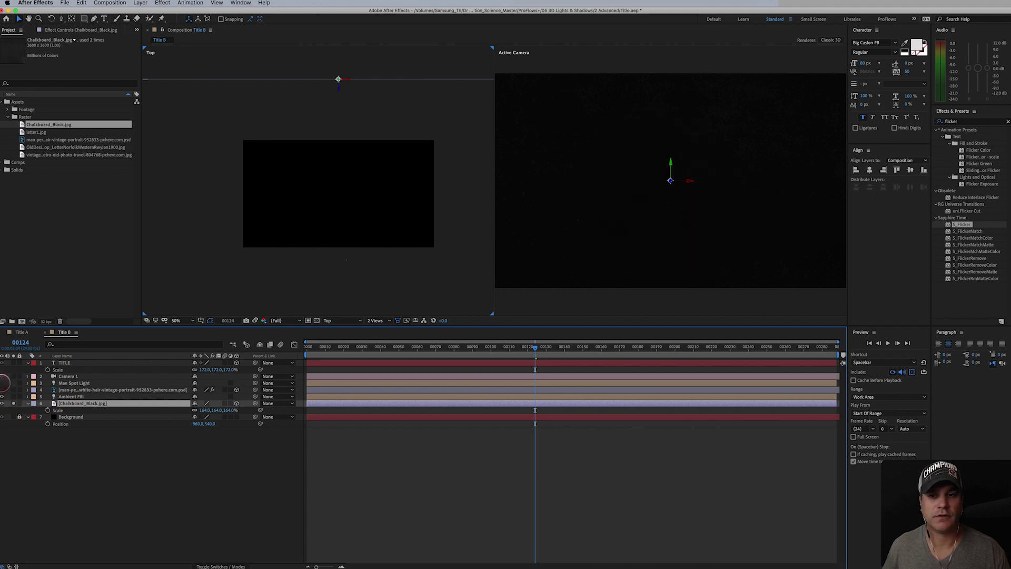
pyautogui.click(3, 396)
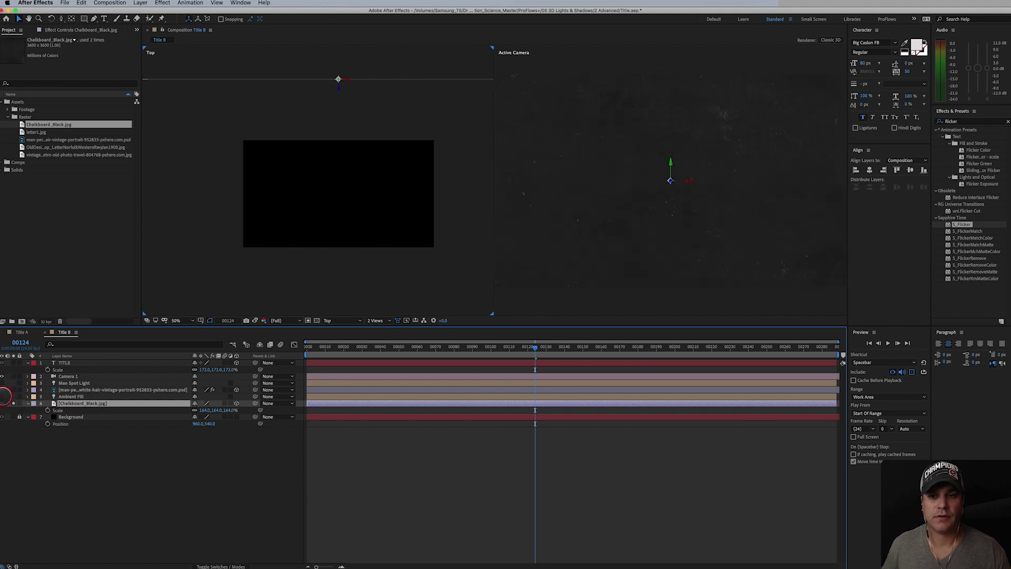
pyautogui.click(3, 396)
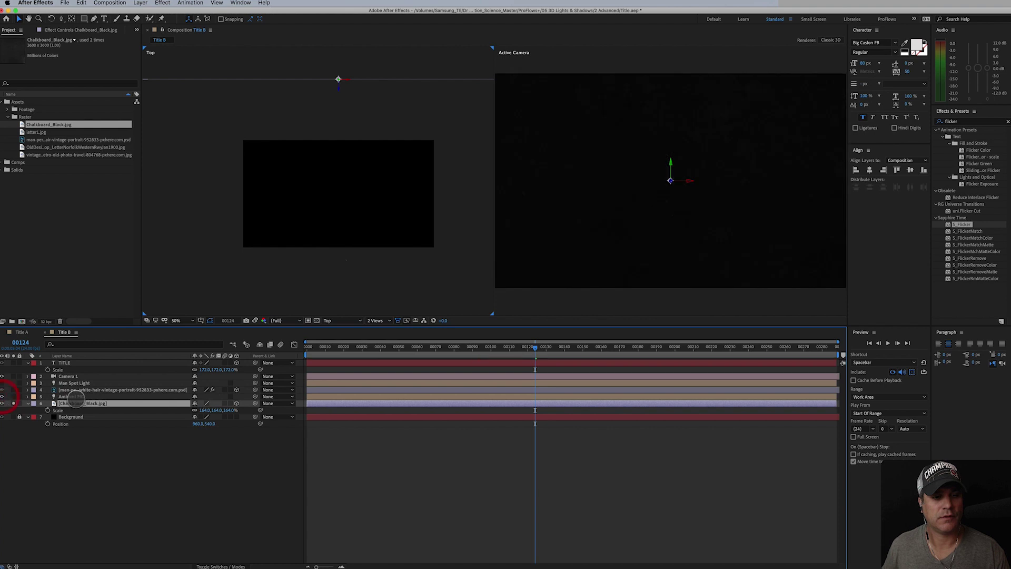
# Raise Ambient Fill's Intensity to 55% and take the chalkboard layer out of solo.
pyautogui.click(74, 396)
pyautogui.press('a')
pyautogui.press('a')
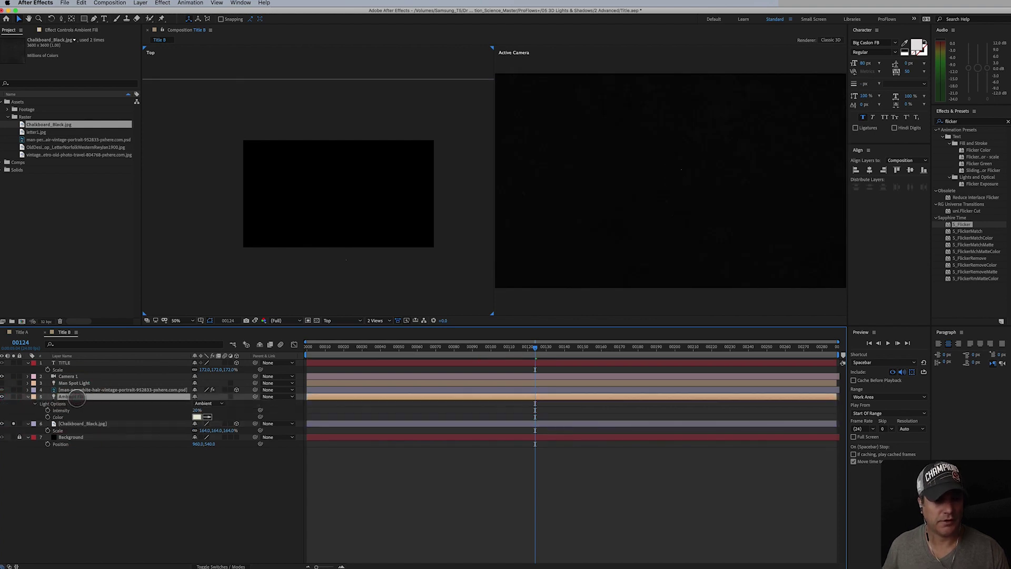
pyautogui.moveTo(193, 410); pyautogui.dragTo(206, 410)
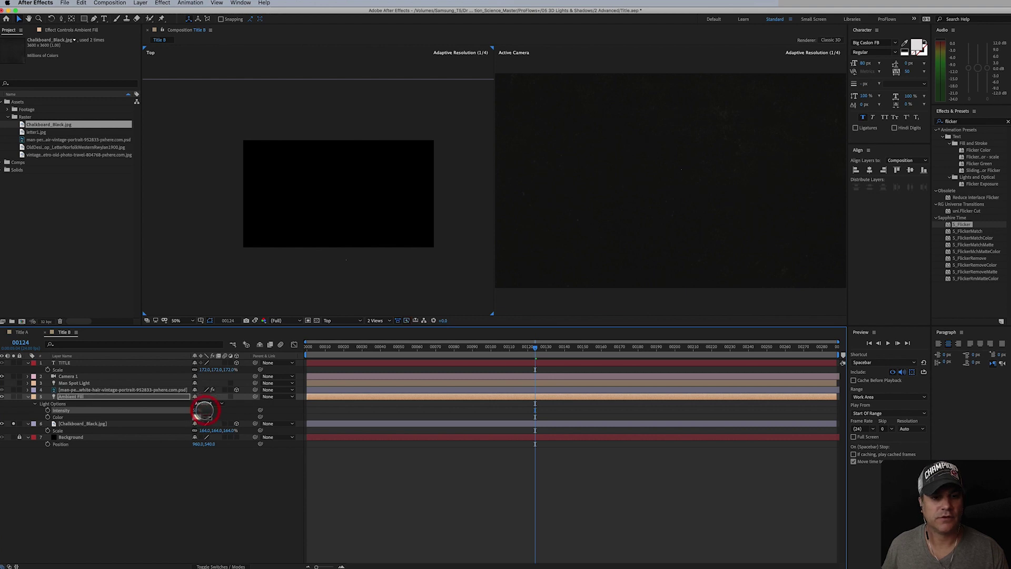
pyautogui.click(196, 410)
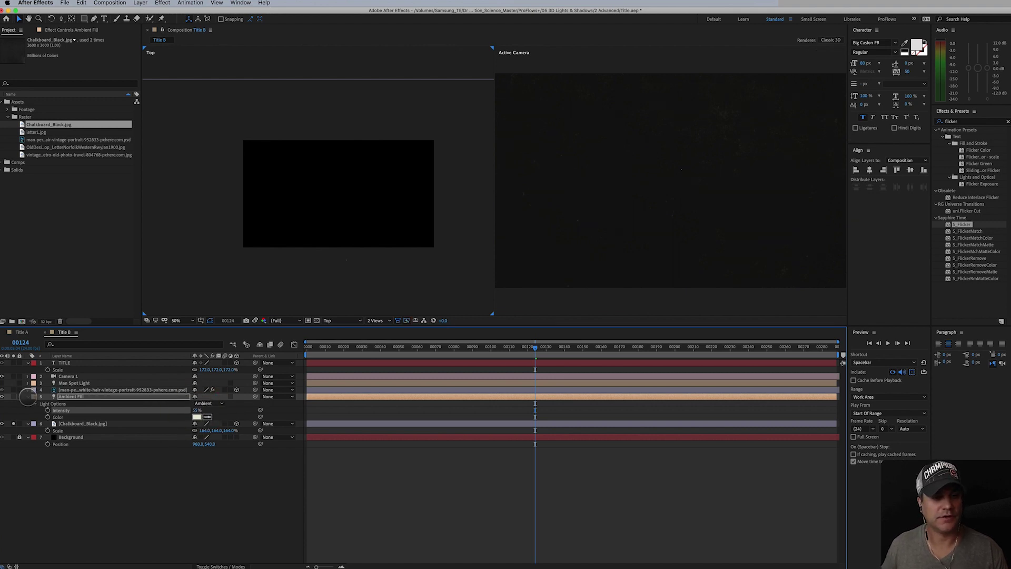
pyautogui.click(28, 396)
pyautogui.click(11, 404)
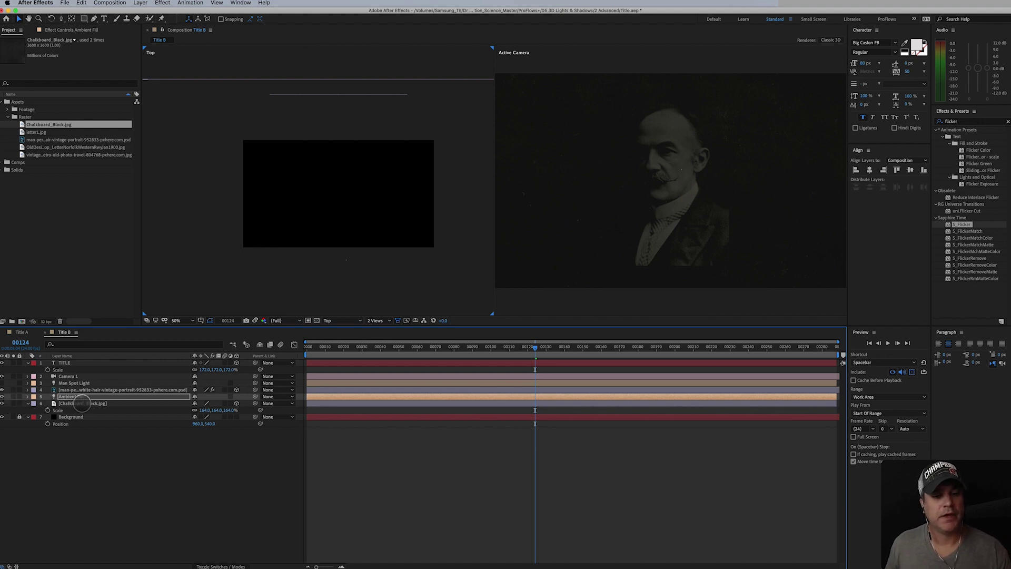
# Switch Ambient Fill off and Man Spot Light back on, and collapse the chalkboard layer's properties.
pyautogui.click(80, 403)
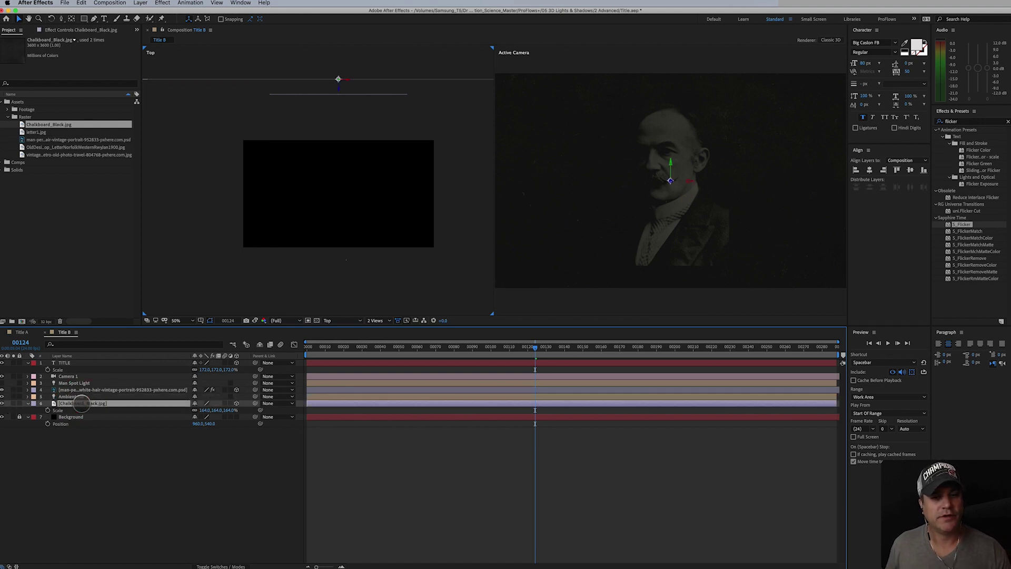
pyautogui.click(67, 396)
pyautogui.click(2, 396)
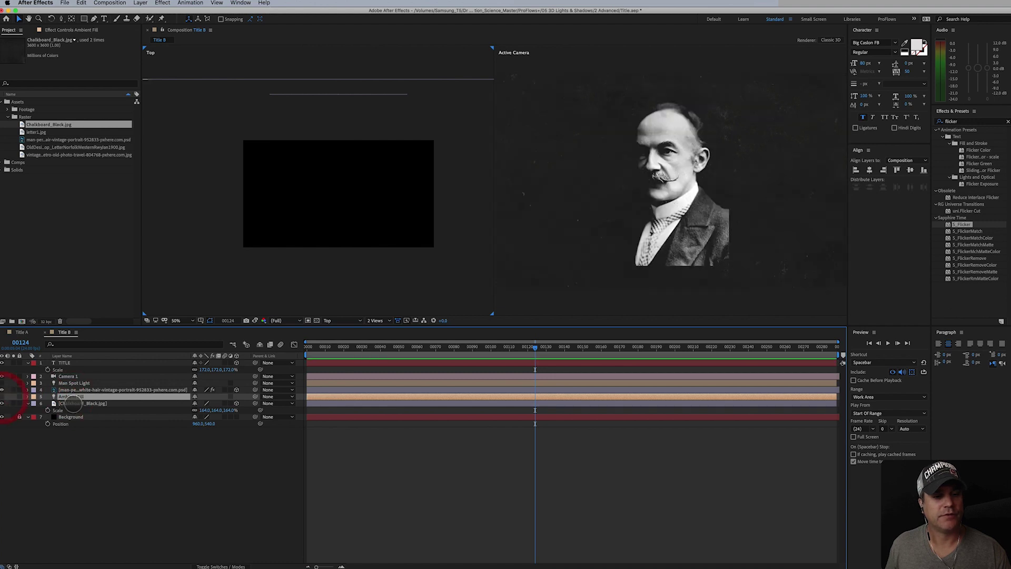
pyautogui.click(74, 404)
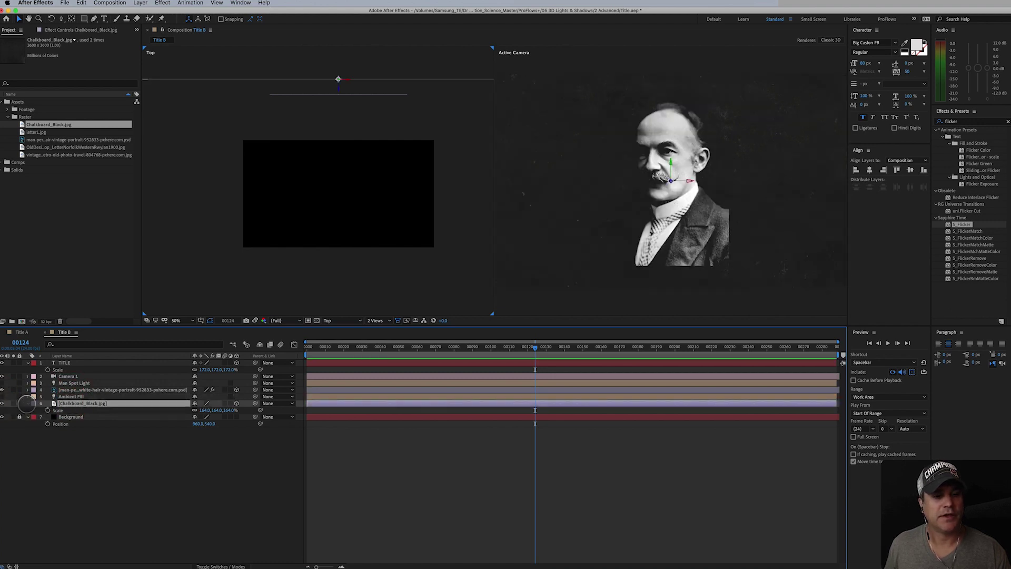
pyautogui.click(28, 403)
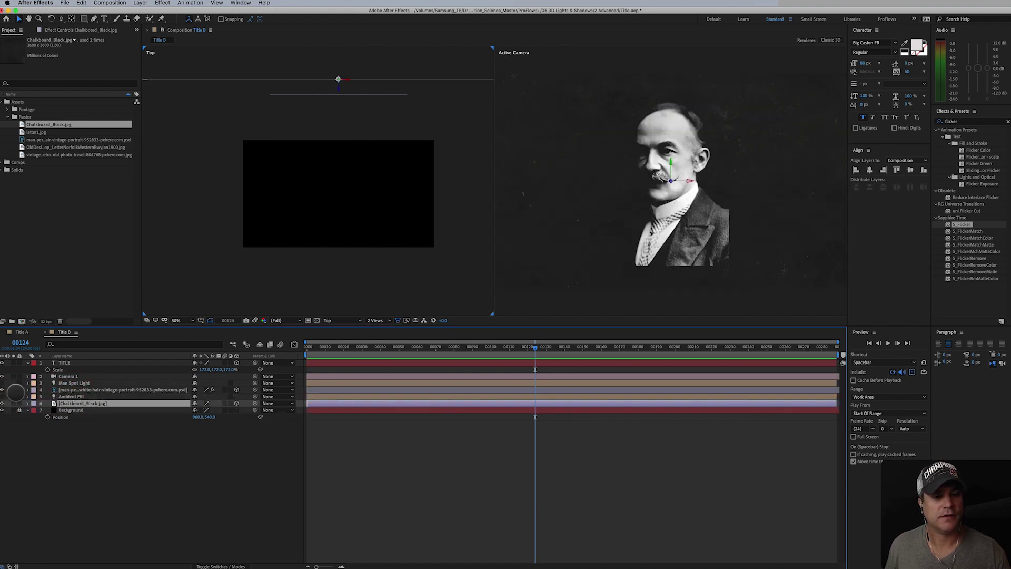
pyautogui.click(2, 396)
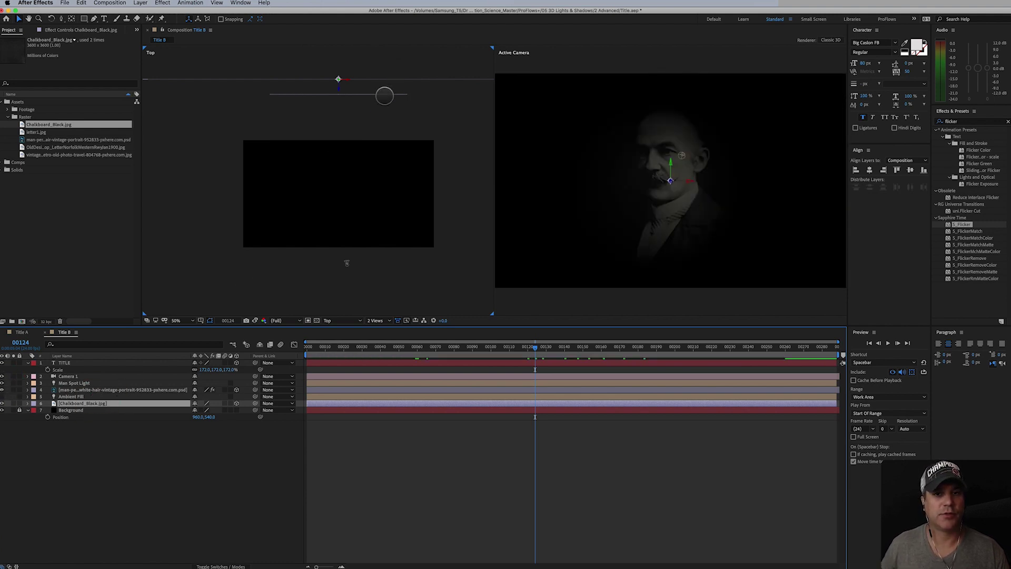
# Start a new light at frame 124 and set its Light Type to Point.
pyautogui.moveTo(381, 108); pyautogui.dragTo(327, 154)
pyautogui.moveTo(390, 220); pyautogui.dragTo(379, 131)
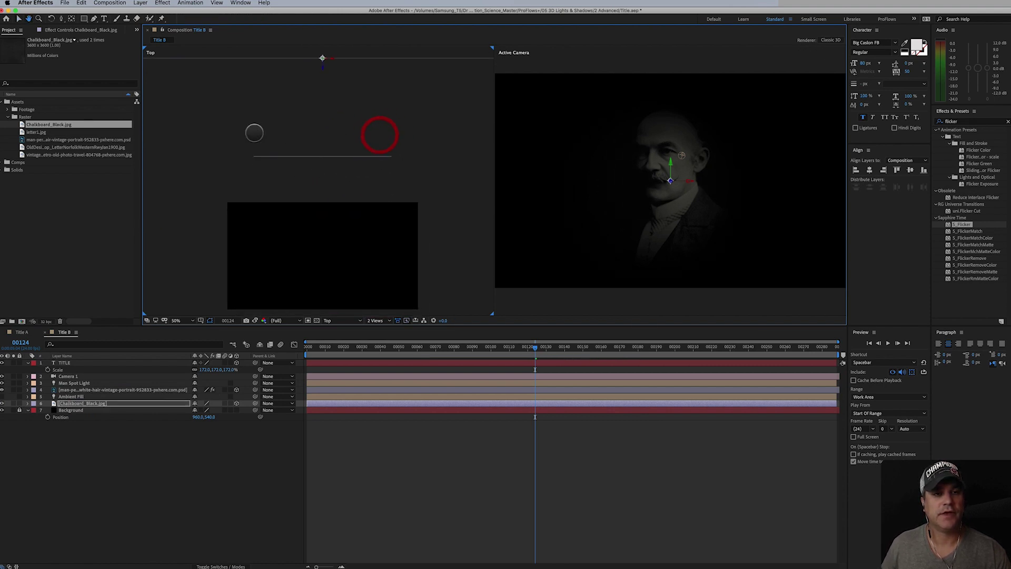
pyautogui.click(141, 2)
pyautogui.moveTo(152, 12)
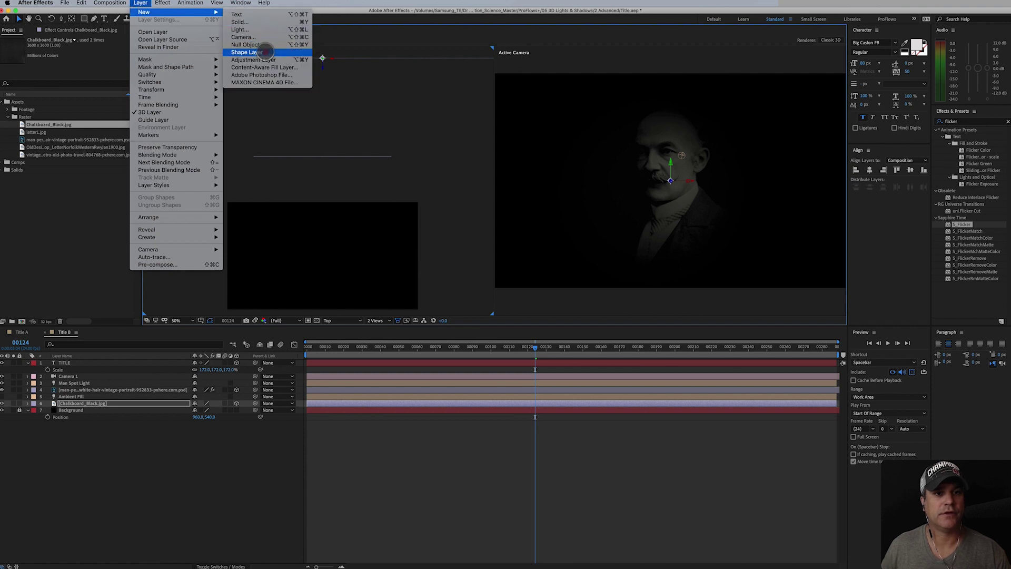
pyautogui.click(267, 30)
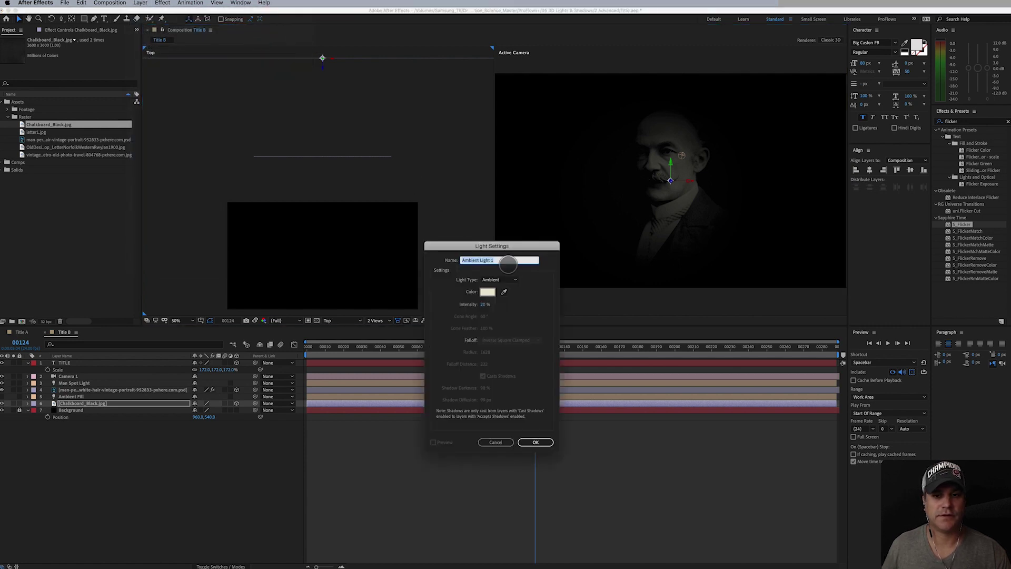
pyautogui.click(494, 280)
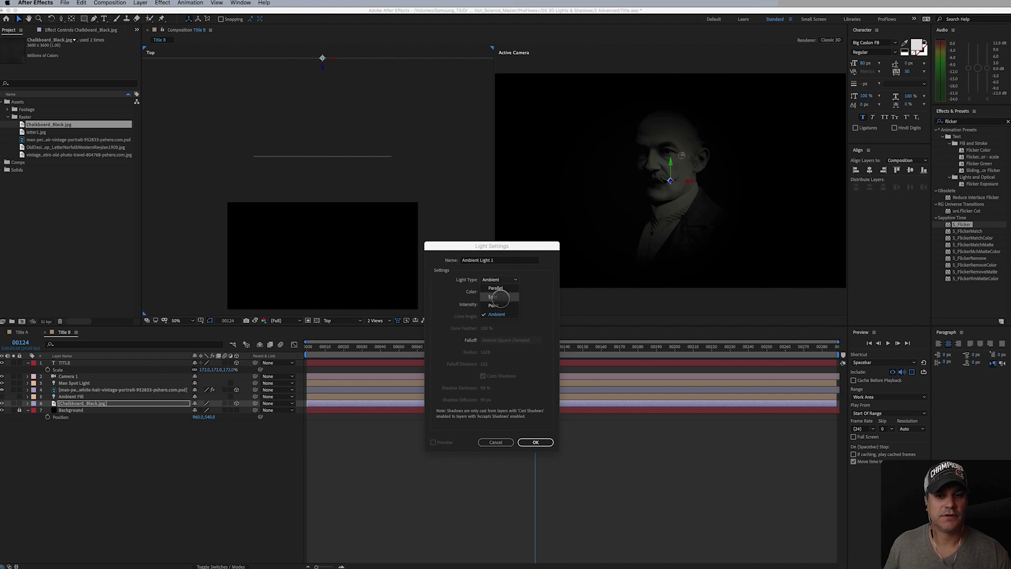
pyautogui.click(493, 305)
# Keep the cream color EAE7D3, set Intensity to 74% and Falloff to None, disable Casts Shadows, and create the point light.
pyautogui.click(488, 292)
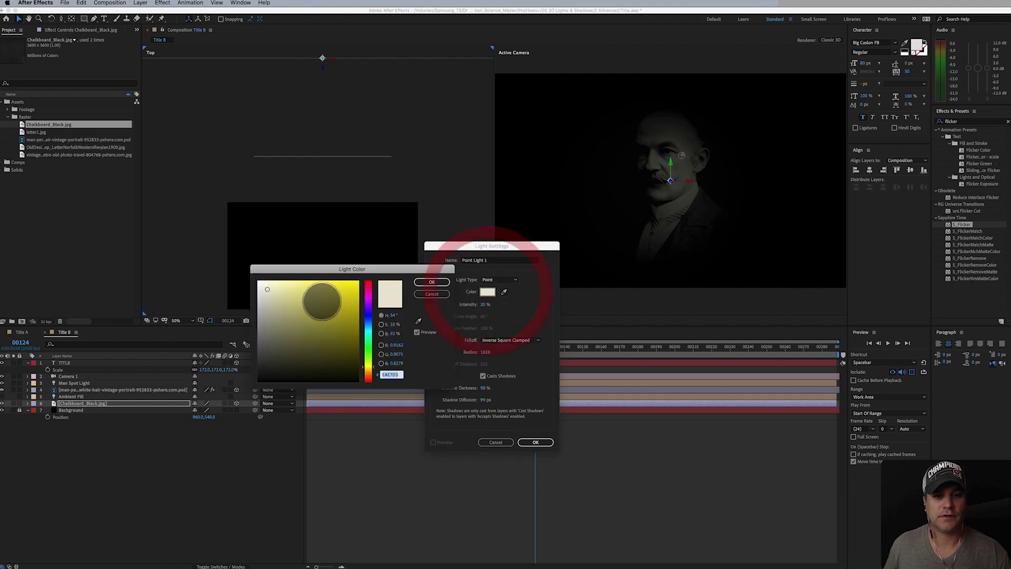
pyautogui.click(432, 282)
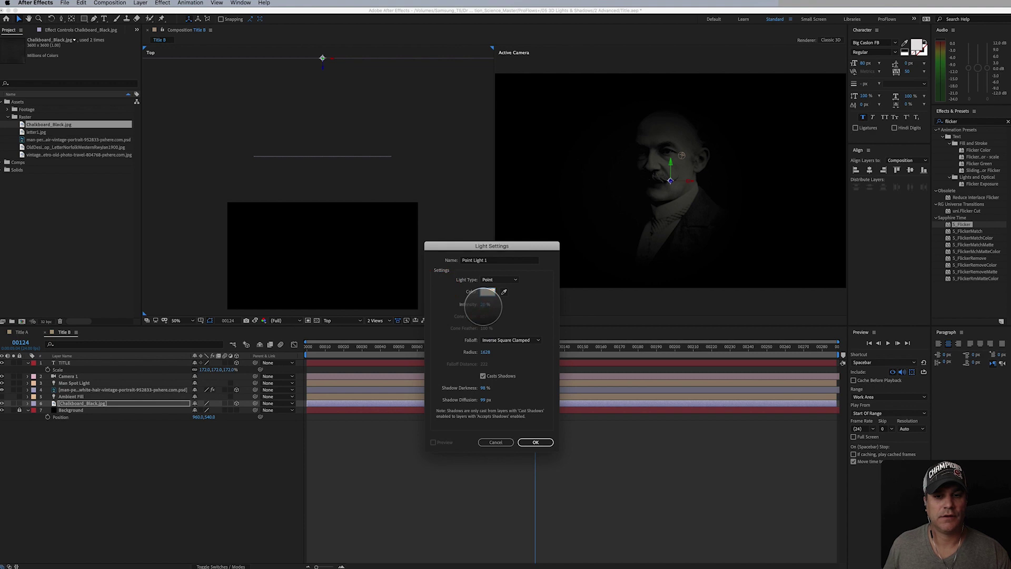
pyautogui.moveTo(483, 304); pyautogui.dragTo(506, 305)
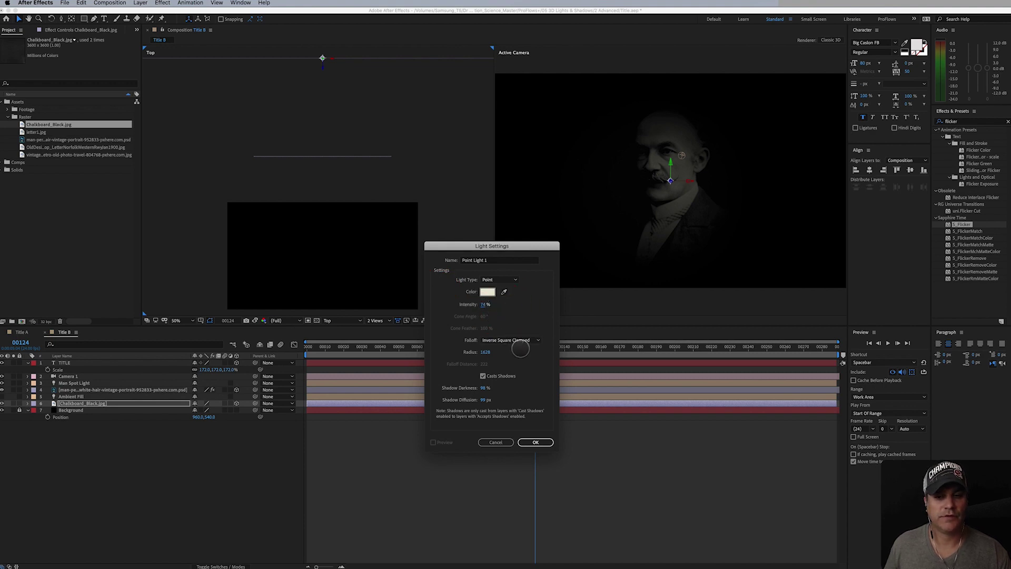
pyautogui.click(499, 341)
pyautogui.click(499, 346)
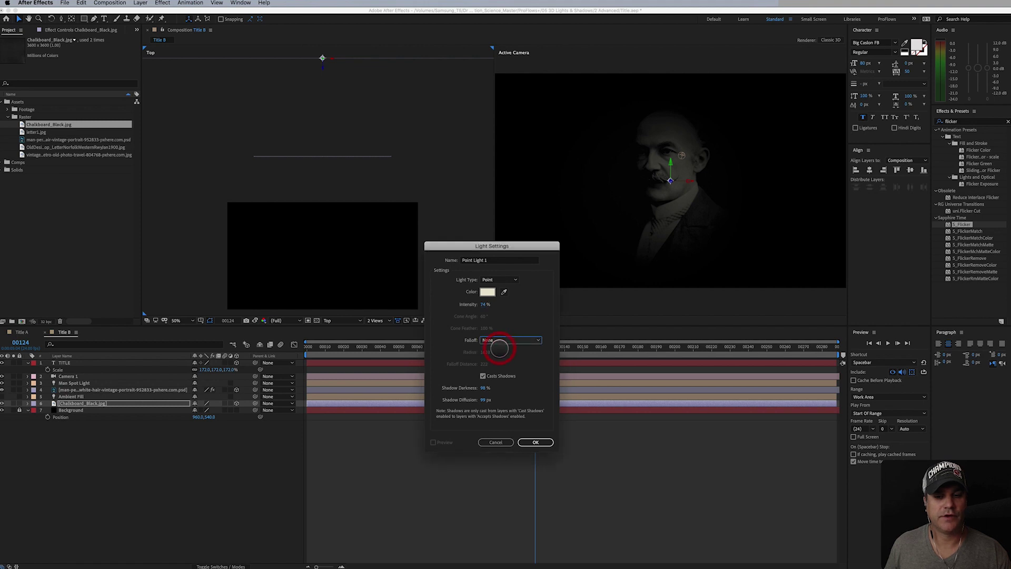
pyautogui.click(482, 376)
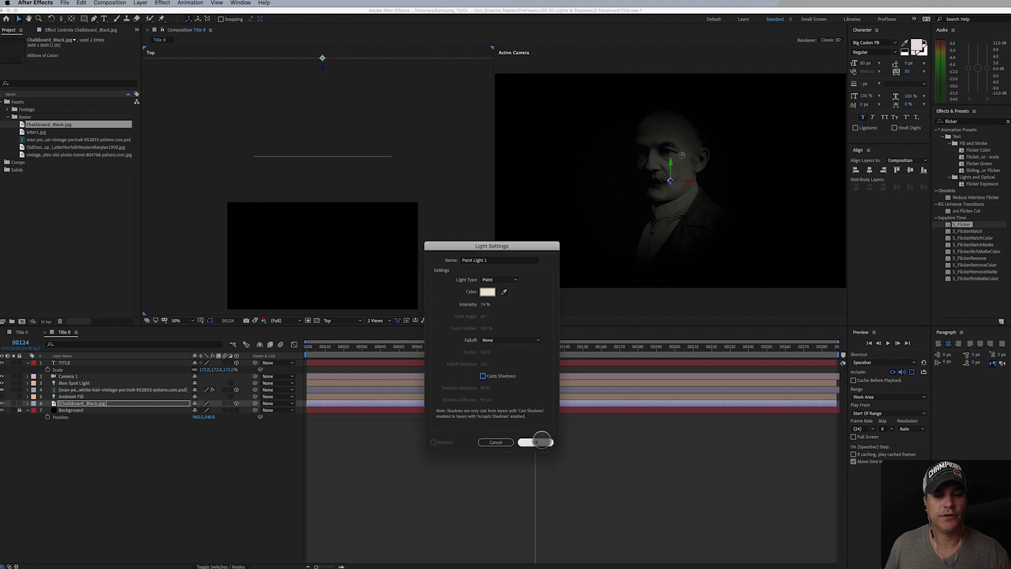
pyautogui.click(535, 442)
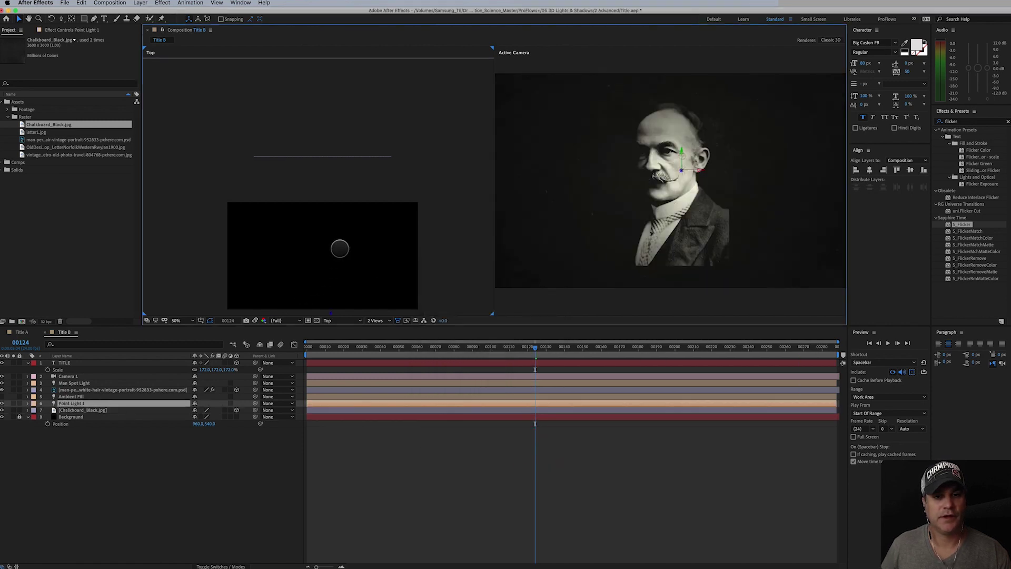
# In the Top view, move Point Light 1 back until it sits just behind the portrait, between it and the chalkboard.
pyautogui.moveTo(362, 254); pyautogui.dragTo(373, 177)
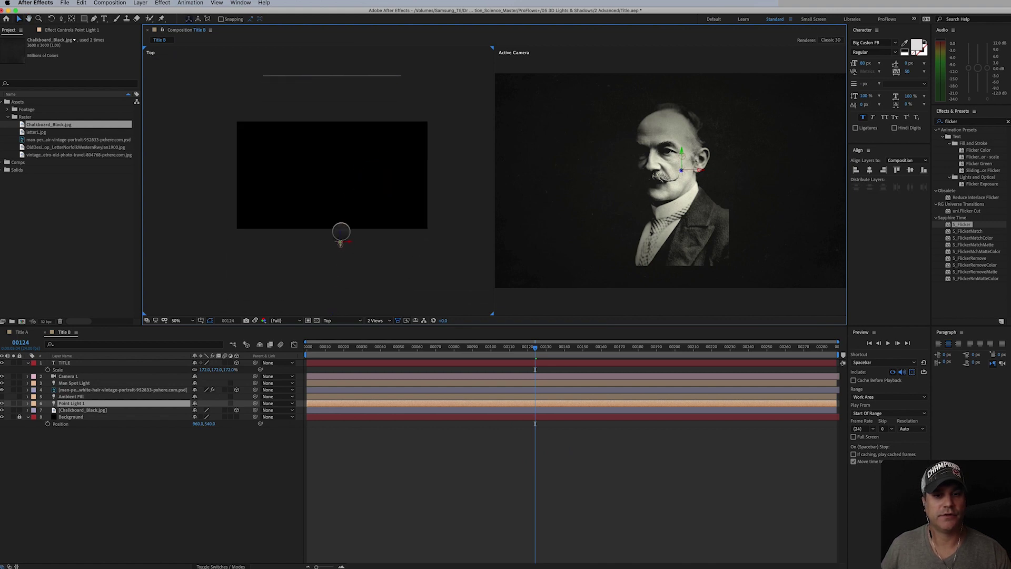
pyautogui.click(340, 233)
pyautogui.click(340, 232)
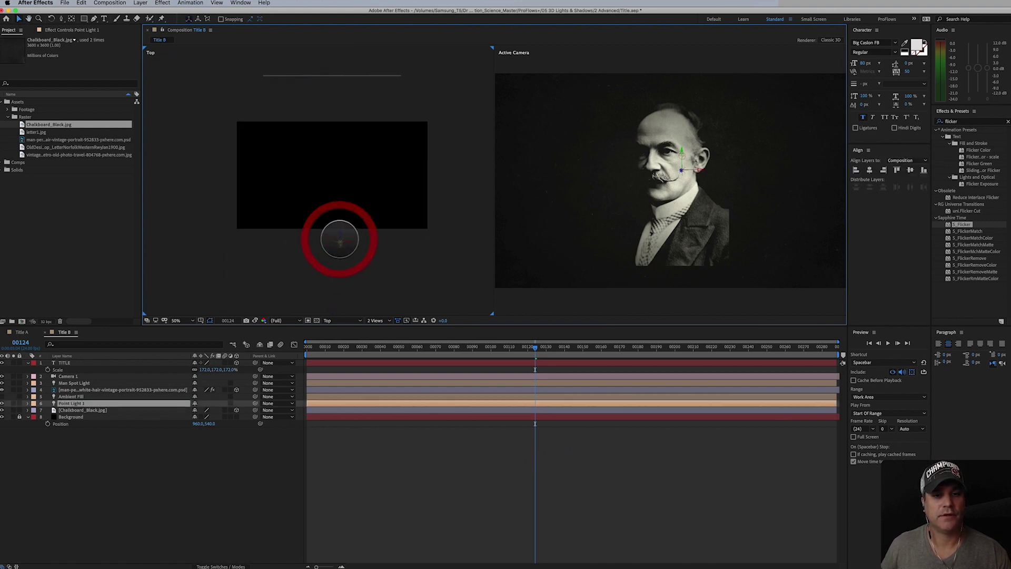
pyautogui.moveTo(340, 232); pyautogui.dragTo(358, 219)
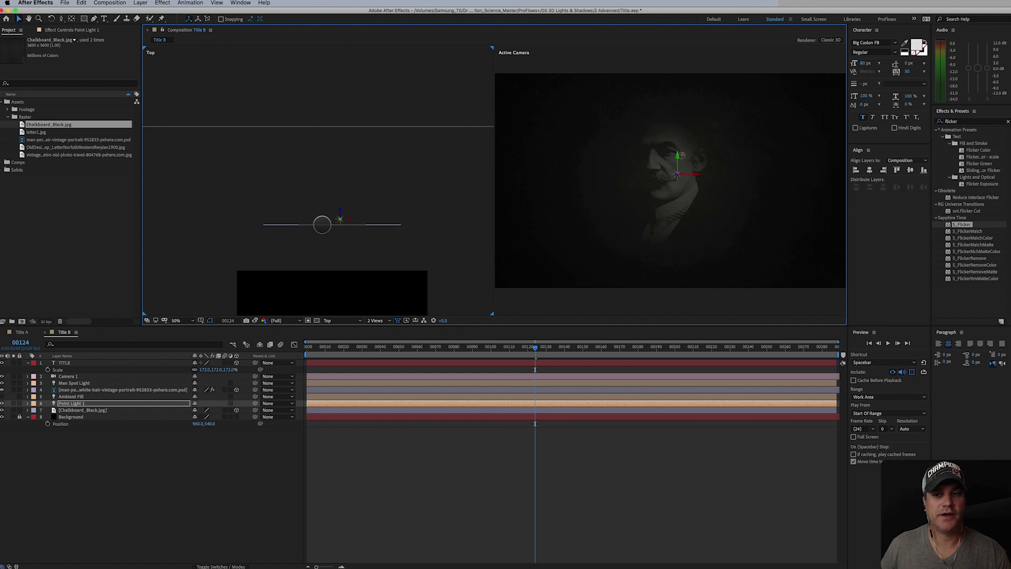
pyautogui.moveTo(341, 211)
pyautogui.mouseDown()
pyautogui.moveTo(339, 225)
pyautogui.moveTo(341, 208)
pyautogui.mouseUp()
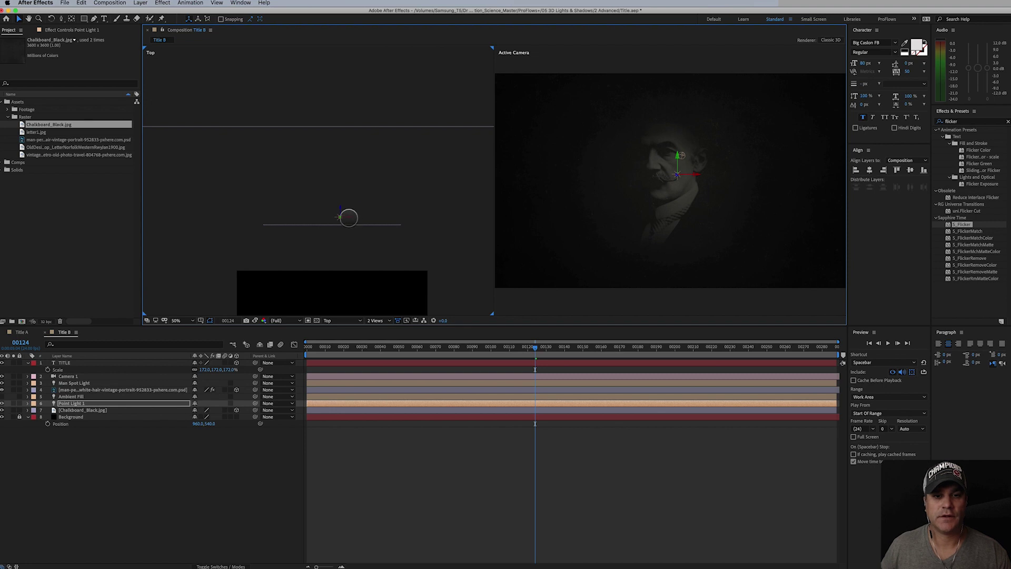
pyautogui.moveTo(348, 217); pyautogui.dragTo(348, 217)
# Check Point Light 1's Light Options and collapse them.
pyautogui.press('a')
pyautogui.press('a')
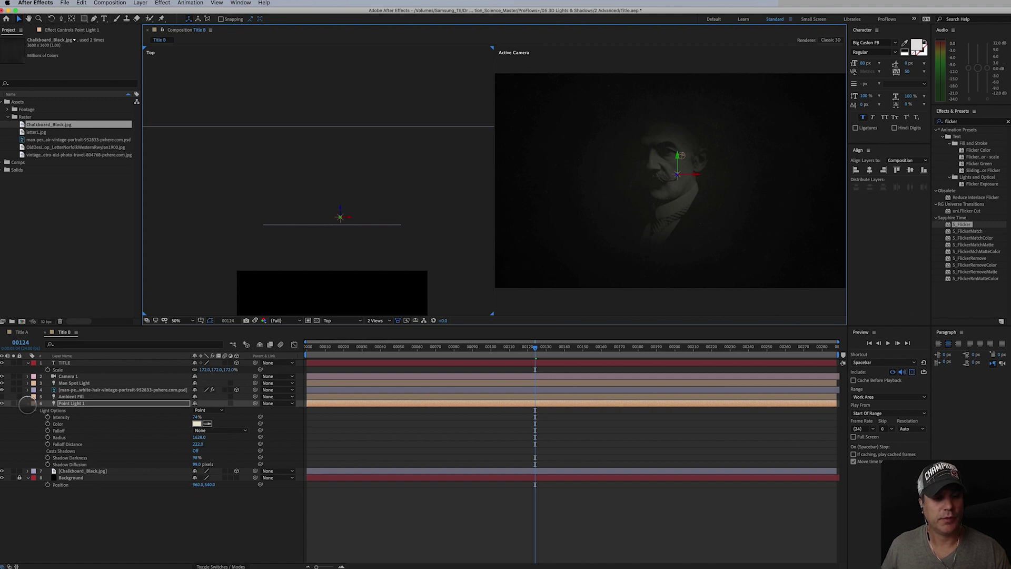
pyautogui.click(27, 403)
# Try to set Man Spot Light's Falloff to None, and collapse its Light Options.
pyautogui.click(74, 383)
pyautogui.press('a')
pyautogui.press('a')
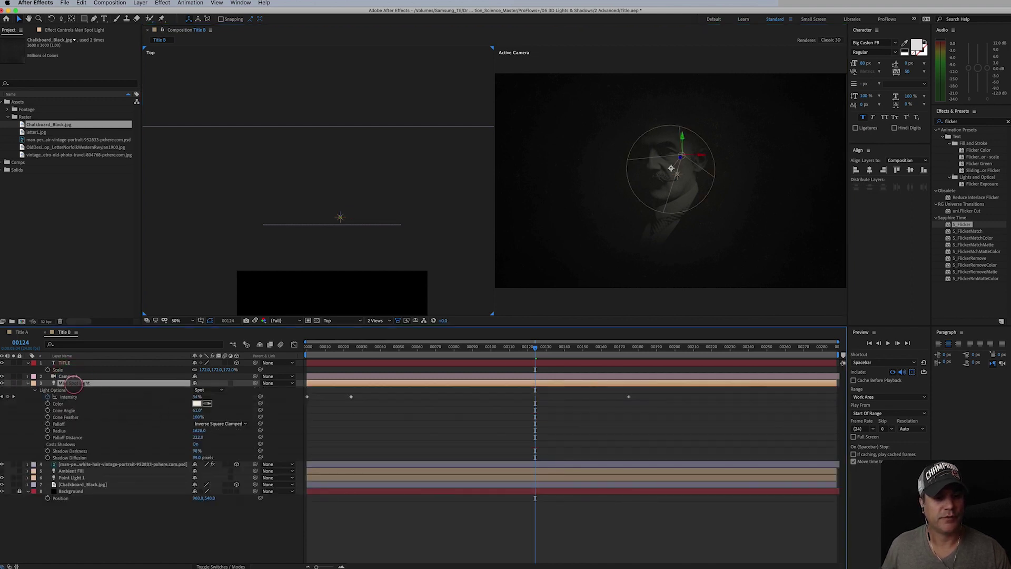
pyautogui.click(219, 424)
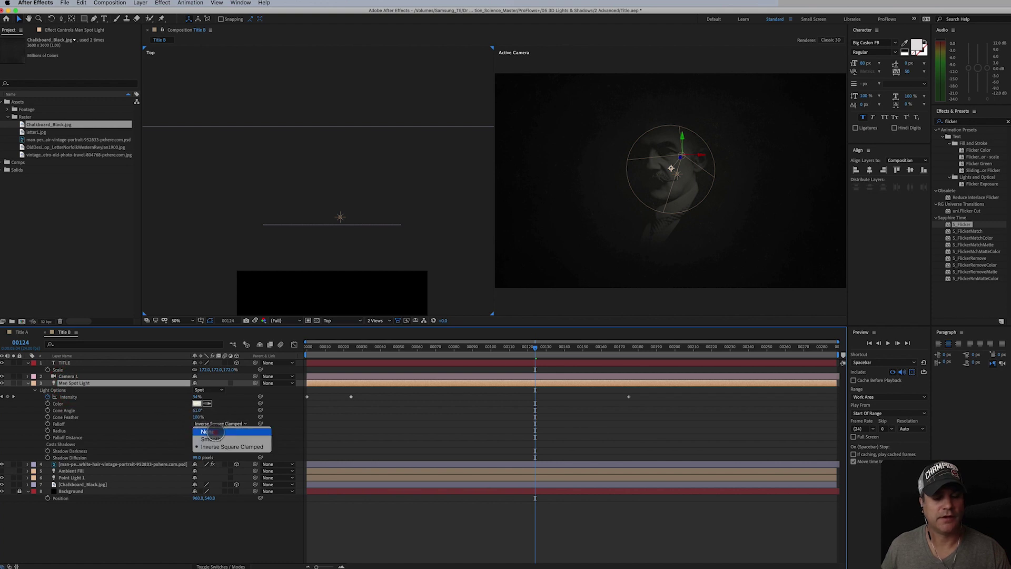
pyautogui.click(208, 431)
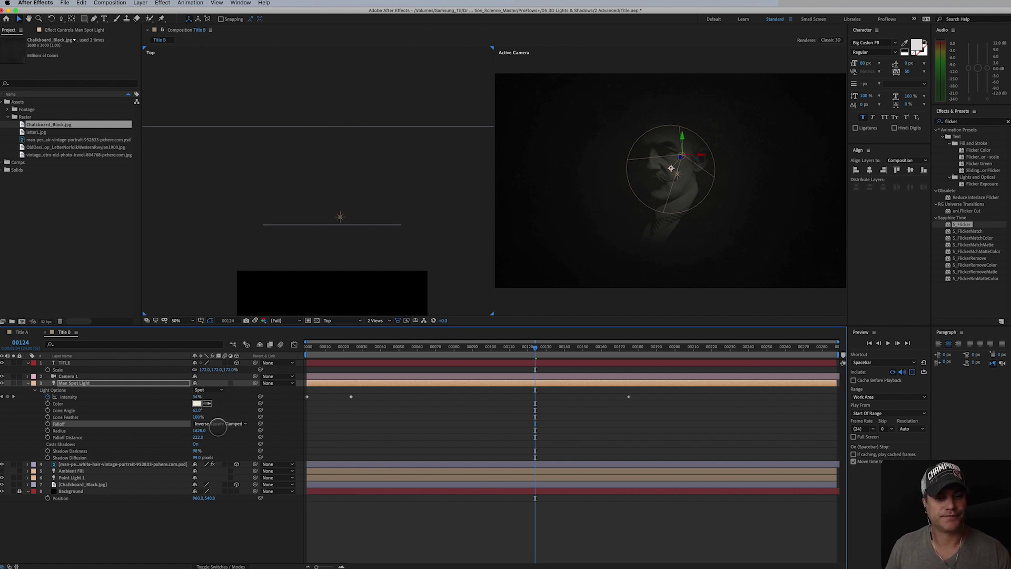
pyautogui.click(28, 382)
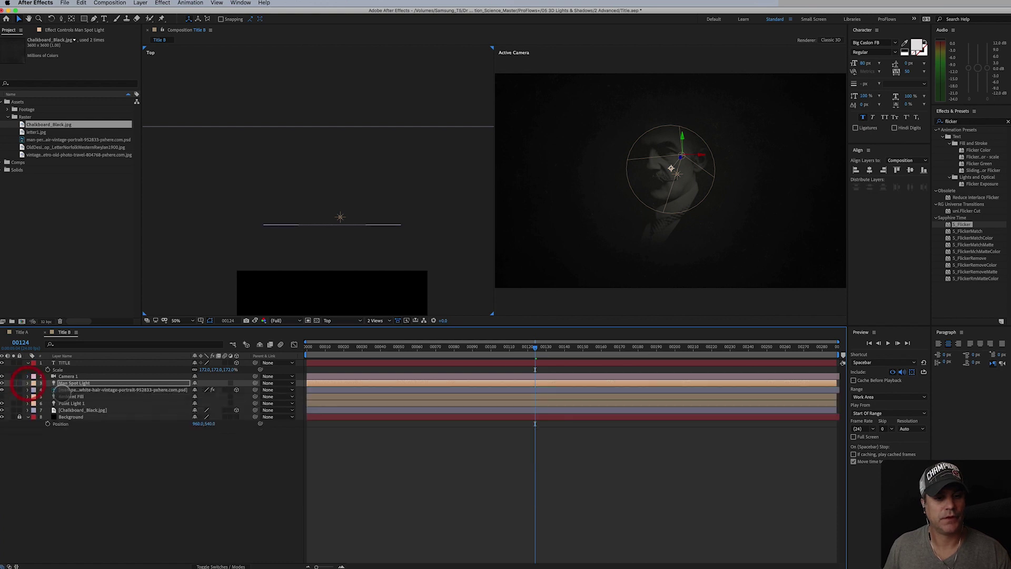
# Nudge Point Light 1 slightly closer to the back of the portrait in the Top view.
pyautogui.click(79, 397)
pyautogui.click(78, 403)
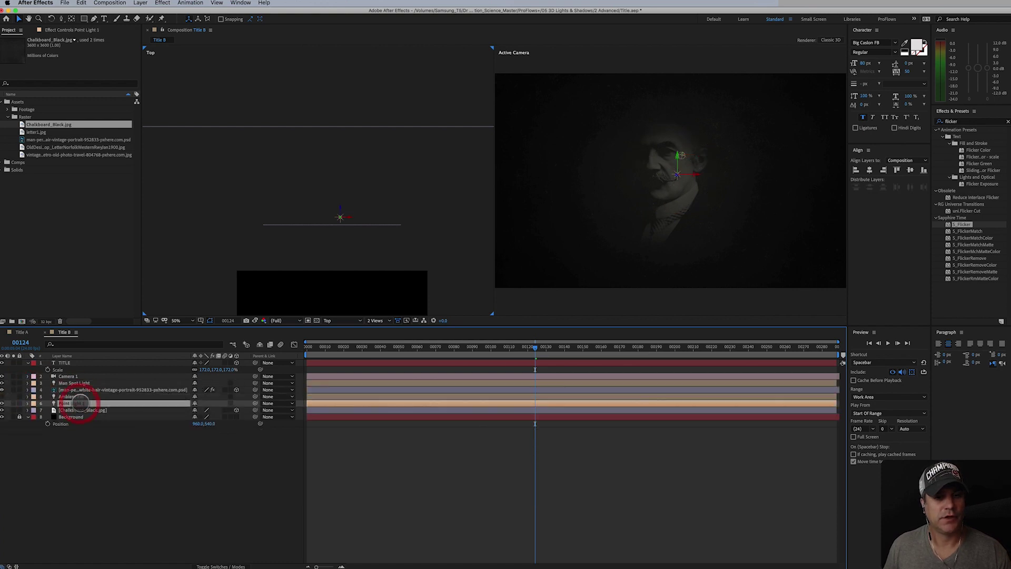
pyautogui.moveTo(342, 209)
pyautogui.mouseDown()
pyautogui.moveTo(341, 172)
pyautogui.moveTo(343, 210)
pyautogui.mouseUp()
# Change Point Light 1's Light Type to Spot, widening its Cone Angle to 117° and greatly raising its Intensity.
pyautogui.click(141, 3)
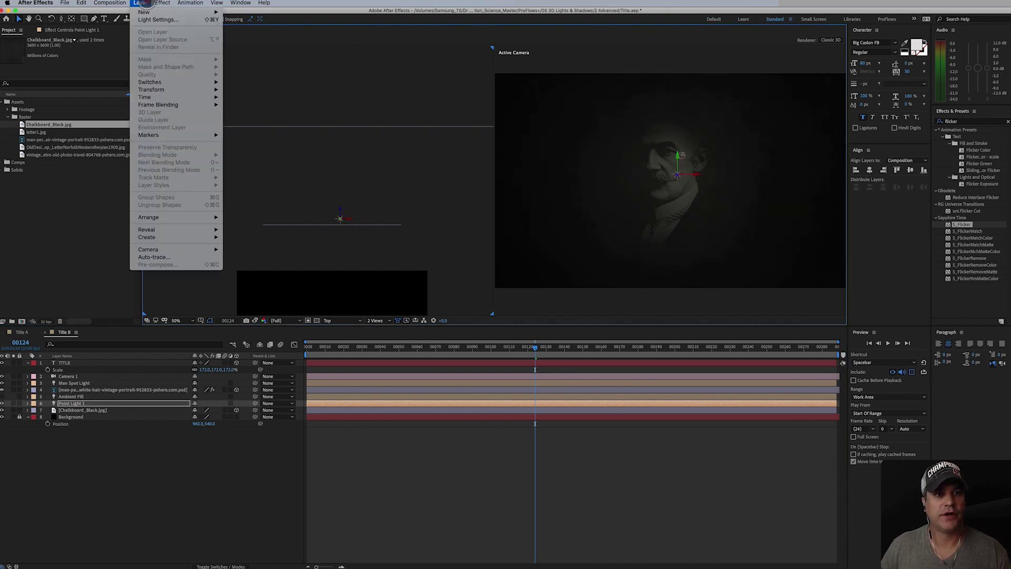
pyautogui.click(162, 4)
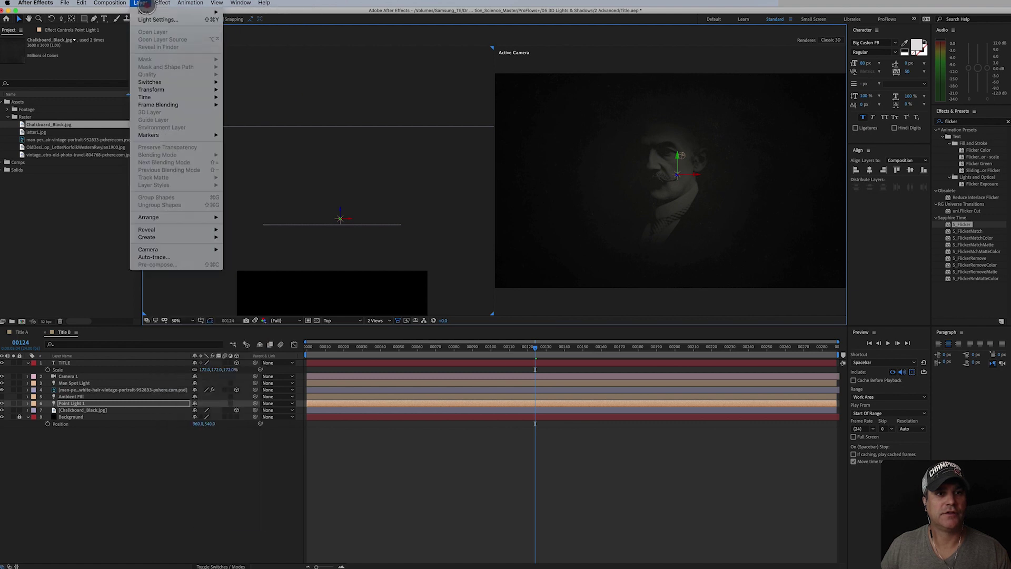
pyautogui.click(151, 21)
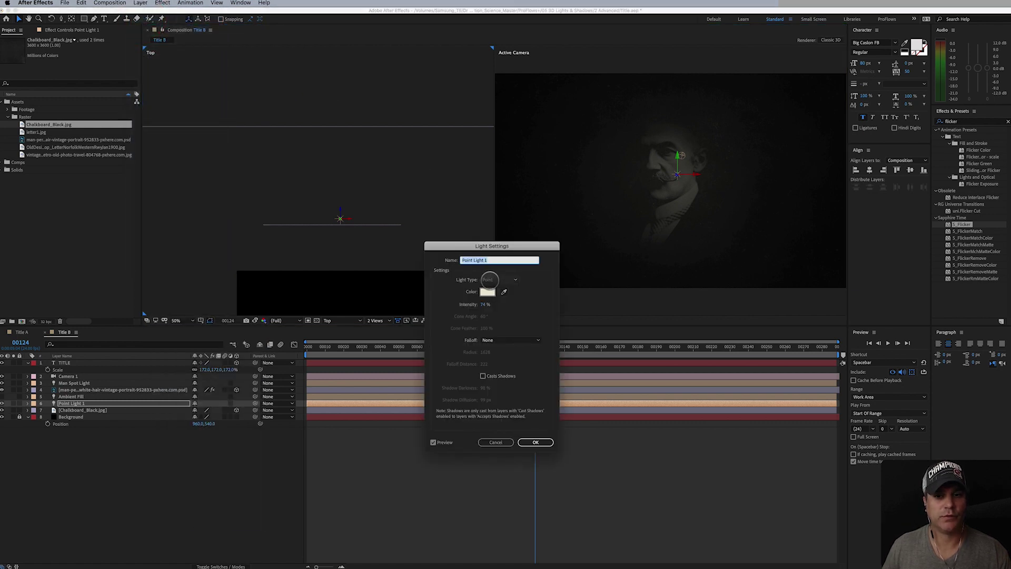
pyautogui.click(495, 280)
pyautogui.click(496, 297)
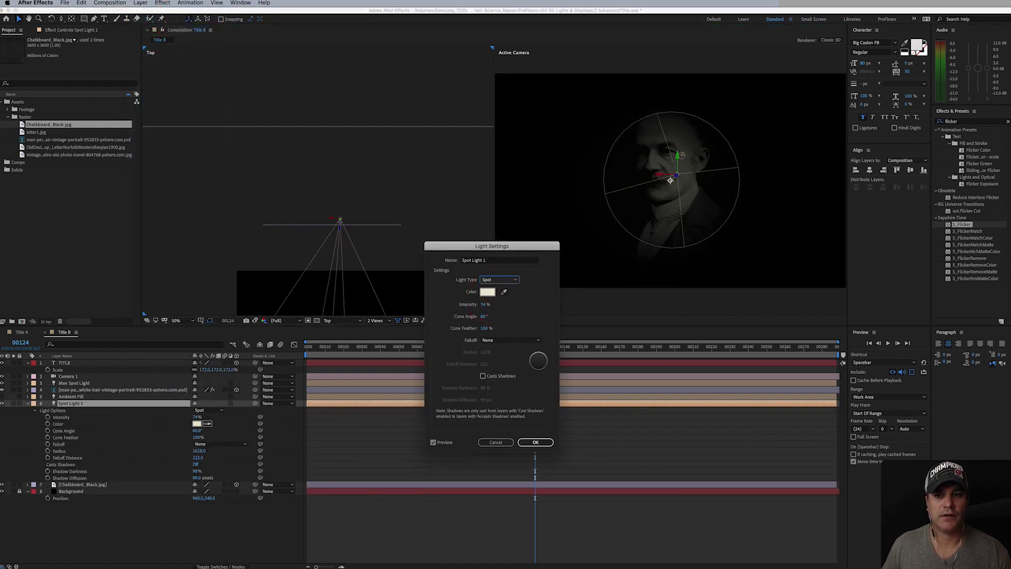
pyautogui.click(535, 441)
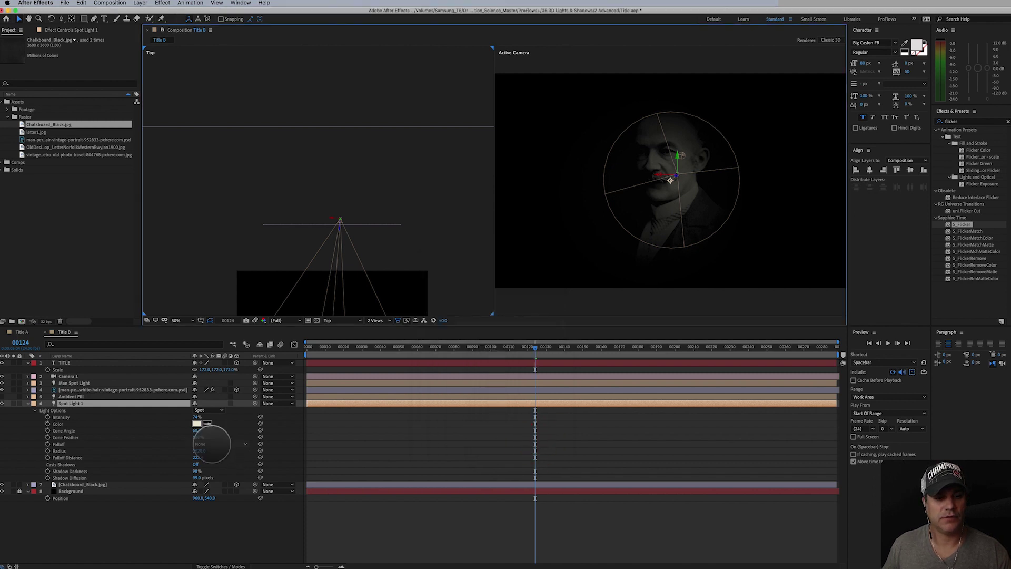
pyautogui.moveTo(198, 431); pyautogui.dragTo(388, 426)
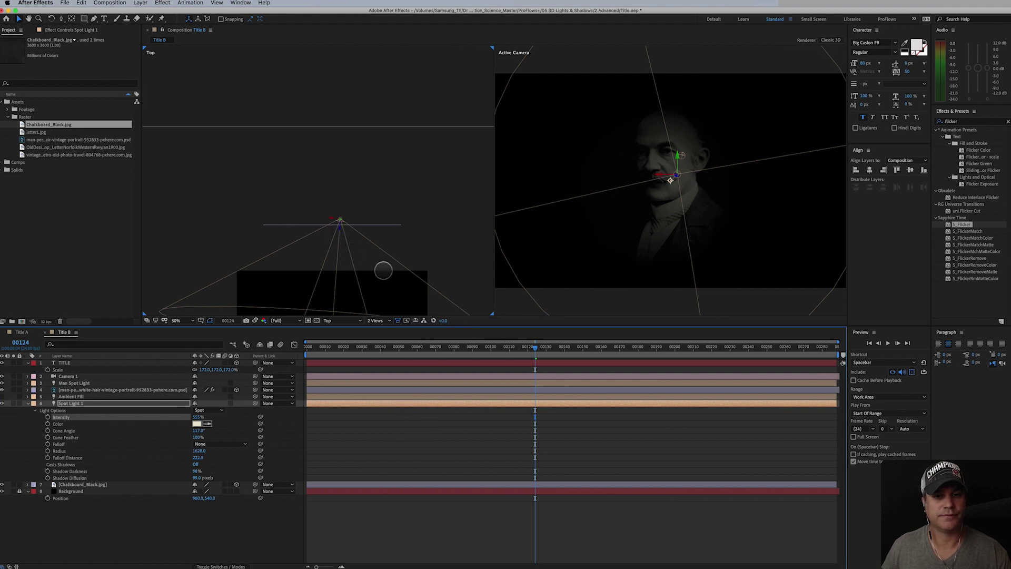
# Aim Spot Light 1 at the chalkboard by moving its point of interest behind the portrait in the Top view.
pyautogui.moveTo(383, 268); pyautogui.dragTo(380, 214)
pyautogui.moveTo(329, 267); pyautogui.dragTo(337, 63)
pyautogui.scroll(5, 246, 315)
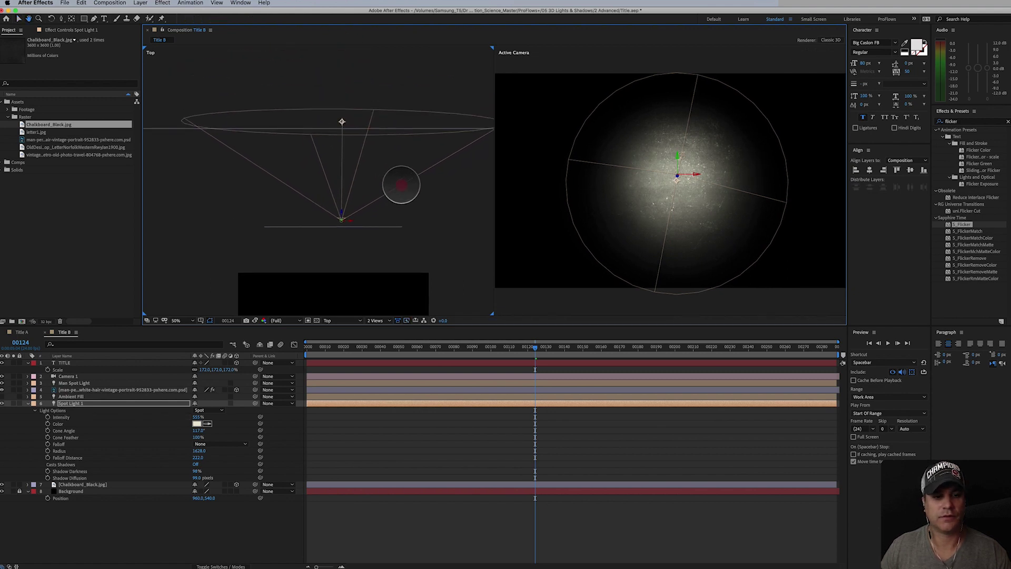
pyautogui.scroll(1, 246, 314)
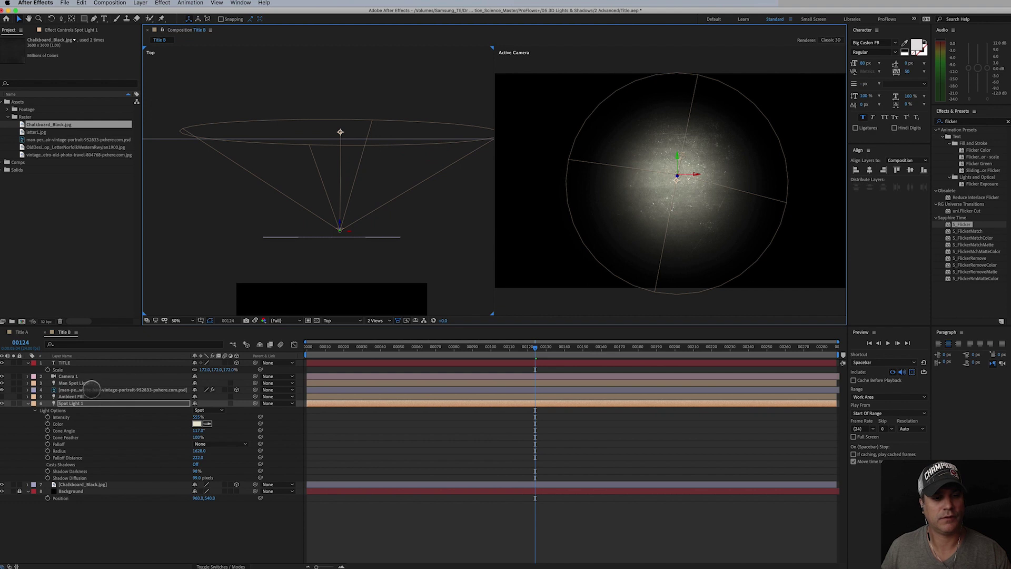
# Lower Spot Light 1's Intensity to 112% and set the portrait layer's blending mode to Normal.
pyautogui.click(79, 403)
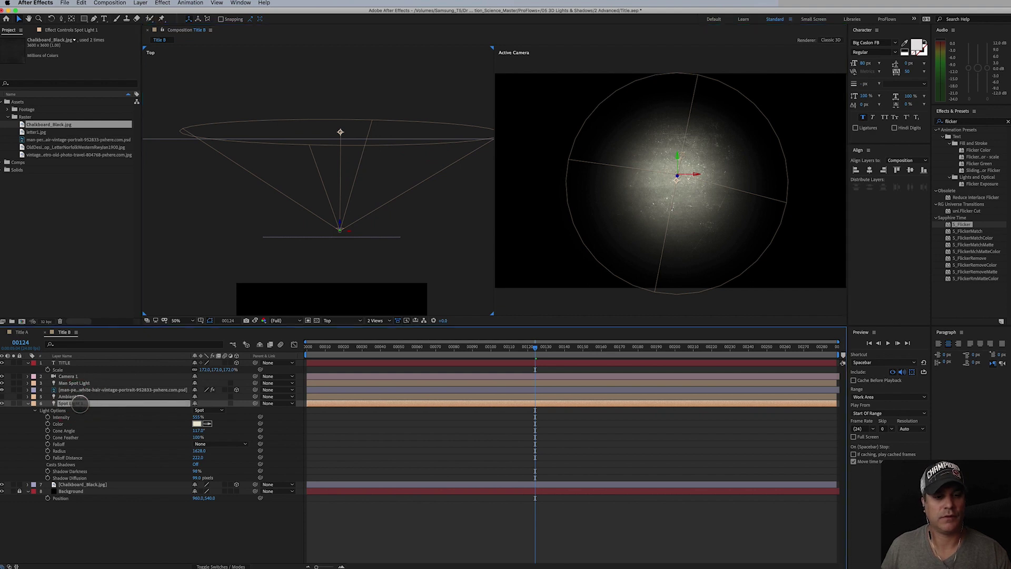
pyautogui.moveTo(197, 417); pyautogui.dragTo(207, 541)
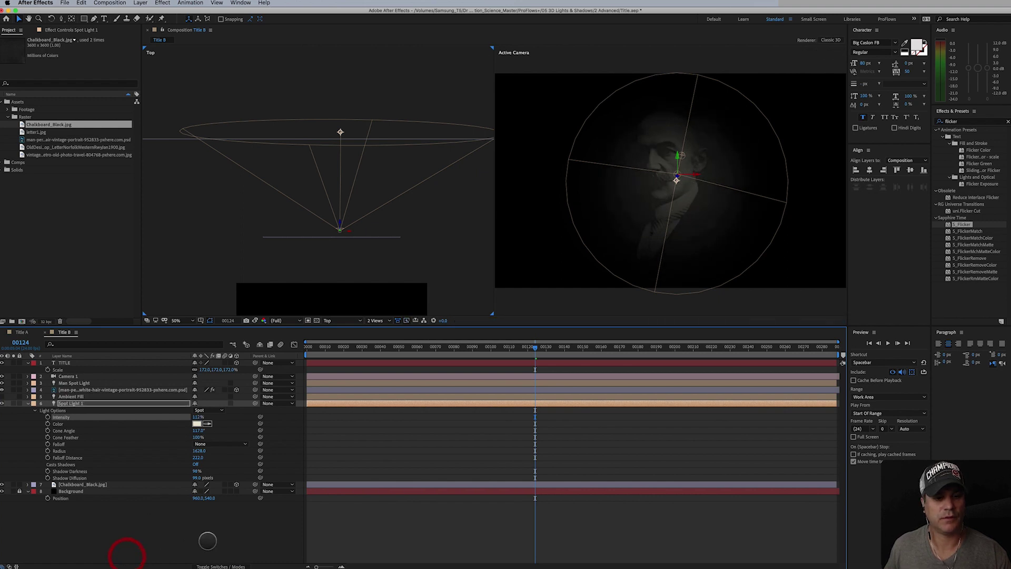
pyautogui.click(218, 566)
pyautogui.click(204, 390)
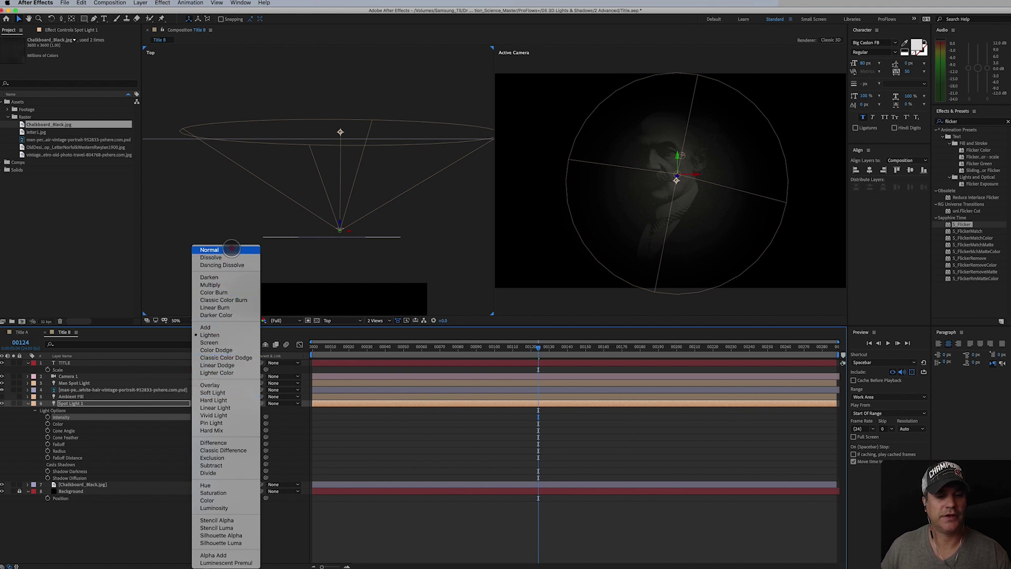
pyautogui.click(232, 250)
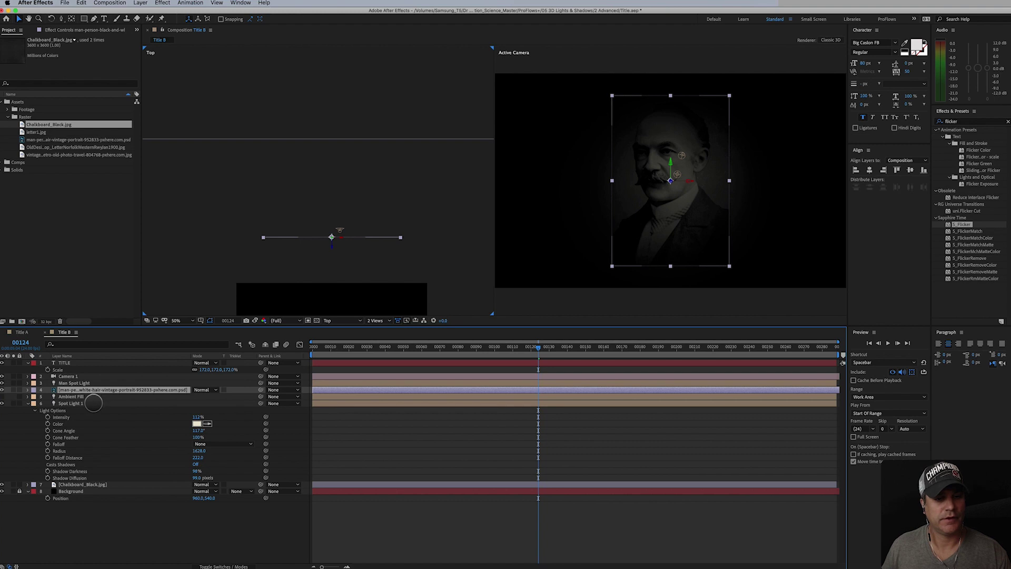
# Set Spot Light 1's Intensity to 123%, and try the Lighten blending mode on the portrait layer before undoing it.
pyautogui.click(93, 403)
pyautogui.moveTo(197, 417); pyautogui.dragTo(215, 433)
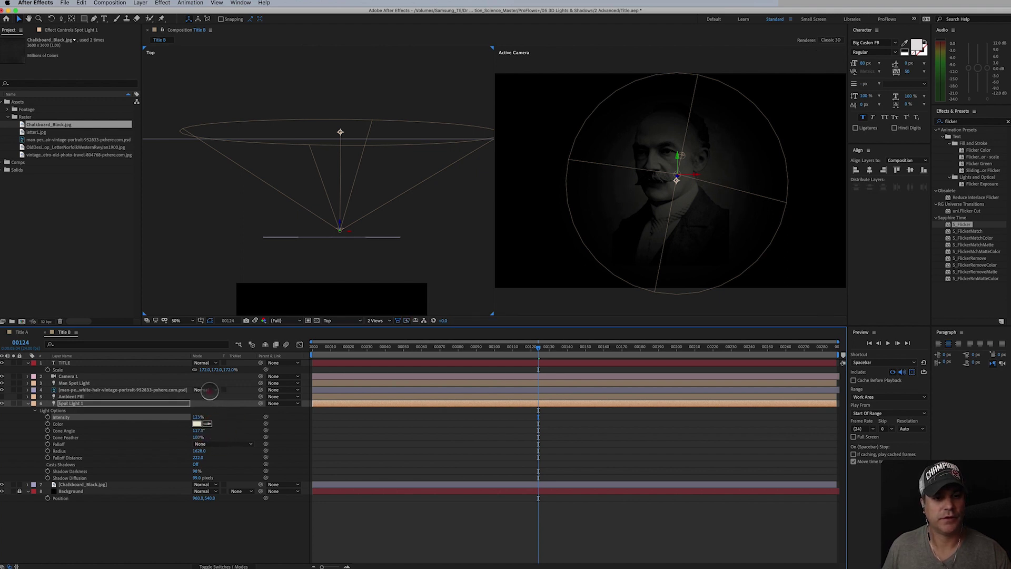
pyautogui.click(209, 390)
pyautogui.click(217, 337)
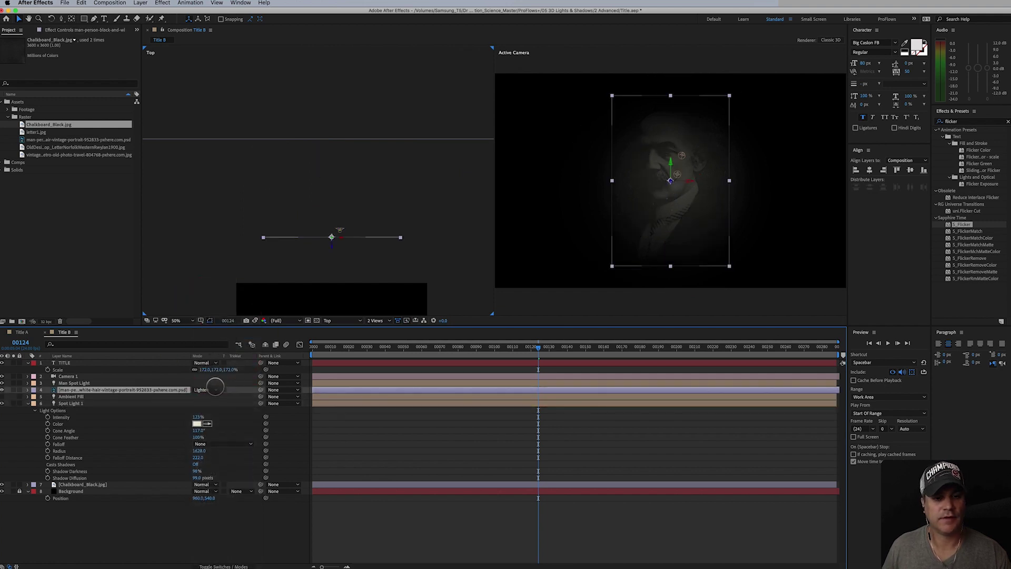
pyautogui.press('super+z')
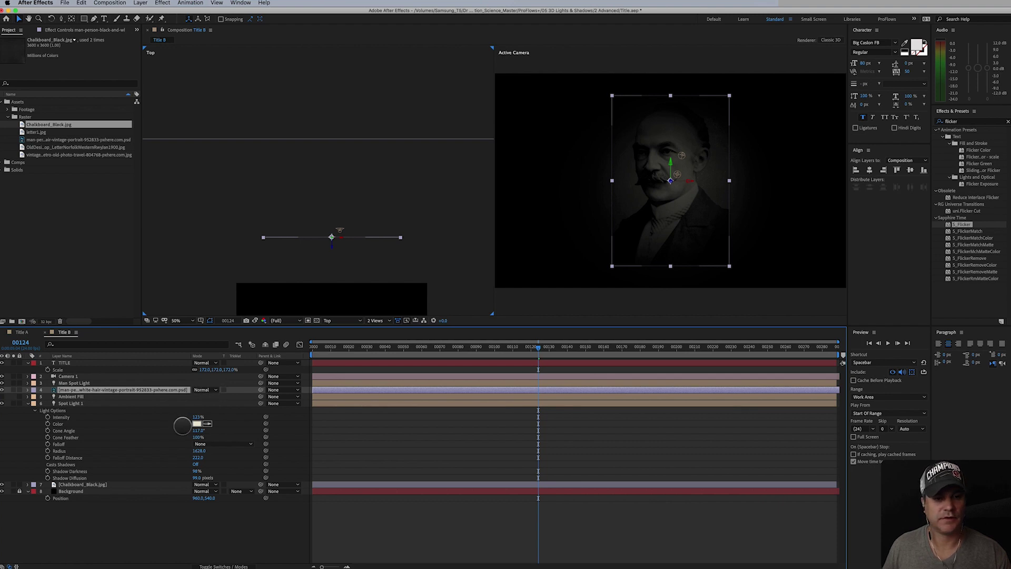
# Change Spot Light 1's Light Type back to Point in its light settings.
pyautogui.click(74, 403)
pyautogui.click(140, 3)
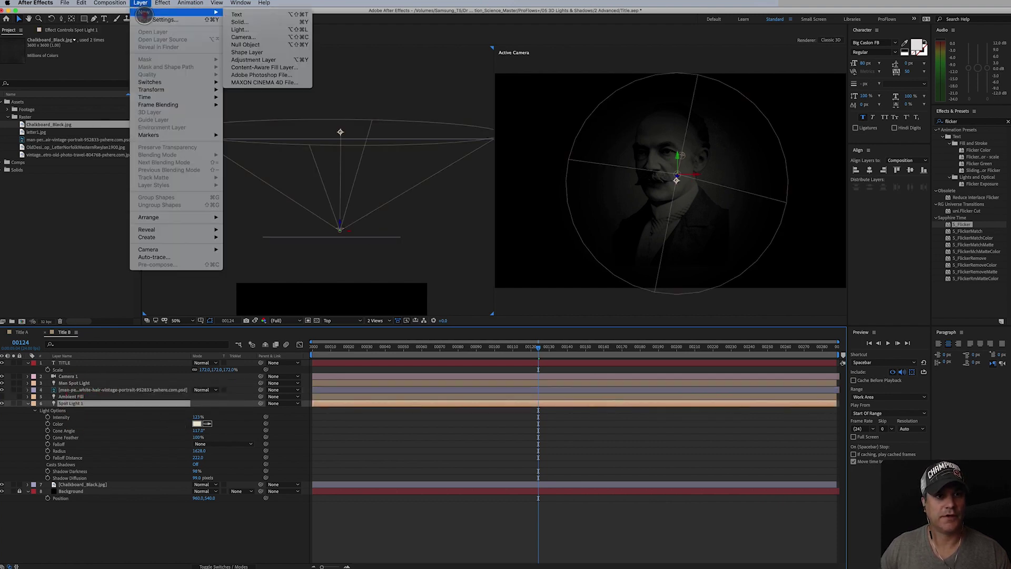
pyautogui.click(152, 20)
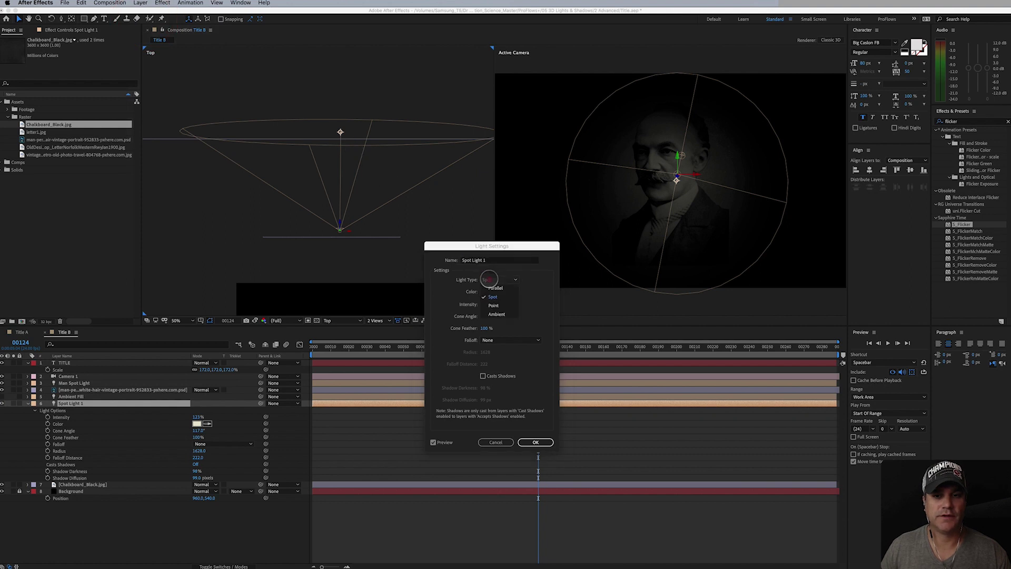
pyautogui.click(495, 279)
pyautogui.click(498, 306)
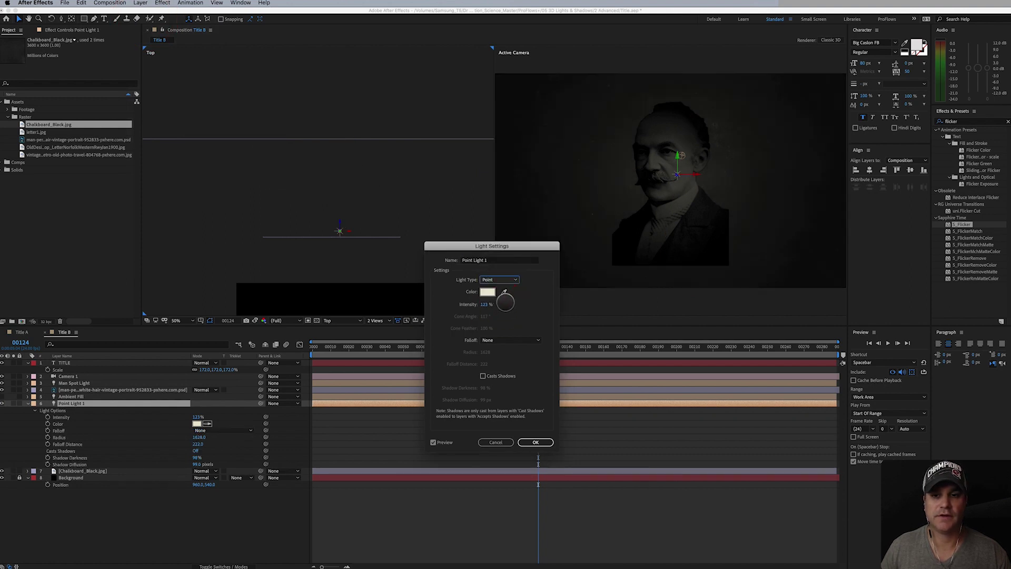
pyautogui.click(535, 441)
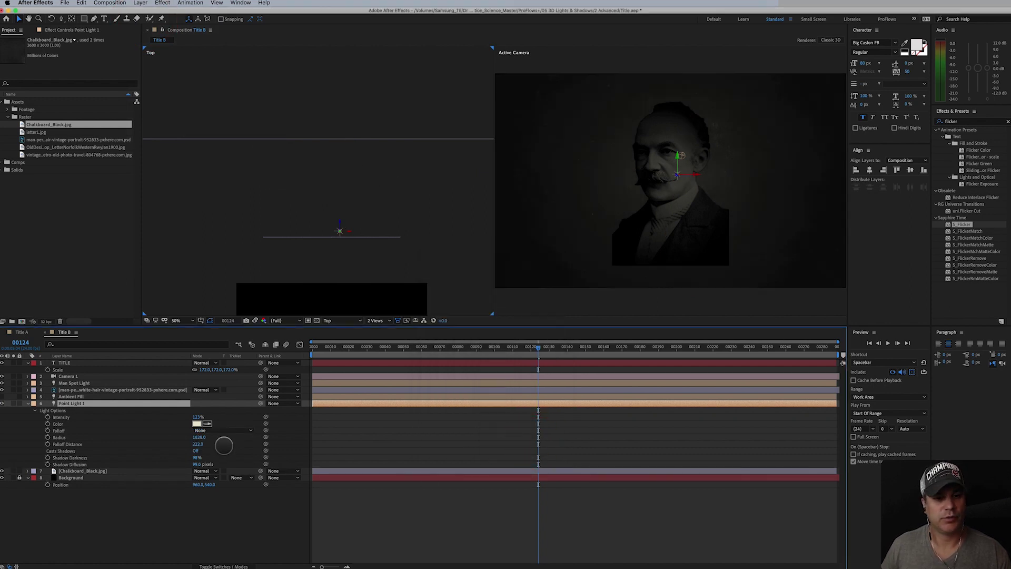
# Set Point Light 1's Intensity to 75% and the portrait layer's blending mode to Lighten.
pyautogui.moveTo(196, 417)
pyautogui.mouseDown()
pyautogui.moveTo(187, 427)
pyautogui.moveTo(197, 422)
pyautogui.mouseUp()
pyautogui.click(207, 389)
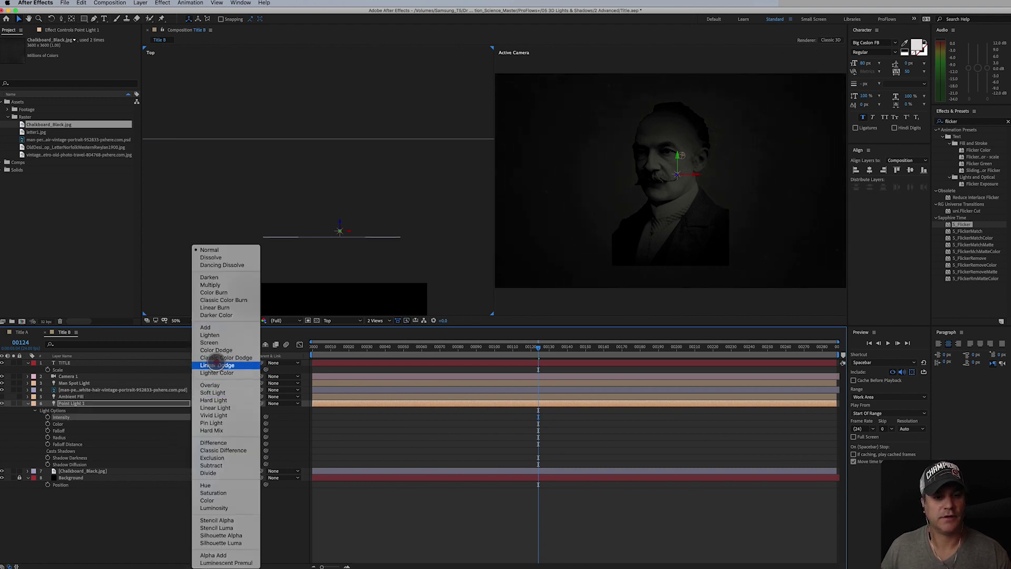
pyautogui.click(221, 335)
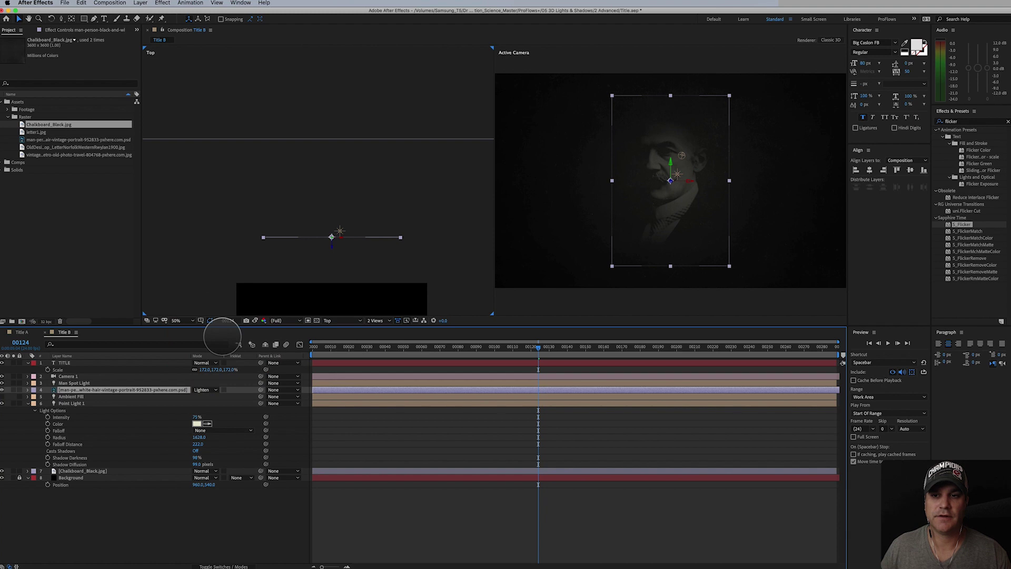
# At frame 274, collapse Point Light 1's options, move Ambient Fill to the top of the layer stack, and switch it on.
pyautogui.moveTo(529, 348); pyautogui.dragTo(817, 354)
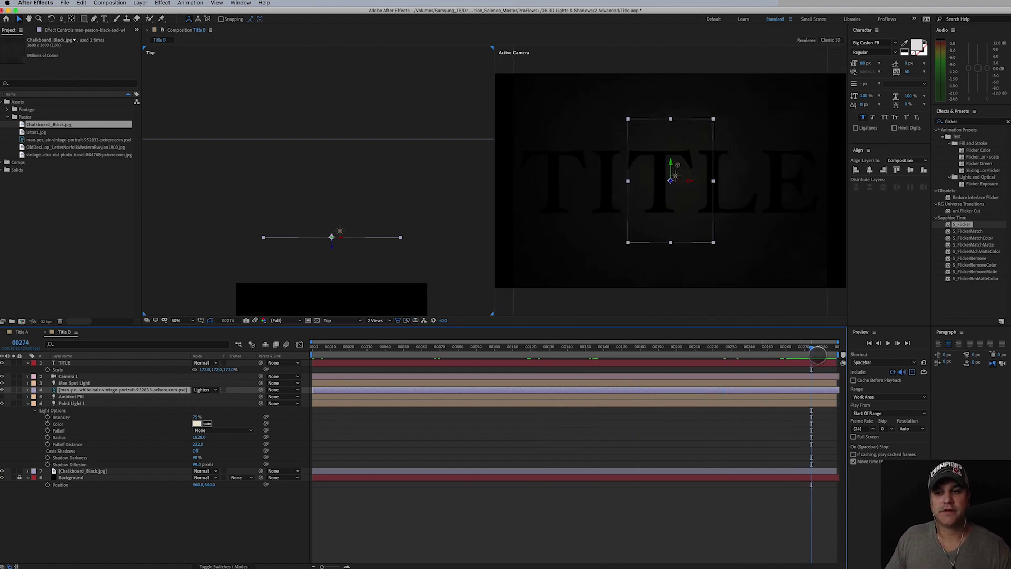
pyautogui.click(589, 202)
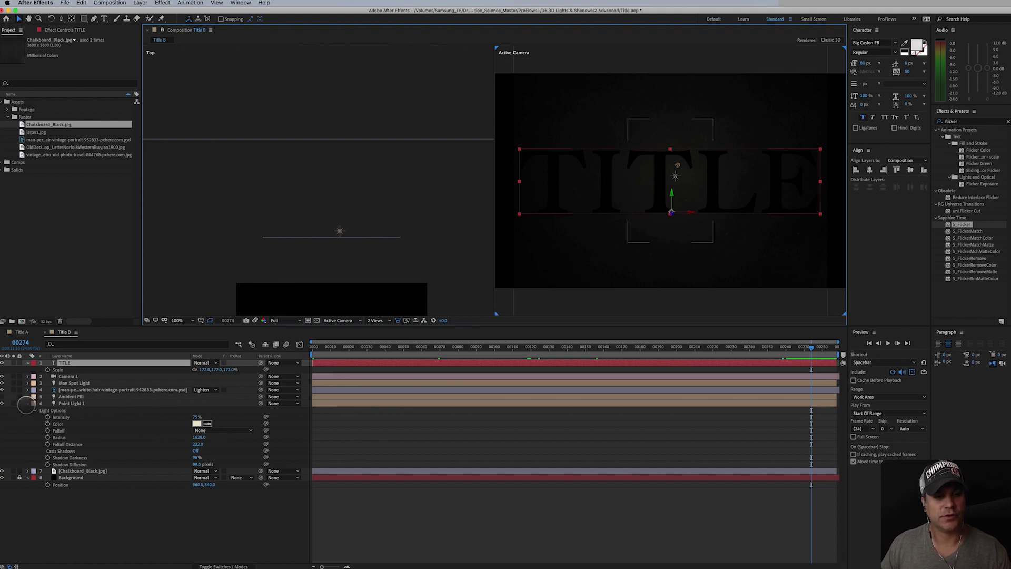
pyautogui.click(28, 404)
pyautogui.moveTo(67, 395); pyautogui.dragTo(79, 362)
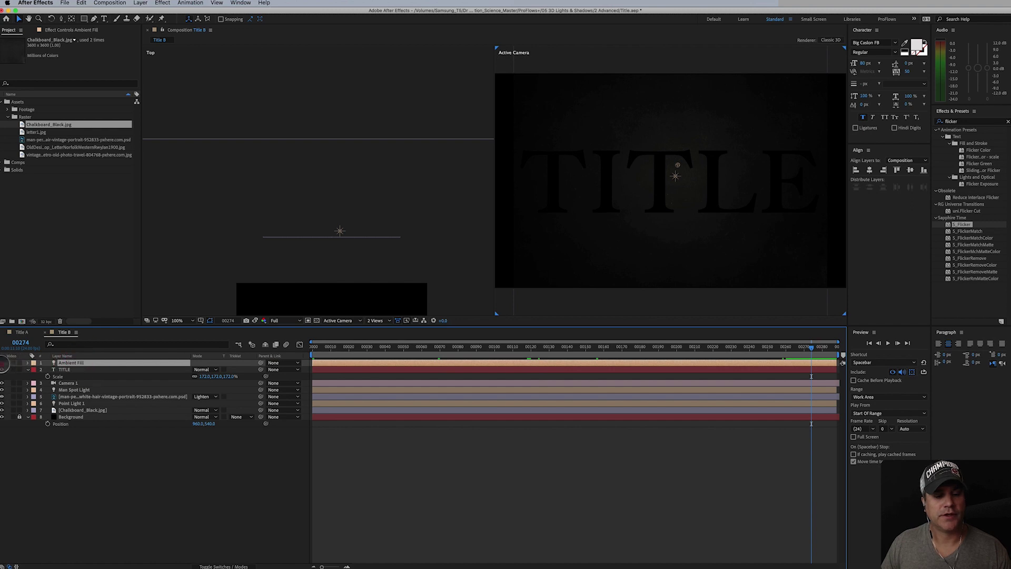
pyautogui.click(3, 363)
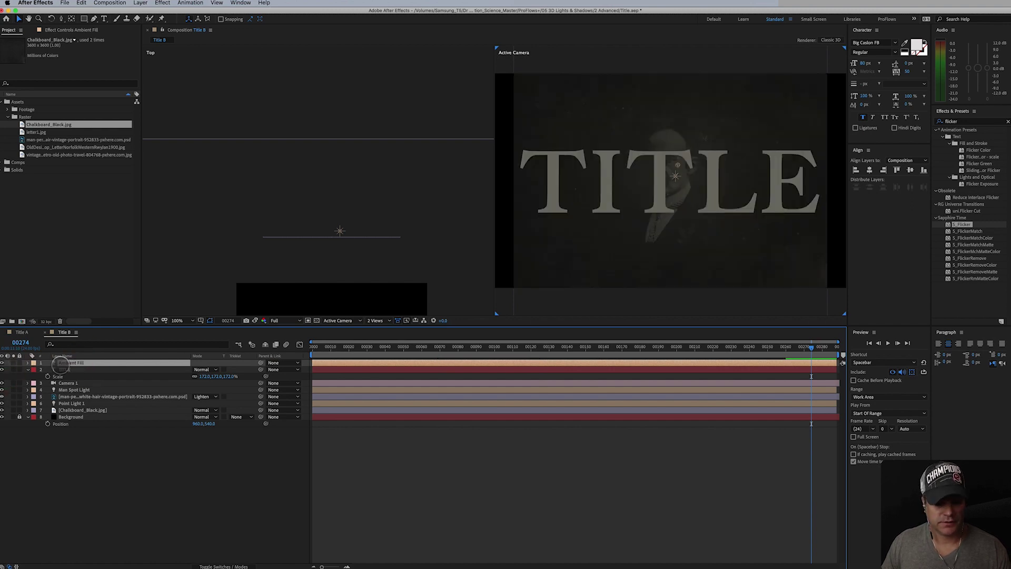
# Set Ambient Fill's Intensity to 20%.
pyautogui.press('a')
pyautogui.press('a')
pyautogui.click(194, 377)
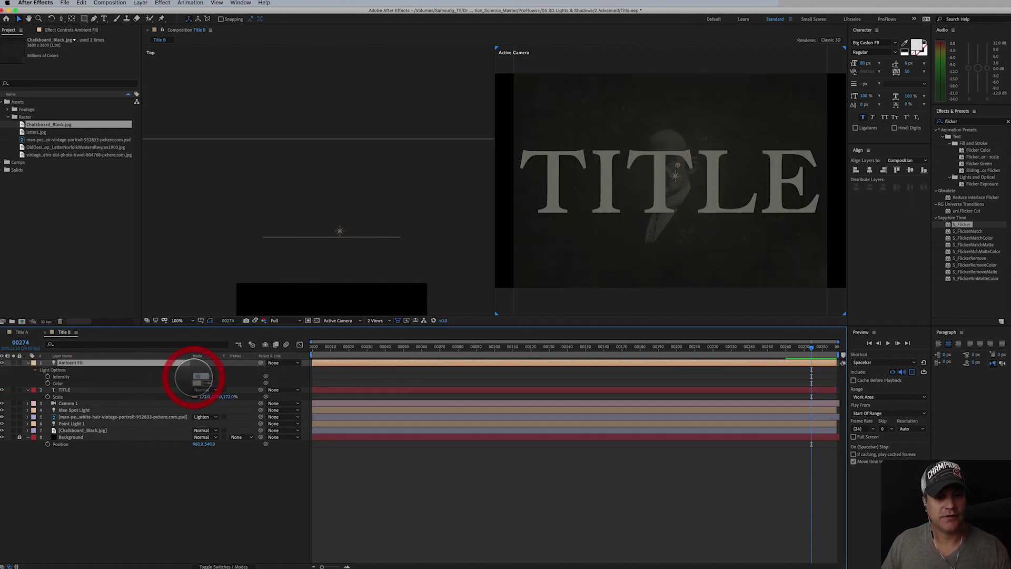
pyautogui.write('20')
pyautogui.press('Return')
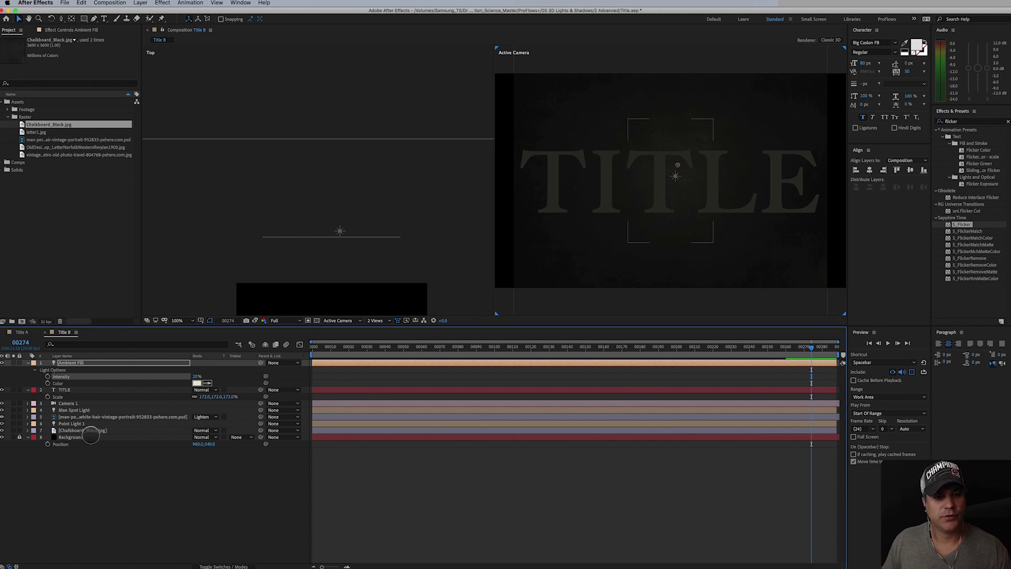
# Scale the Chalkboard_Black.jpg layer up to 191%.
pyautogui.click(93, 431)
pyautogui.press('s')
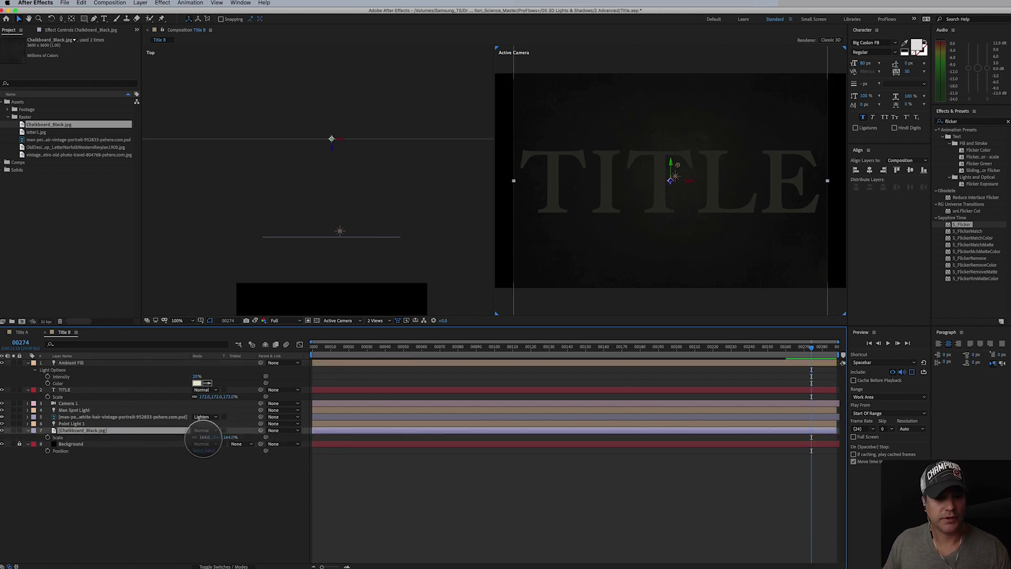
pyautogui.moveTo(208, 437); pyautogui.dragTo(216, 437)
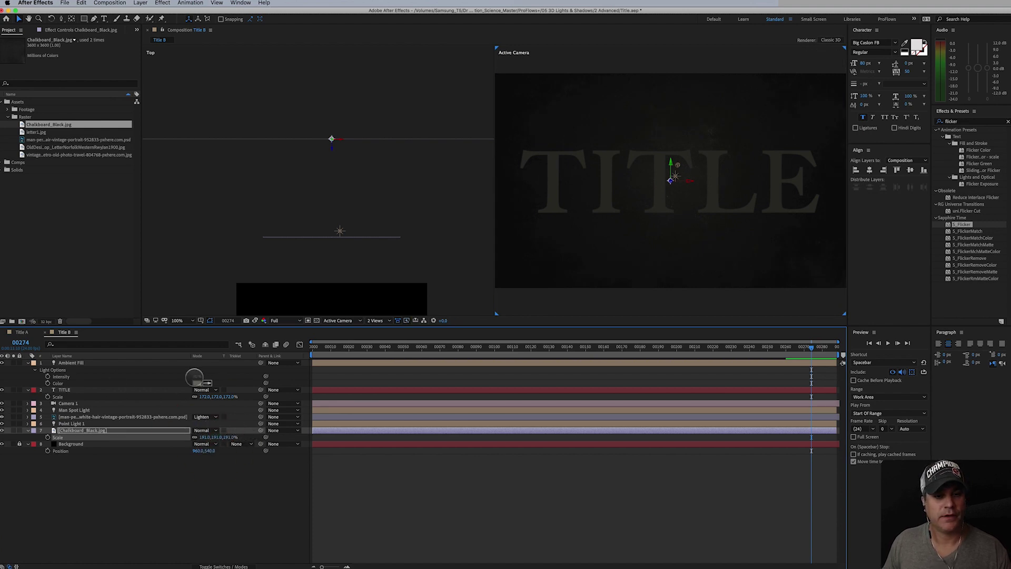
# Switch off Ambient Fill and collapse the properties of the Ambient Fill, TITLE and chalkboard image layers.
pyautogui.click(3, 363)
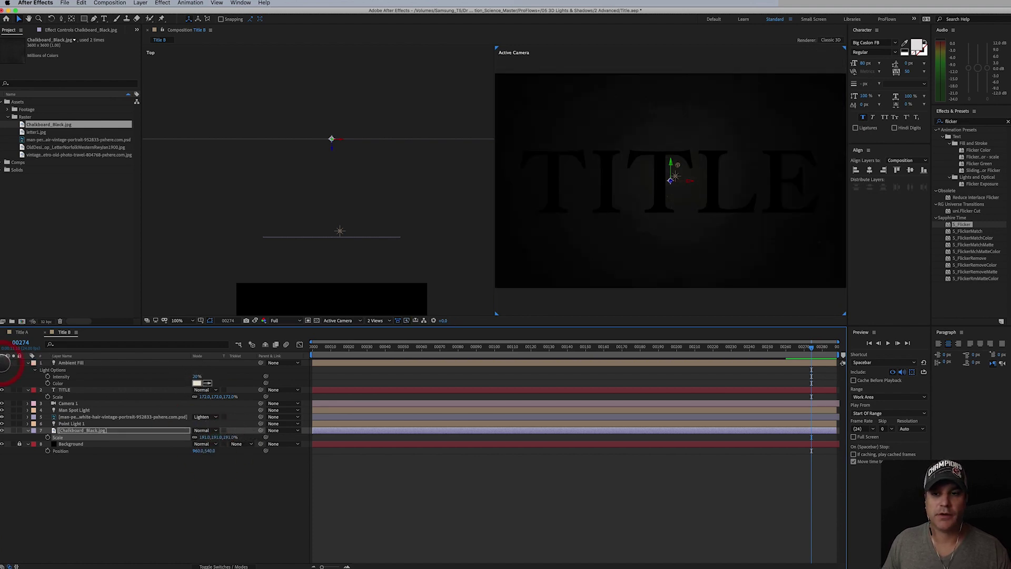
pyautogui.click(2, 363)
pyautogui.click(3, 363)
pyautogui.click(27, 363)
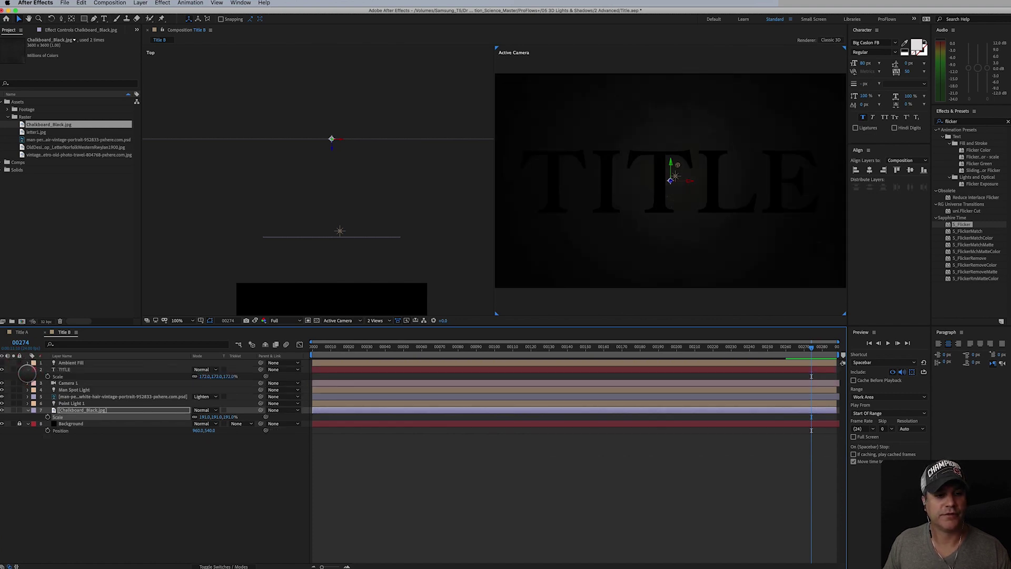
pyautogui.click(28, 370)
pyautogui.click(28, 404)
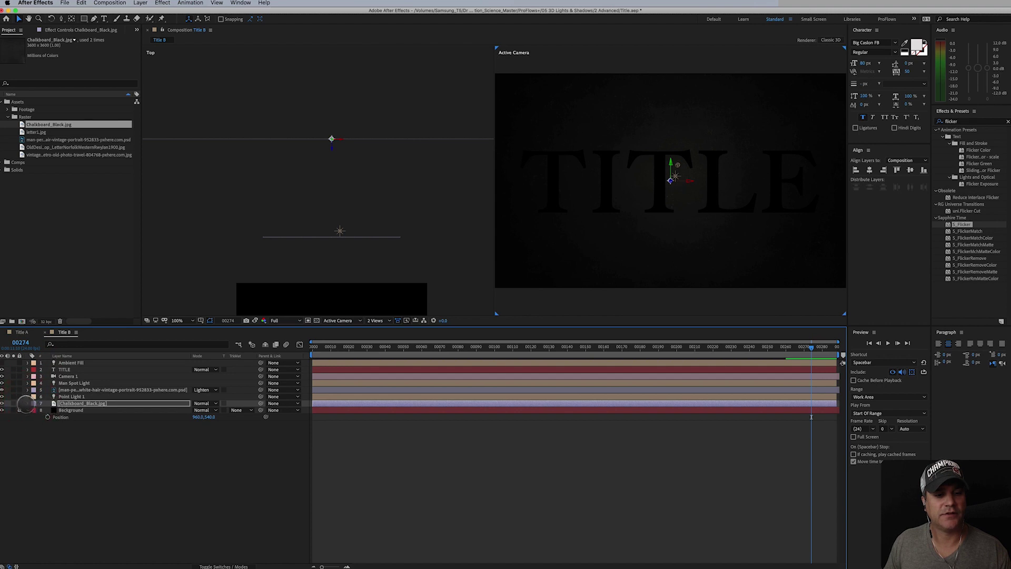
# Lock the chalkboard image layer and rename Point Light 1 as Chalkboard Light.
pyautogui.moveTo(20, 404); pyautogui.dragTo(19, 410)
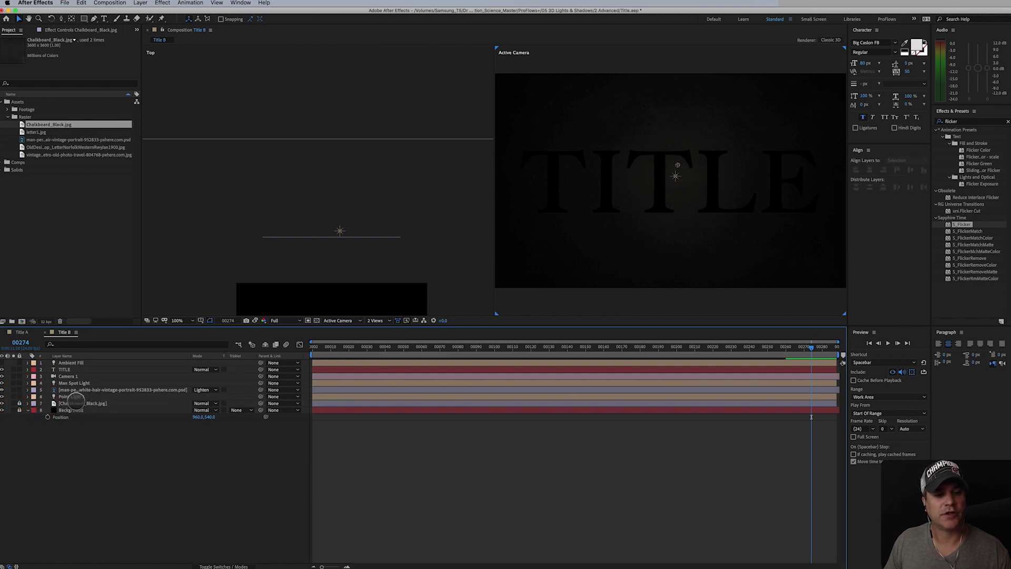
pyautogui.click(72, 396)
pyautogui.press('Return')
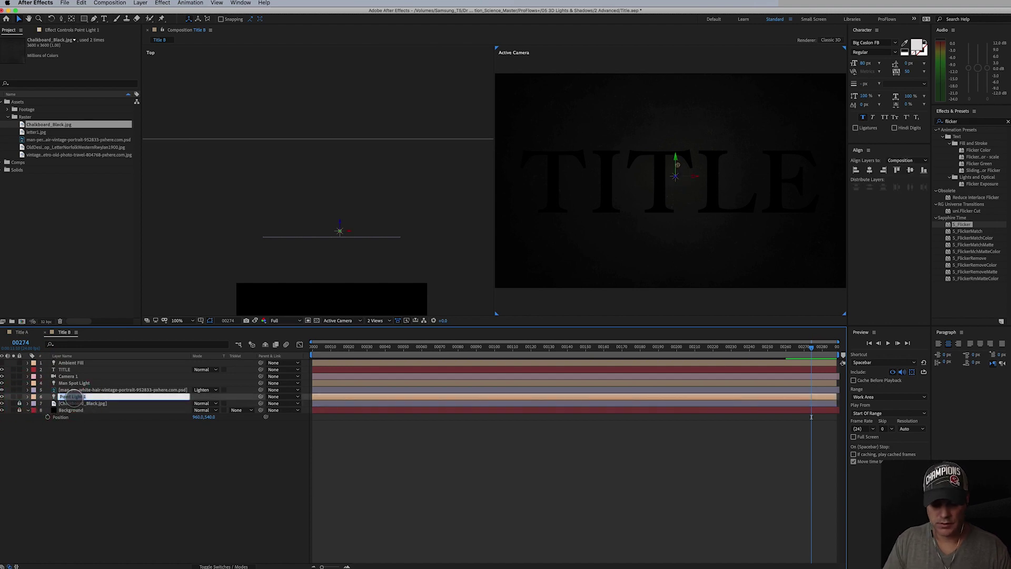
pyautogui.write('Chalkboar')
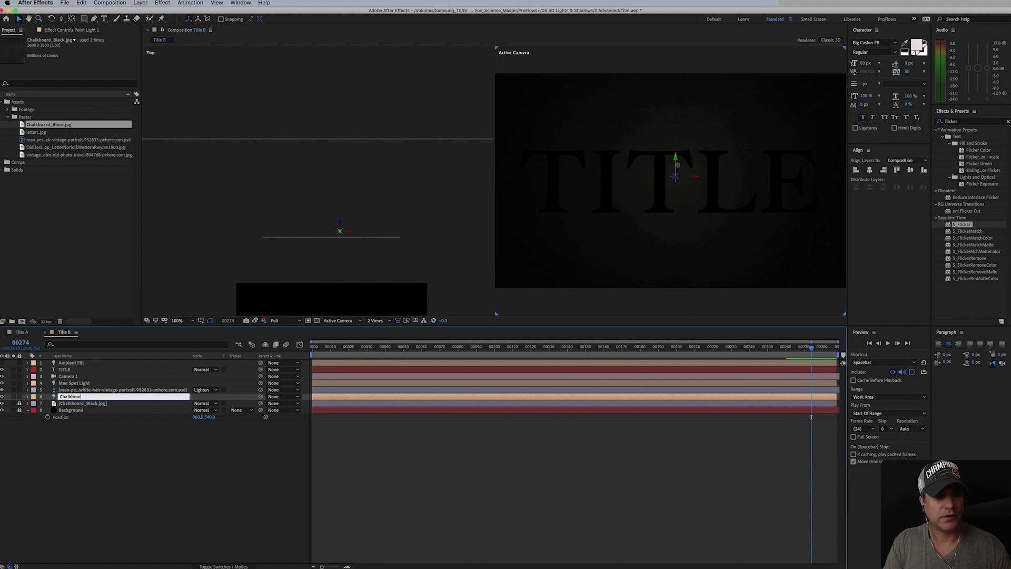
pyautogui.write('d Light')
pyautogui.press('Return')
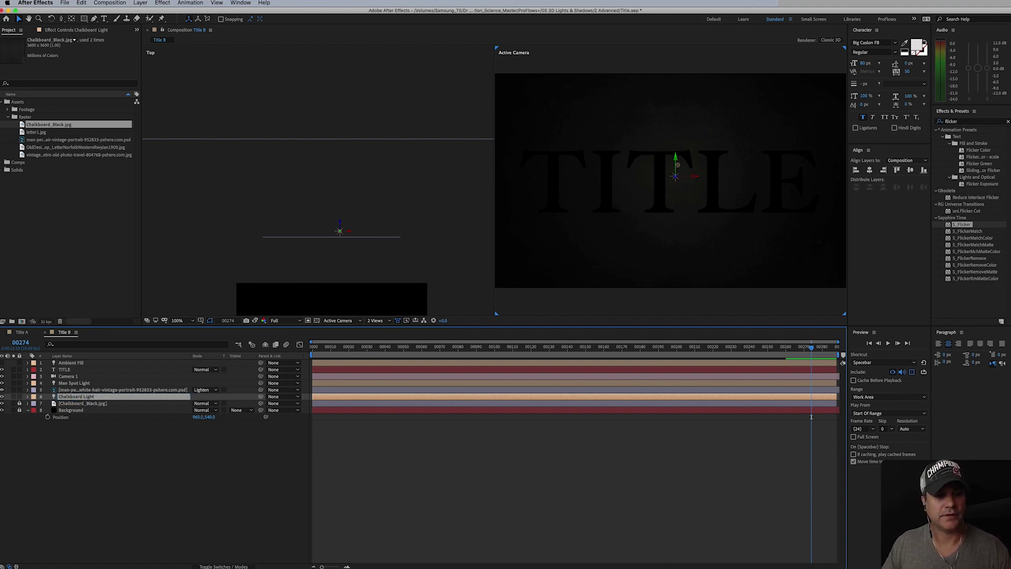
# Lock Chalkboard Light, the portrait and Man Spot Light, and unlock the portrait and Man Spot Light again.
pyautogui.click(19, 395)
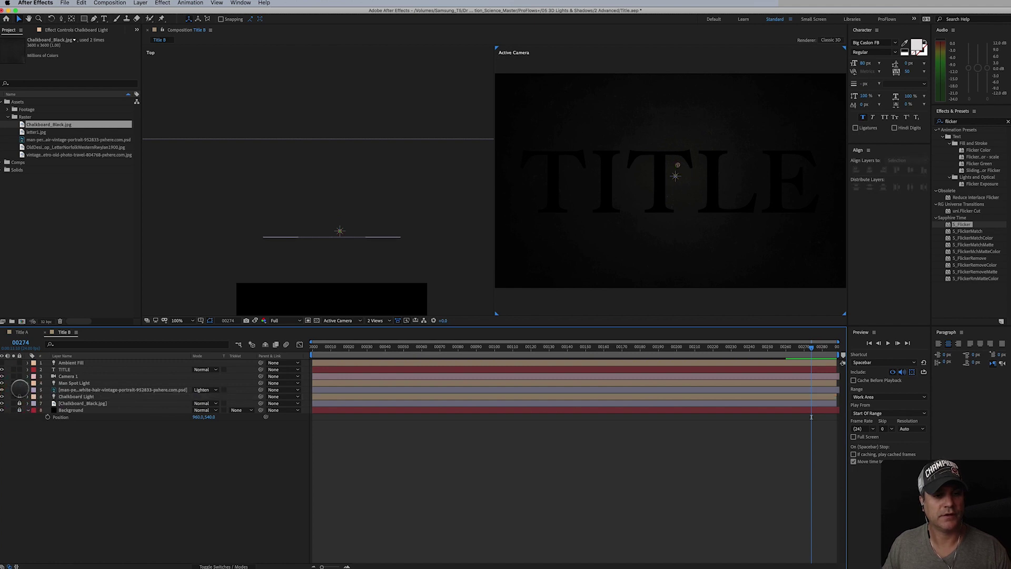
pyautogui.moveTo(20, 390); pyautogui.dragTo(18, 380)
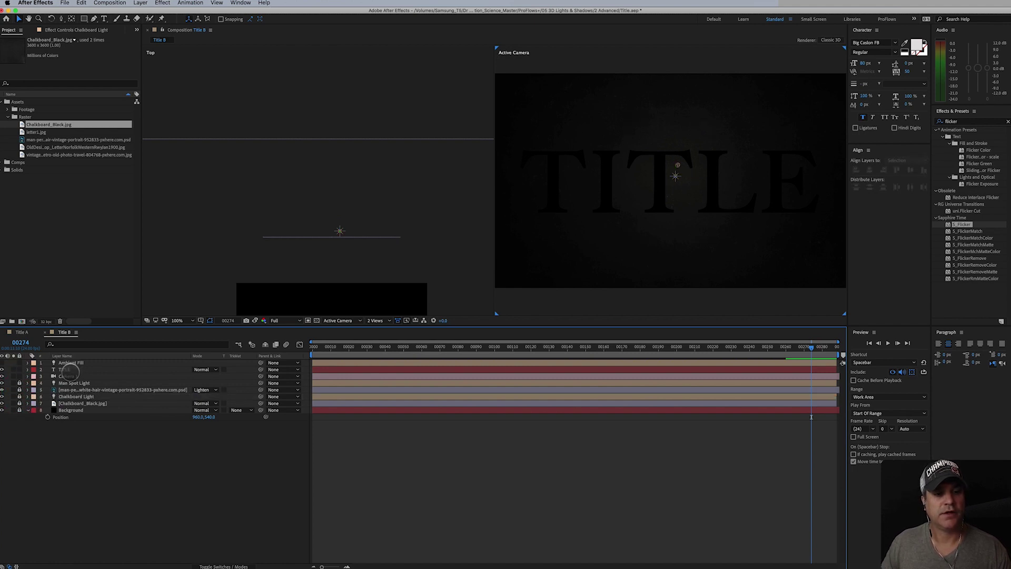
pyautogui.click(67, 375)
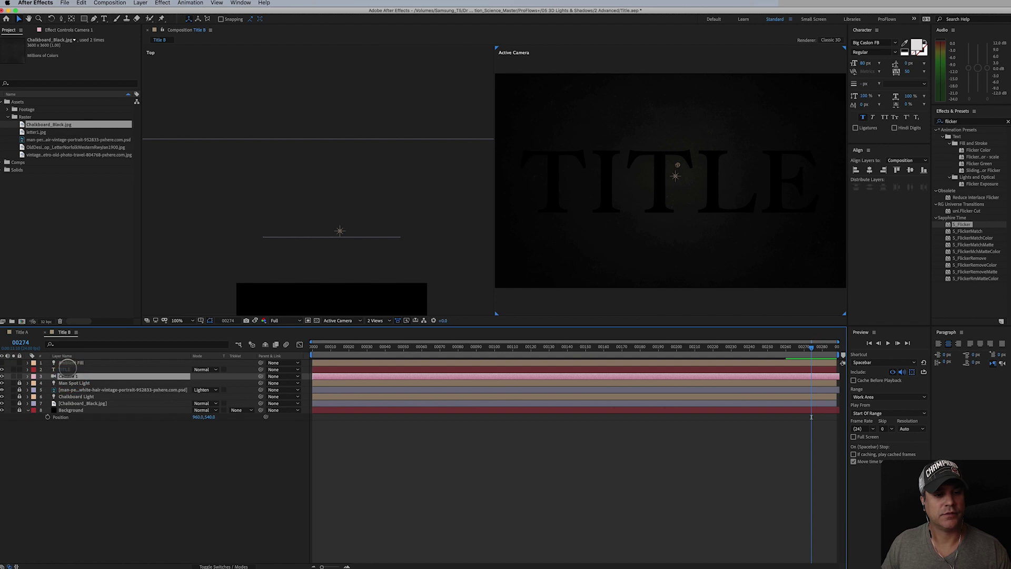
pyautogui.click(65, 369)
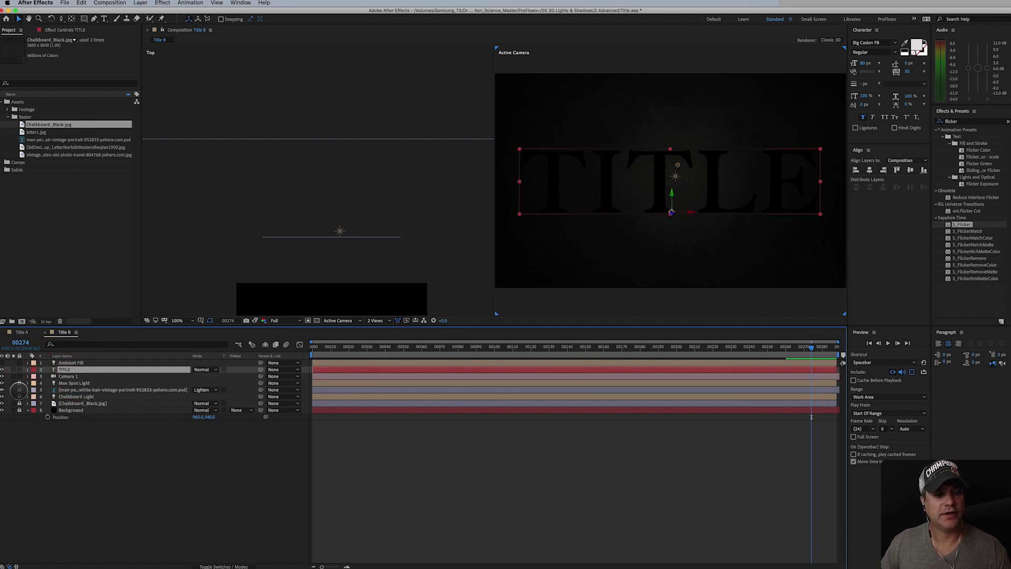
pyautogui.click(19, 389)
pyautogui.click(67, 384)
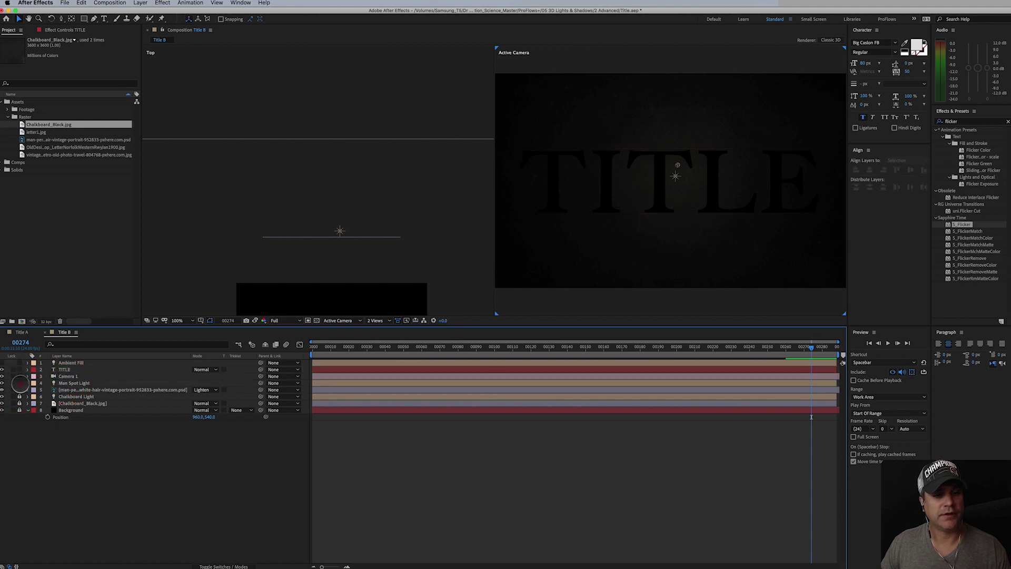
# Duplicate Man Spot Light, placing the copy directly above the TITLE layer with the name Title Light.
pyautogui.click(74, 383)
pyautogui.press('super+d')
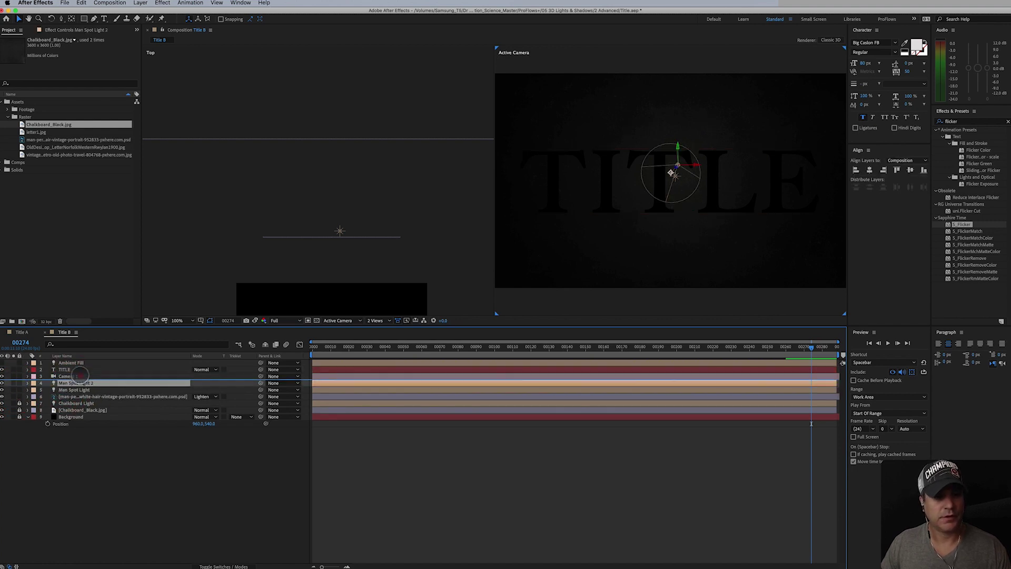
pyautogui.moveTo(79, 376); pyautogui.dragTo(82, 363)
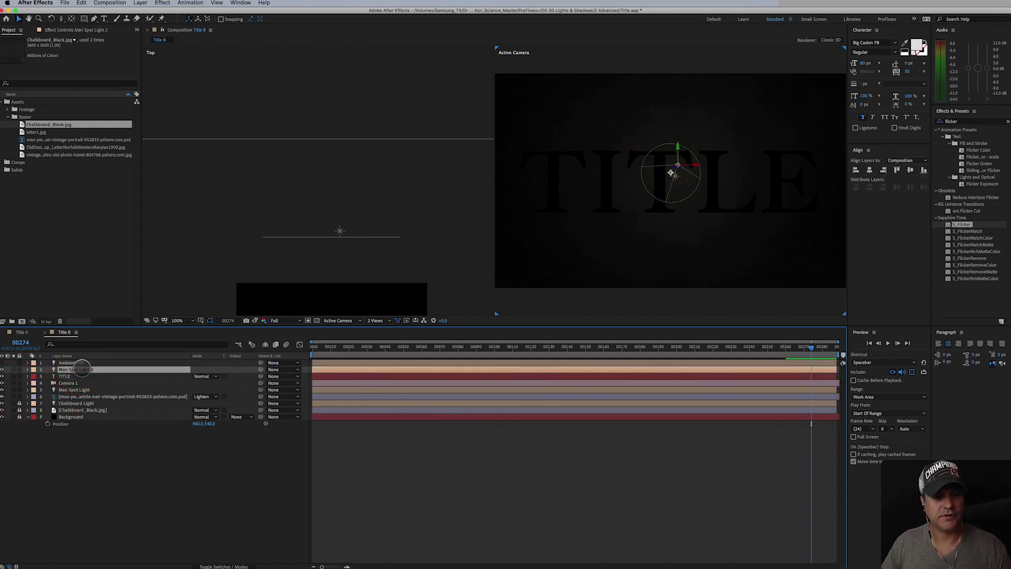
pyautogui.press('Return')
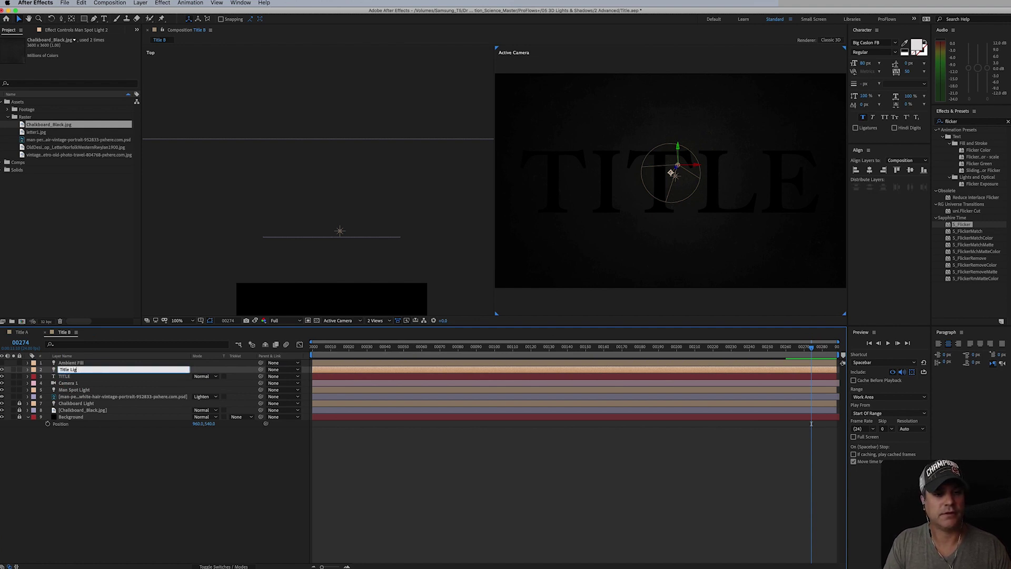
pyautogui.press('Return')
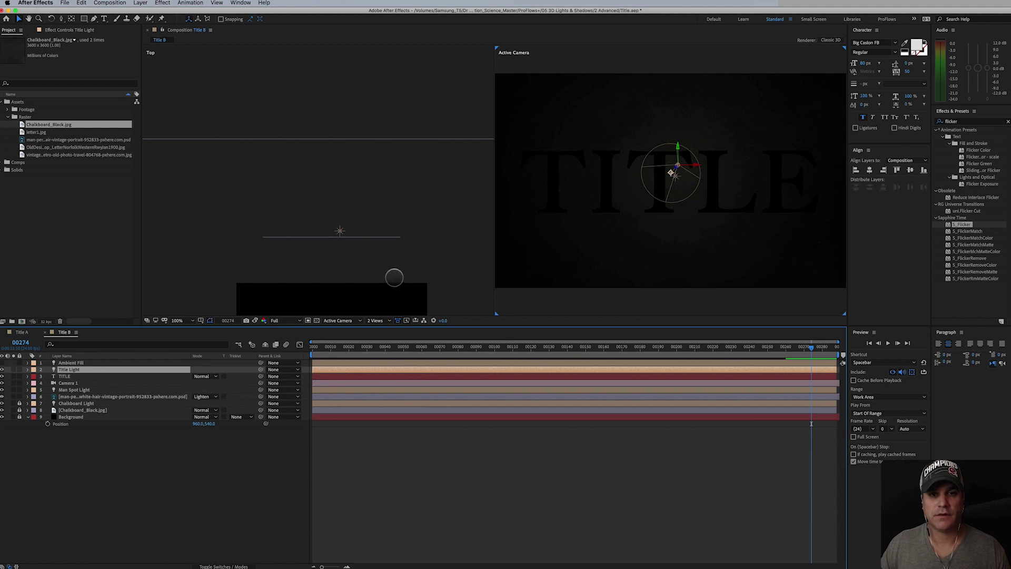
# In the Top view, move Title Light forward to sit between the TITLE text and the camera, aimed at the text.
pyautogui.press('space')
pyautogui.moveTo(385, 249); pyautogui.dragTo(405, 103)
pyautogui.moveTo(386, 271); pyautogui.dragTo(404, 189)
pyautogui.press('space')
pyautogui.moveTo(357, 227); pyautogui.dragTo(319, 247)
pyautogui.press('space')
pyautogui.moveTo(602, 193)
pyautogui.mouseDown()
pyautogui.moveTo(578, 250)
pyautogui.moveTo(540, 298)
pyautogui.moveTo(630, 219)
pyautogui.moveTo(604, 196)
pyautogui.mouseUp()
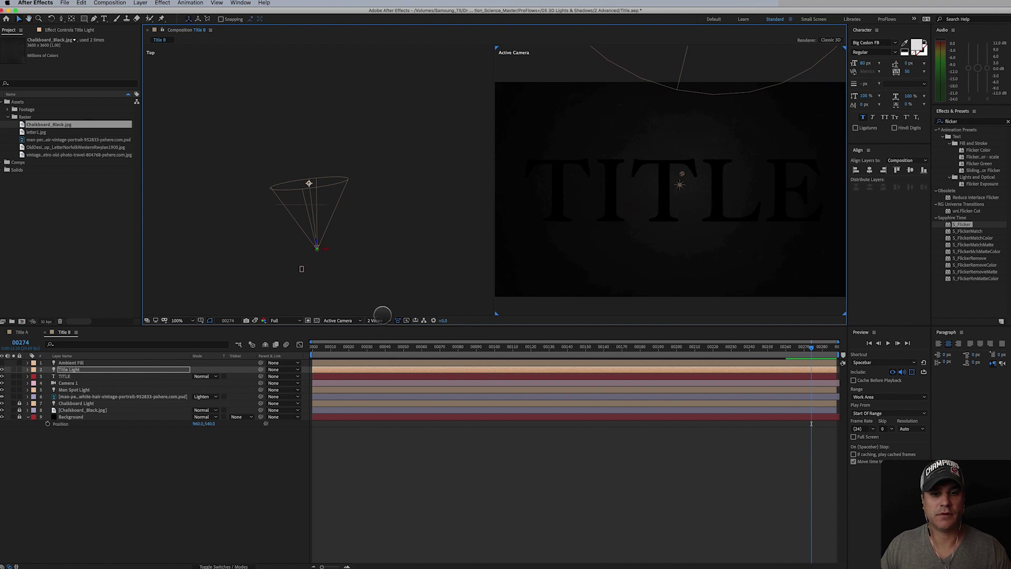
# In the Left view, adjust Title Light's height and pull it farther away from the front of the TITLE text.
pyautogui.click(351, 308)
pyautogui.click(345, 320)
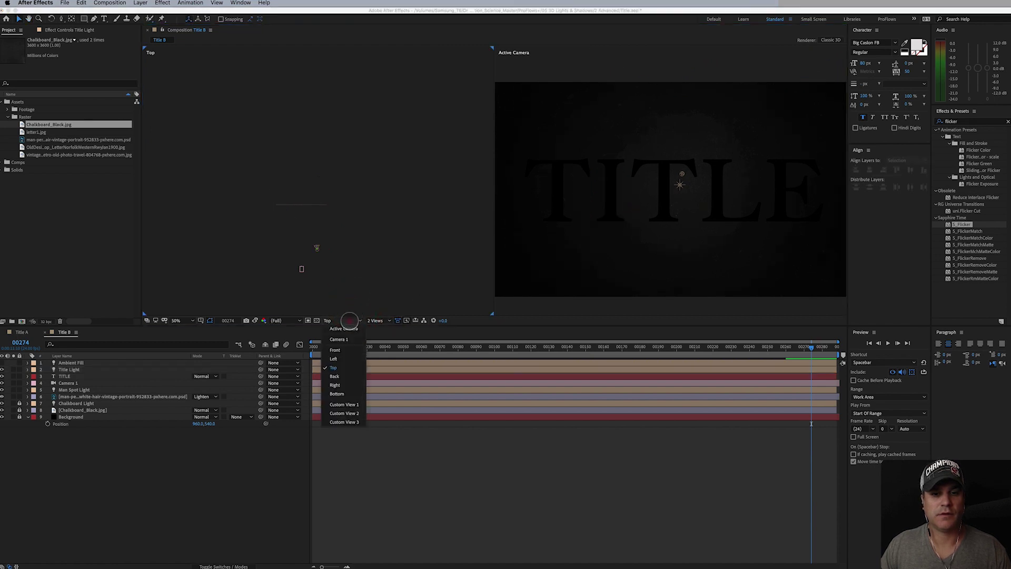
pyautogui.click(342, 359)
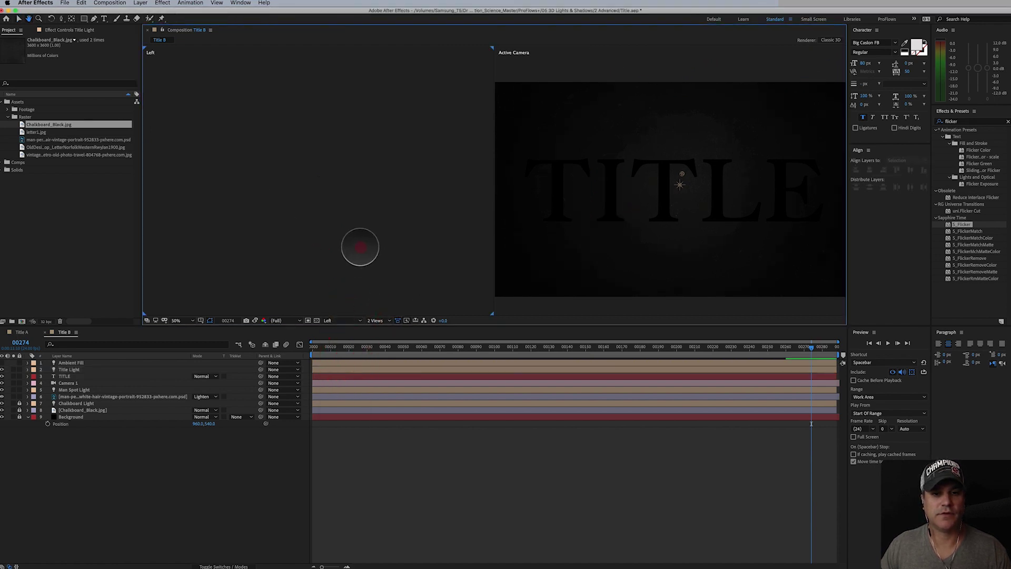
pyautogui.scroll(-3, 363, 234)
pyautogui.moveTo(369, 183); pyautogui.dragTo(359, 230)
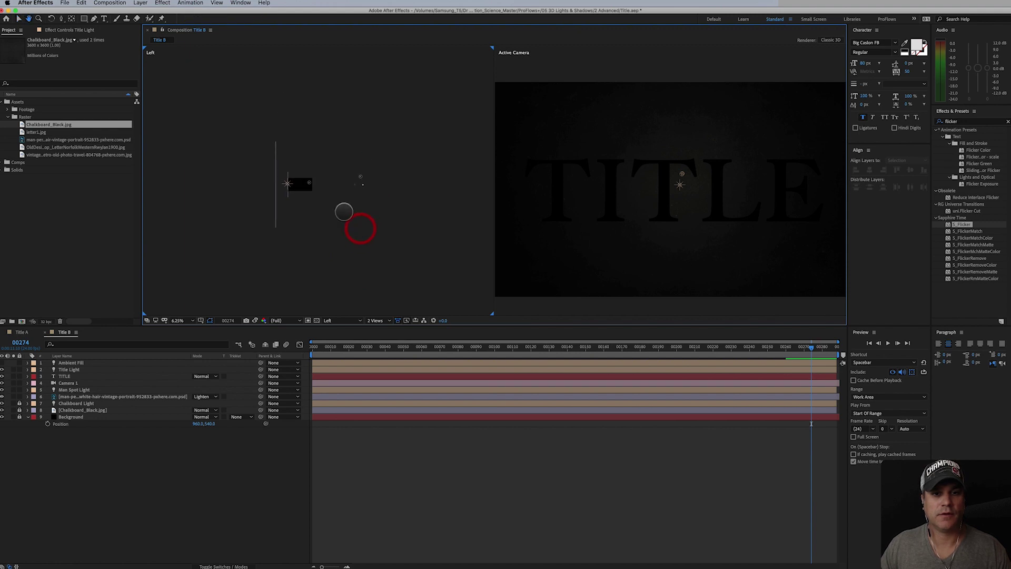
pyautogui.click(361, 176)
pyautogui.moveTo(379, 176); pyautogui.dragTo(364, 202)
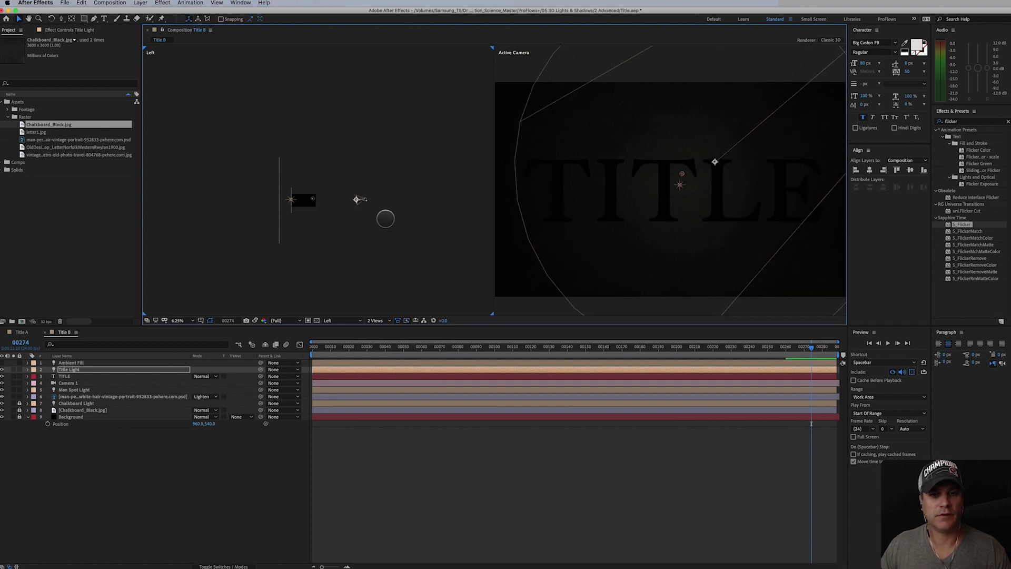
pyautogui.press('.')
pyautogui.press('.')
pyautogui.moveTo(419, 223); pyautogui.dragTo(289, 179)
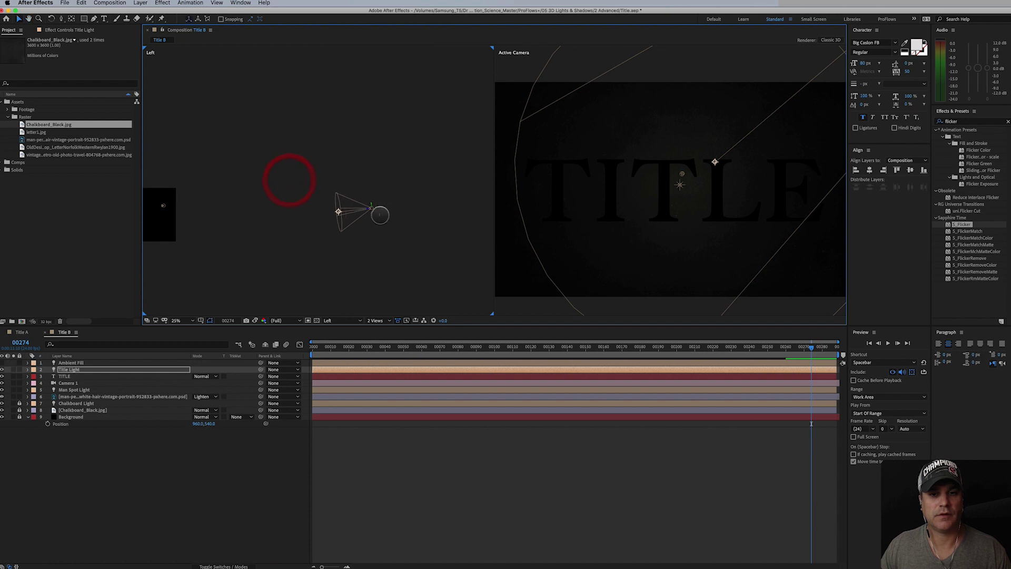
pyautogui.moveTo(366, 210)
pyautogui.mouseDown()
pyautogui.moveTo(350, 203)
pyautogui.moveTo(326, 217)
pyautogui.moveTo(384, 214)
pyautogui.mouseUp()
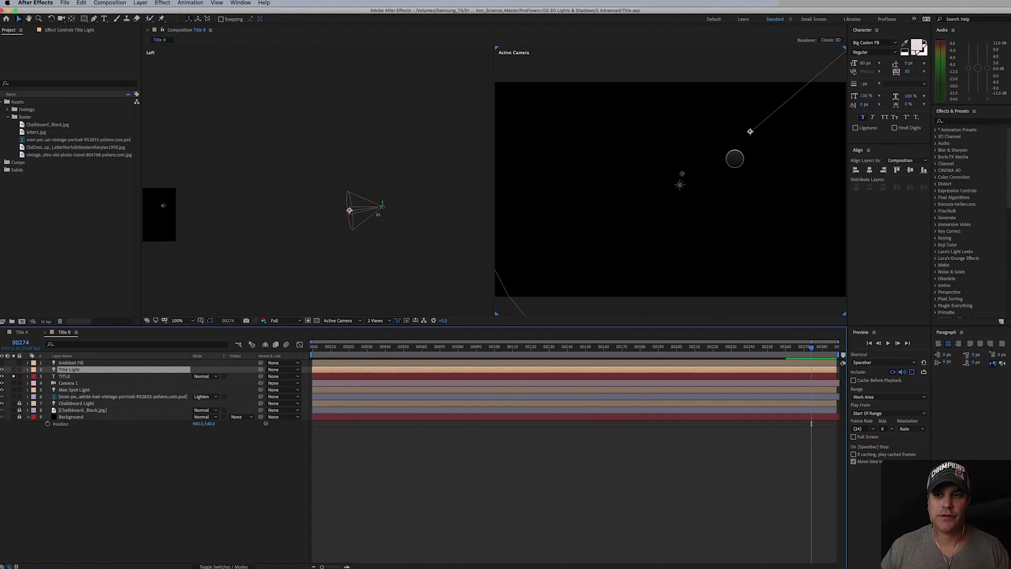
# Remove Title Light's Intensity keyframes and set its Intensity to 100%.
pyautogui.click(66, 376)
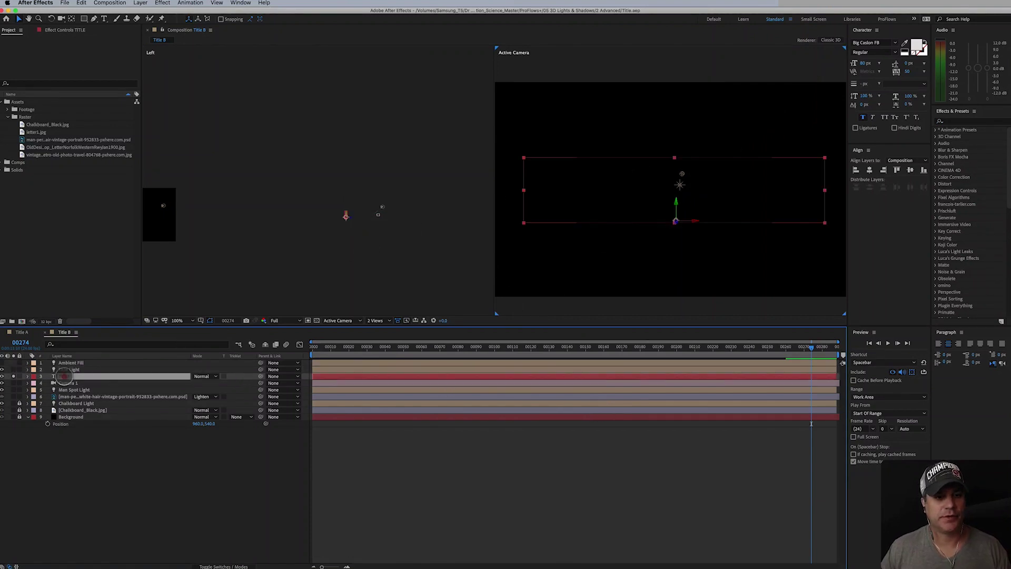
pyautogui.click(68, 369)
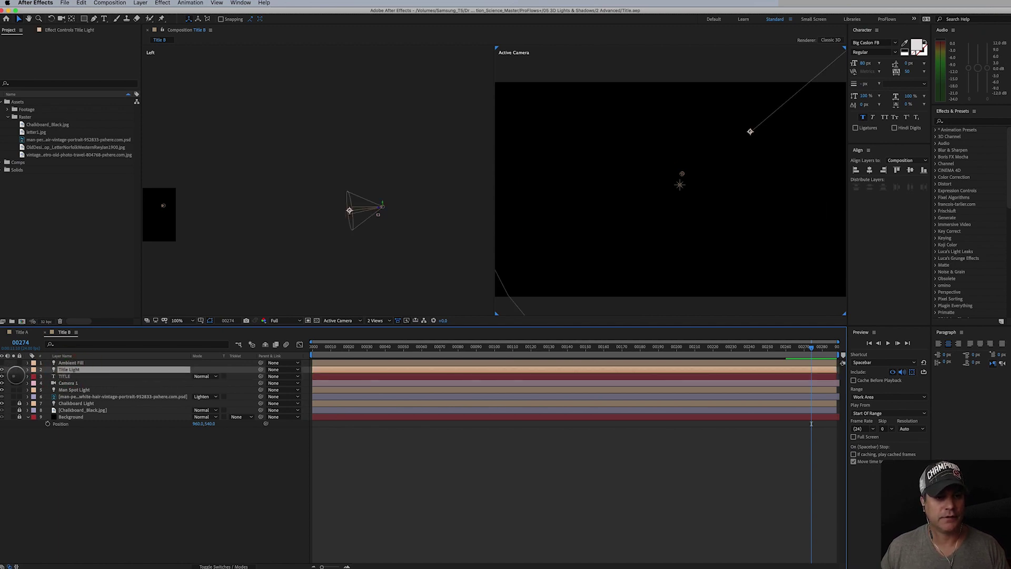
pyautogui.press('a')
pyautogui.press('a')
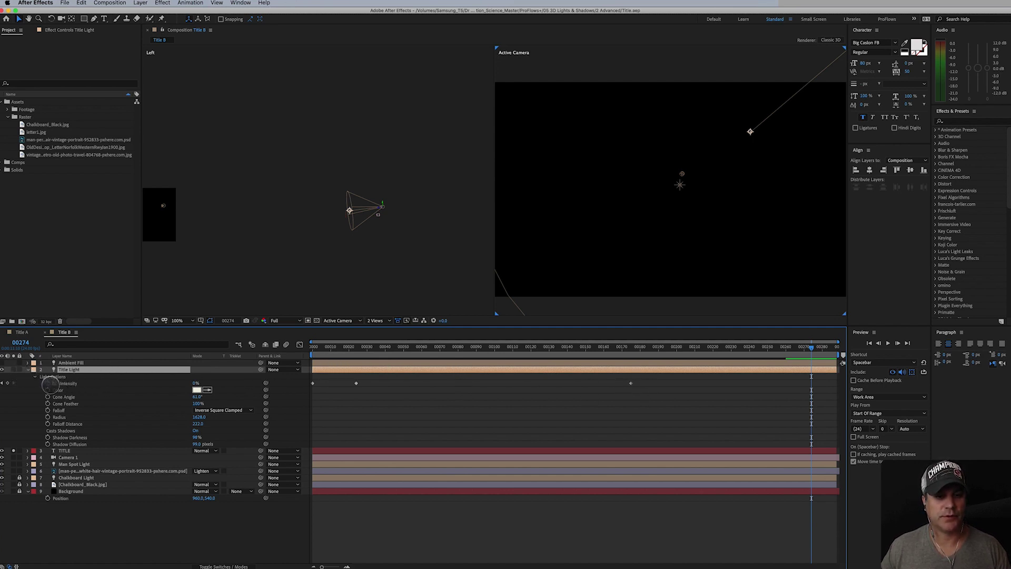
pyautogui.click(46, 383)
pyautogui.moveTo(196, 383); pyautogui.dragTo(238, 388)
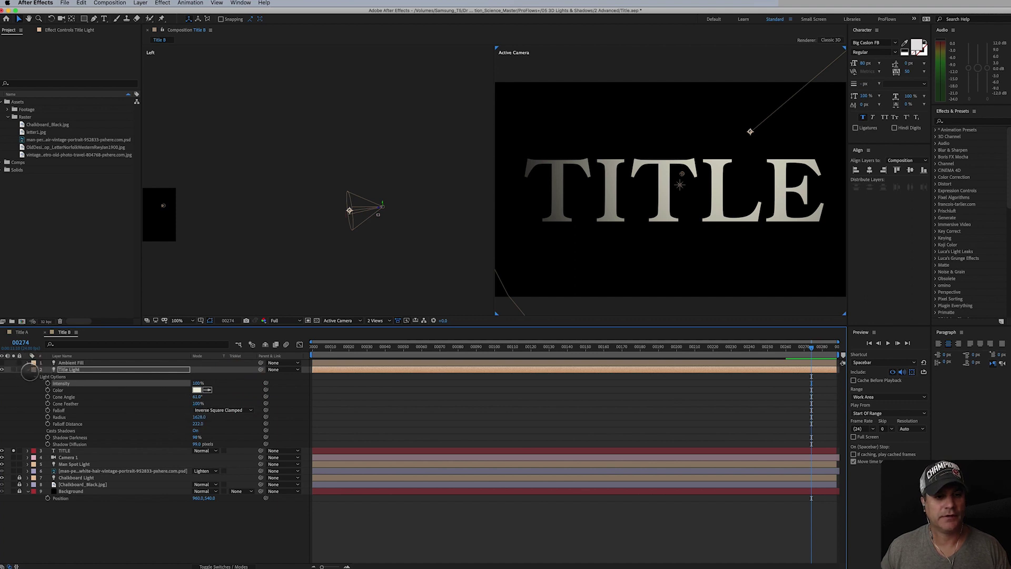
pyautogui.click(28, 370)
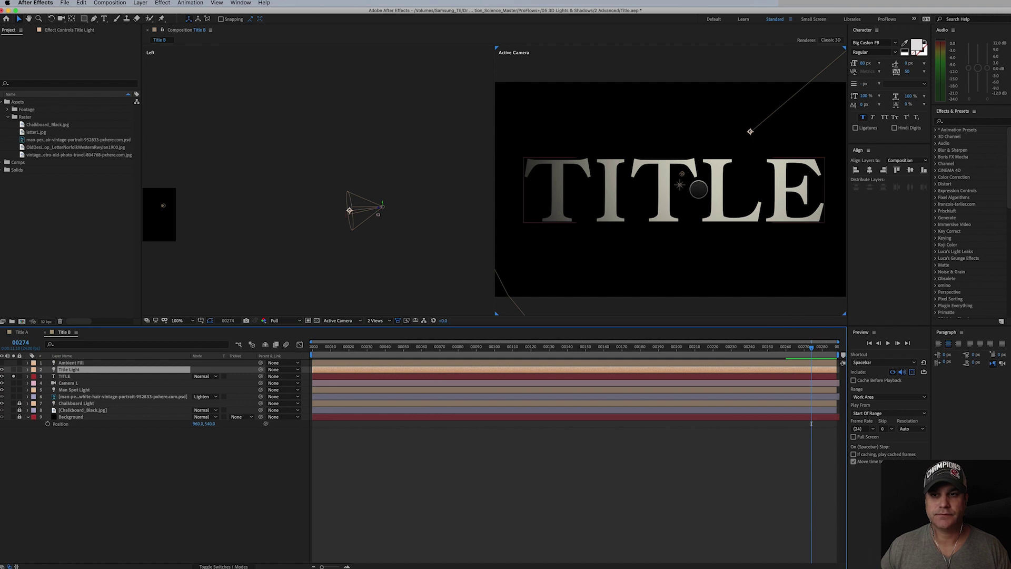
# Switch the composition to a single Active Camera view and expand Title Light's properties.
pyautogui.click(376, 322)
pyautogui.click(377, 328)
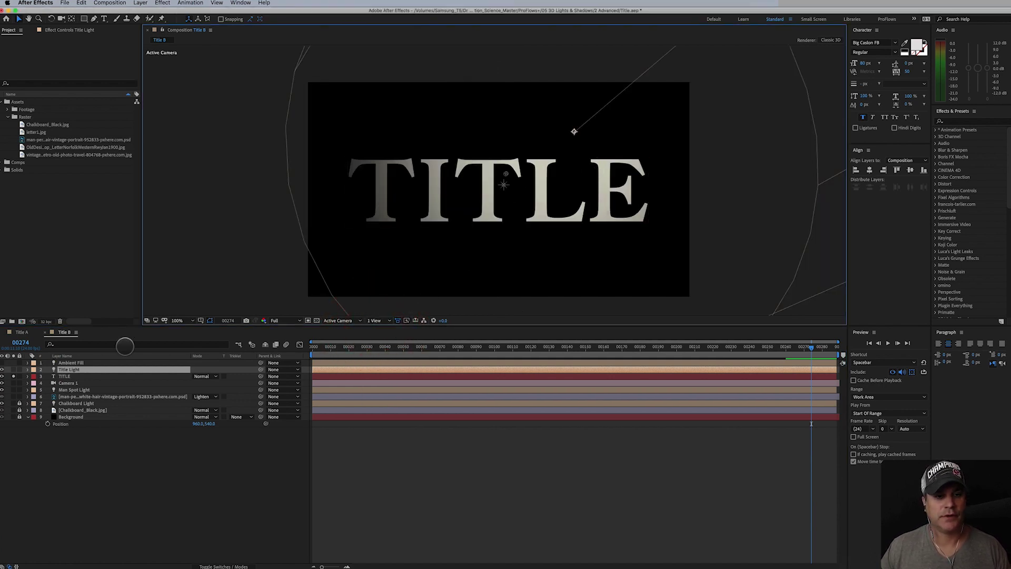
pyautogui.click(75, 369)
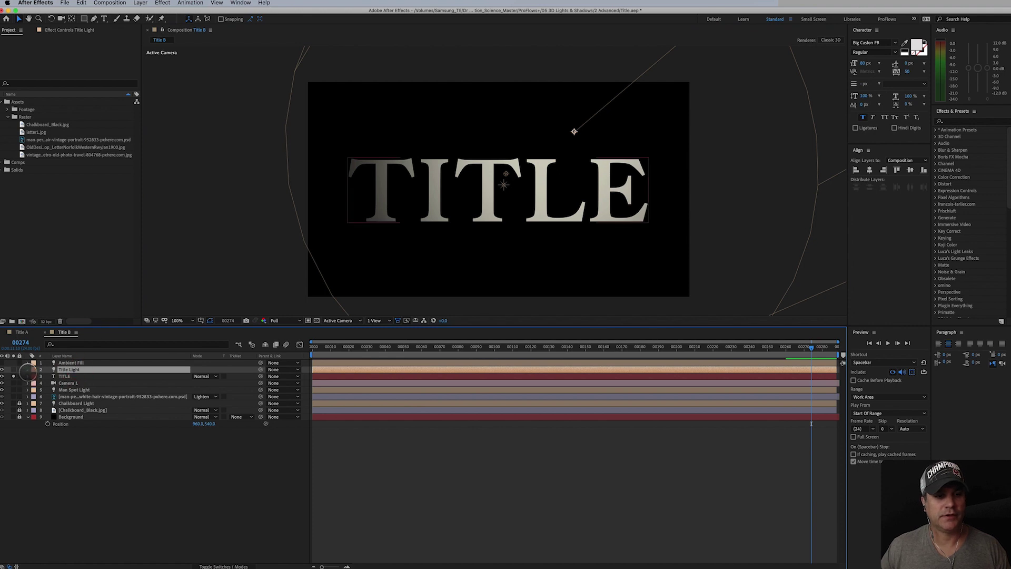
pyautogui.click(28, 369)
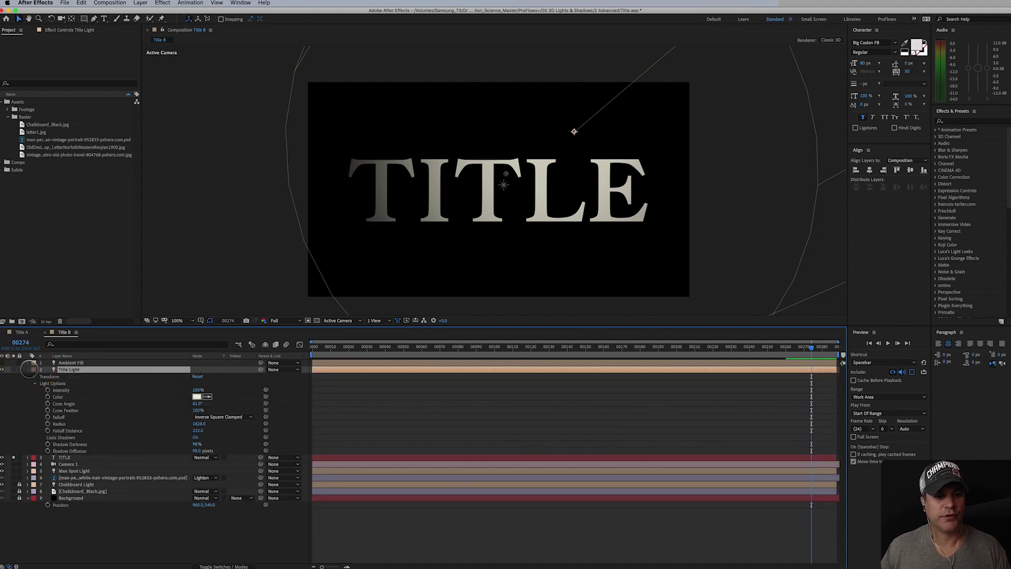
# Change Title Light's type to Point in its light settings, comparing it against Spot before applying.
pyautogui.click(28, 369)
pyautogui.click(139, 3)
pyautogui.click(144, 20)
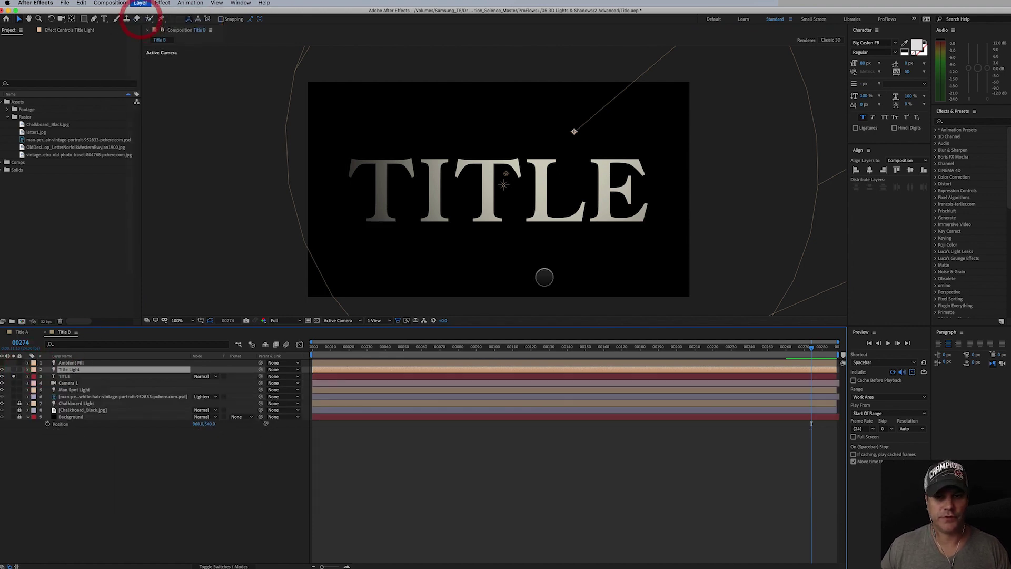
pyautogui.click(497, 279)
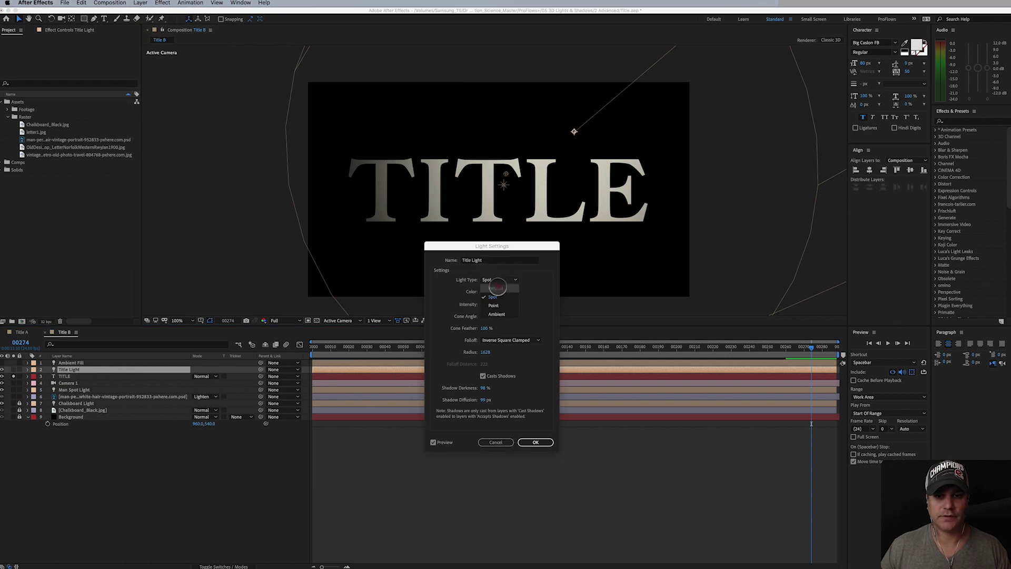
pyautogui.click(493, 306)
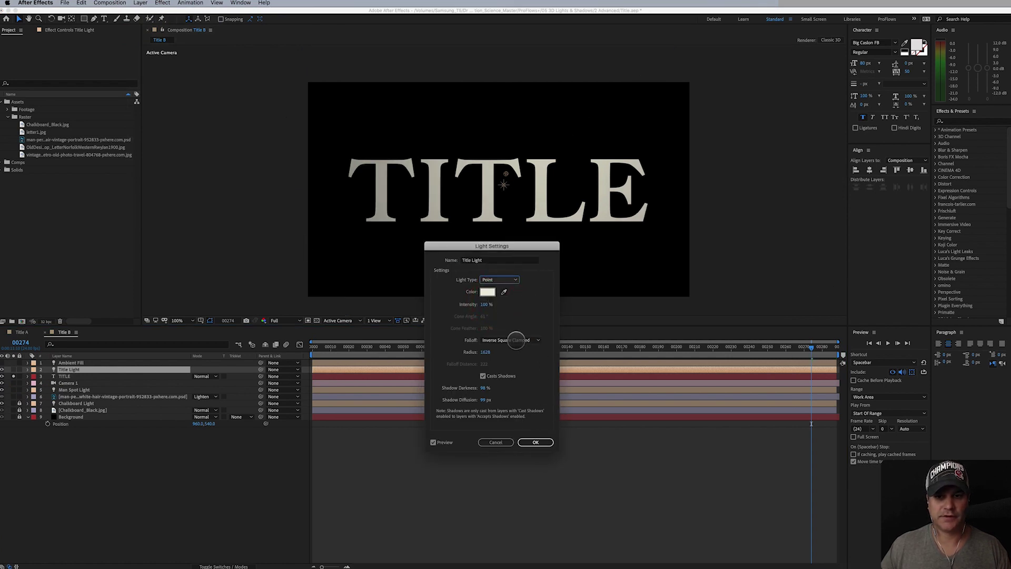
pyautogui.click(497, 279)
pyautogui.click(503, 295)
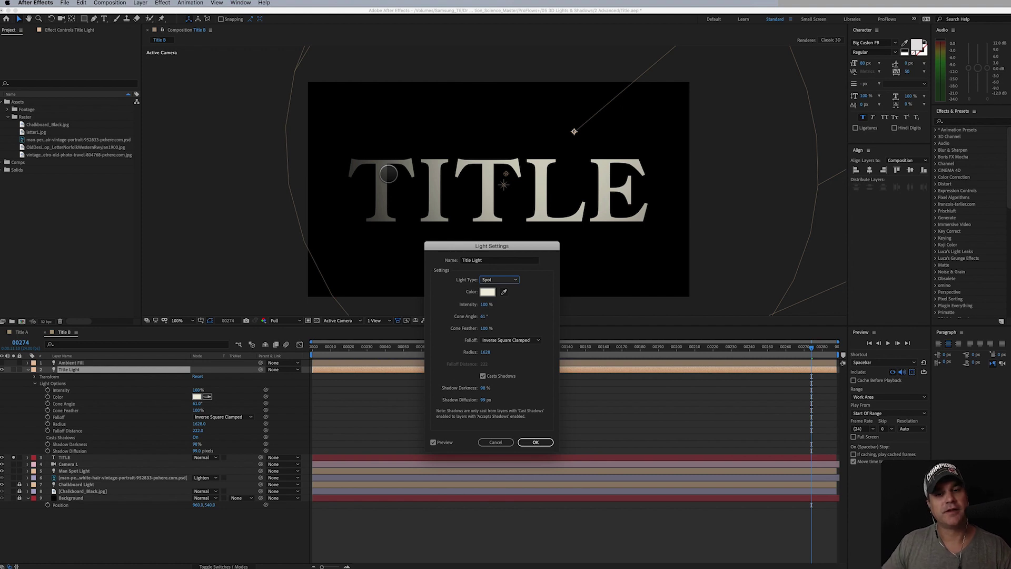
pyautogui.click(505, 281)
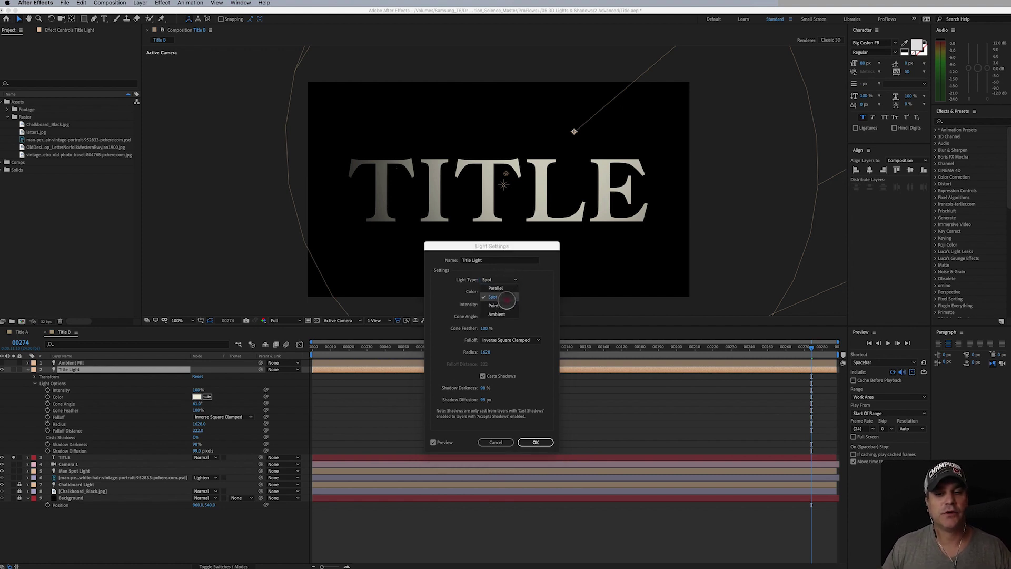
pyautogui.click(507, 304)
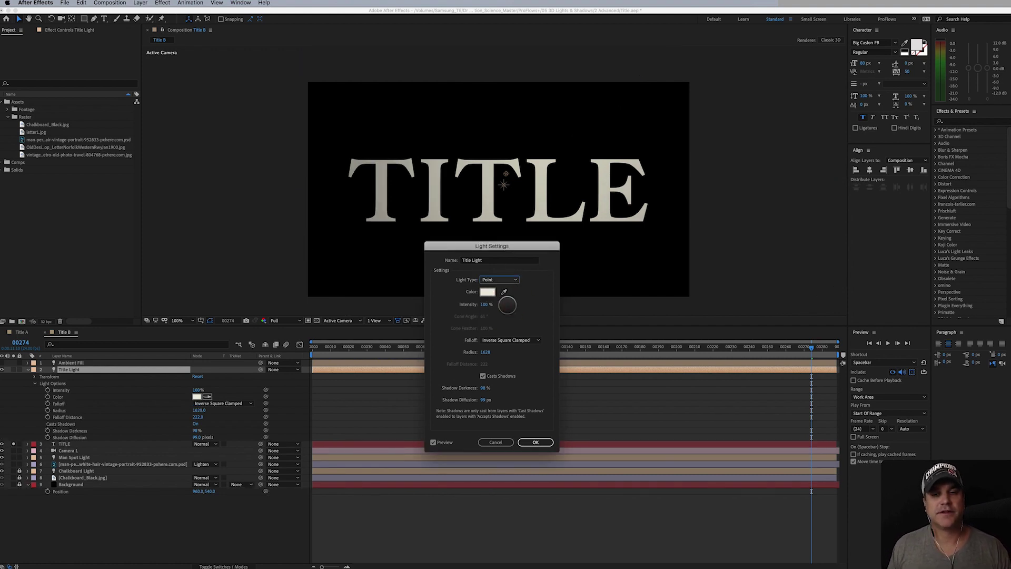
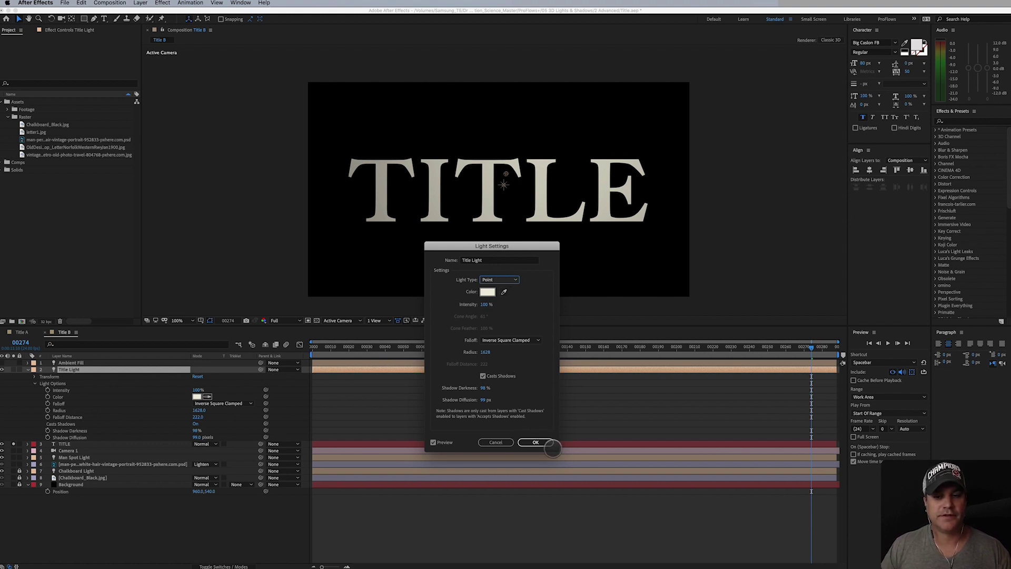
pyautogui.click(535, 442)
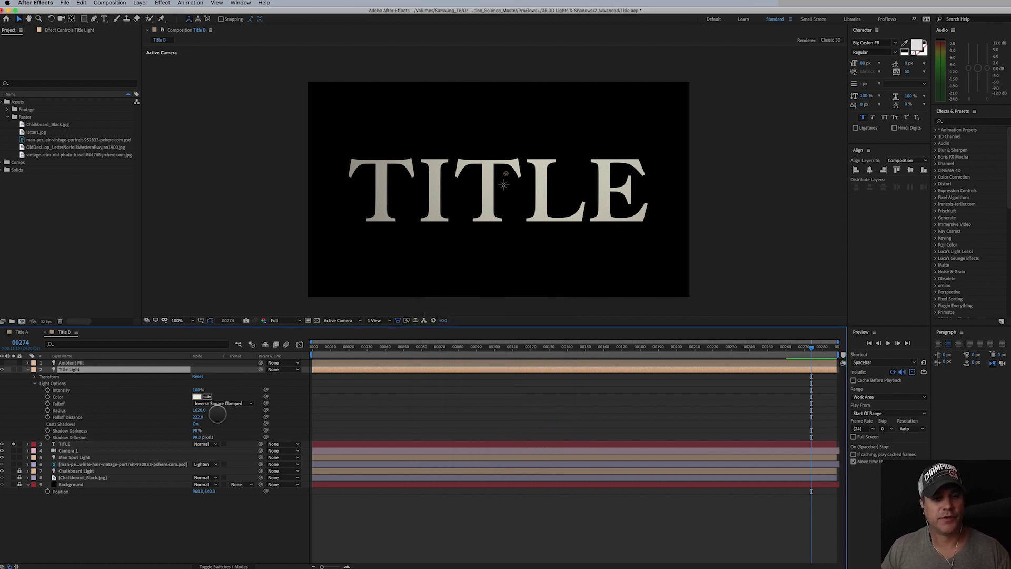
# Keep Title Light's Falloff at Inverse Square Clamped, collapse its properties, and turn off Solo for the TITLE layer.
pyautogui.click(214, 403)
pyautogui.click(209, 409)
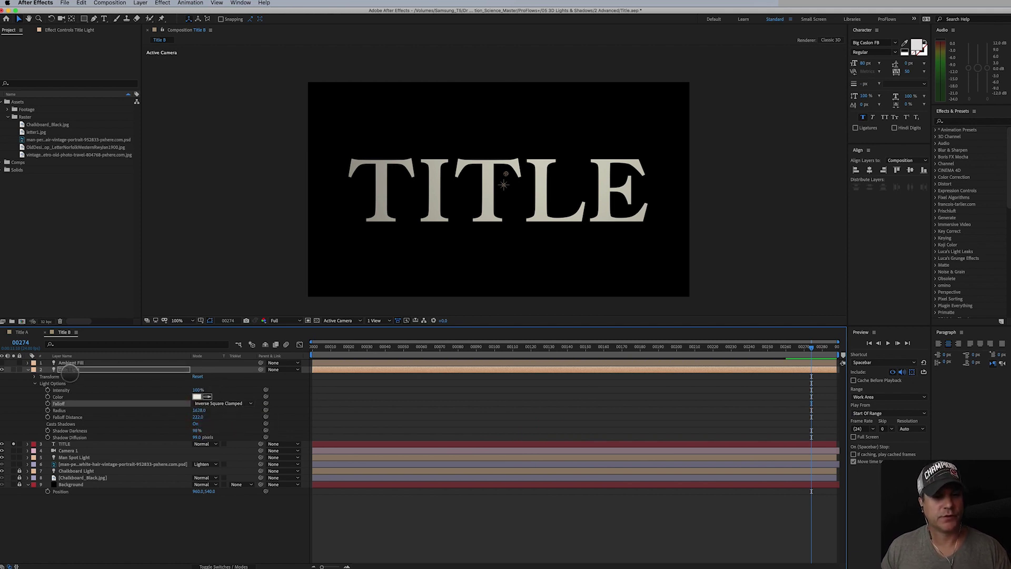
pyautogui.click(27, 369)
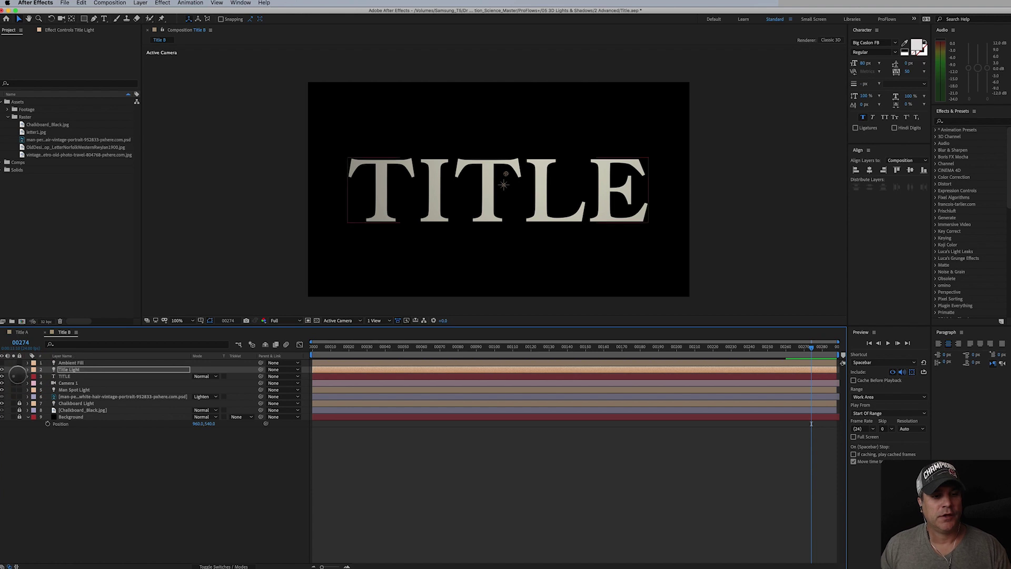
pyautogui.click(14, 376)
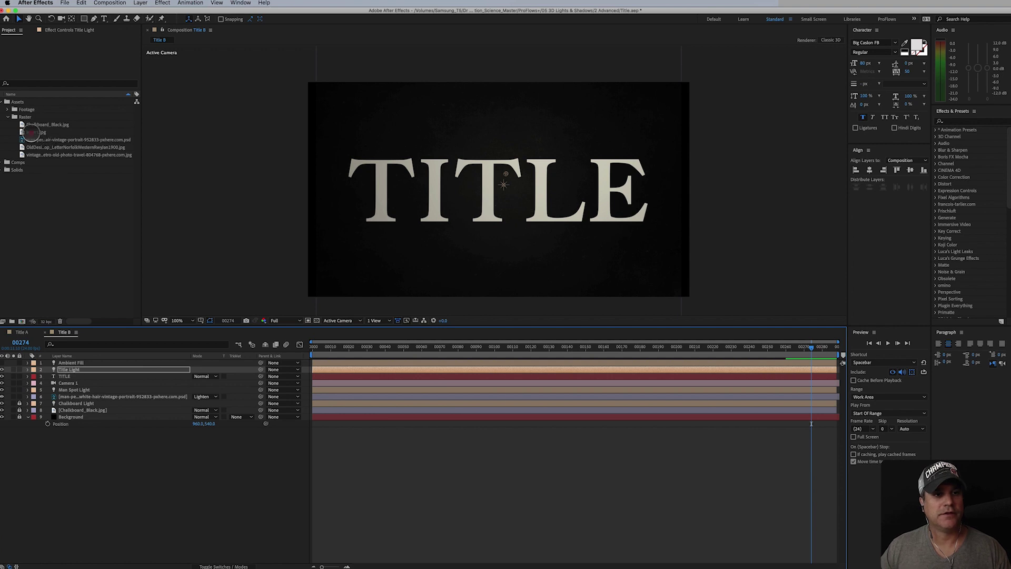
# Add letter1.jpg as the uppermost layer and move it down in the frame to reveal the letter's upper edge.
pyautogui.click(35, 132)
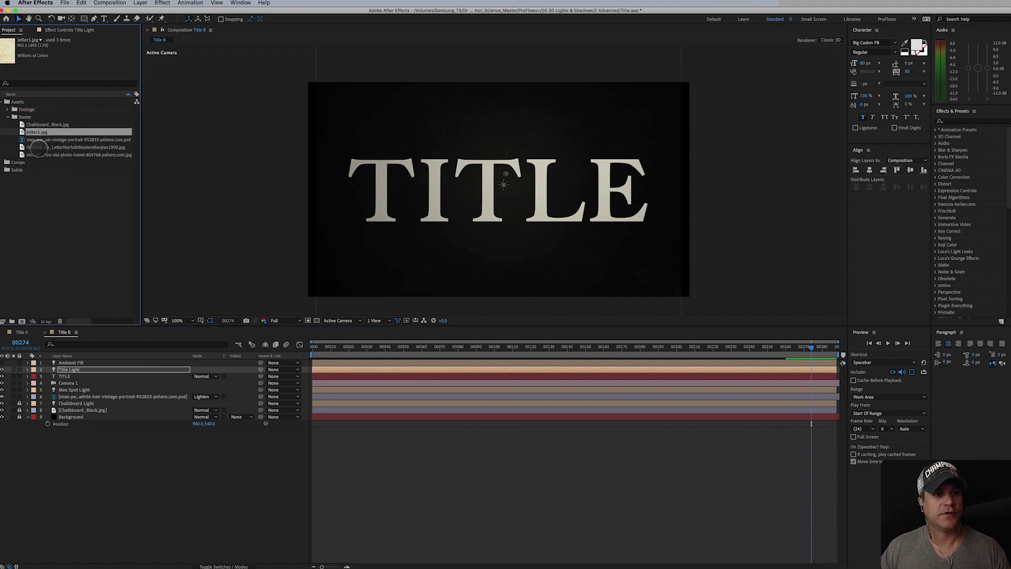
pyautogui.click(36, 154)
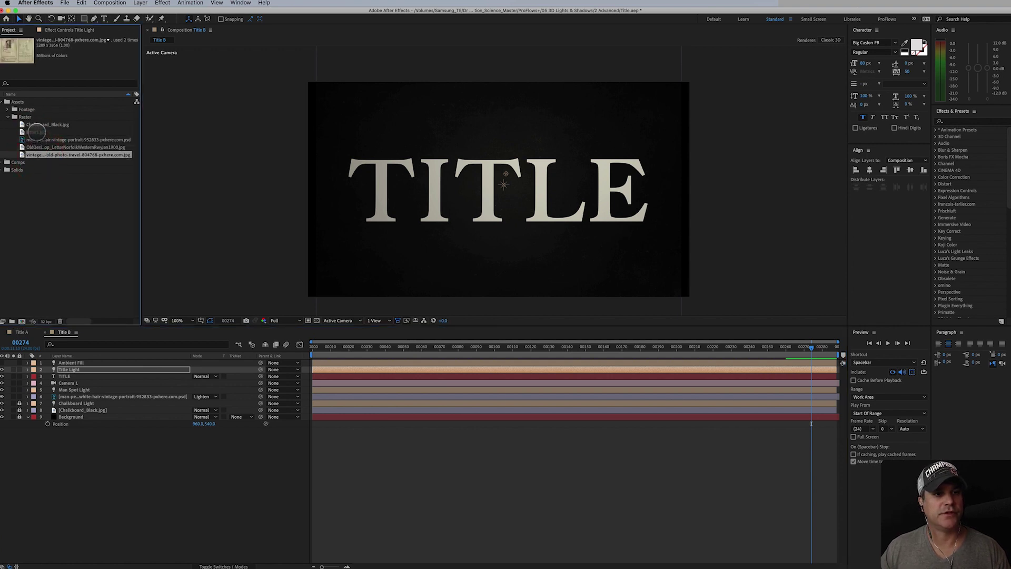
pyautogui.moveTo(35, 132); pyautogui.dragTo(86, 357)
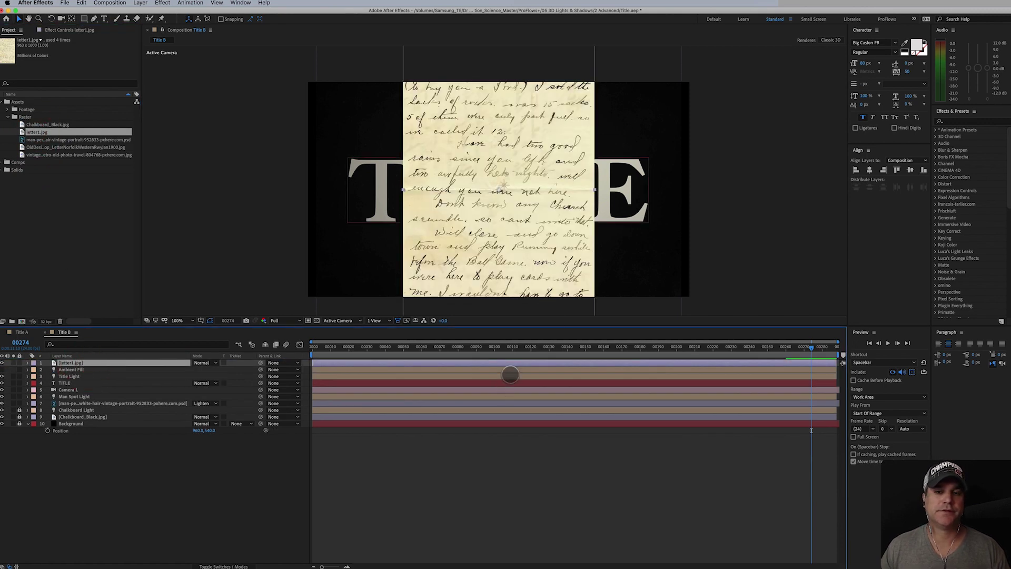
pyautogui.moveTo(537, 168); pyautogui.dragTo(488, 248)
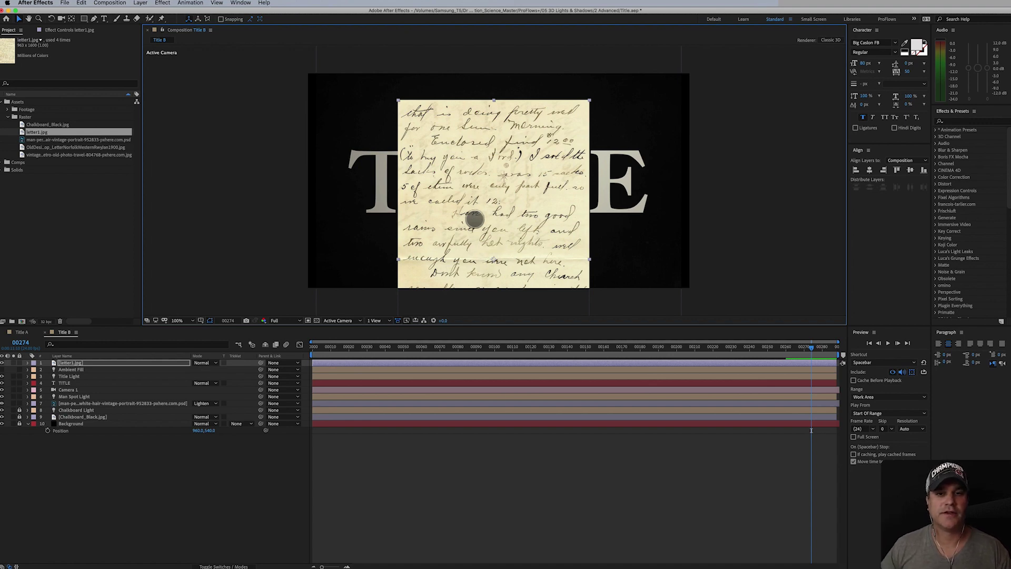
pyautogui.moveTo(487, 185); pyautogui.dragTo(487, 240)
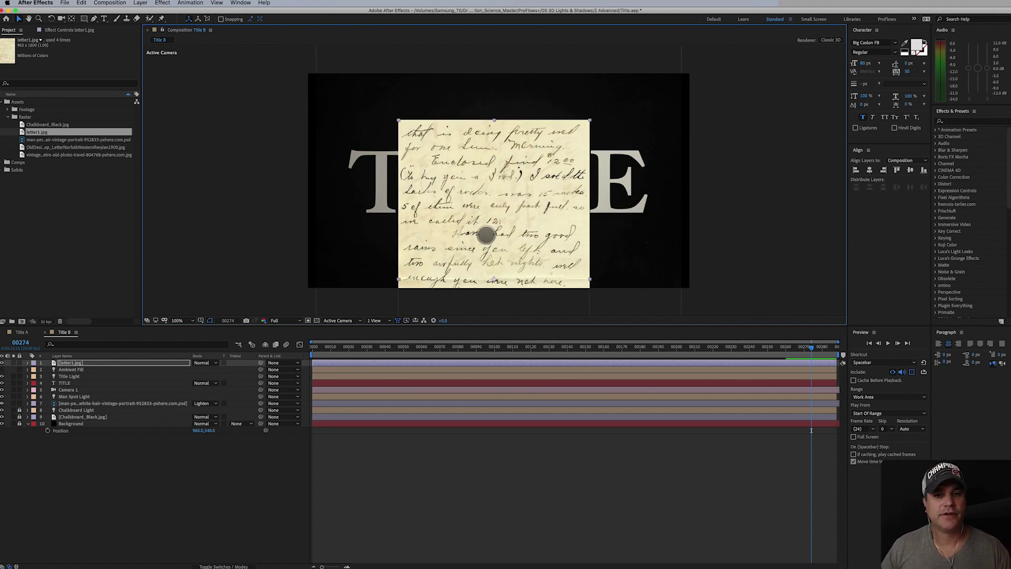
# Draw a rectangular mask around the upper part of the letter1.jpg layer and undo the extra second mask.
pyautogui.click(86, 19)
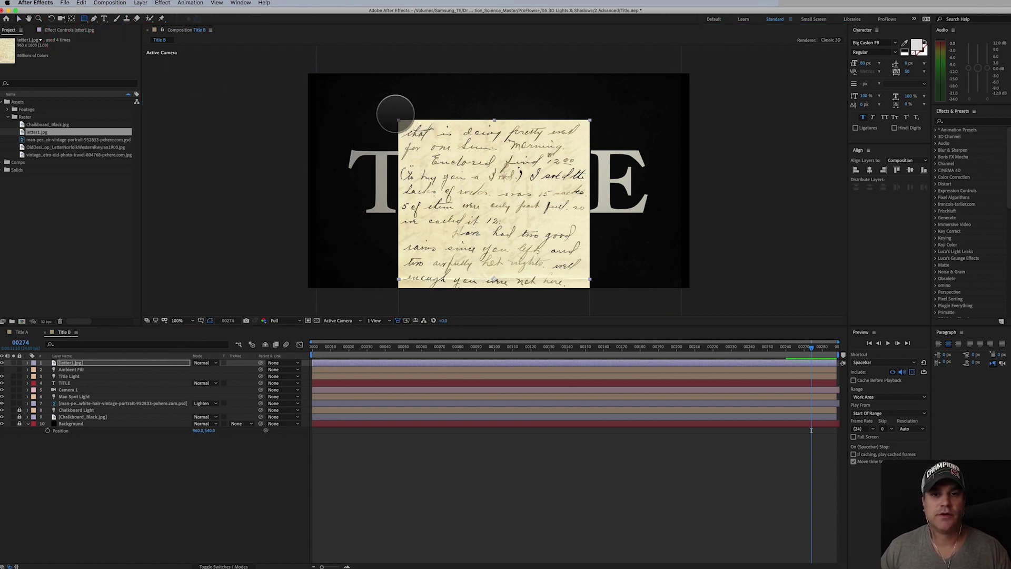
pyautogui.moveTo(390, 114); pyautogui.dragTo(596, 271)
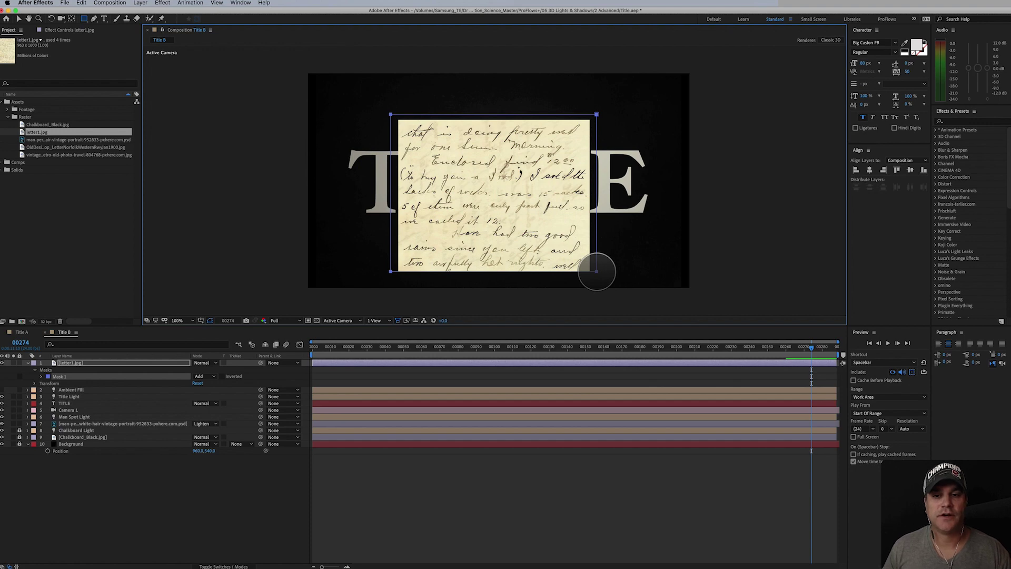
pyautogui.moveTo(596, 272); pyautogui.dragTo(589, 234)
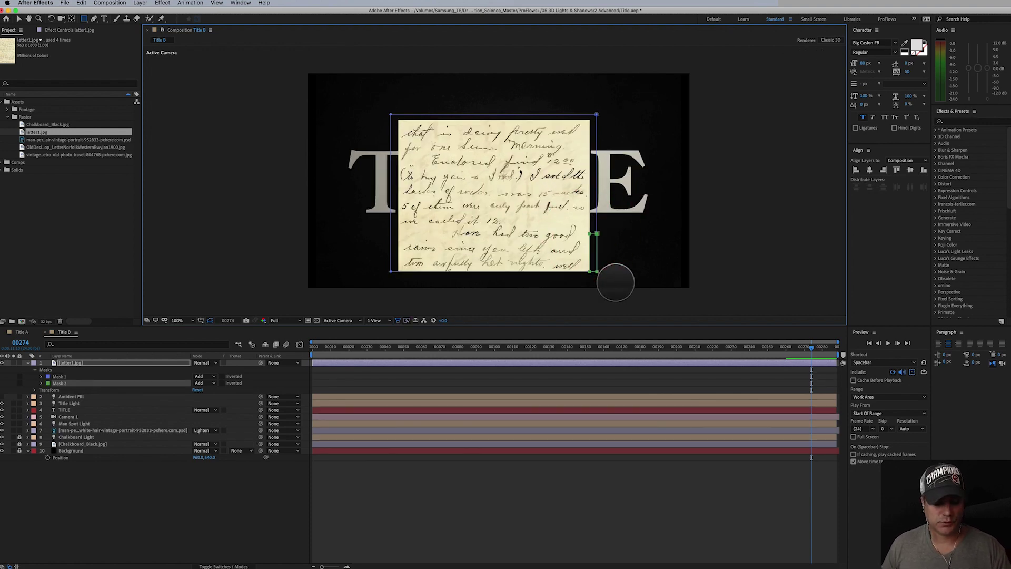
pyautogui.hotkey('ctrl', 'z')
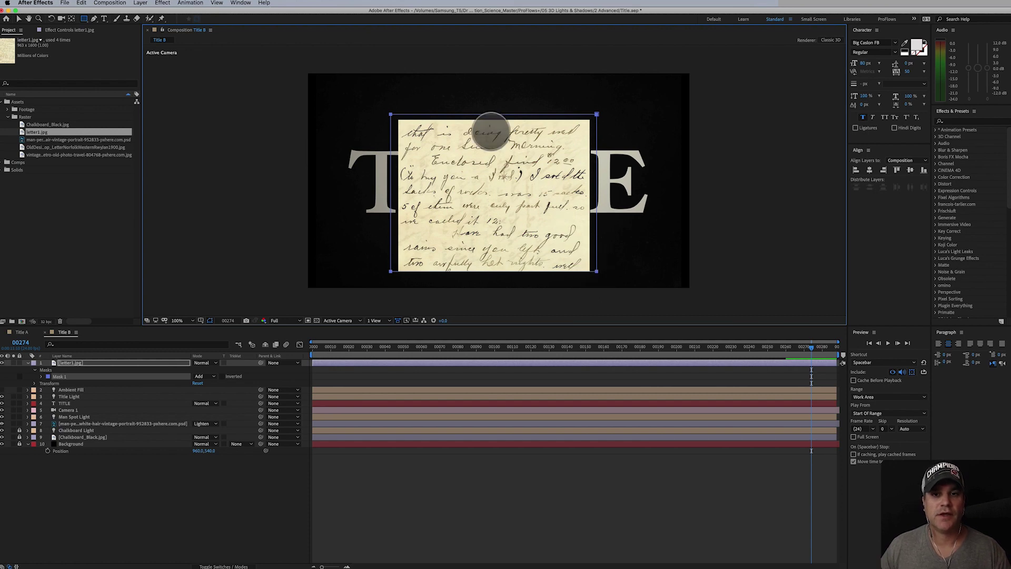
# Try shifting the rectangular mask lower over the letter, and delete the mask from letter1.jpg.
pyautogui.press('v')
pyautogui.click(459, 115)
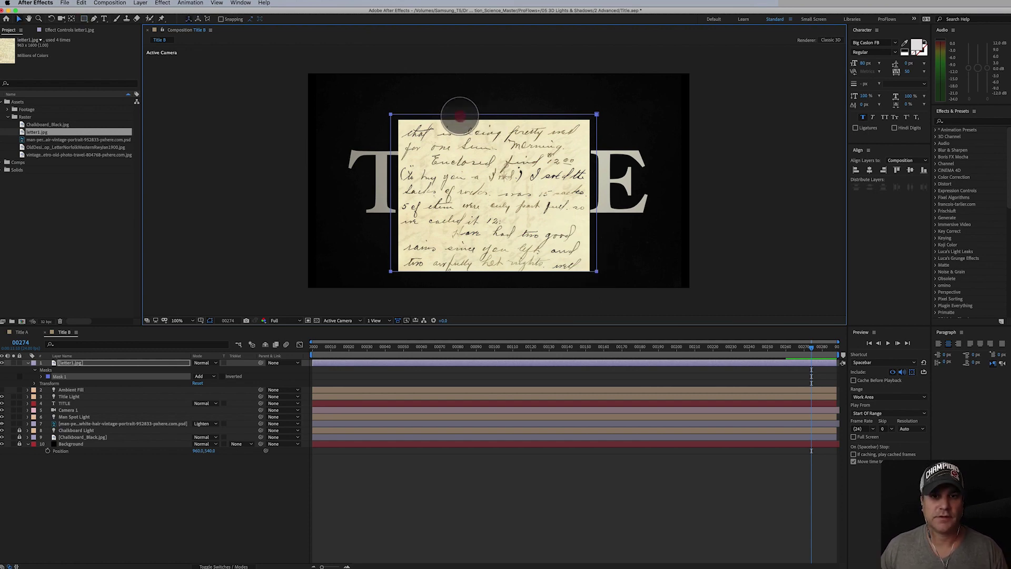
pyautogui.moveTo(460, 116); pyautogui.dragTo(459, 149)
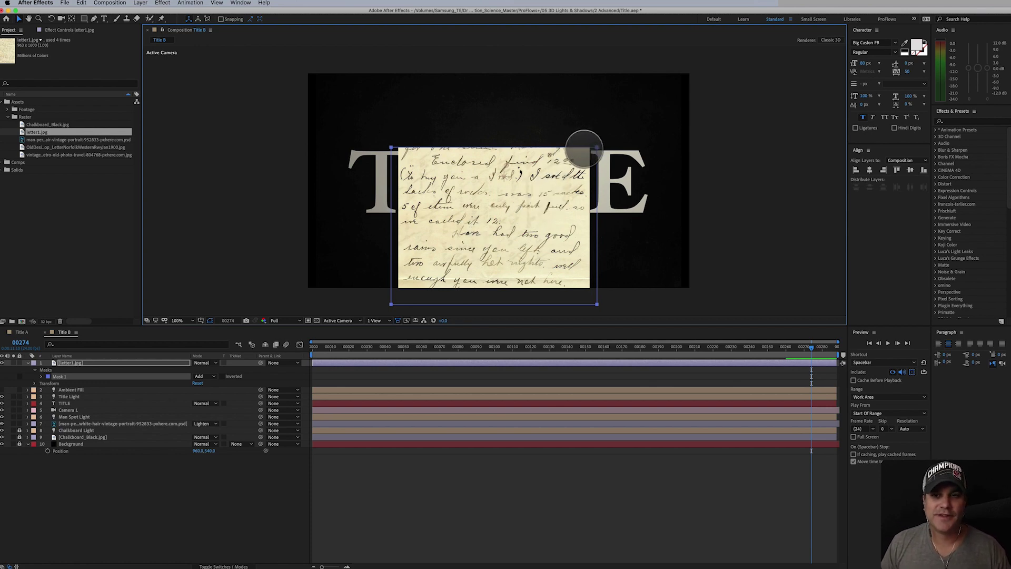
pyautogui.moveTo(596, 149); pyautogui.dragTo(594, 150)
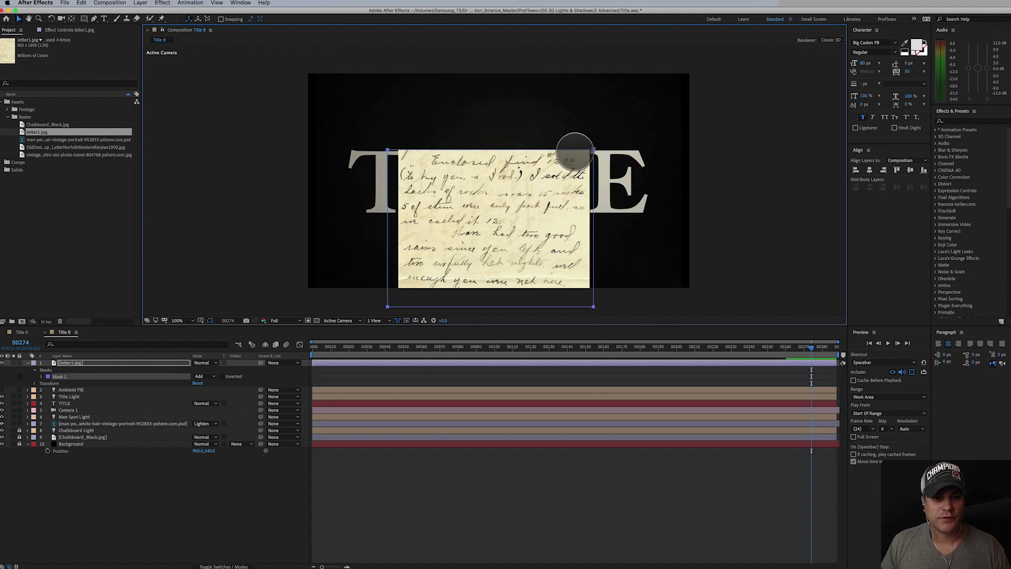
pyautogui.click(53, 375)
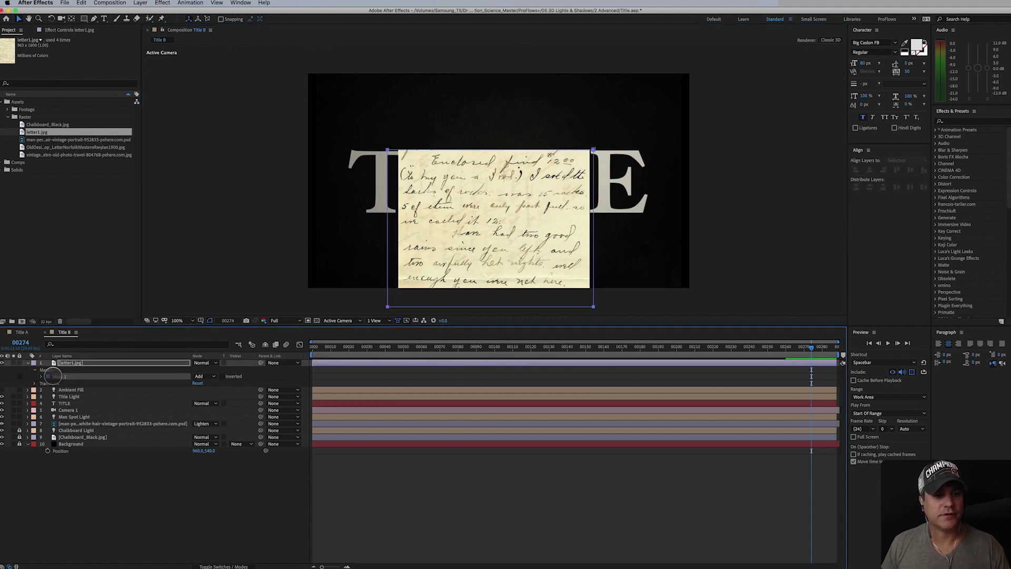
pyautogui.press('Delete')
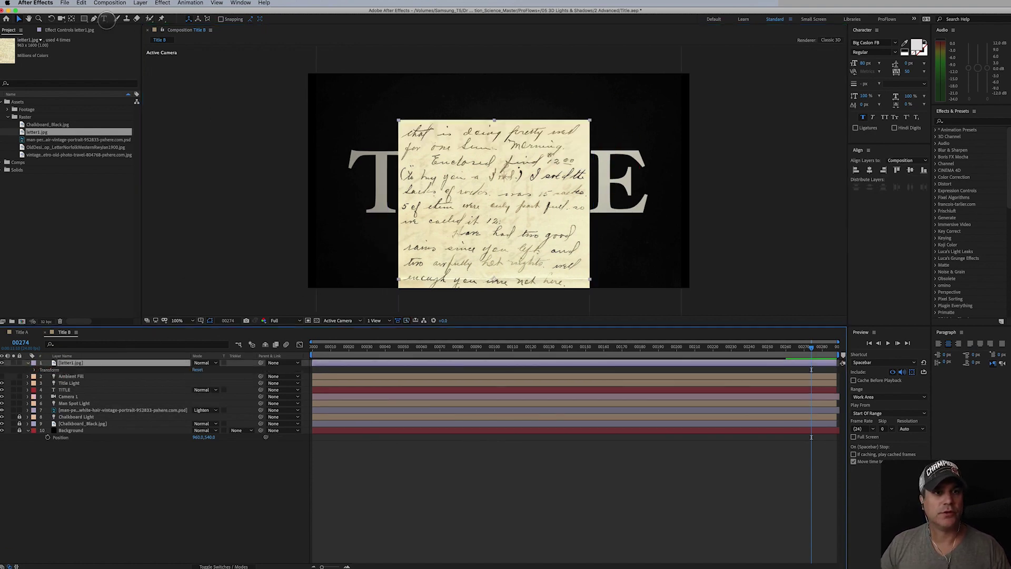
# Start a Pen tool mask on letter1.jpg, tracing above the "Enclosed find" line and down the letter's right edge.
pyautogui.click(94, 18)
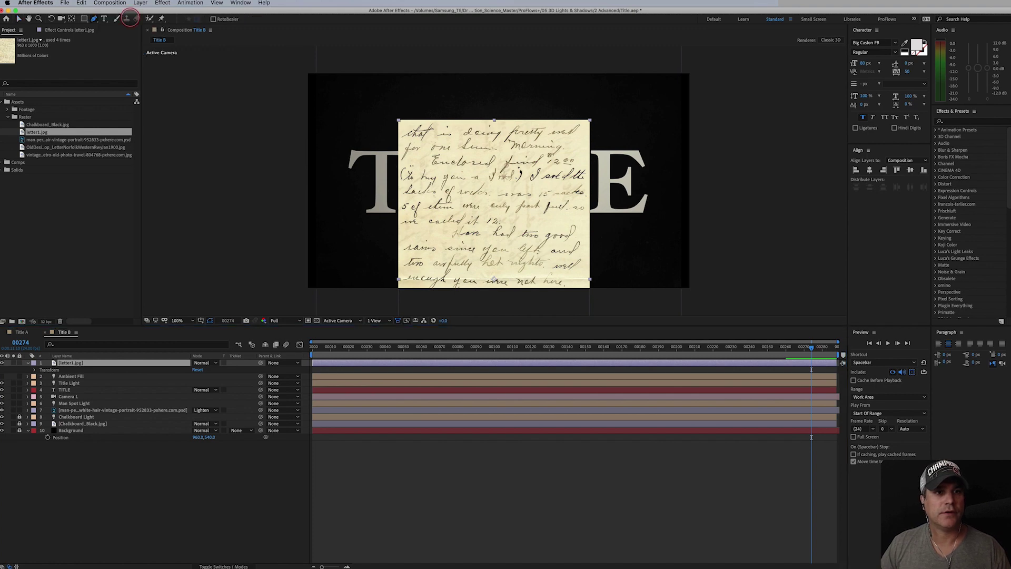
pyautogui.press('.')
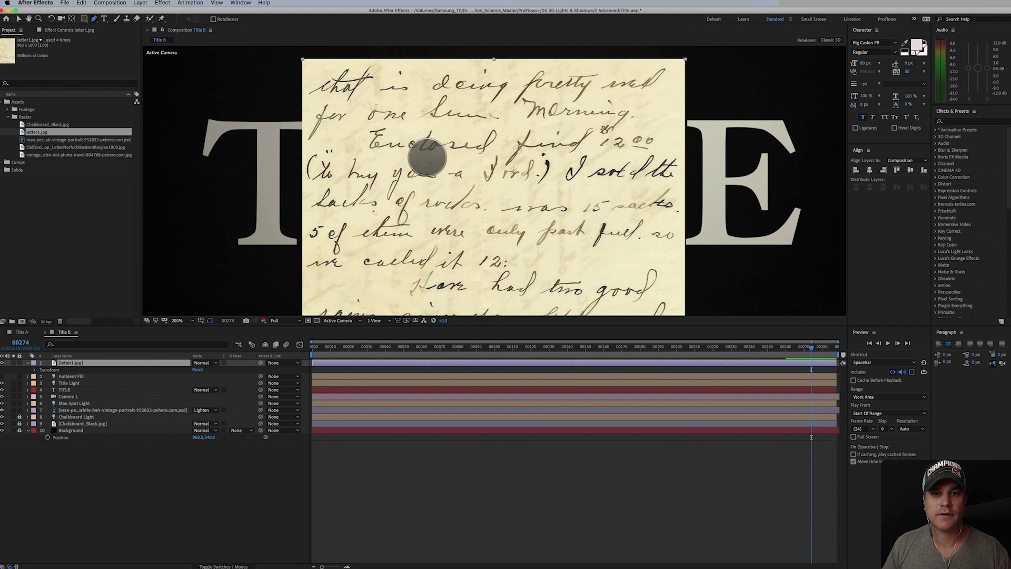
pyautogui.click(325, 133)
pyautogui.click(365, 125)
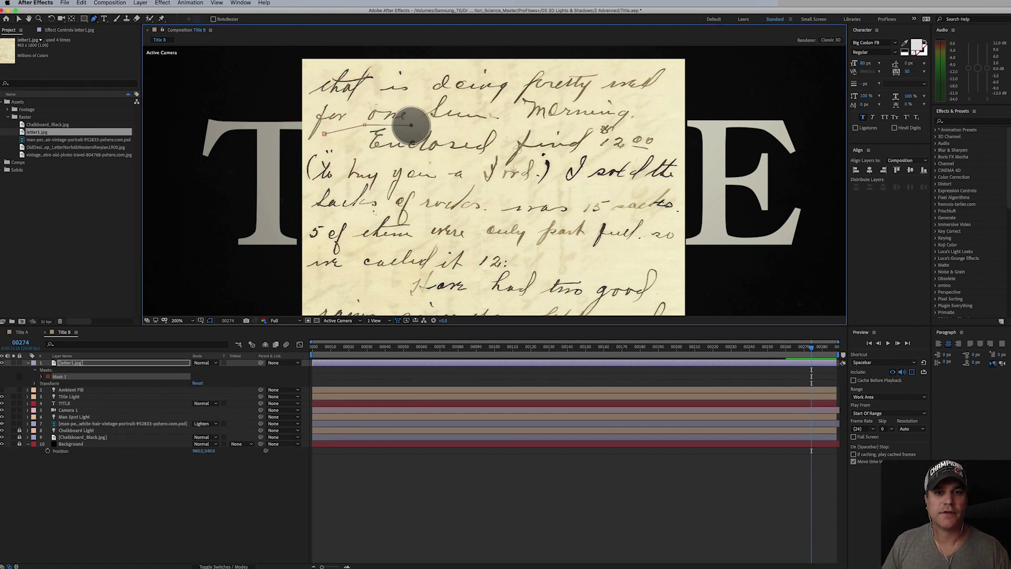
pyautogui.click(412, 125)
pyautogui.click(506, 124)
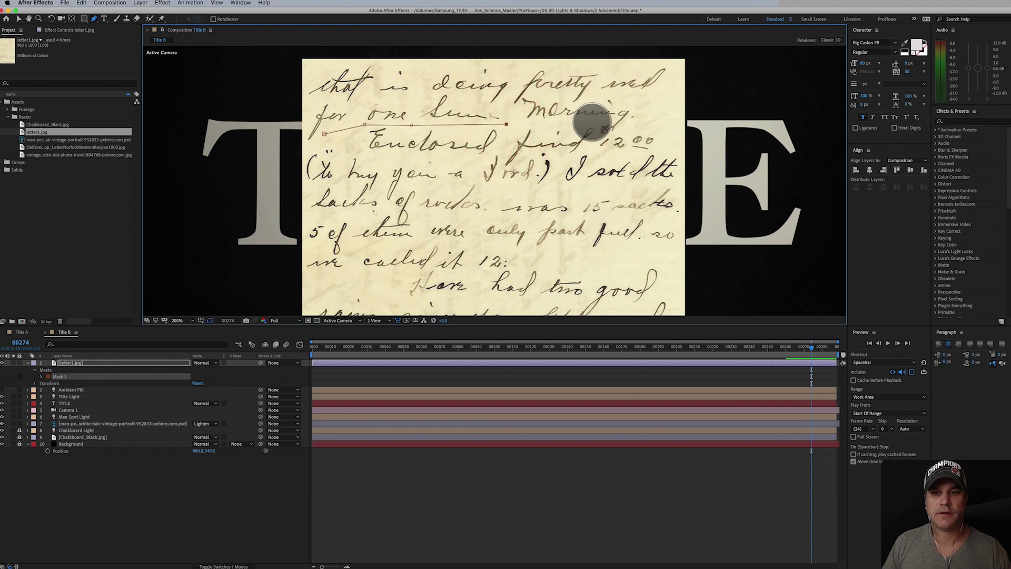
pyautogui.click(600, 123)
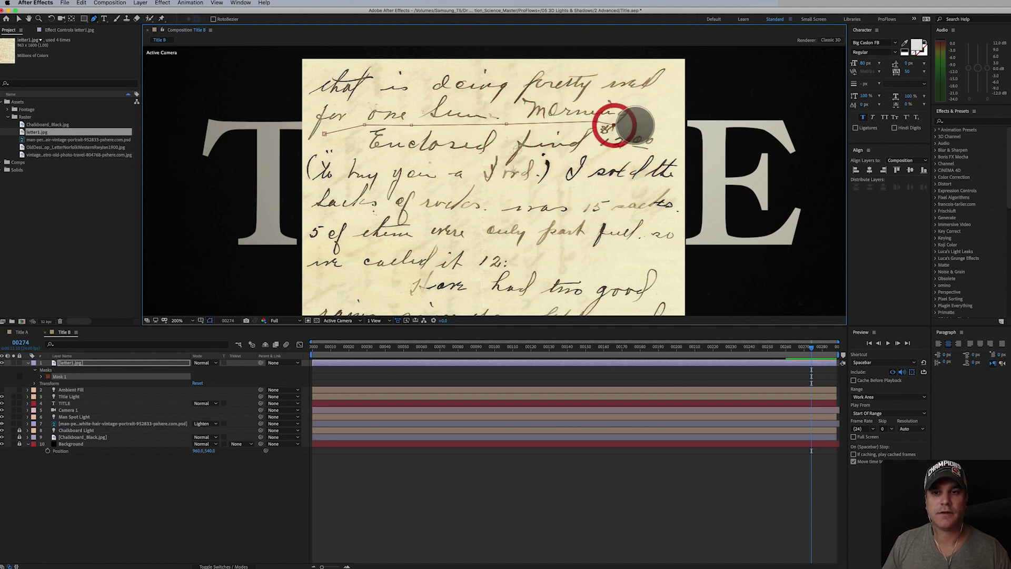
pyautogui.click(672, 128)
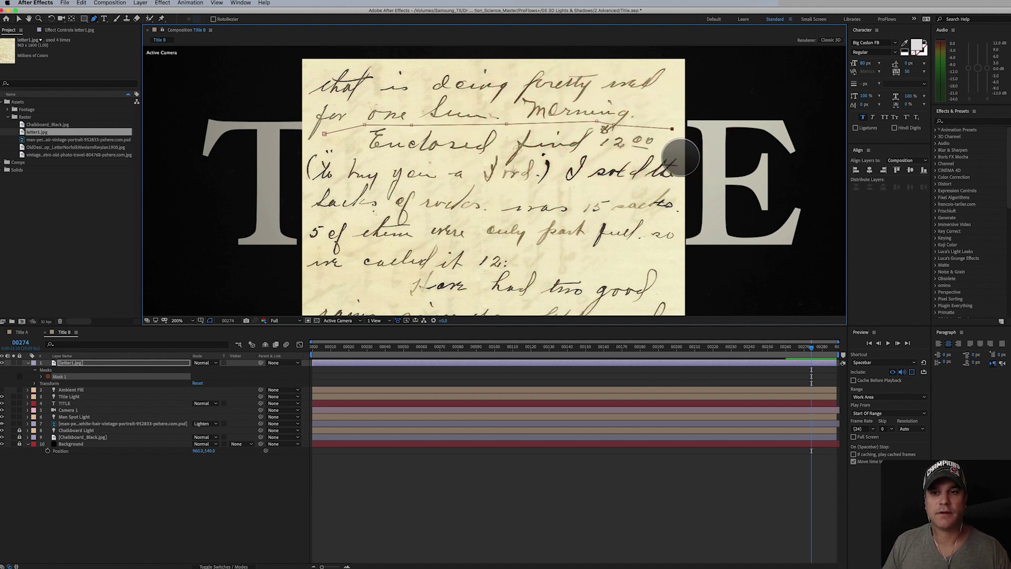
pyautogui.click(684, 174)
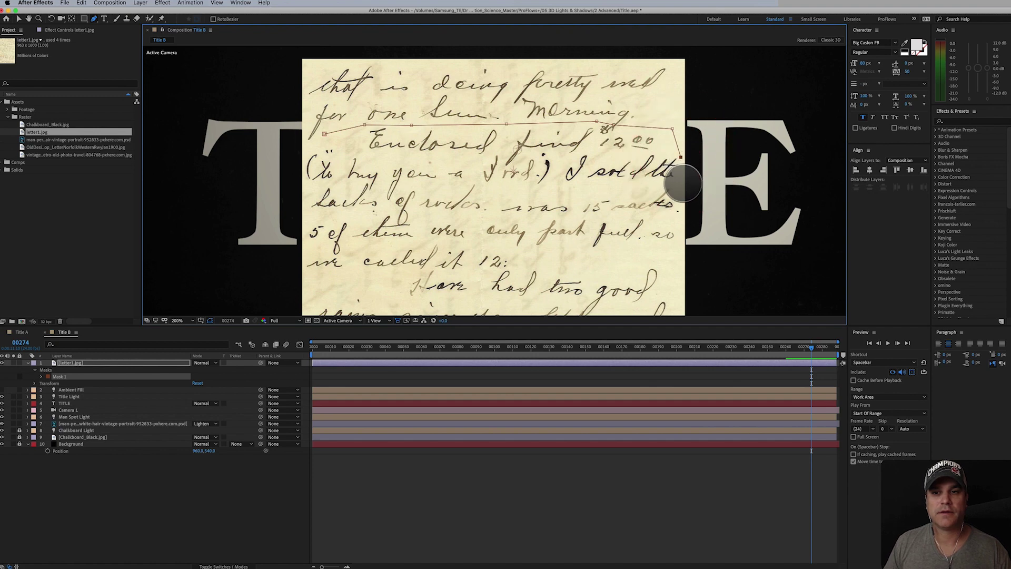
pyautogui.click(675, 182)
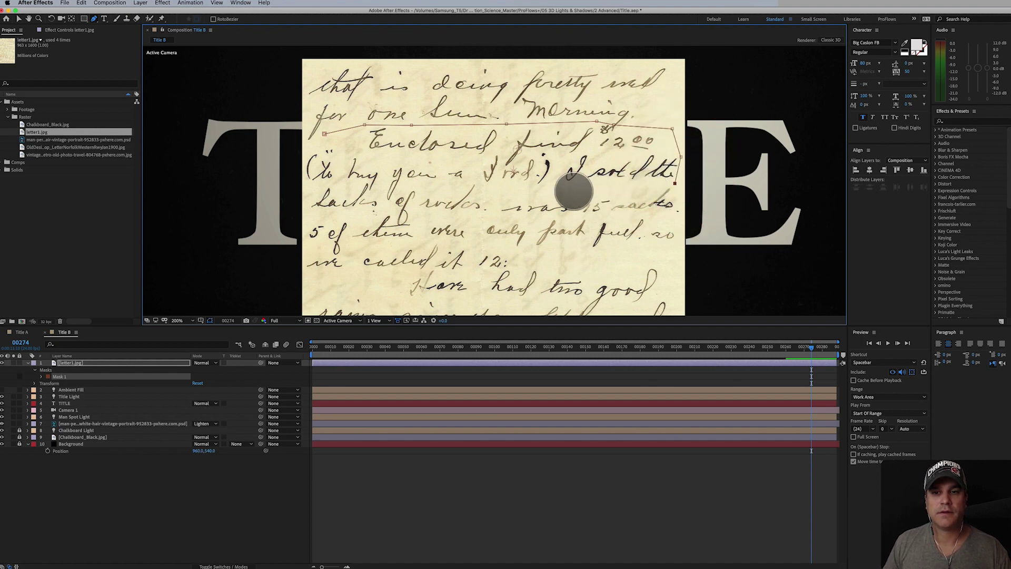
# Trace the letter1.jpg mask beneath the "to buy you a" line, dipping around the descender, and close it up the letter's left side.
pyautogui.click(571, 191)
pyautogui.click(491, 190)
pyautogui.click(477, 180)
pyautogui.click(449, 184)
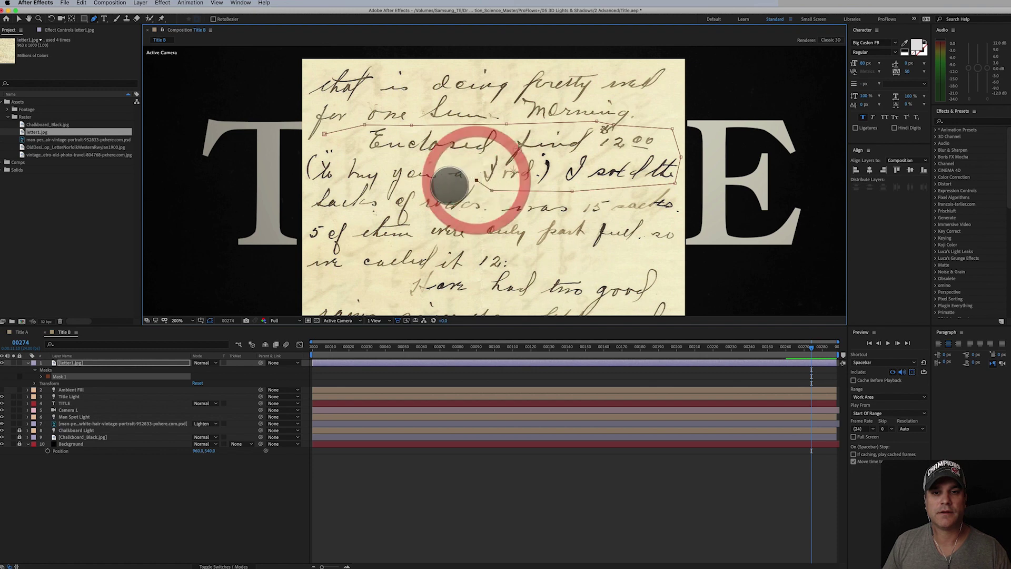
pyautogui.click(404, 186)
pyautogui.click(389, 203)
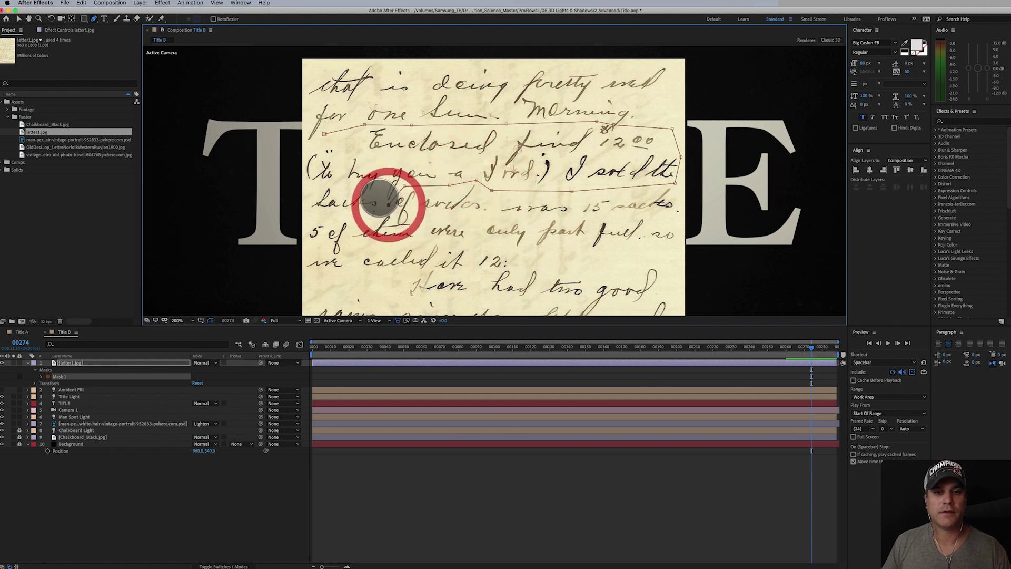
pyautogui.click(378, 195)
pyautogui.click(366, 189)
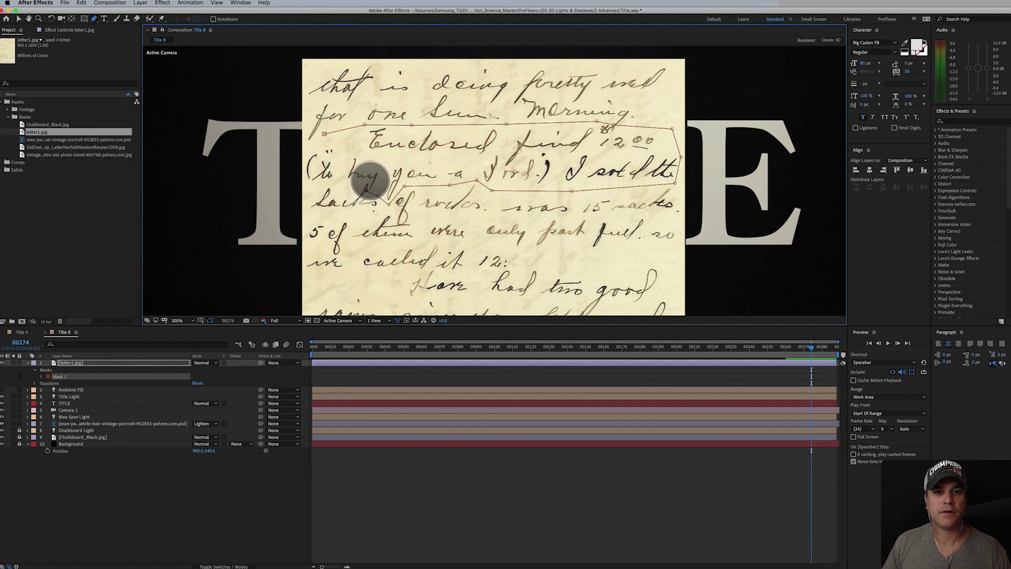
pyautogui.click(369, 181)
pyautogui.click(315, 180)
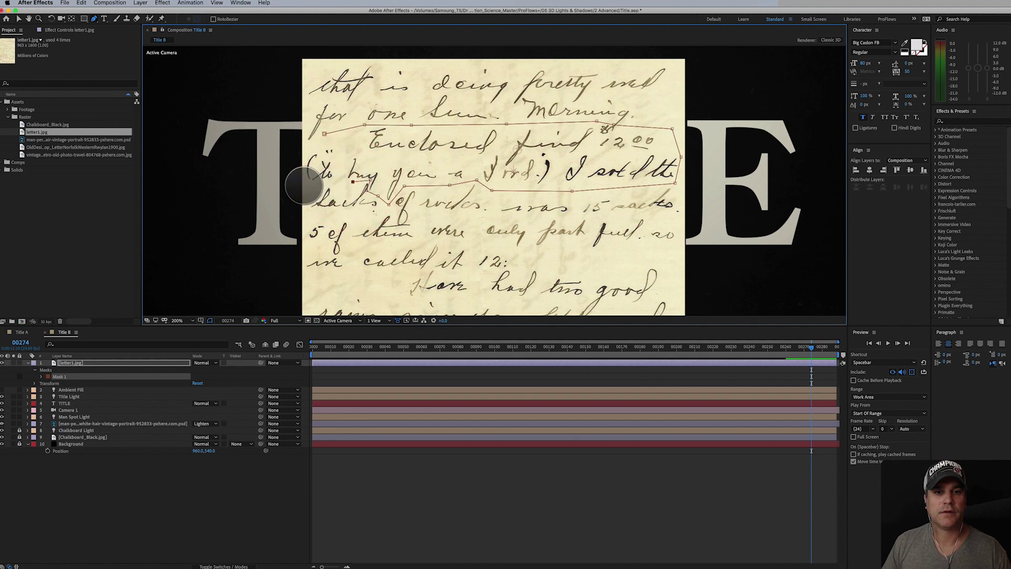
pyautogui.click(304, 184)
pyautogui.click(304, 150)
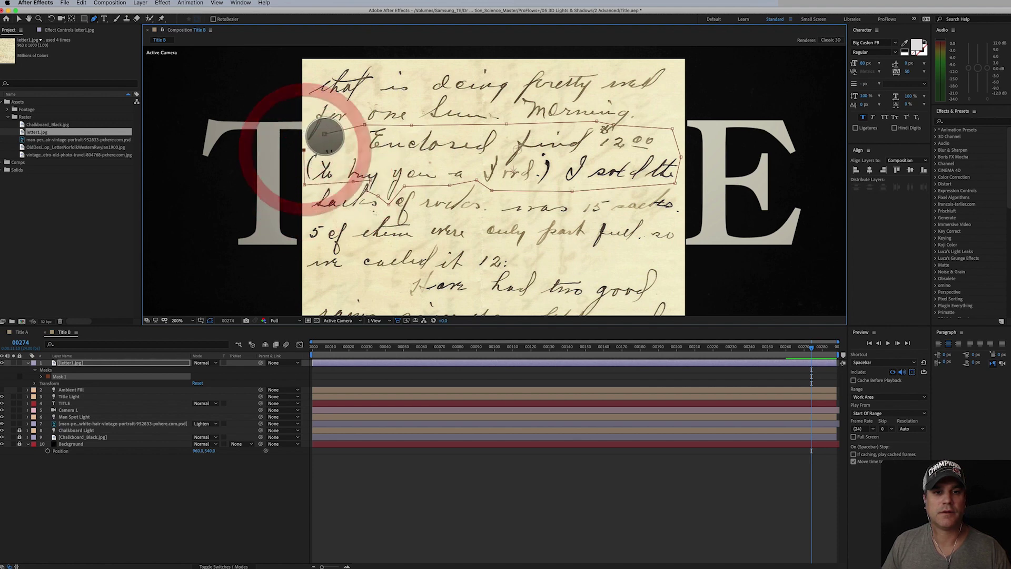
pyautogui.click(324, 135)
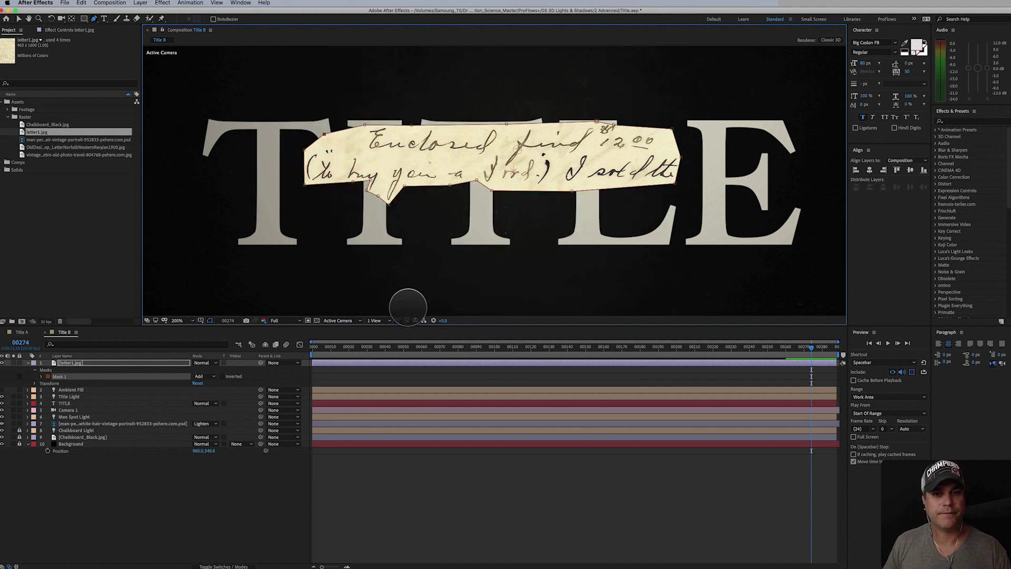
# Apply the Invert and Black & White effects to the letter1.jpg layer.
pyautogui.click(111, 361)
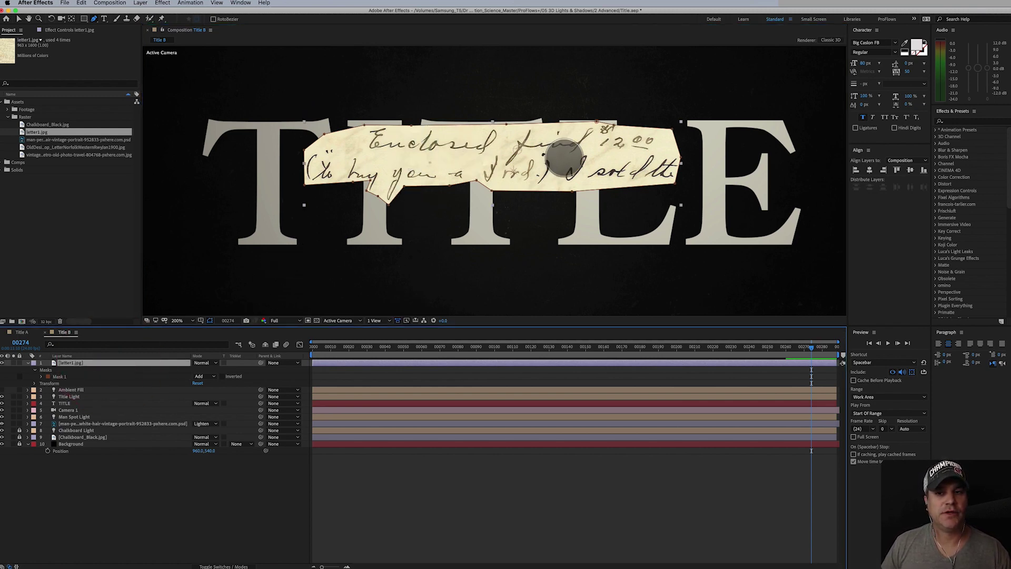
pyautogui.click(163, 3)
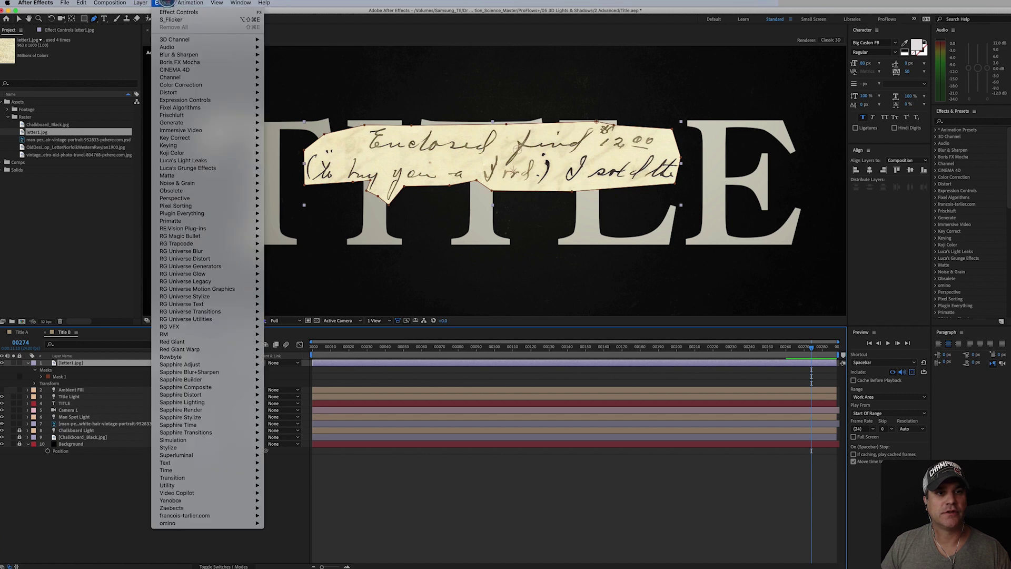
pyautogui.moveTo(269, 74)
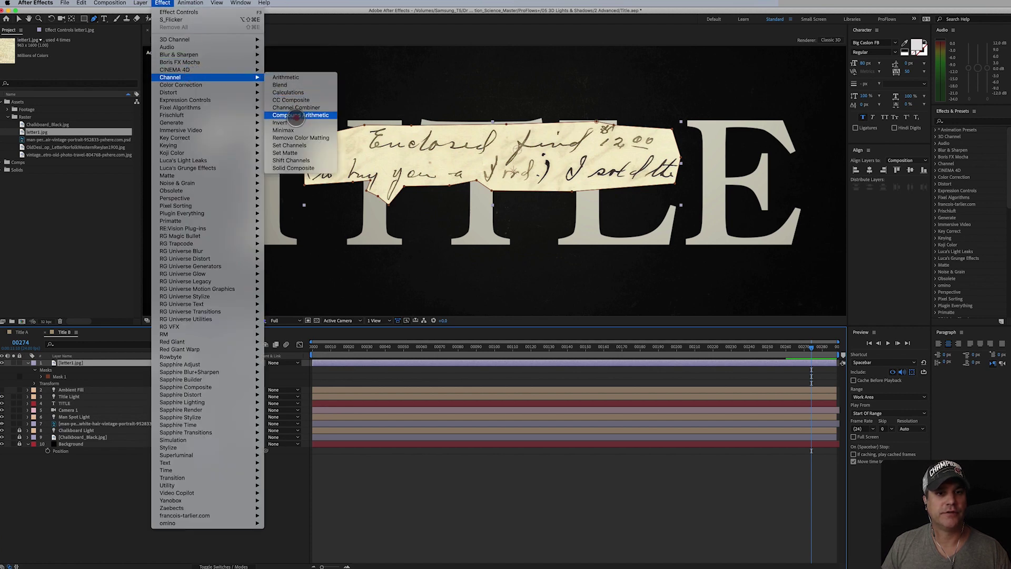
pyautogui.click(293, 123)
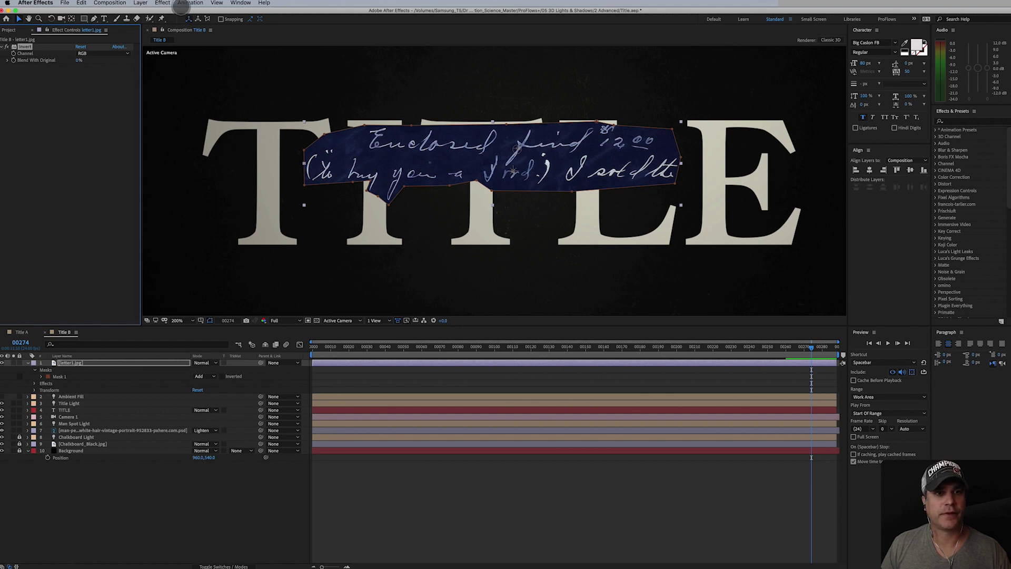
pyautogui.click(163, 2)
pyautogui.moveTo(186, 84)
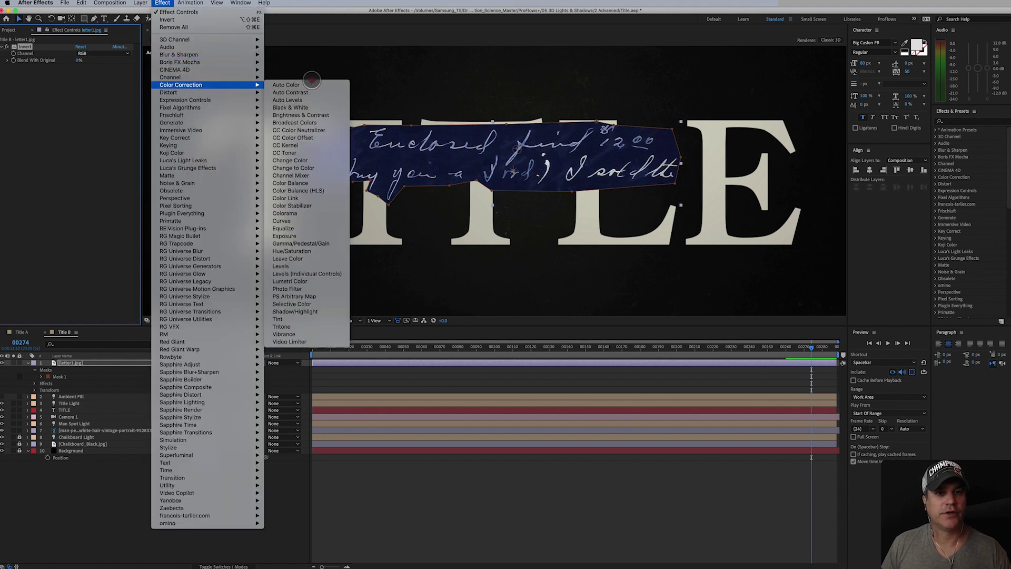
pyautogui.click(322, 108)
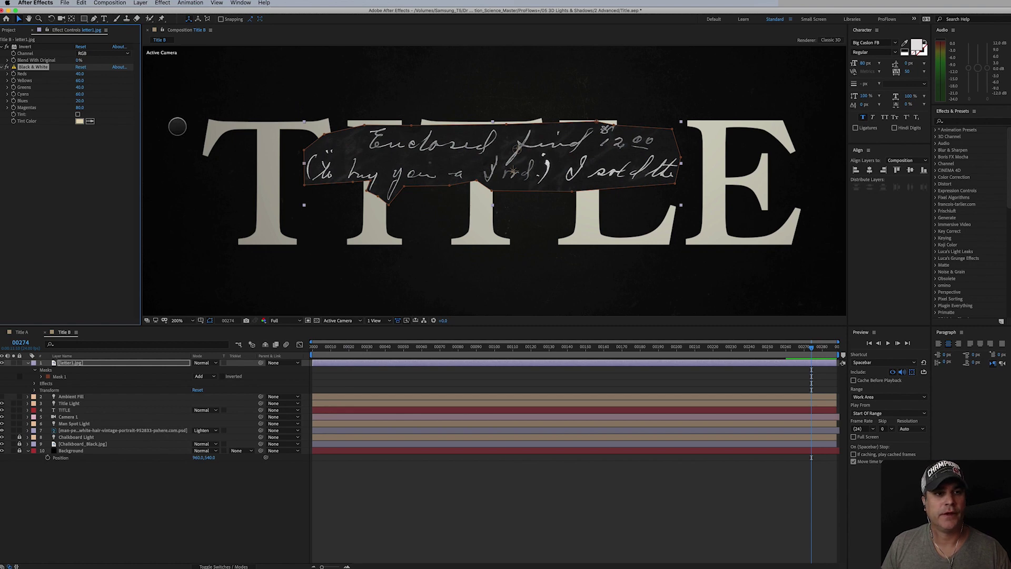
# Add a Levels effect to letter1.jpg and set the layer's blending mode to Screen.
pyautogui.click(162, 3)
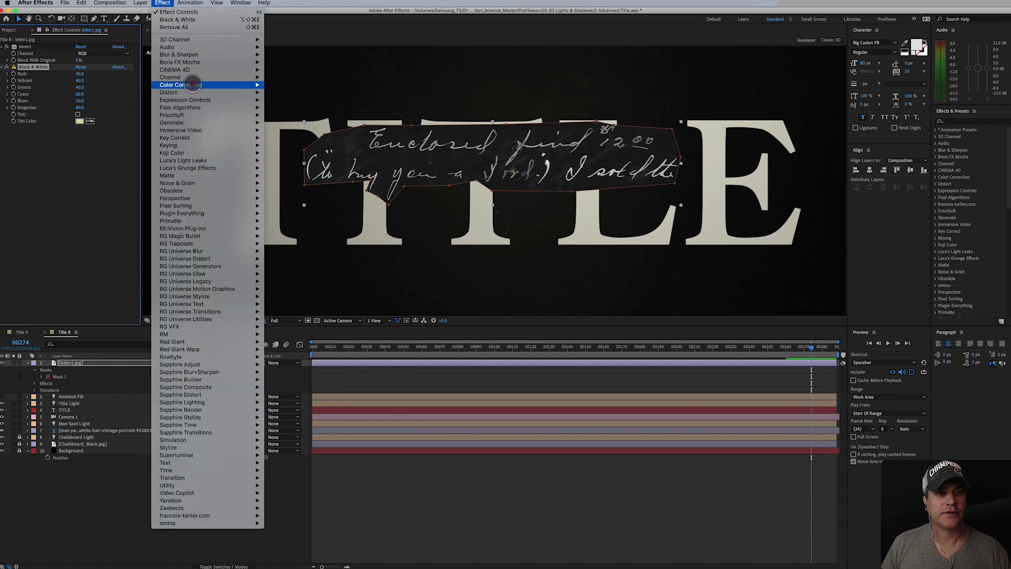
pyautogui.moveTo(190, 85)
pyautogui.click(310, 266)
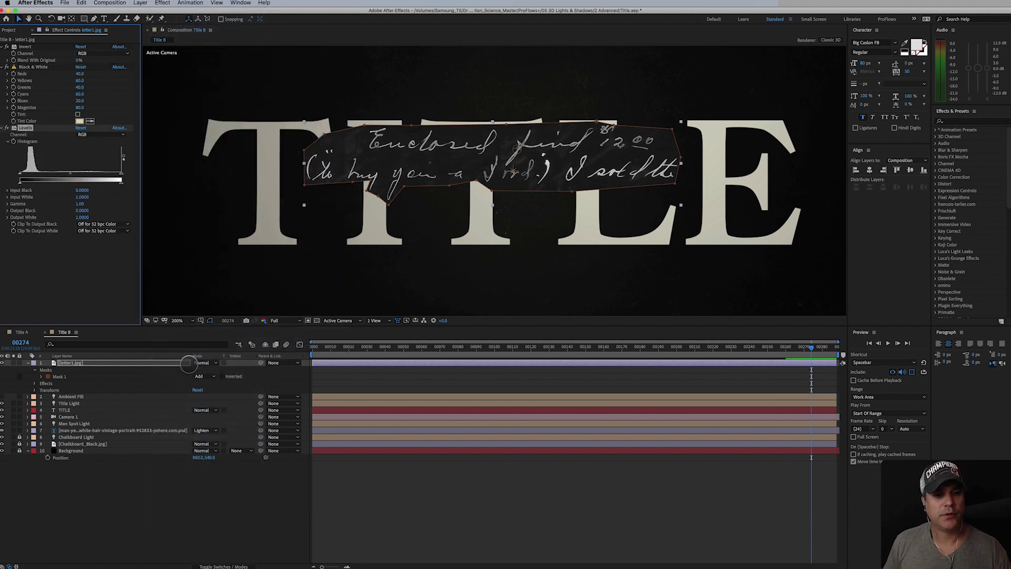
pyautogui.click(200, 362)
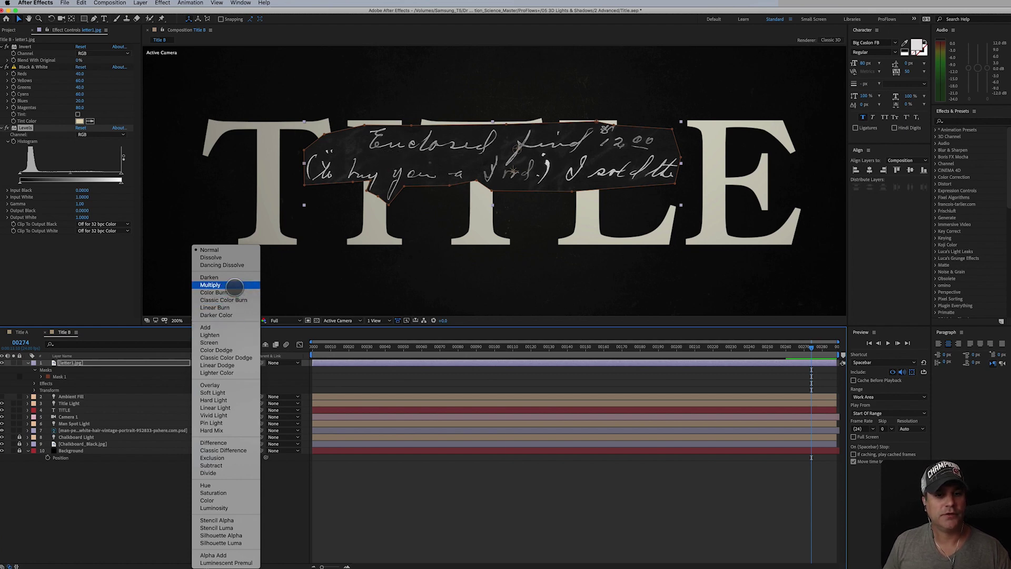
pyautogui.click(241, 342)
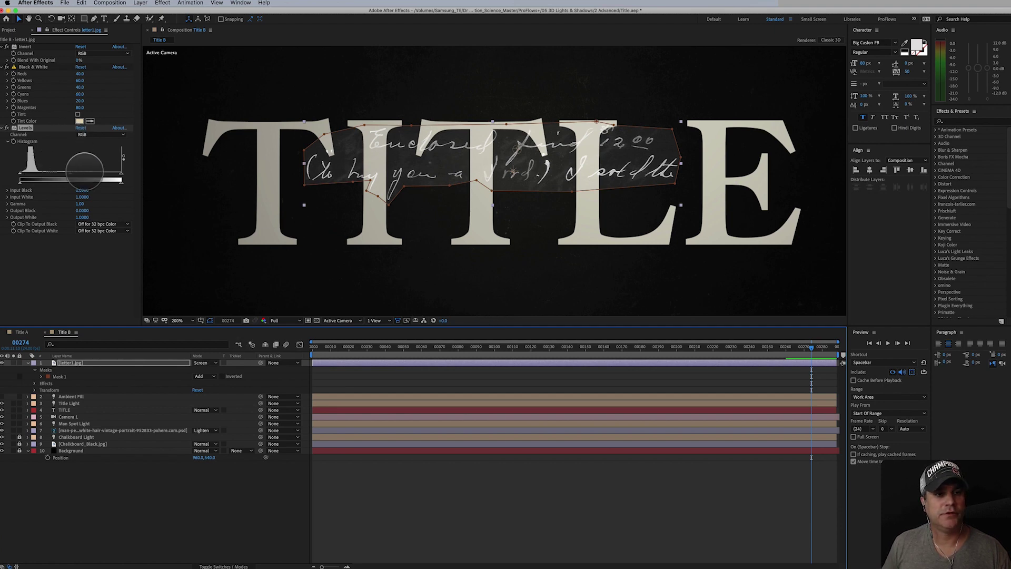
# Adjust letter1.jpg's Levels to Input Black 0.1174 and Gamma 0.88, darkening the paper background around the handwriting.
pyautogui.moveTo(121, 174)
pyautogui.mouseDown()
pyautogui.moveTo(62, 176)
pyautogui.moveTo(128, 178)
pyautogui.mouseUp()
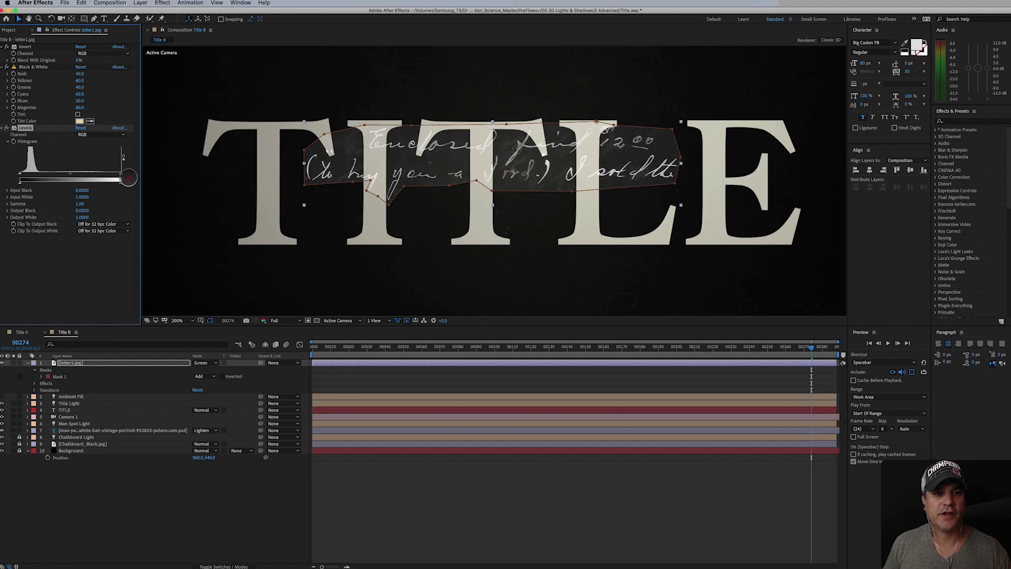
pyautogui.moveTo(23, 174); pyautogui.dragTo(30, 174)
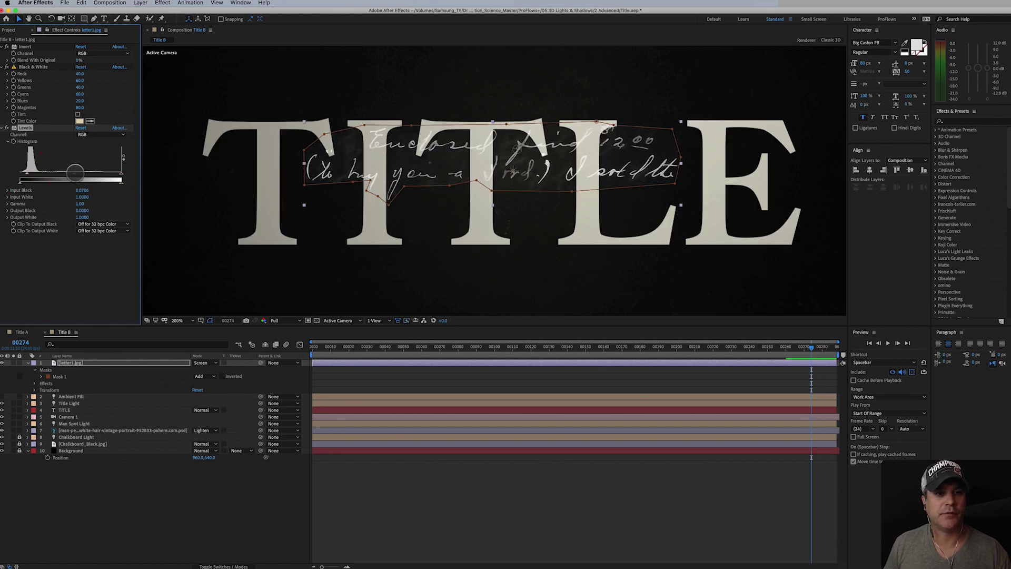
pyautogui.moveTo(74, 174); pyautogui.dragTo(81, 174)
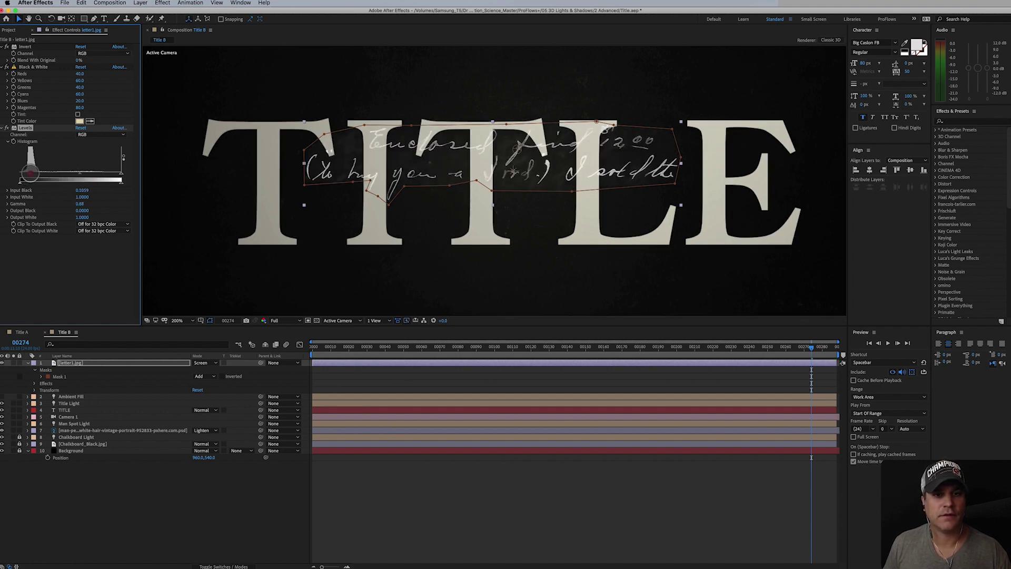
pyautogui.moveTo(30, 173); pyautogui.dragTo(31, 174)
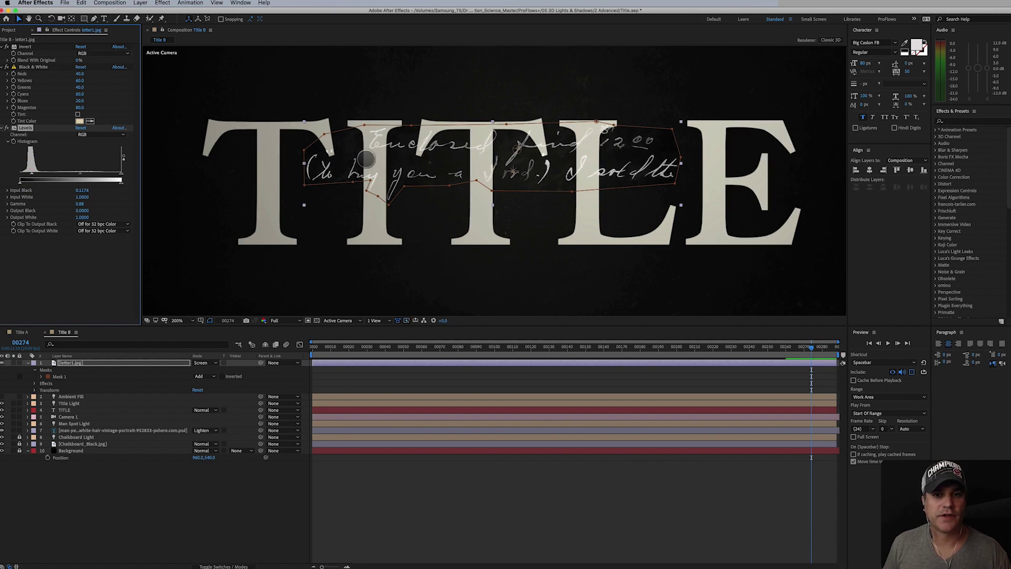
# Collapse the letter1.jpg layer's properties and make it a 3D layer.
pyautogui.press(',')
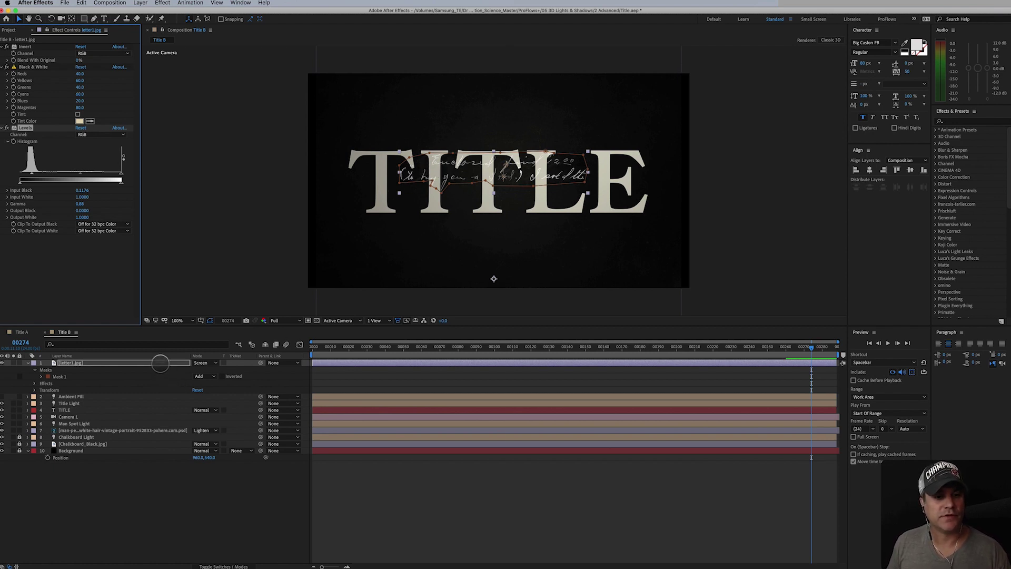
pyautogui.click(161, 363)
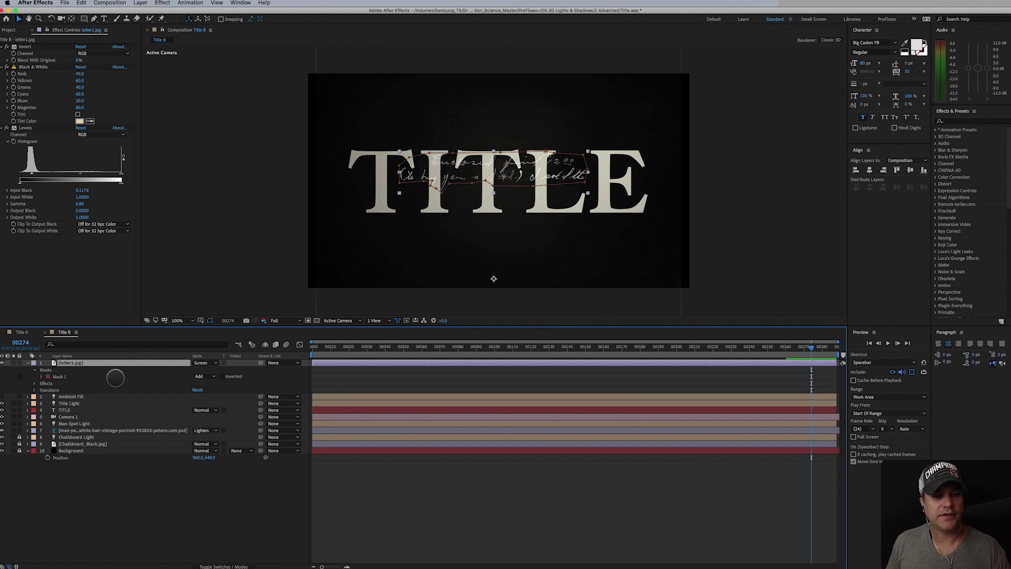
pyautogui.click(28, 363)
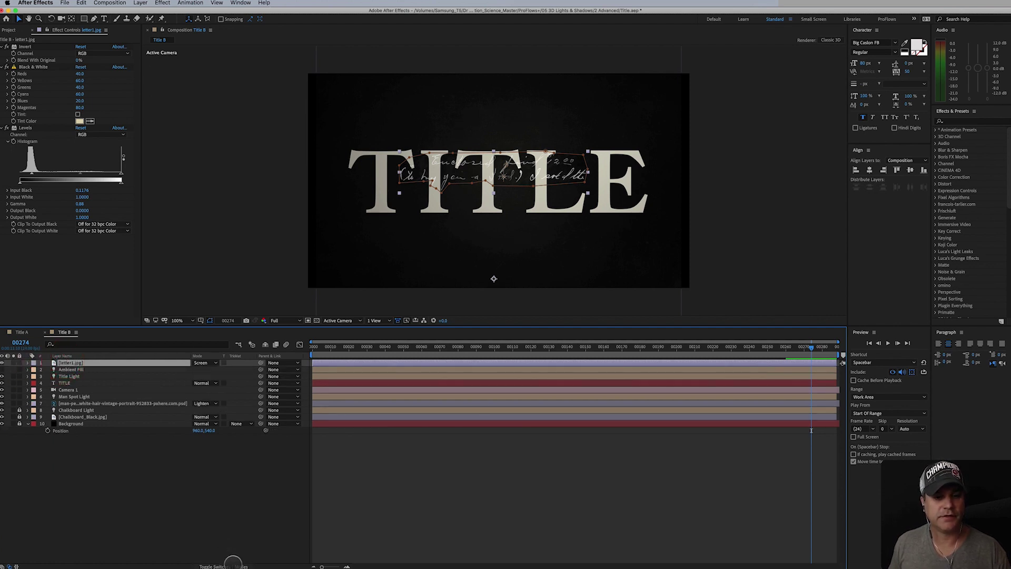
pyautogui.click(234, 561)
pyautogui.click(237, 363)
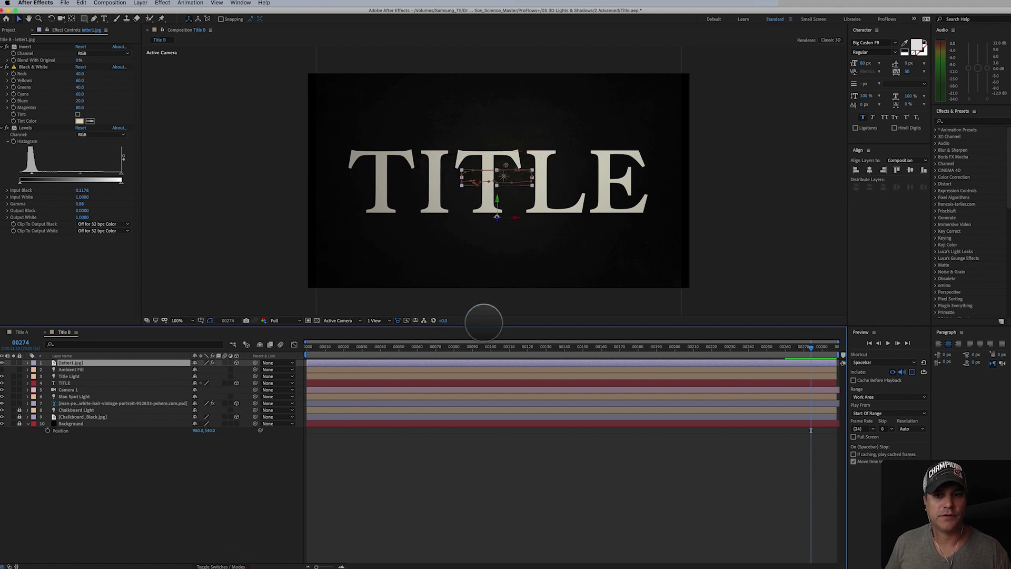
# Move the anchor point of letter1.jpg up to the middle of the masked handwriting.
pyautogui.press('.')
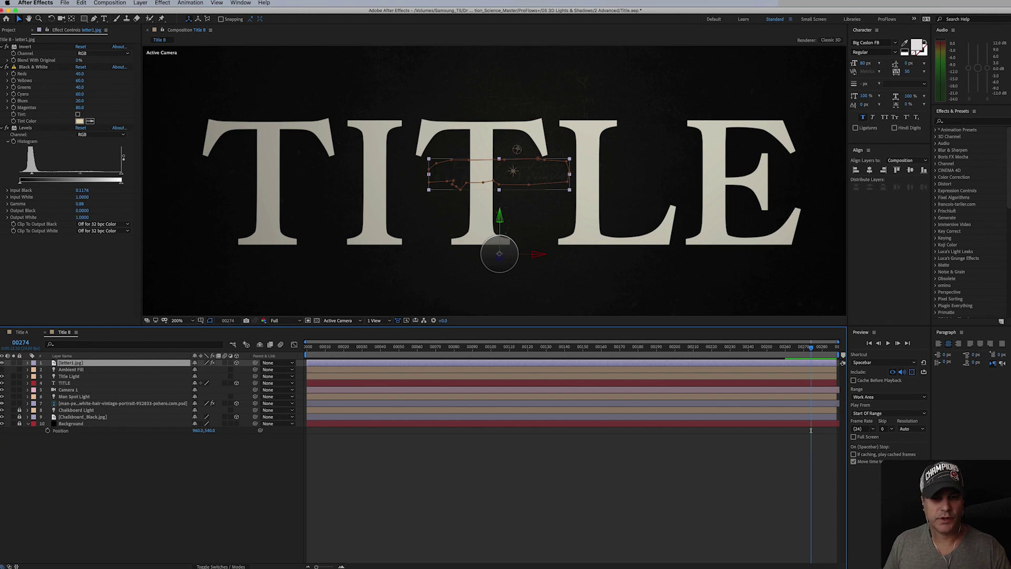
pyautogui.moveTo(500, 253); pyautogui.dragTo(496, 171)
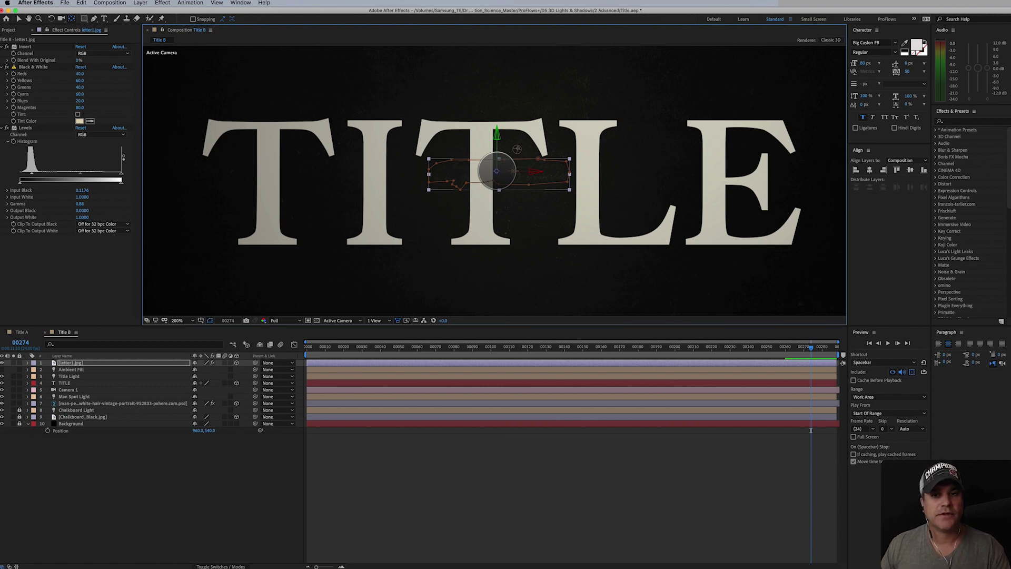
pyautogui.press(',')
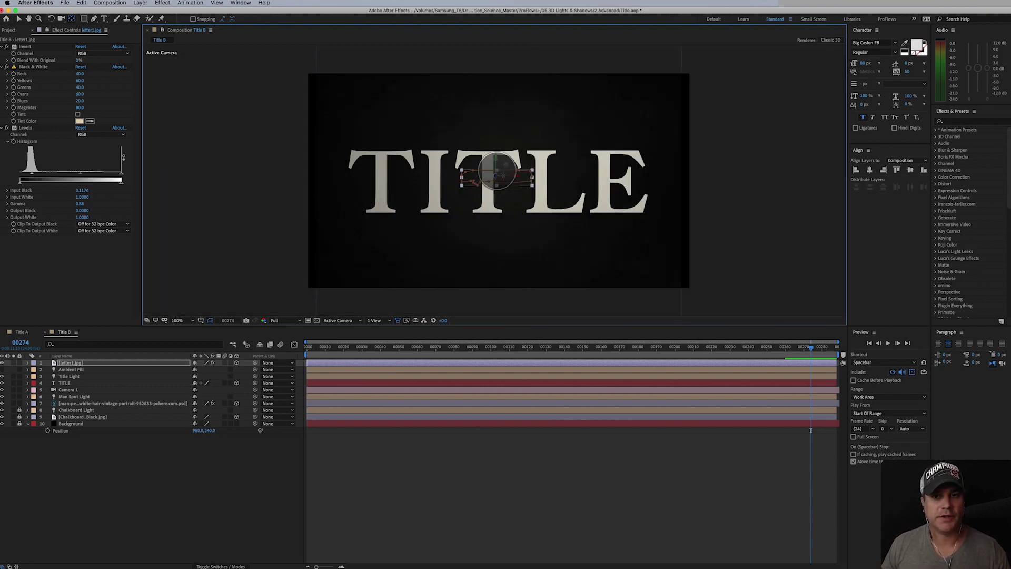
# Go to frame 116 and show the composition in two views, framing all the layers in the Left view at 25%.
pyautogui.moveTo(781, 349); pyautogui.dragTo(517, 396)
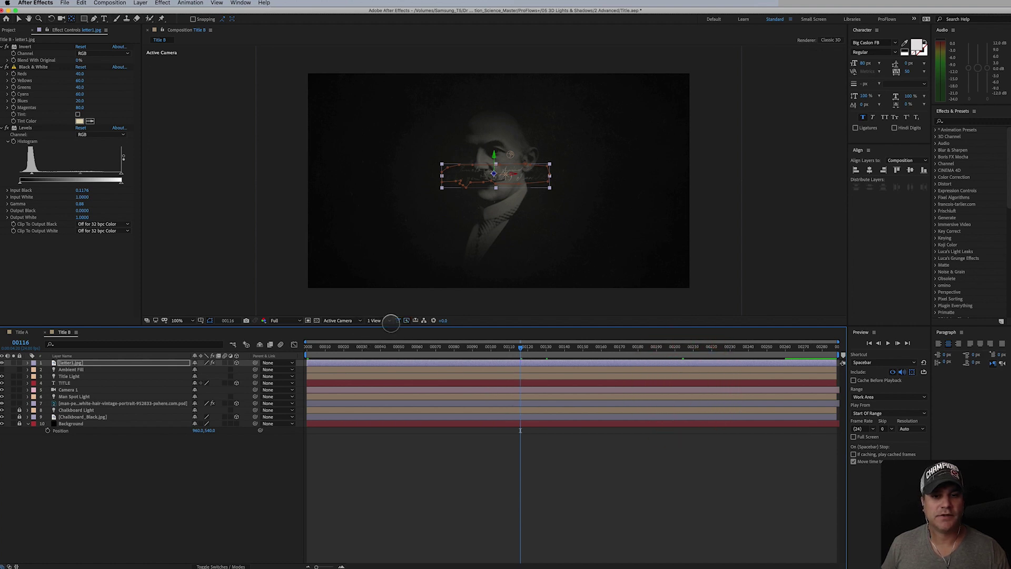
pyautogui.click(376, 320)
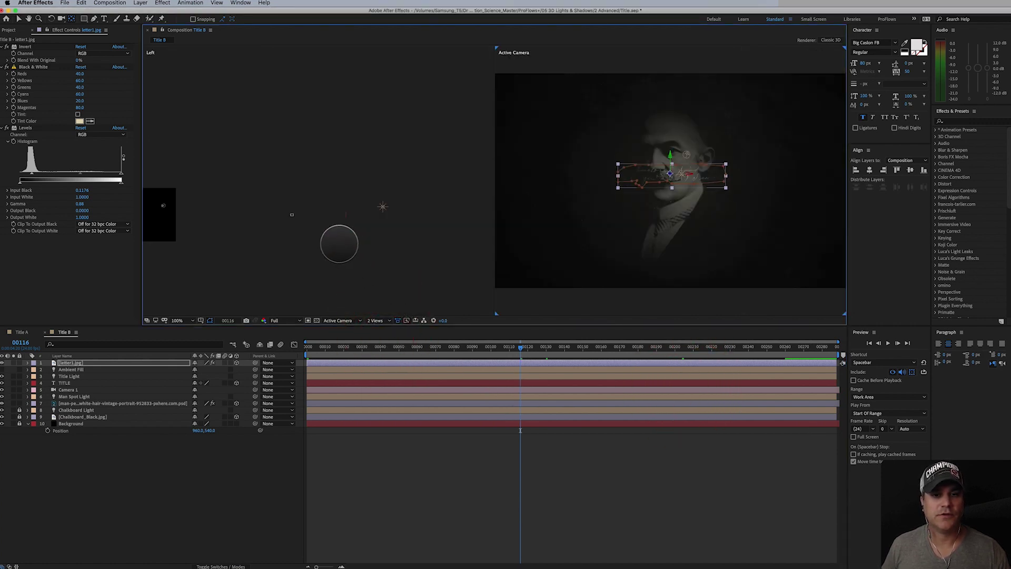
pyautogui.press('space')
pyautogui.moveTo(338, 242); pyautogui.dragTo(407, 215)
pyautogui.moveTo(259, 204); pyautogui.dragTo(276, 206)
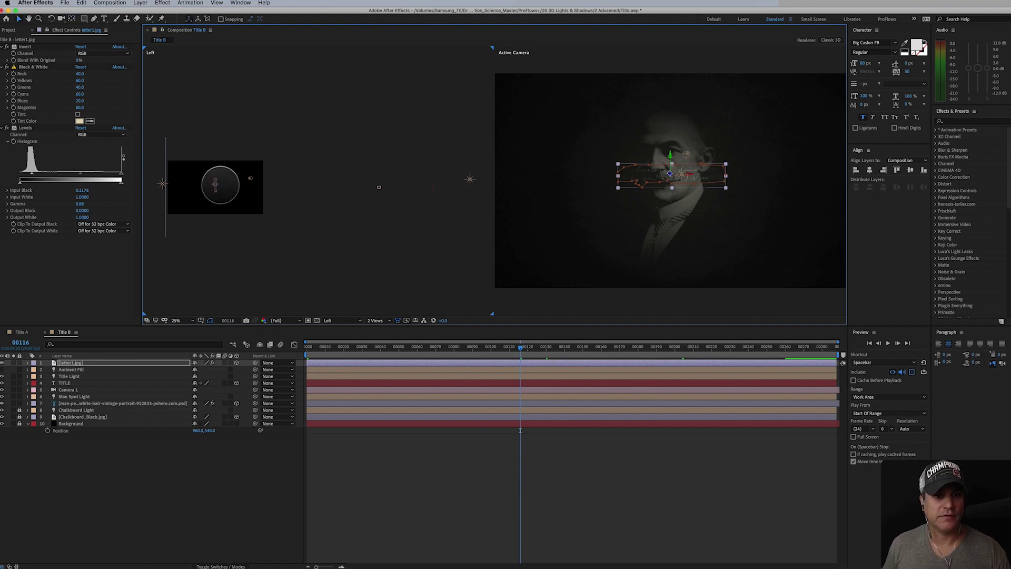
# Bring letter1.jpg closer to the camera, placing it below and left of the portrait, and check its motion up to frame 124.
pyautogui.moveTo(229, 185); pyautogui.dragTo(258, 199)
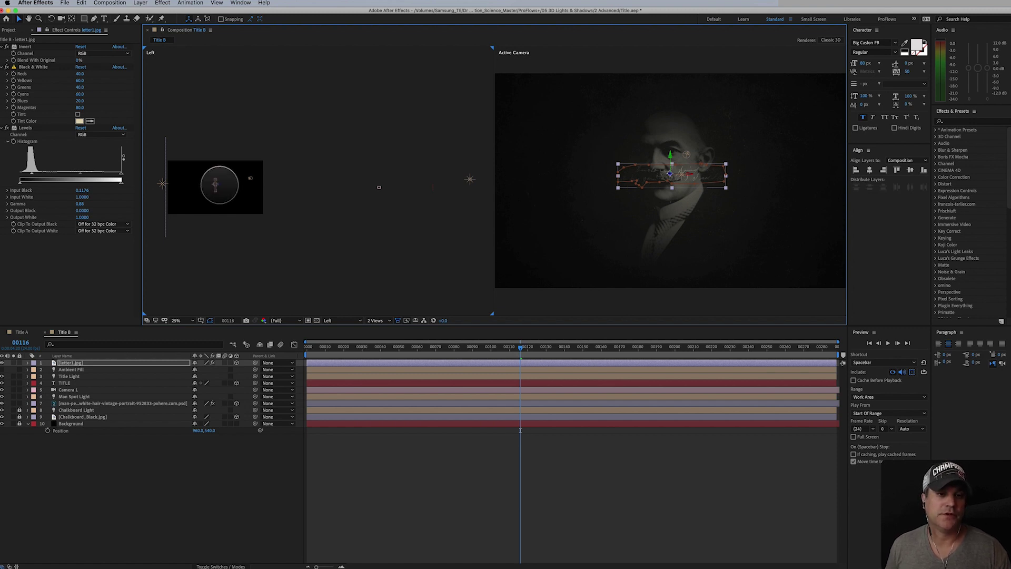
pyautogui.moveTo(226, 185); pyautogui.dragTo(306, 201)
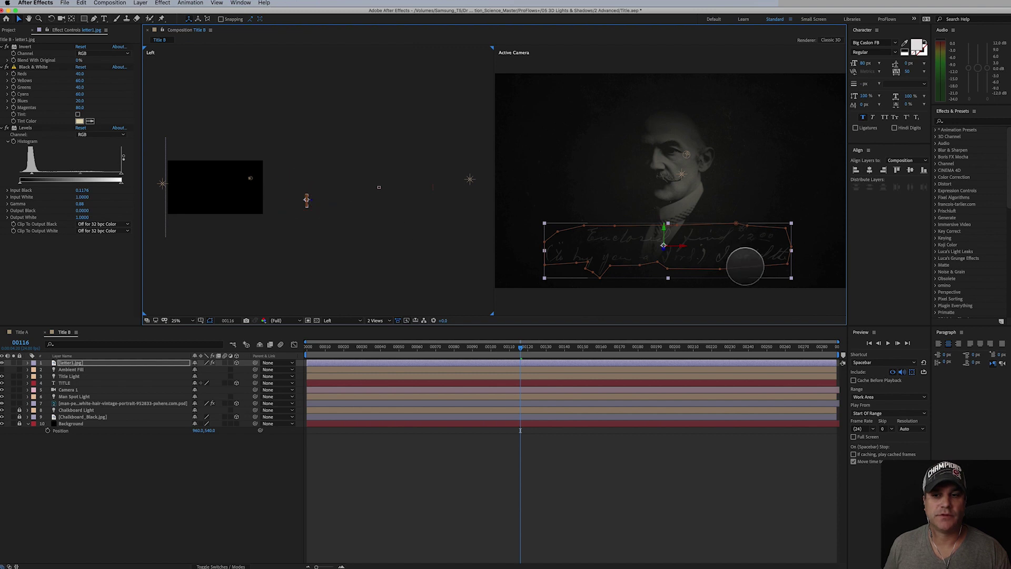
pyautogui.moveTo(685, 246); pyautogui.dragTo(636, 248)
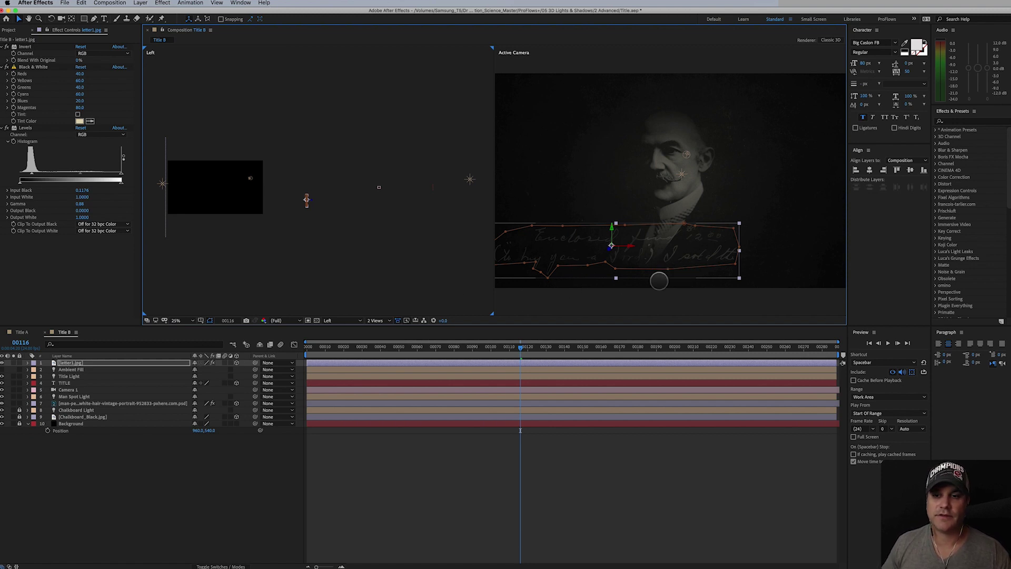
pyautogui.moveTo(530, 347); pyautogui.dragTo(615, 348)
pyautogui.moveTo(559, 371); pyautogui.dragTo(535, 425)
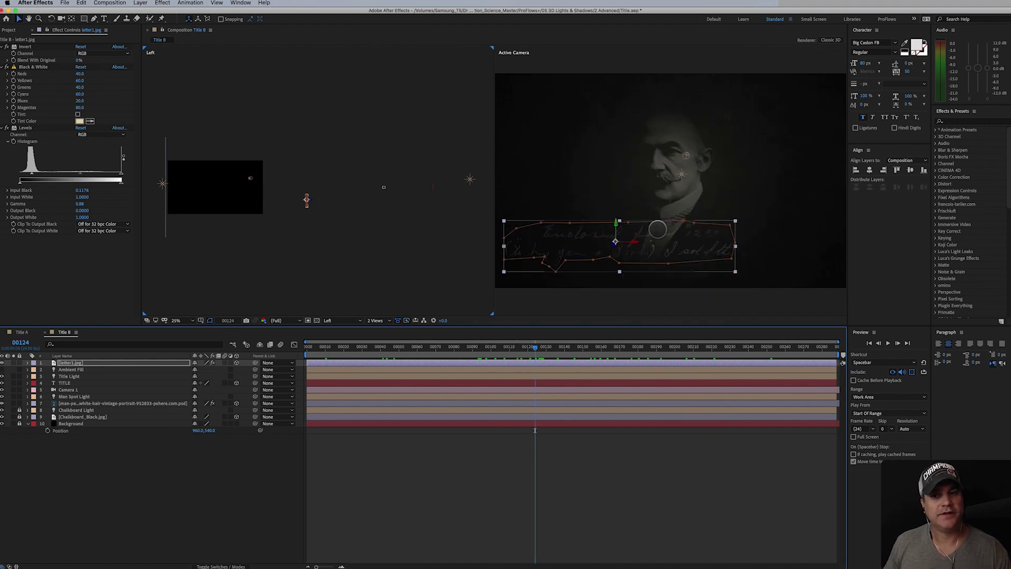
# Duplicate the letter1.jpg layer and solo the copy in a single Active Camera view.
pyautogui.click(96, 362)
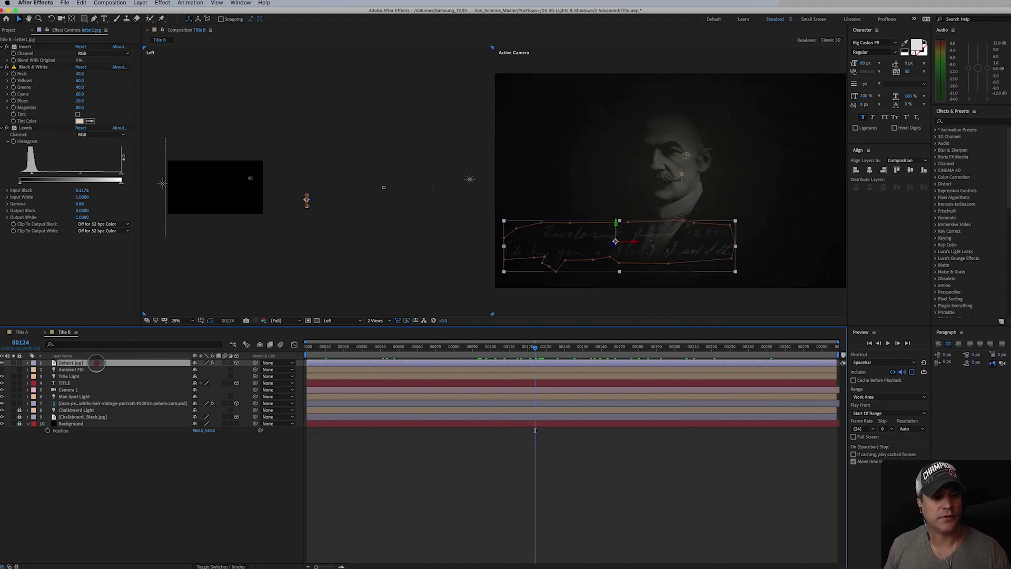
pyautogui.press('super+d')
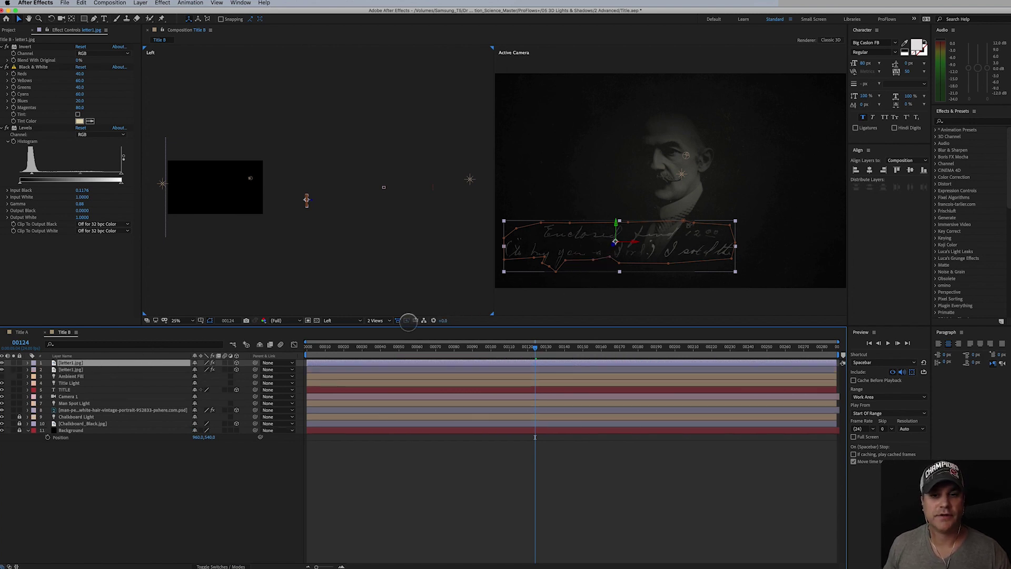
pyautogui.click(364, 321)
pyautogui.click(377, 329)
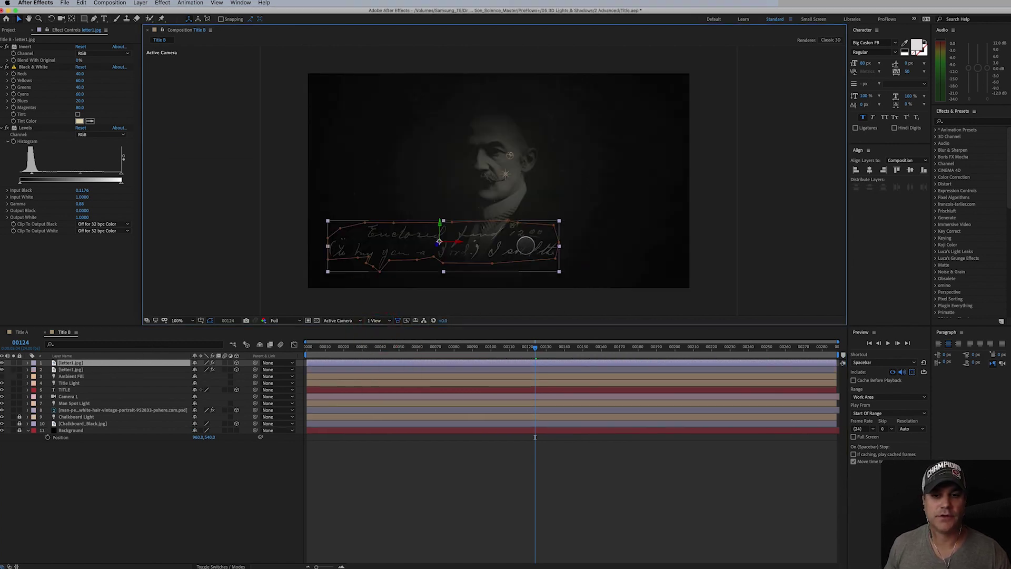
pyautogui.click(14, 363)
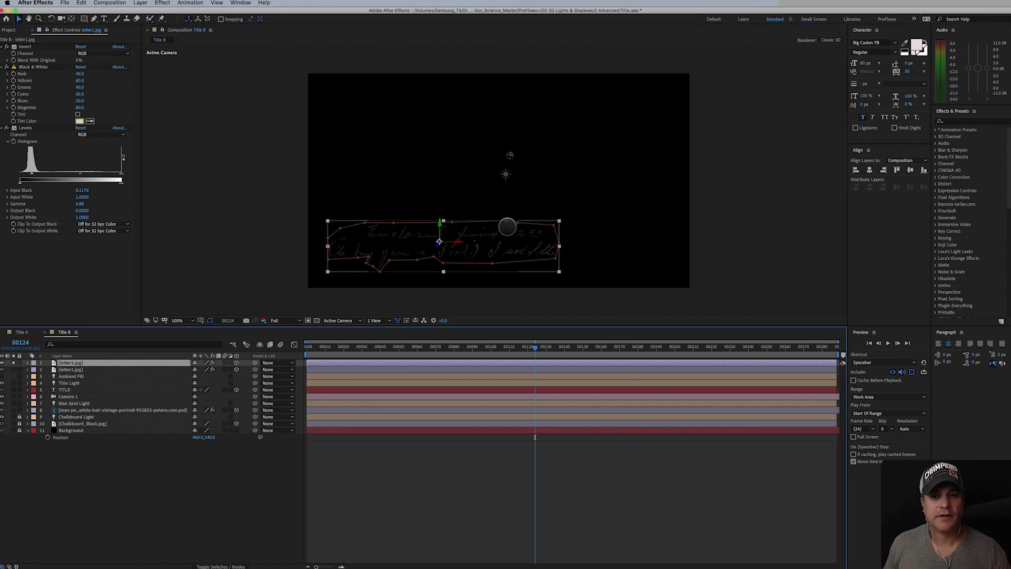
# Delete Mask 1 from the soloed letter1.jpg copy.
pyautogui.press('m')
pyautogui.click(66, 371)
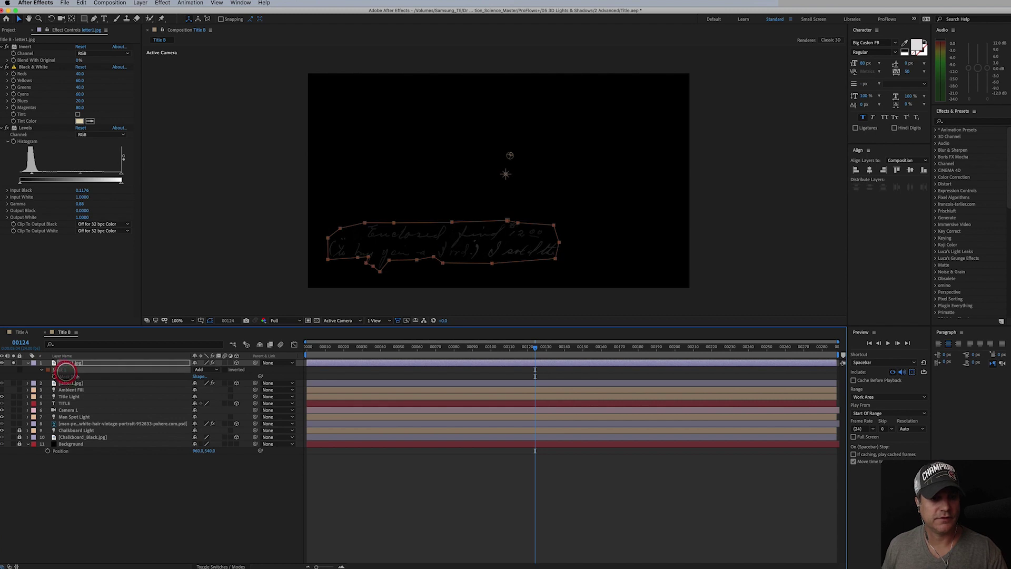
pyautogui.click(443, 263)
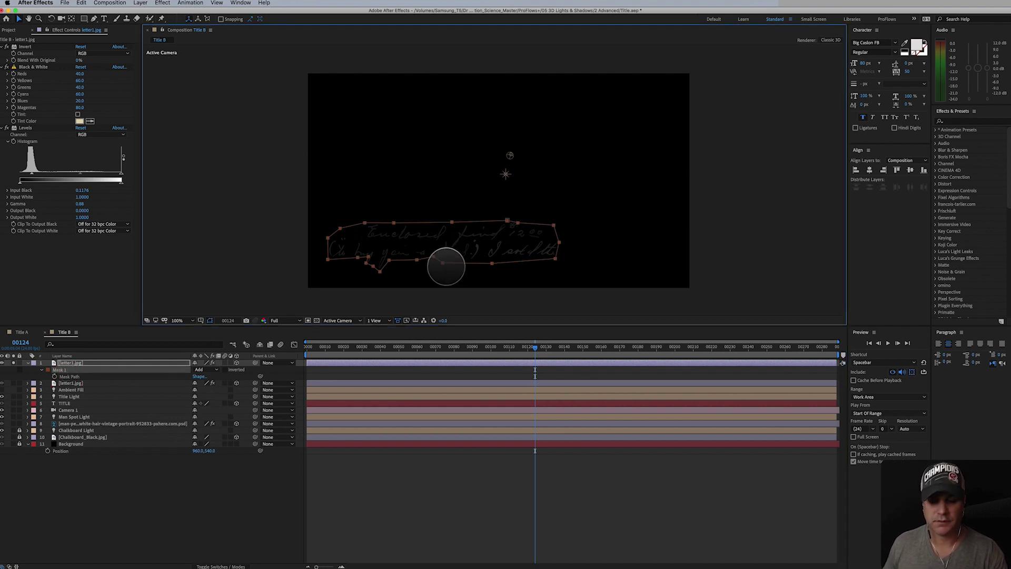
pyautogui.press('Delete')
# Move the unmasked letter upward until its lower handwritten lines sit near the middle of the frame.
pyautogui.moveTo(481, 264); pyautogui.dragTo(549, 123)
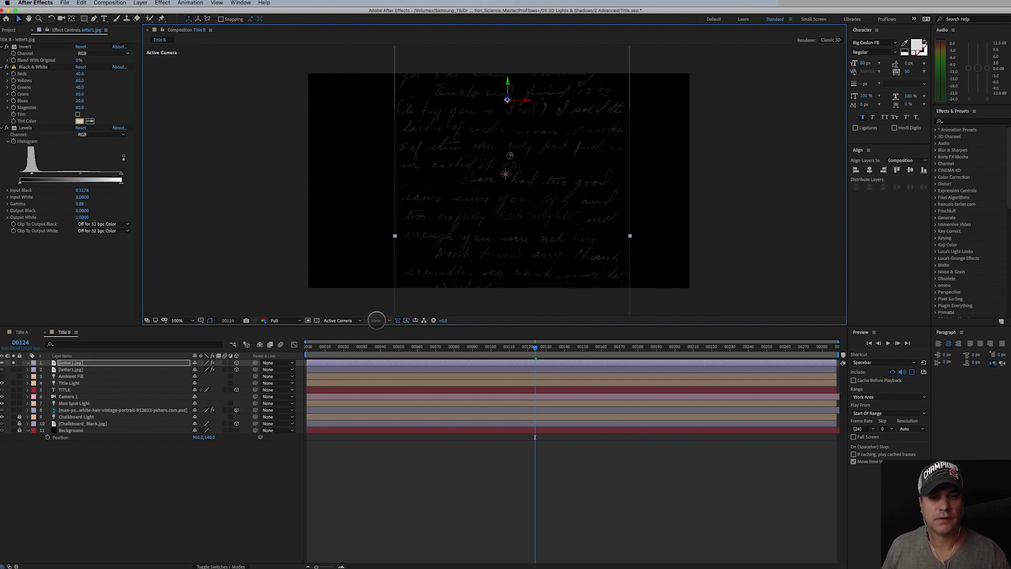
pyautogui.moveTo(526, 253); pyautogui.dragTo(507, 184)
pyautogui.press('.')
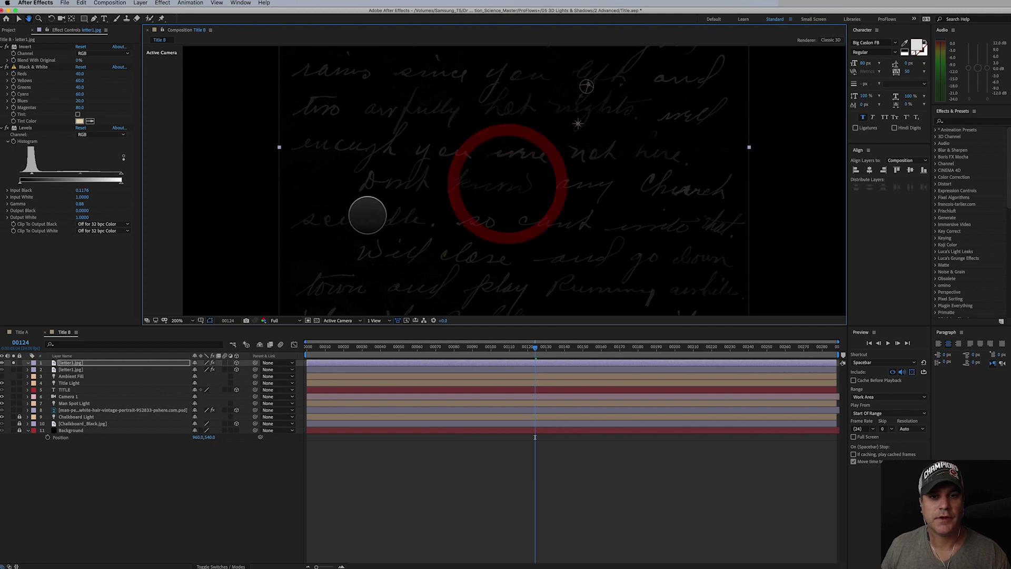
# Draw a closed Pen tool mask around the handwritten words from "you were not here" through "any Church" on the letter copy.
pyautogui.click(93, 19)
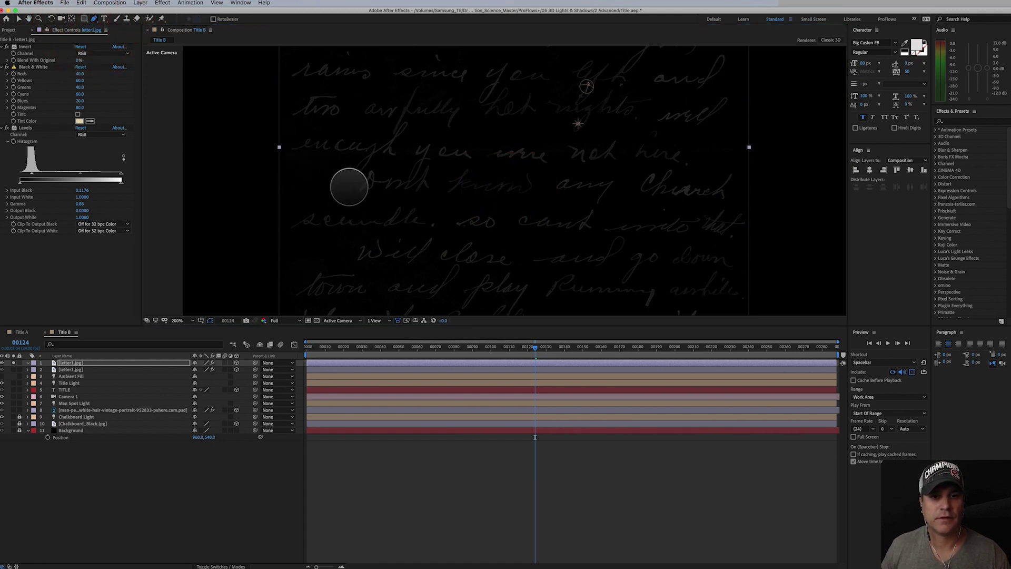
pyautogui.click(349, 186)
pyautogui.click(373, 165)
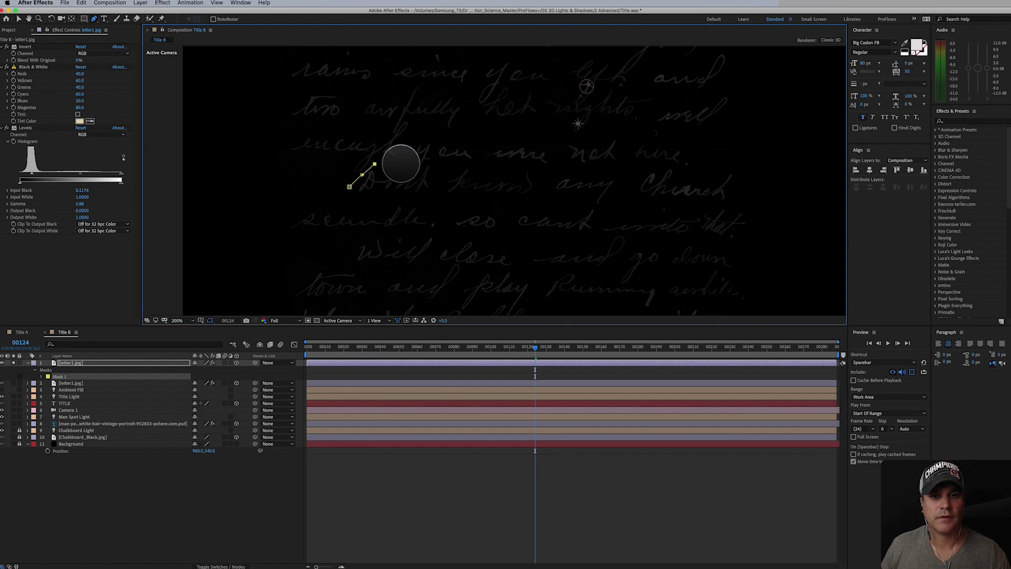
pyautogui.click(402, 163)
pyautogui.click(414, 137)
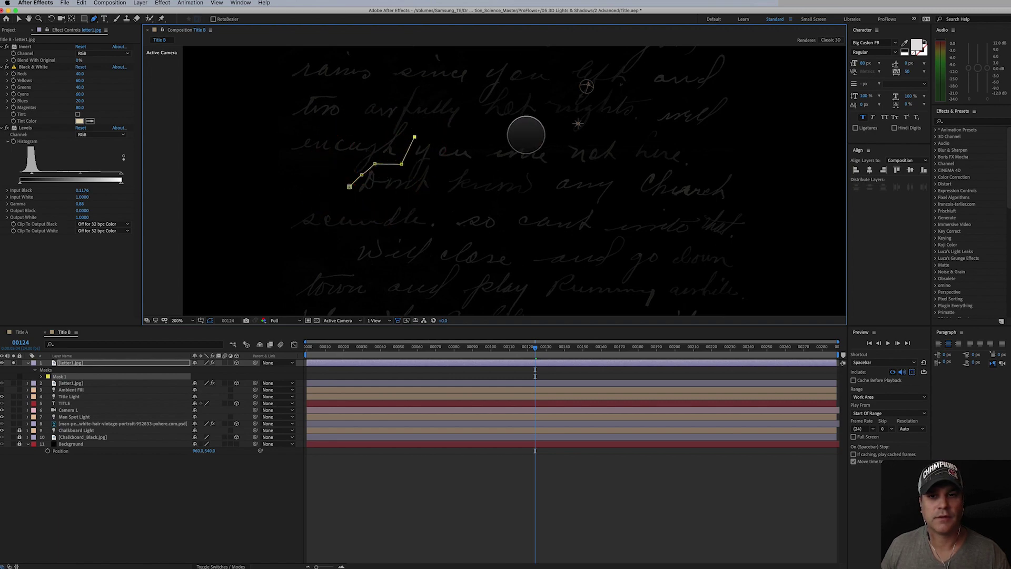
pyautogui.click(526, 135)
pyautogui.click(642, 138)
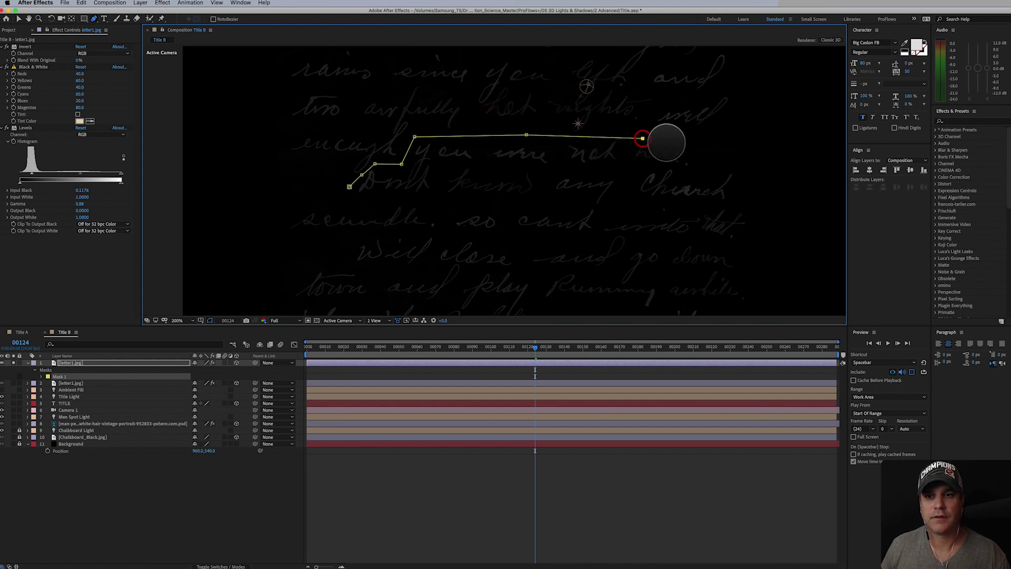
pyautogui.click(724, 149)
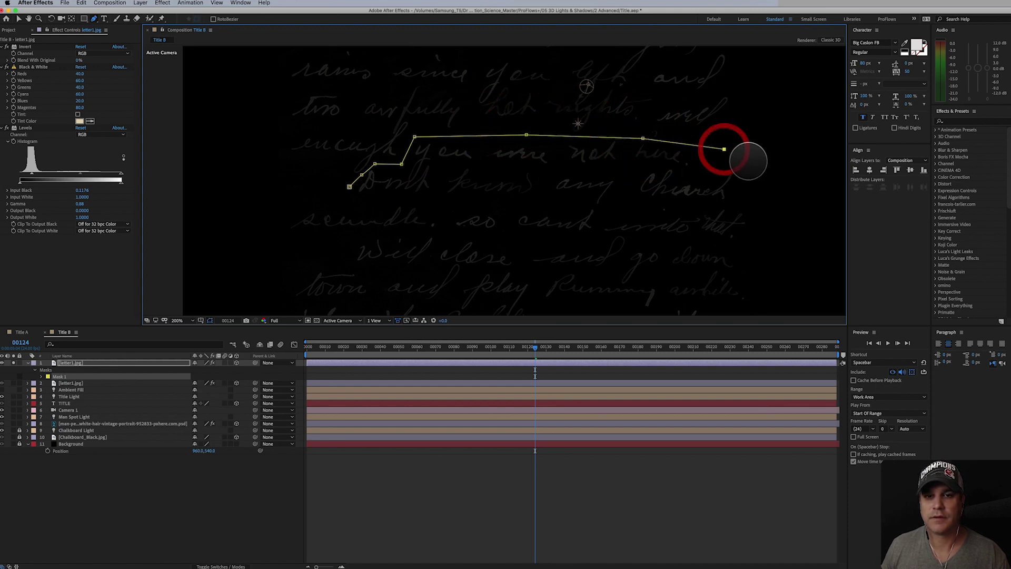
pyautogui.click(752, 189)
pyautogui.click(733, 204)
pyautogui.click(674, 205)
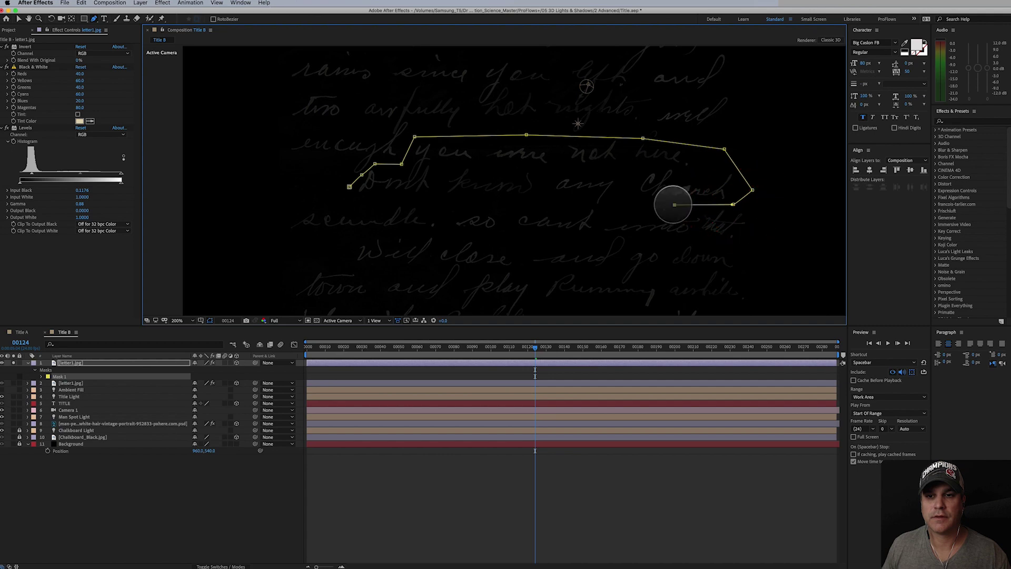
pyautogui.click(598, 208)
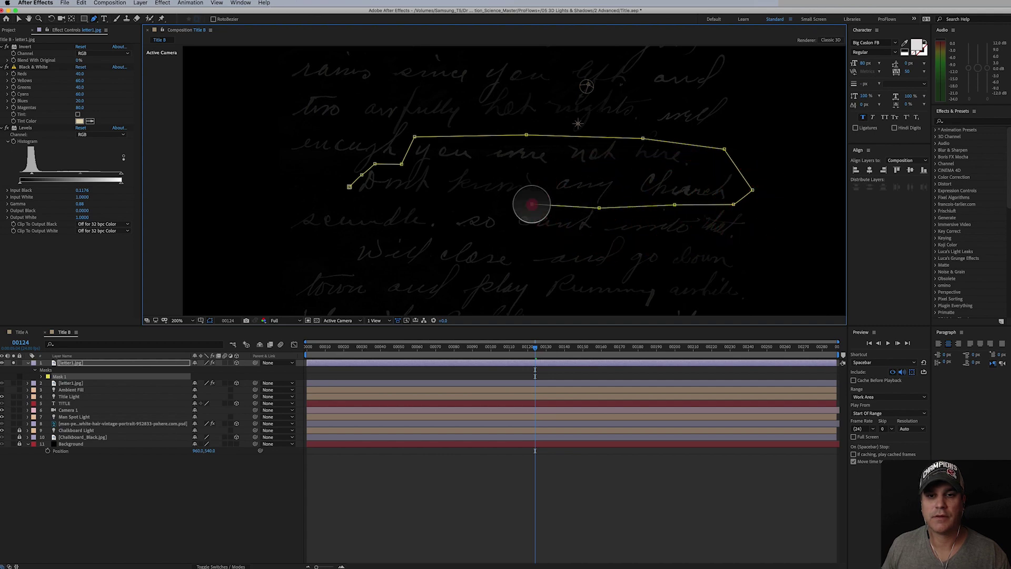
pyautogui.click(532, 204)
pyautogui.click(396, 198)
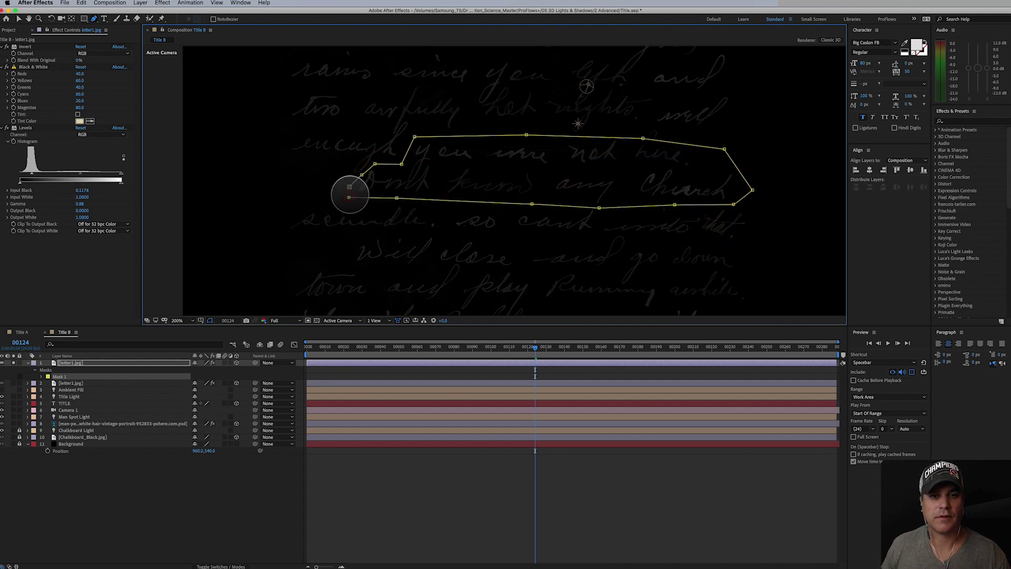
pyautogui.click(349, 197)
pyautogui.click(349, 187)
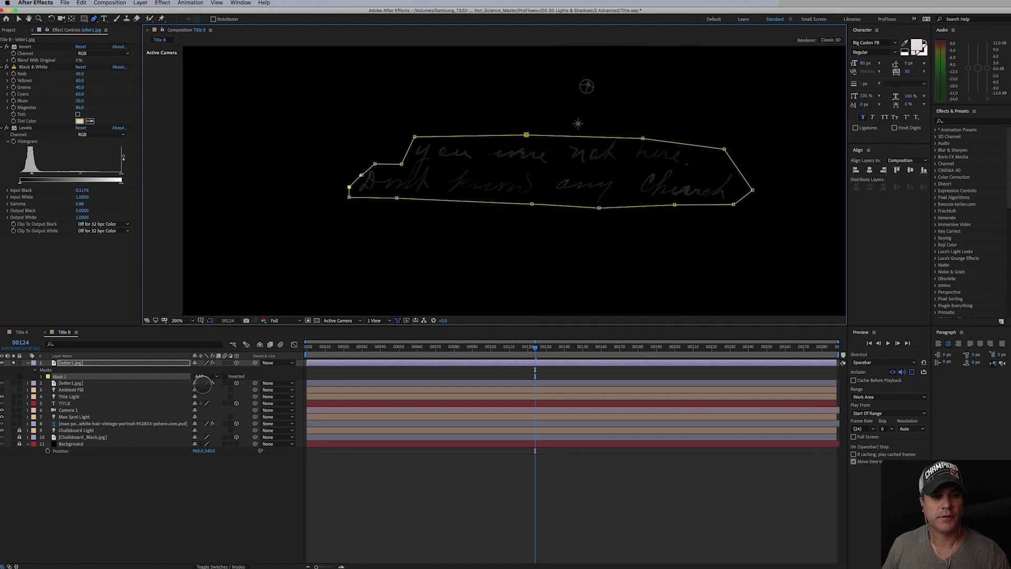
# Move the masked letter copy's anchor point to the centre of its visible handwriting.
pyautogui.click(89, 362)
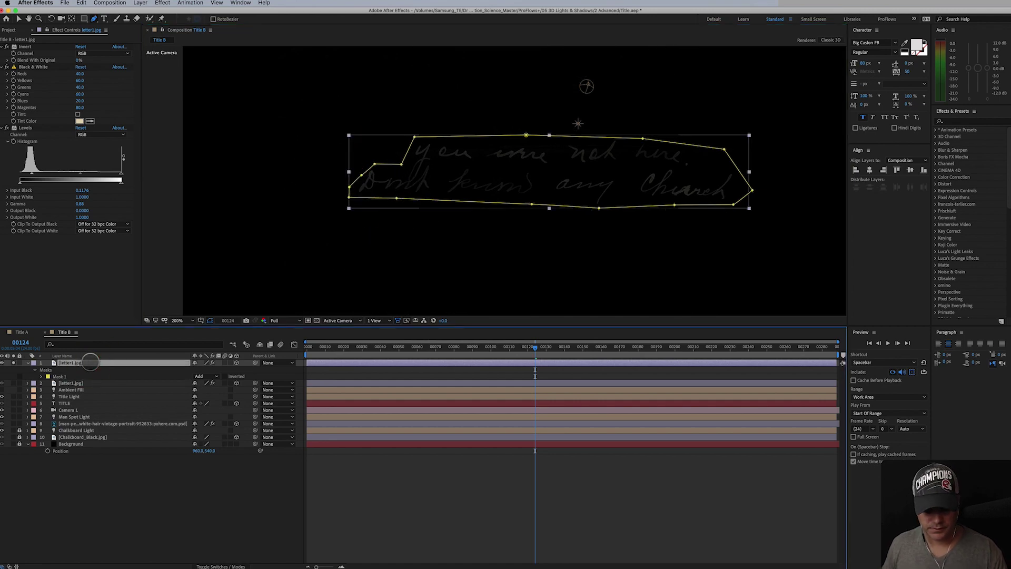
pyautogui.press(',')
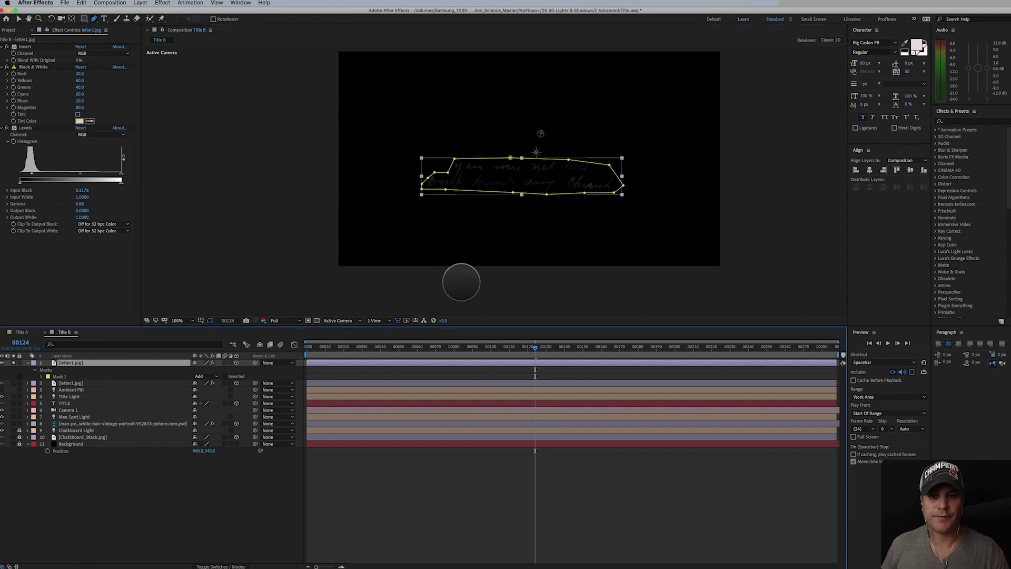
pyautogui.press('space')
pyautogui.moveTo(481, 267); pyautogui.dragTo(479, 310)
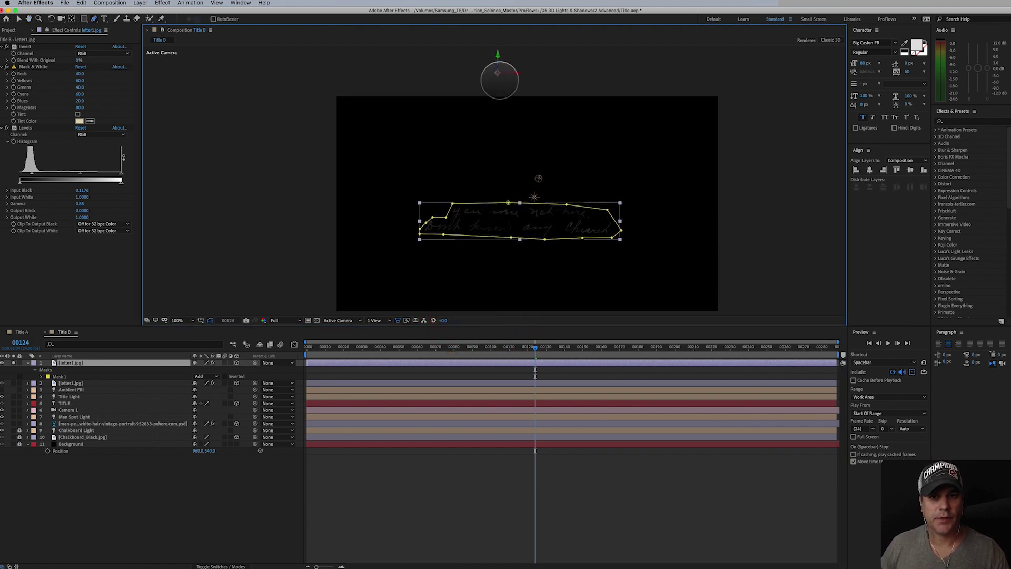
pyautogui.press('v')
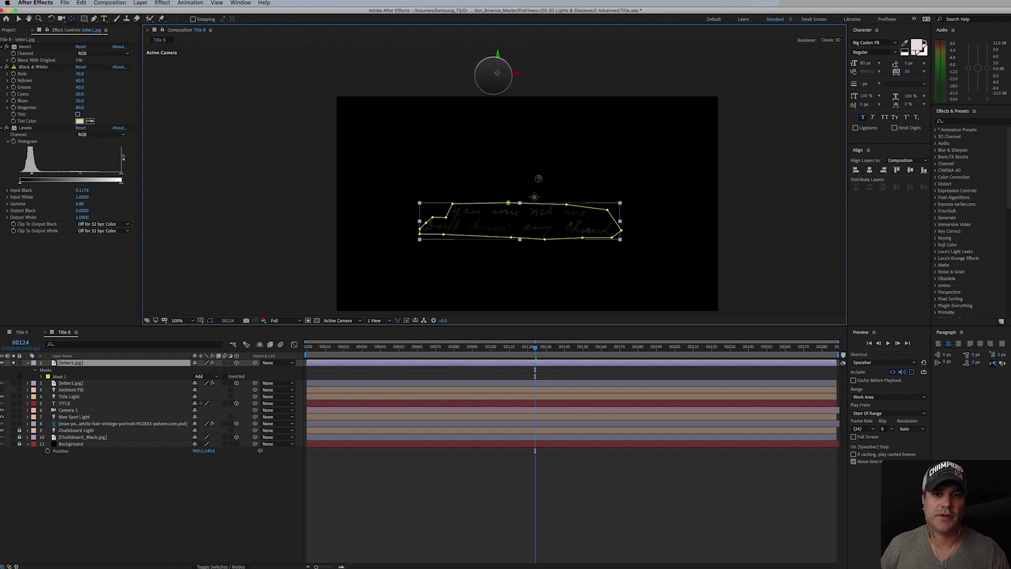
pyautogui.moveTo(497, 73); pyautogui.dragTo(529, 221)
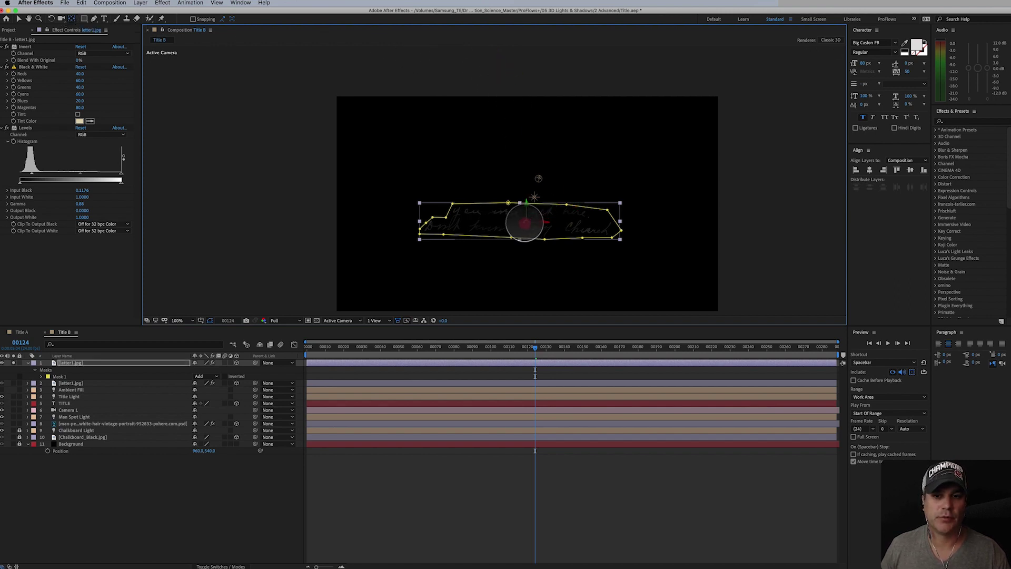
# In a two-view horizontal layout, move the masked letter copy back in depth and to the upper right of the camera frame.
pyautogui.press(',')
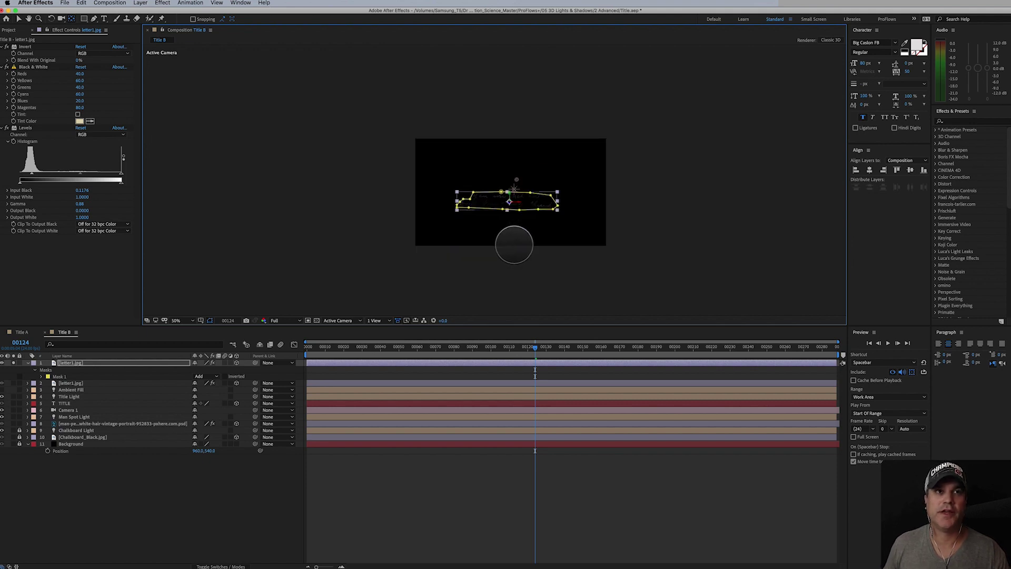
pyautogui.click(376, 320)
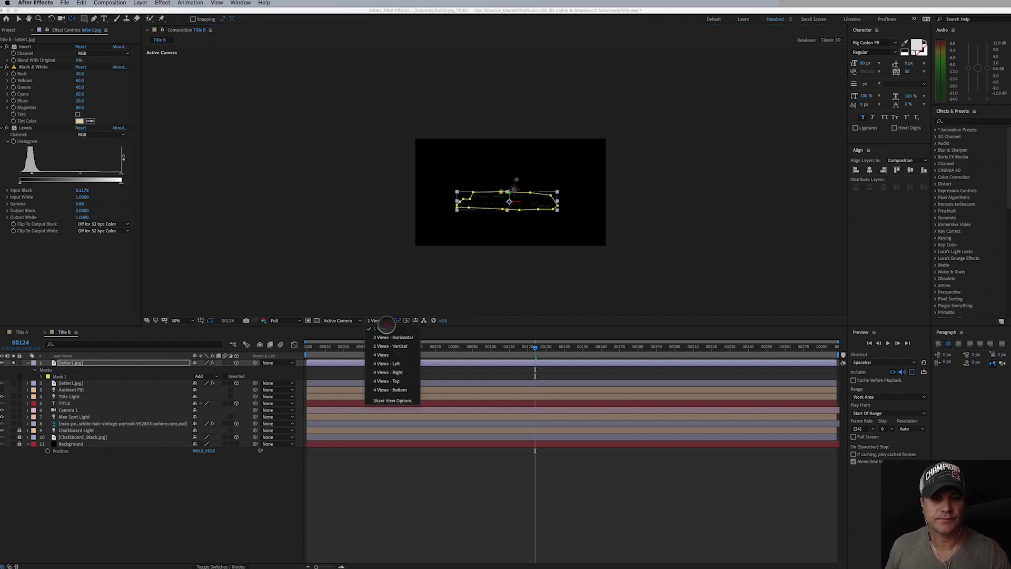
pyautogui.click(387, 337)
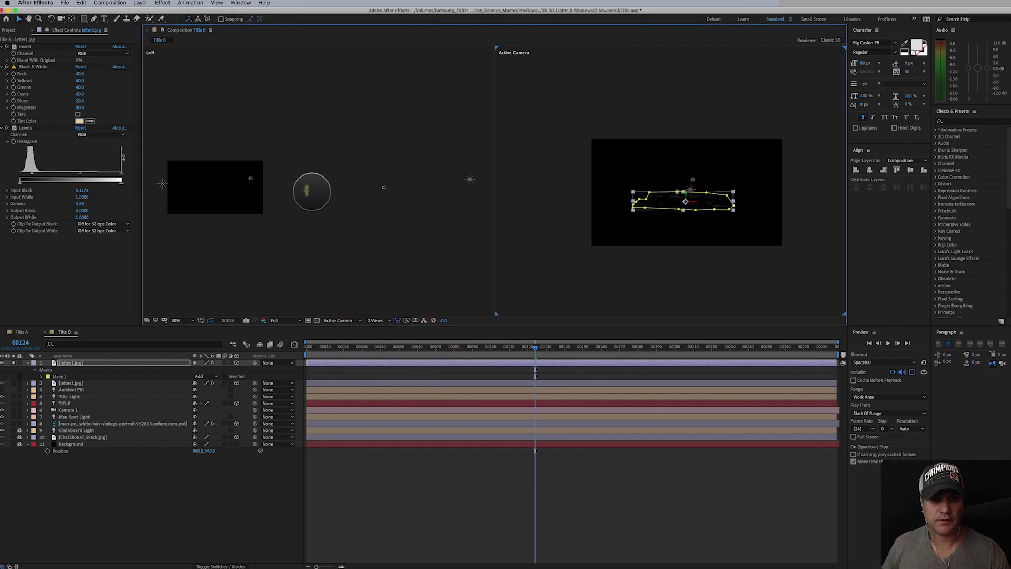
pyautogui.moveTo(306, 190); pyautogui.dragTo(217, 188)
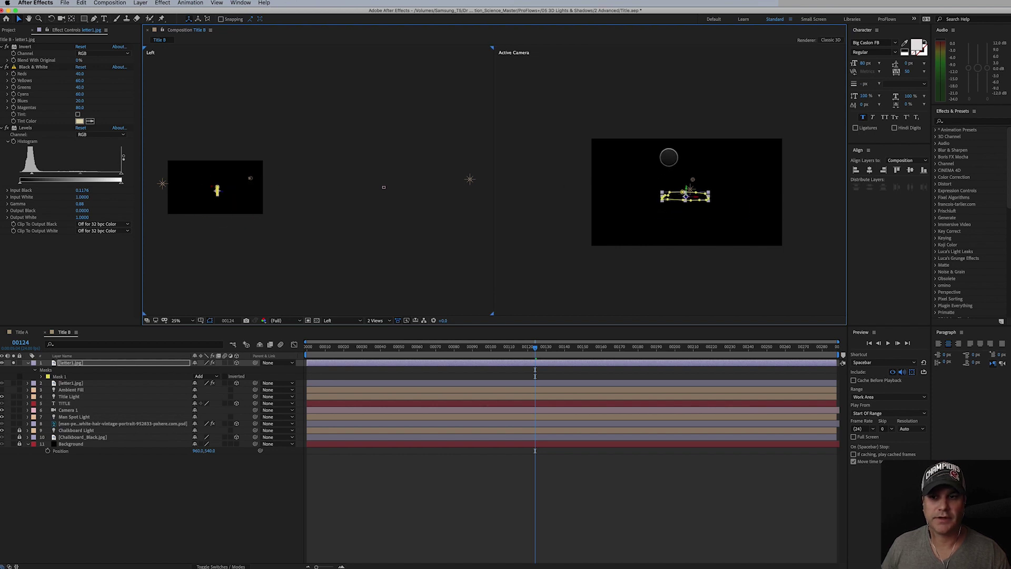
pyautogui.moveTo(683, 197); pyautogui.dragTo(729, 165)
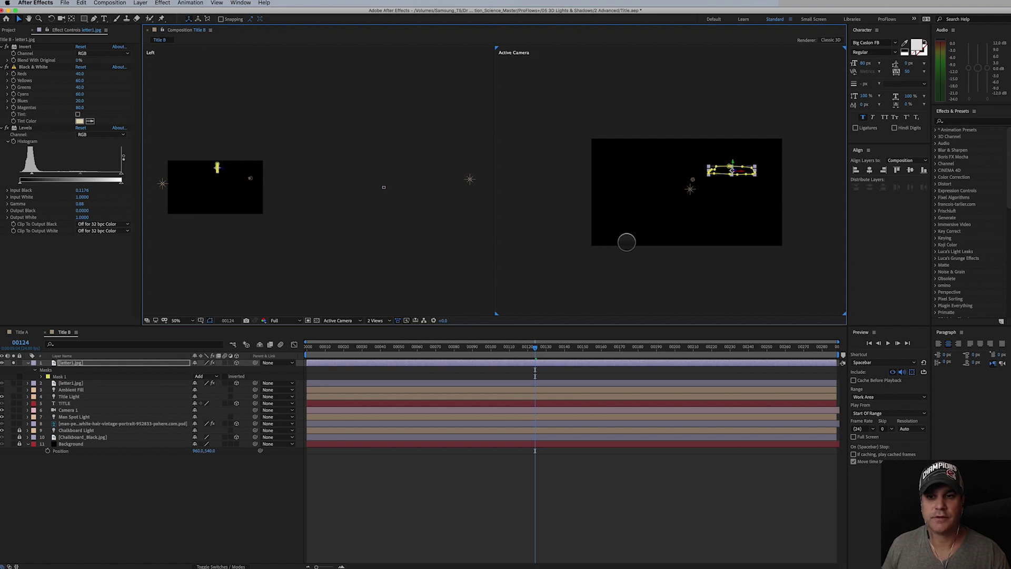
# Place the masked letter copy below the original letter layer, collapse its properties and turn off its solo.
pyautogui.press('.')
pyautogui.moveTo(678, 239); pyautogui.dragTo(619, 226)
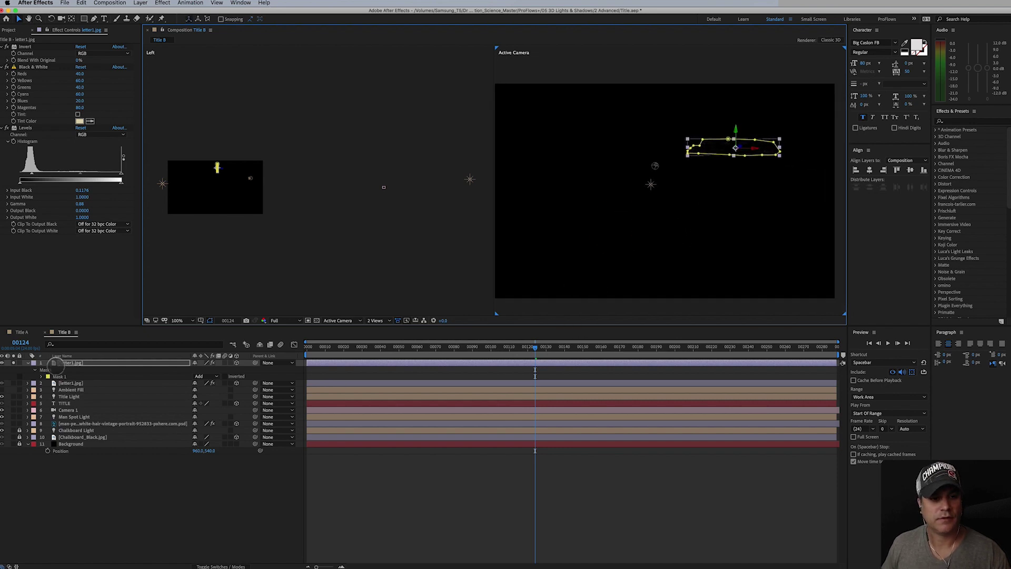
pyautogui.press('super+d')
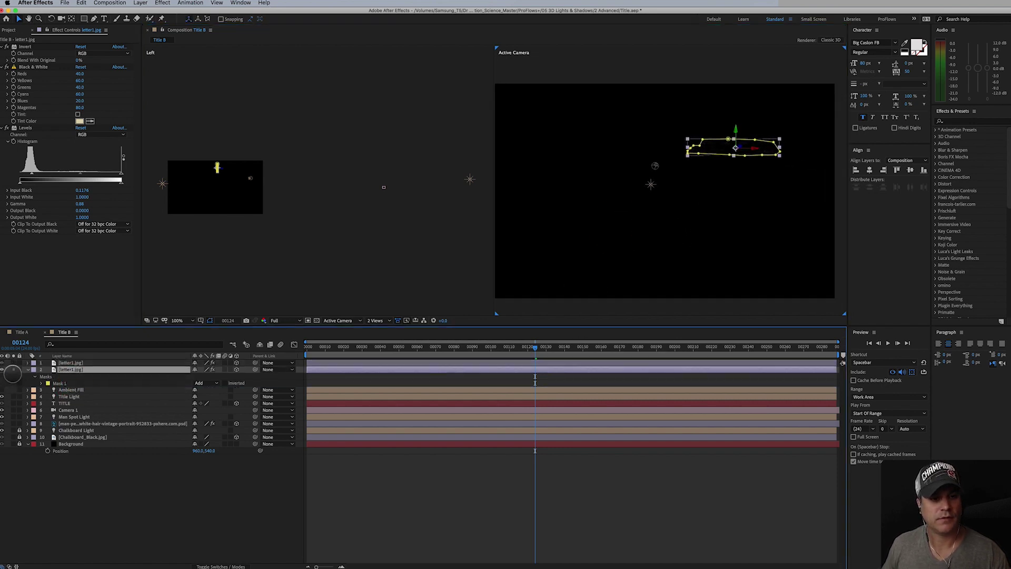
pyautogui.click(28, 369)
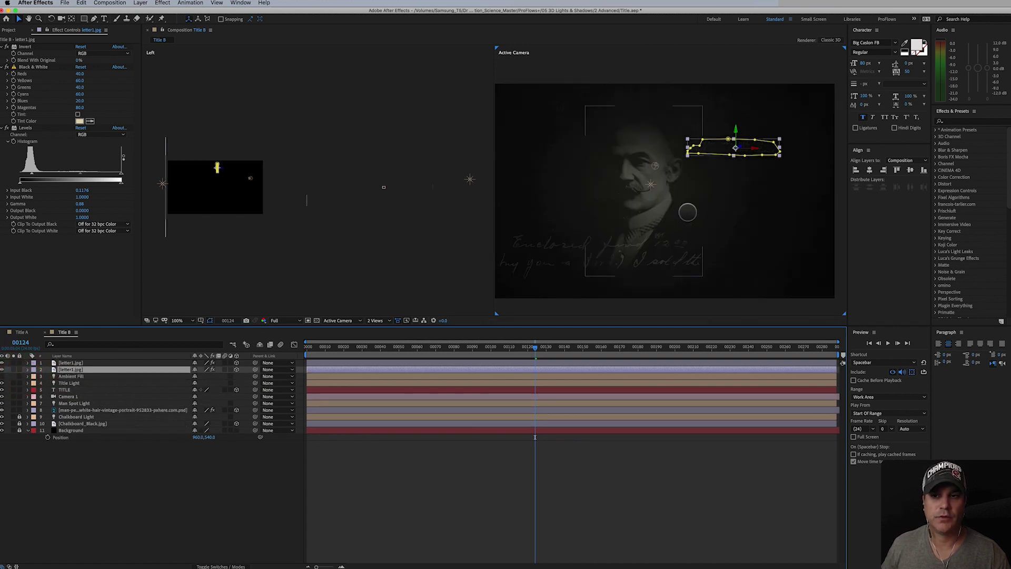
# At frame 135, move the masked letter copy down beside the man's shoulder and slightly closer to the camera.
pyautogui.moveTo(706, 205); pyautogui.dragTo(662, 213)
pyautogui.moveTo(535, 347); pyautogui.dragTo(556, 377)
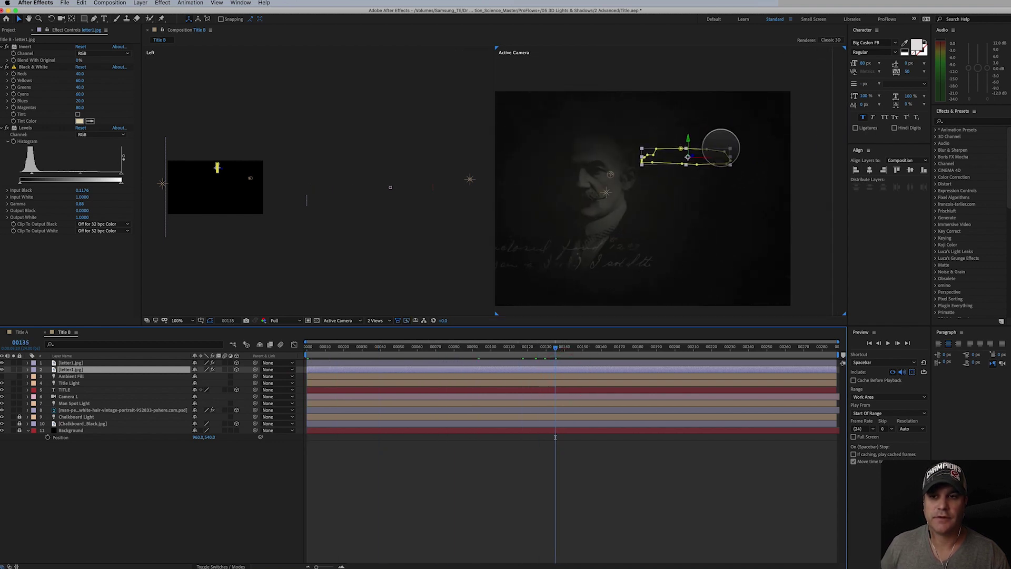
pyautogui.moveTo(718, 157); pyautogui.dragTo(699, 219)
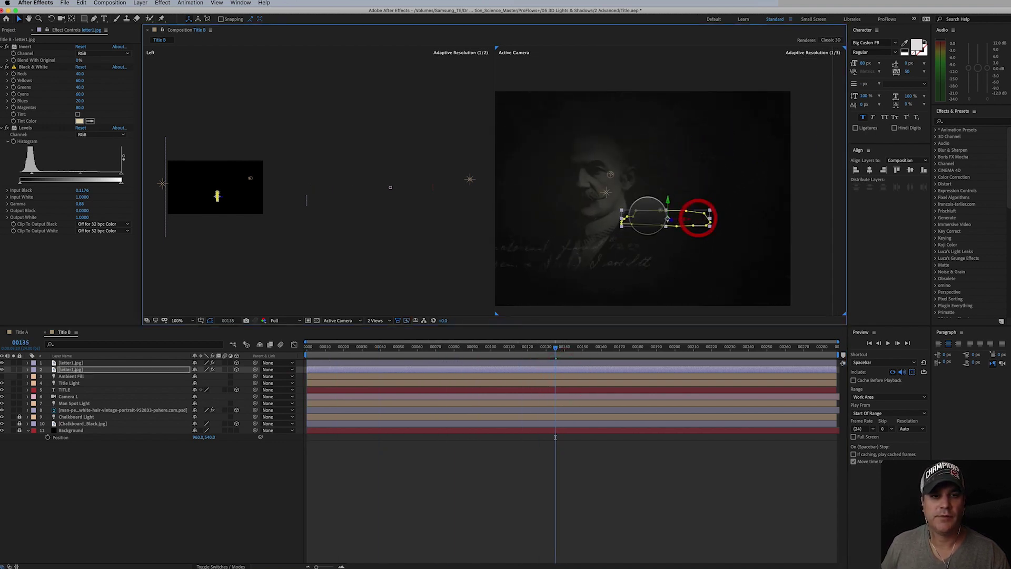
pyautogui.moveTo(217, 194); pyautogui.dragTo(239, 189)
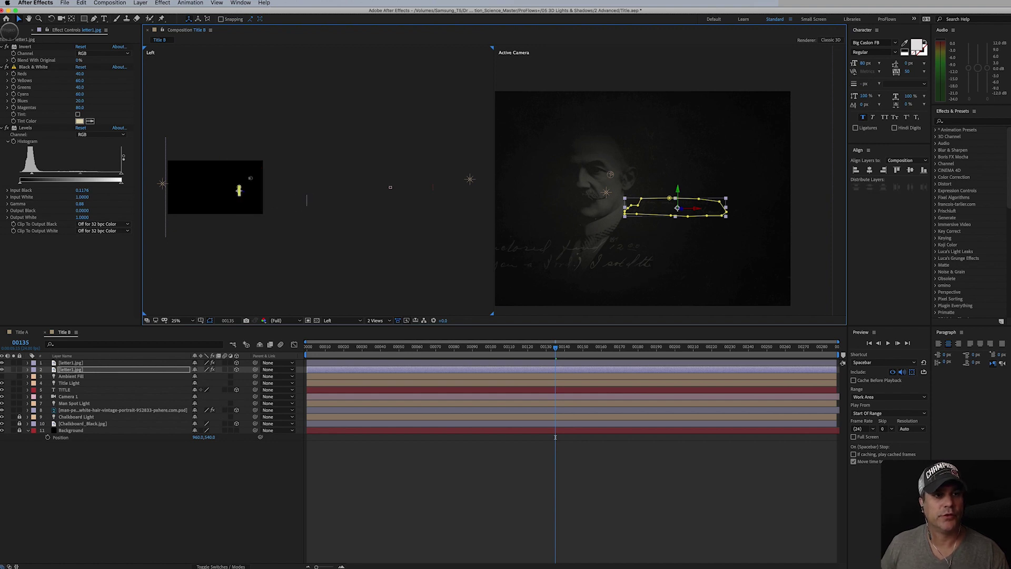
# Show the project's assets and duplicate the top letter1.jpg layer containing the original handwriting mask.
pyautogui.click(9, 30)
pyautogui.click(70, 362)
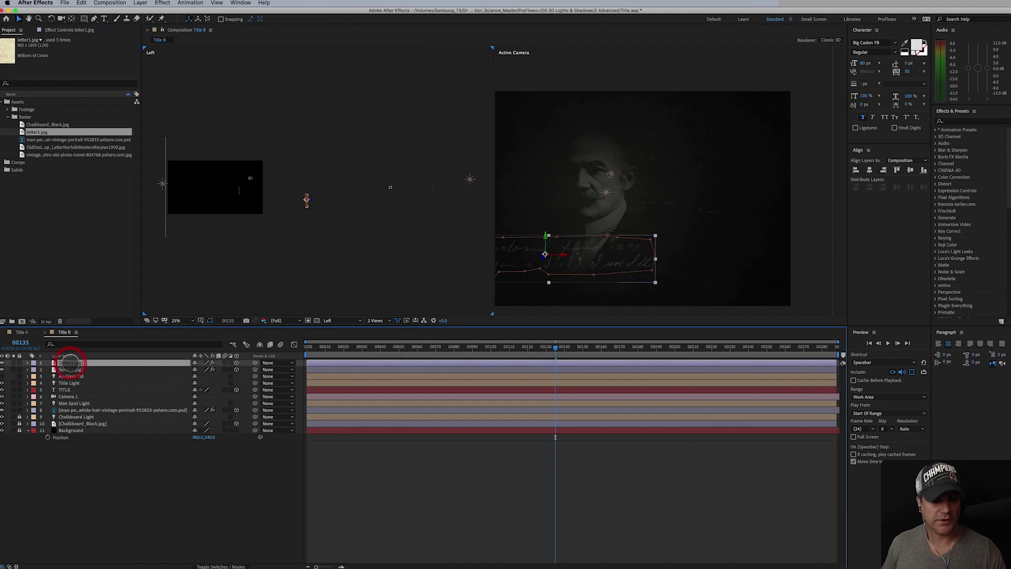
pyautogui.press('super+d')
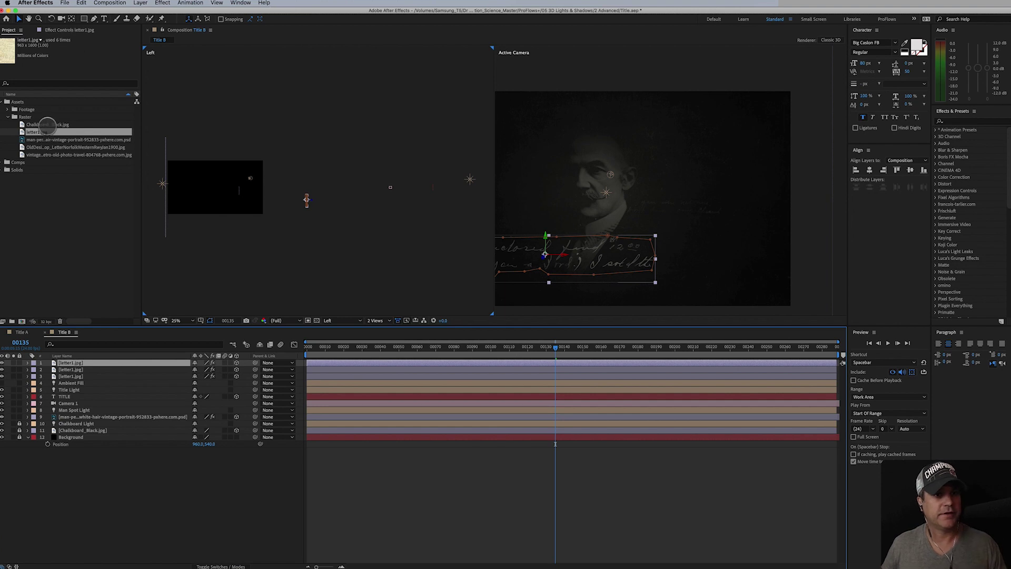
# Replace the duplicated top letter1.jpg layer's source with the OldDesignShop Norfolk Western letter image and return to a single view.
pyautogui.click(42, 148)
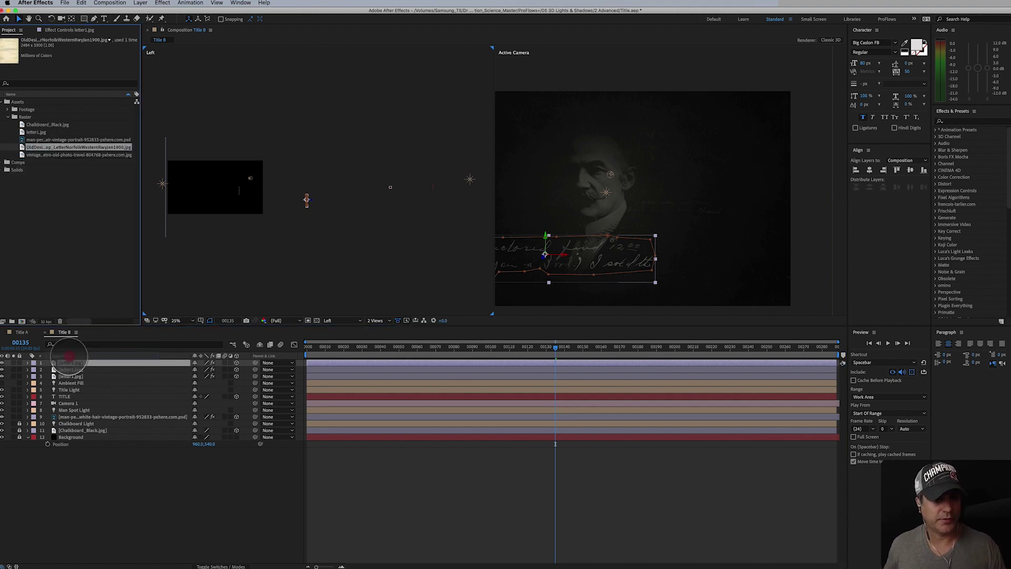
pyautogui.moveTo(69, 356); pyautogui.dragTo(68, 363)
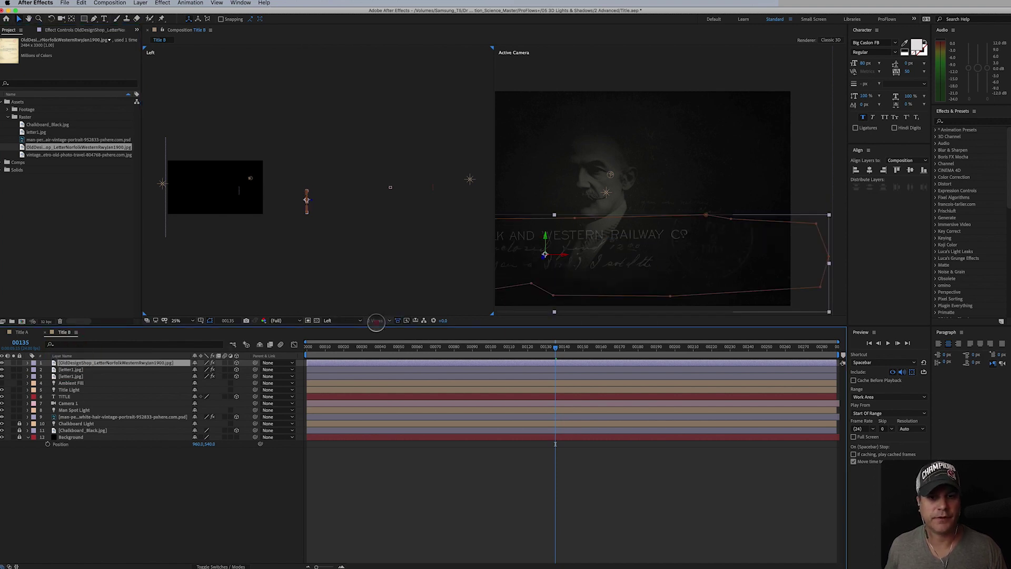
pyautogui.click(376, 321)
pyautogui.click(379, 331)
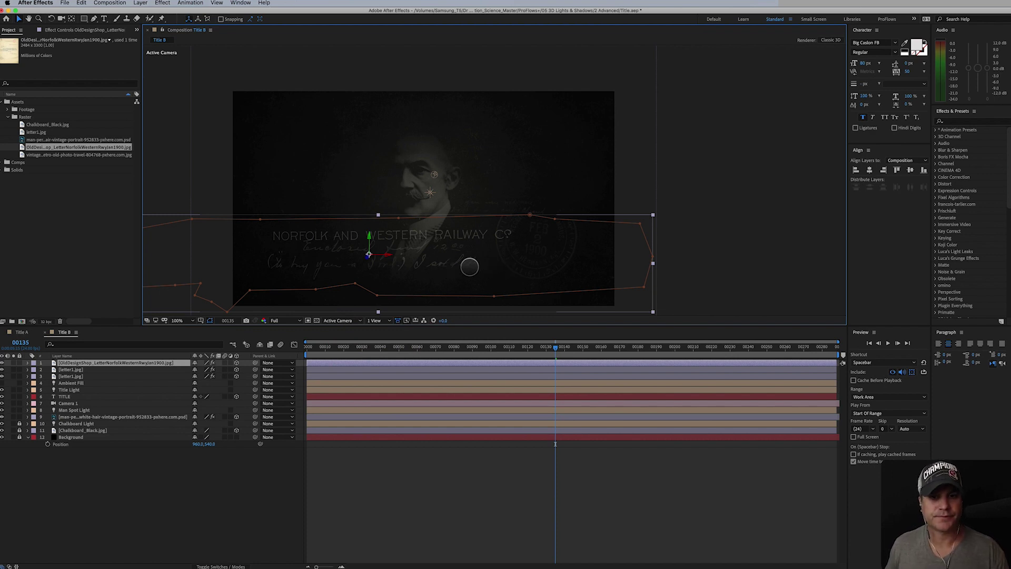
# Compare the railway letter with its effects toggled, and set its Levels to Input Black 0.0667 and Input White 0.6235.
pyautogui.click(60, 30)
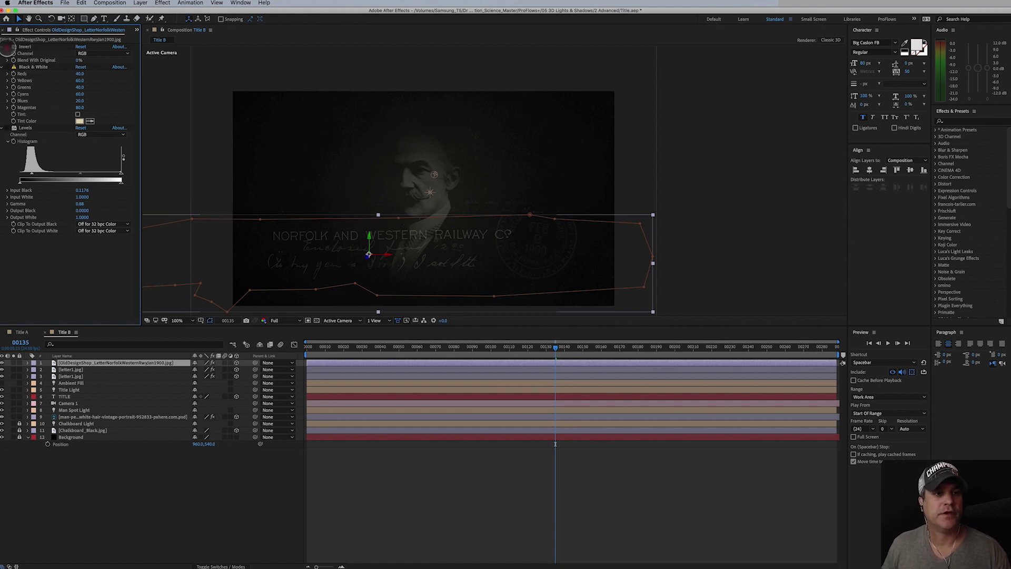
pyautogui.click(13, 46)
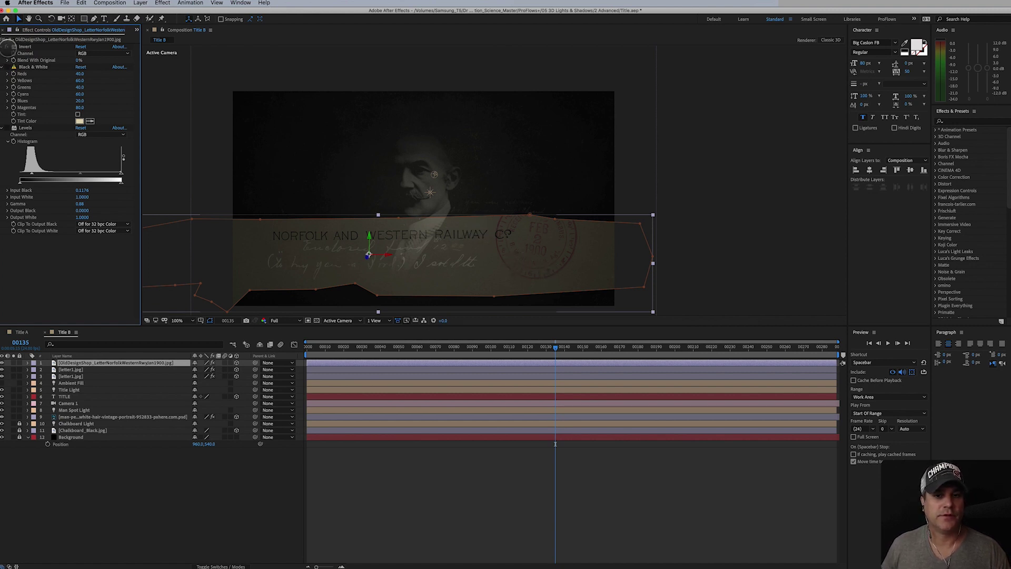
pyautogui.click(13, 46)
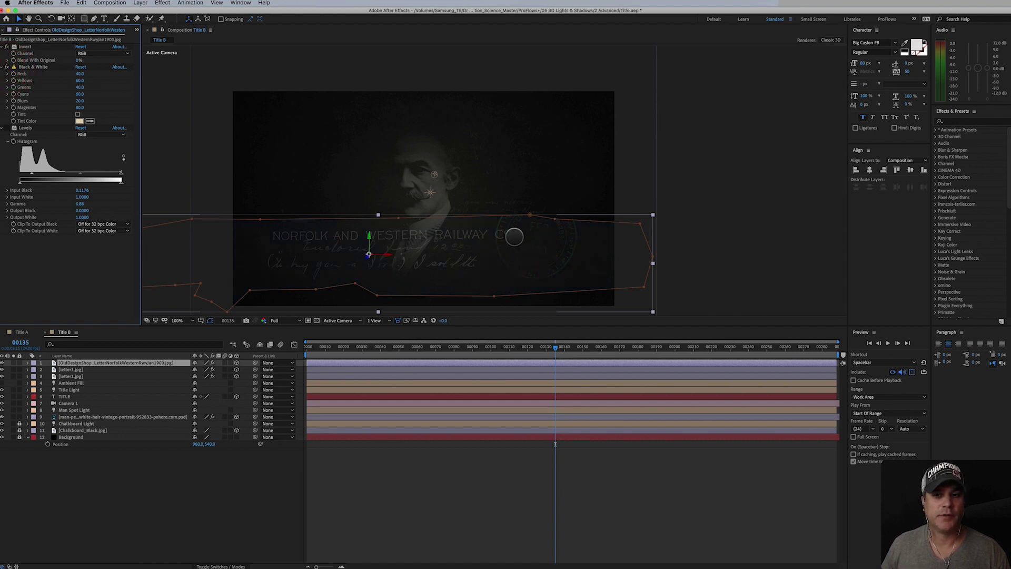
pyautogui.click(8, 128)
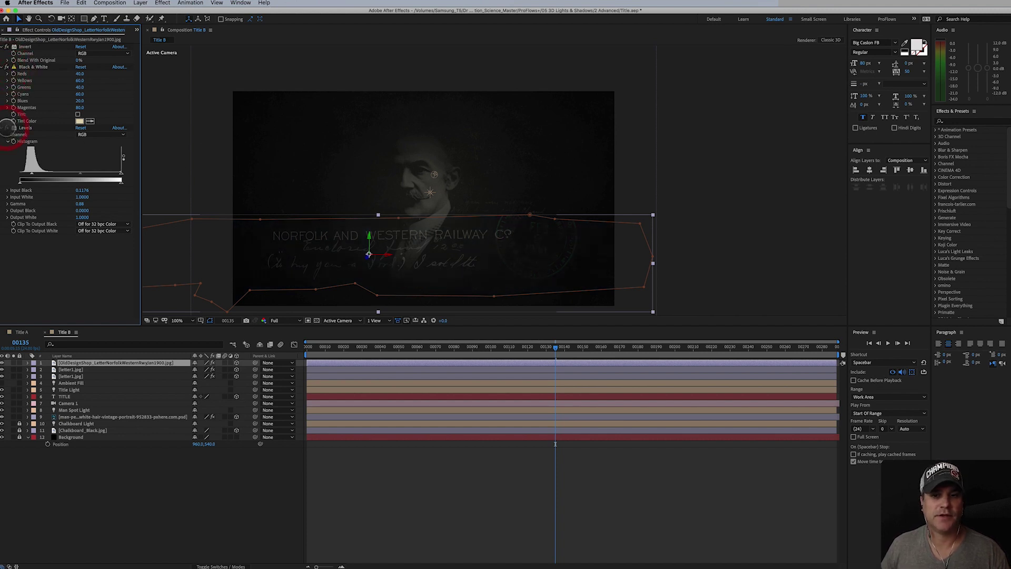
pyautogui.click(7, 128)
pyautogui.moveTo(31, 173); pyautogui.dragTo(24, 174)
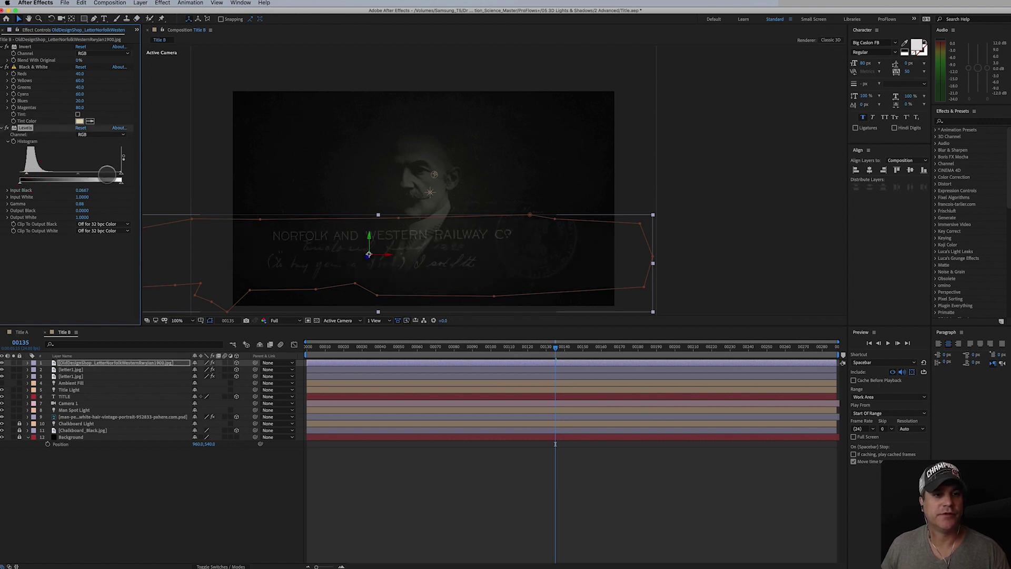
pyautogui.moveTo(120, 174); pyautogui.dragTo(87, 174)
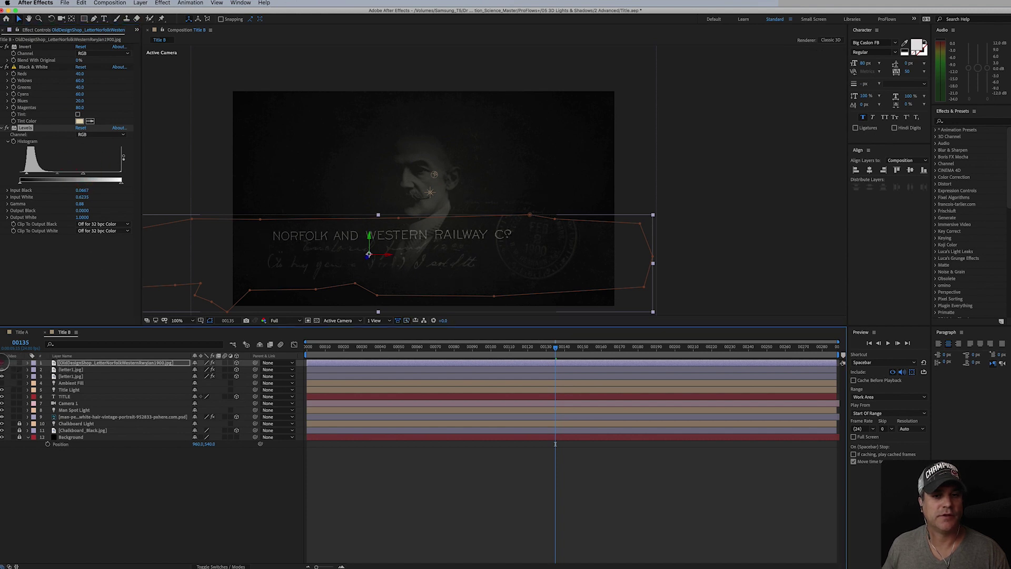
# With the railway letter hidden, set Levels Input White to 0.6118 on the large handwriting layer and 0.7294 on its smaller copy.
pyautogui.click(79, 370)
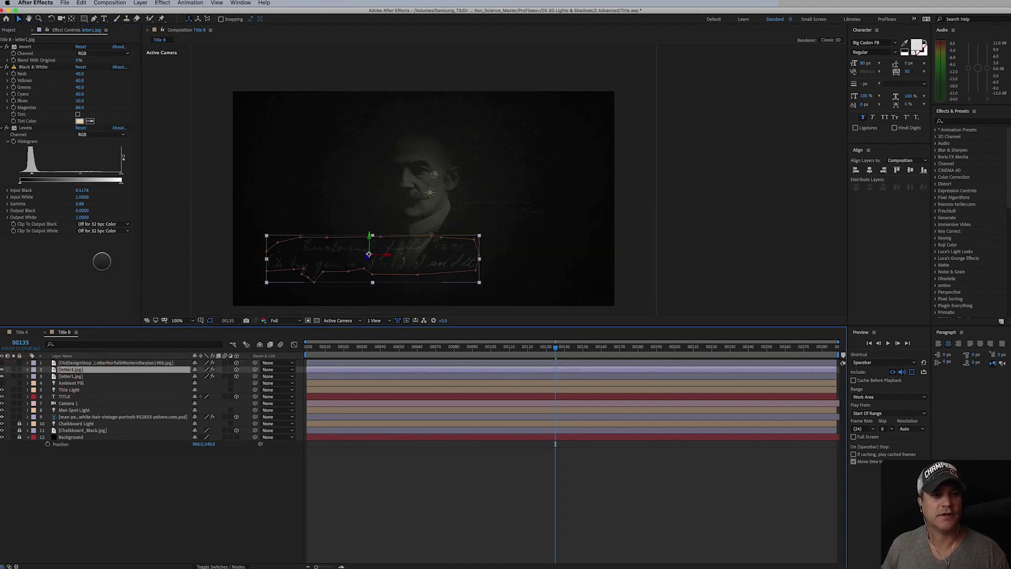
pyautogui.moveTo(120, 173); pyautogui.dragTo(88, 179)
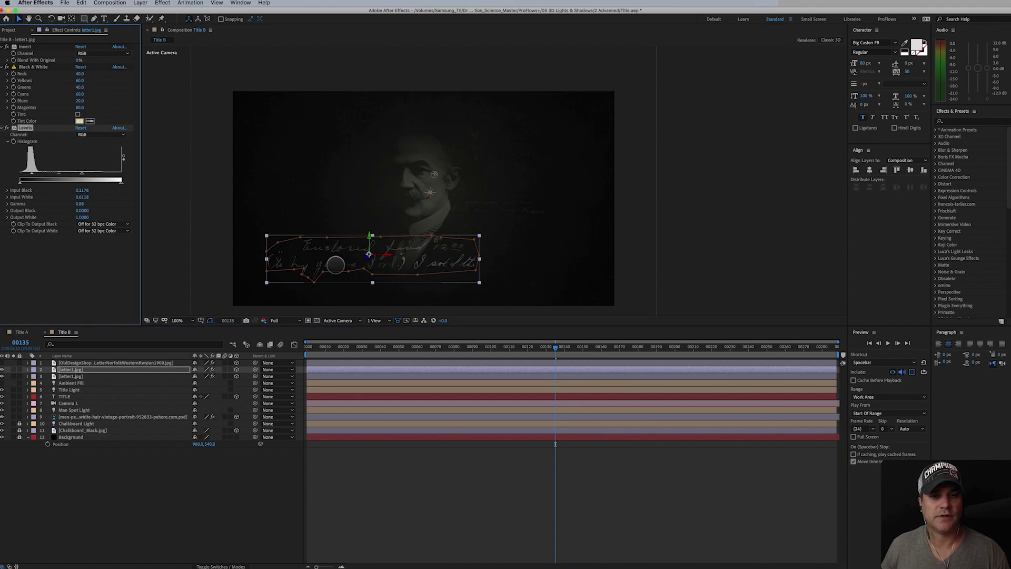
pyautogui.click(75, 376)
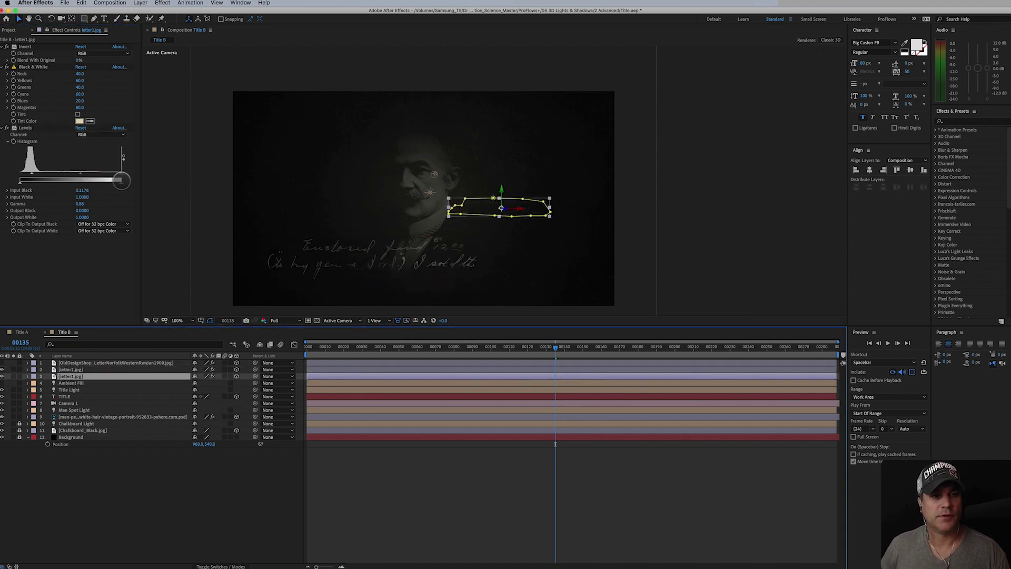
pyautogui.moveTo(120, 172); pyautogui.dragTo(94, 177)
pyautogui.click(2, 362)
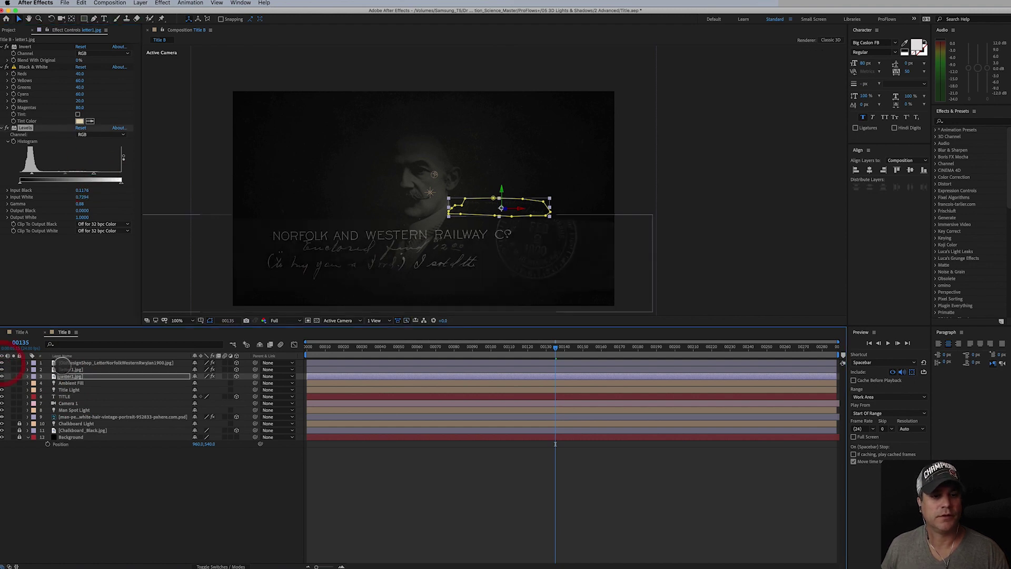
# Solo the railway letter layer and delete the mask it inherited from the handwriting layer.
pyautogui.click(65, 363)
pyautogui.moveTo(539, 253); pyautogui.dragTo(604, 215)
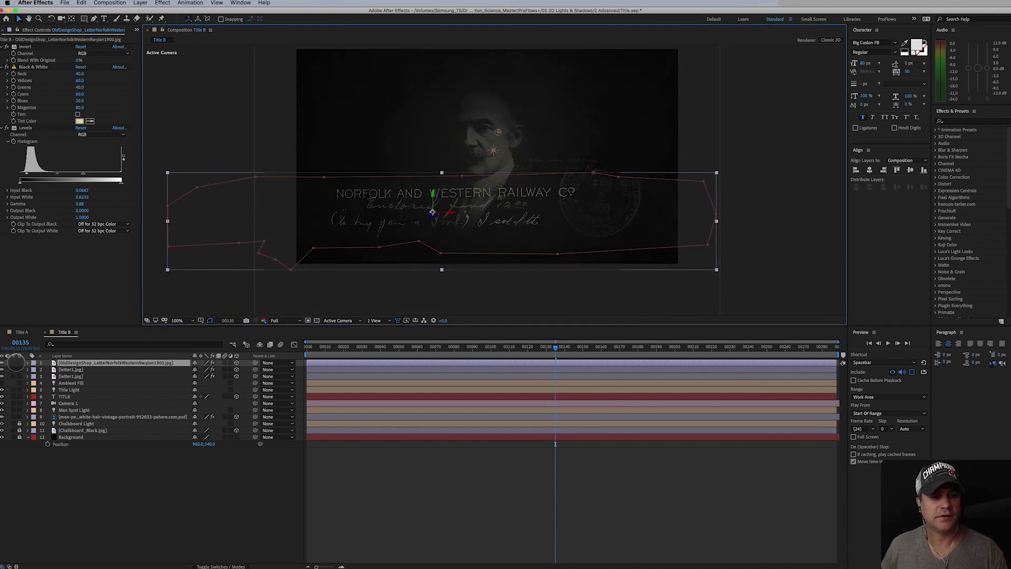
pyautogui.click(14, 363)
pyautogui.press('m')
pyautogui.click(63, 371)
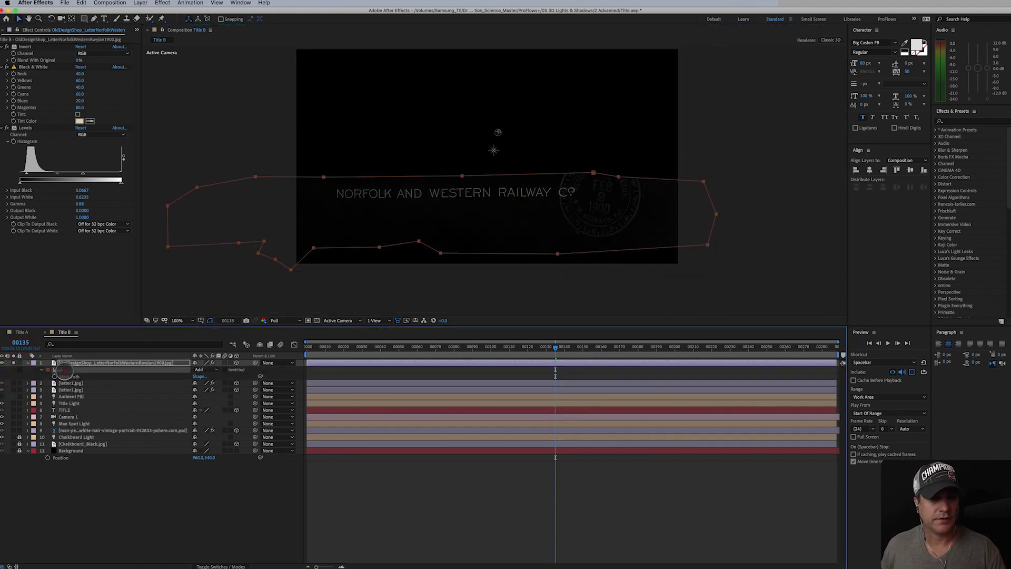
pyautogui.press('Delete')
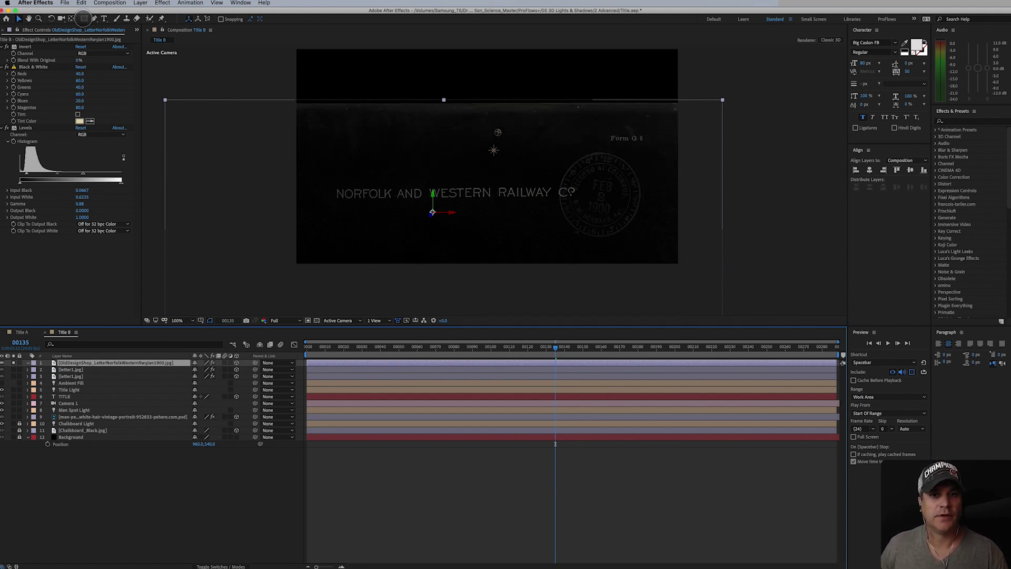
# Draw a rectangular mask around the letter's Norfolk and Western Railway heading and round date stamp, and turn off the layer's solo.
pyautogui.click(84, 19)
pyautogui.moveTo(309, 125); pyautogui.dragTo(438, 167)
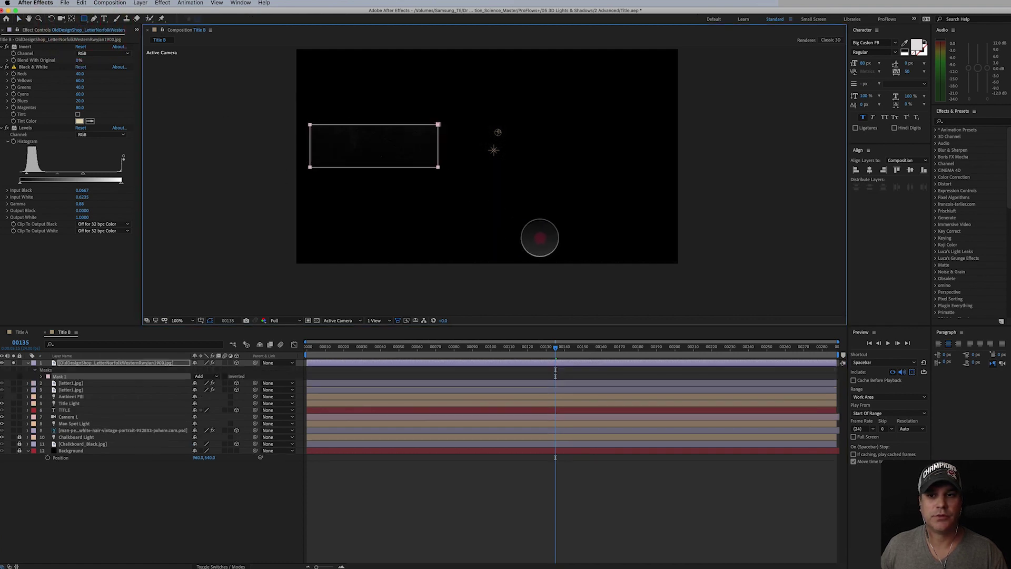
pyautogui.moveTo(540, 238); pyautogui.dragTo(663, 247)
pyautogui.click(78, 363)
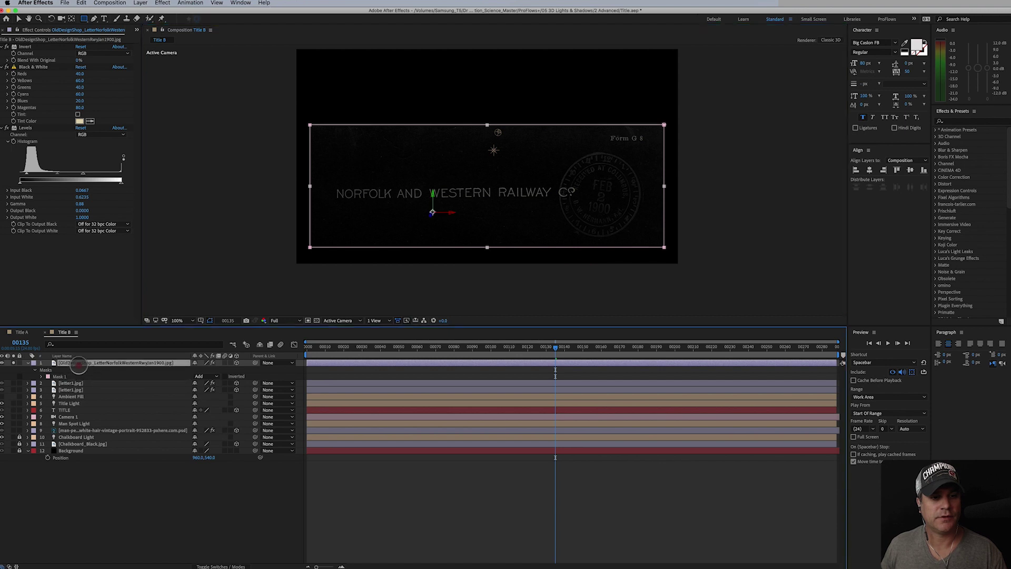
pyautogui.click(28, 362)
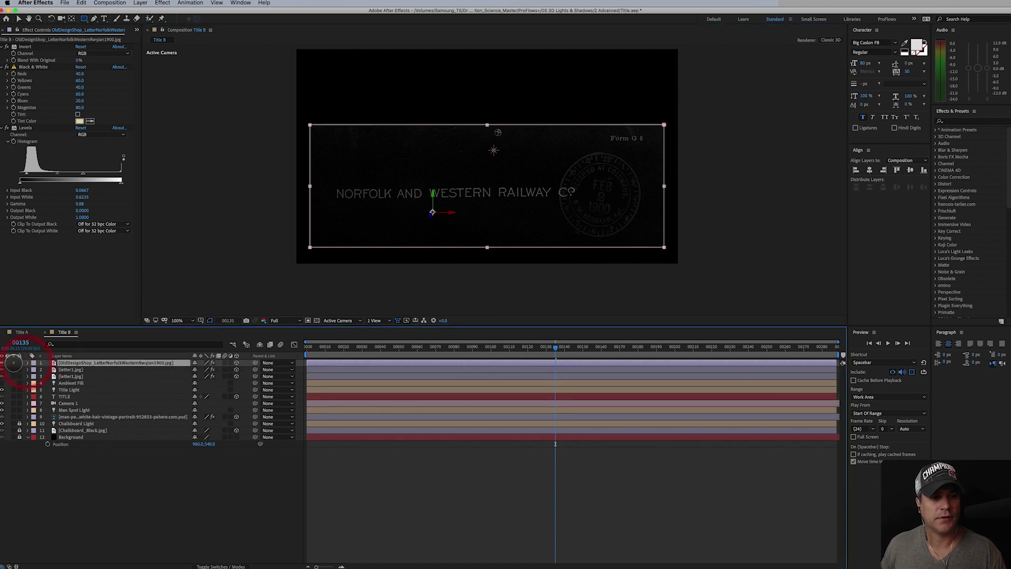
pyautogui.click(13, 363)
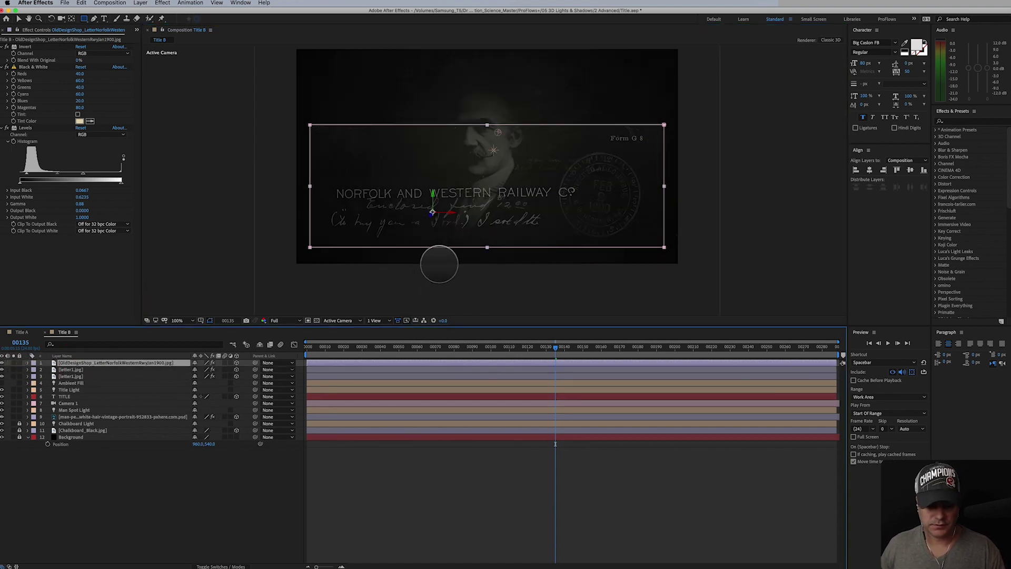
# Move the railway letter's anchor point to the middle of the masked heading.
pyautogui.press('y')
pyautogui.moveTo(432, 200); pyautogui.dragTo(485, 192)
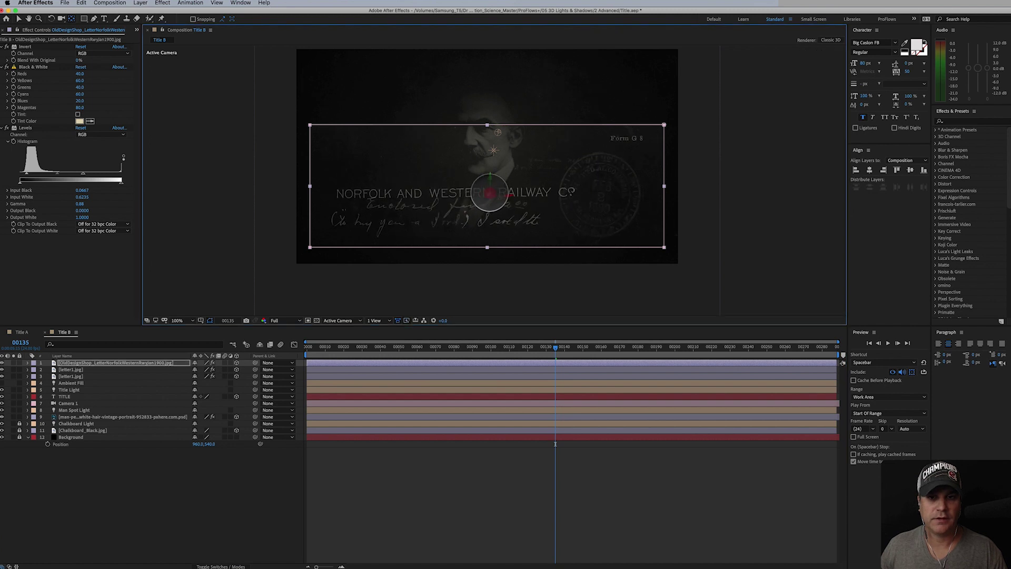
pyautogui.press('v')
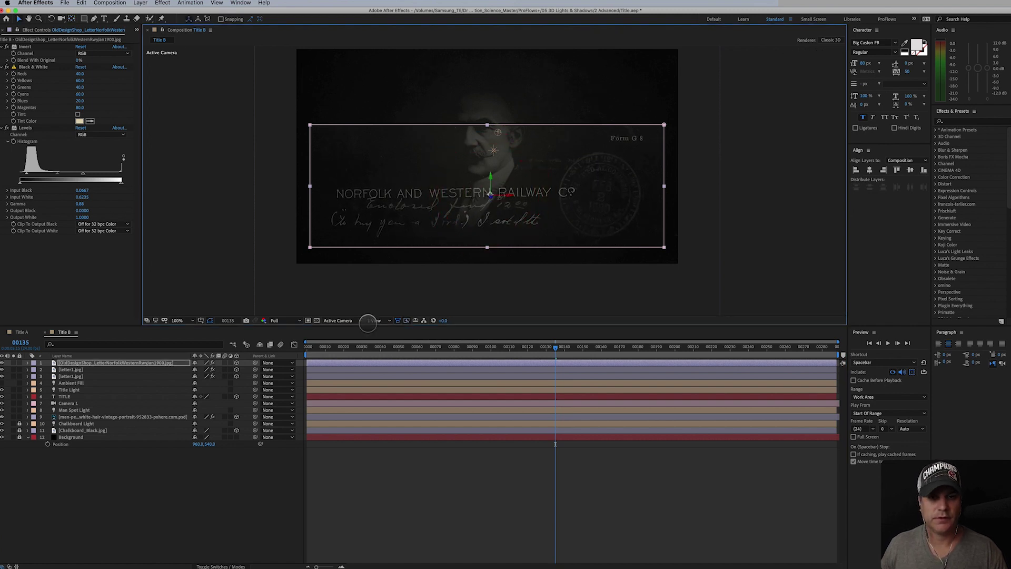
# In a two-view horizontal layout, reposition the railway heading closer to the camera and to the right, running past the frame's edge.
pyautogui.click(374, 320)
pyautogui.click(386, 356)
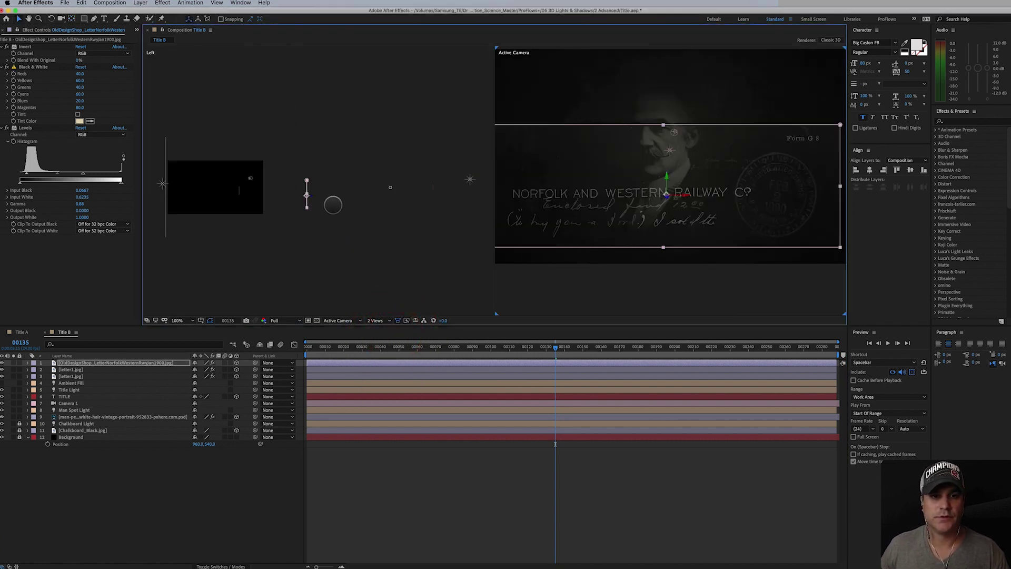
pyautogui.moveTo(309, 196)
pyautogui.mouseDown()
pyautogui.moveTo(360, 198)
pyautogui.moveTo(225, 207)
pyautogui.moveTo(224, 184)
pyautogui.mouseUp()
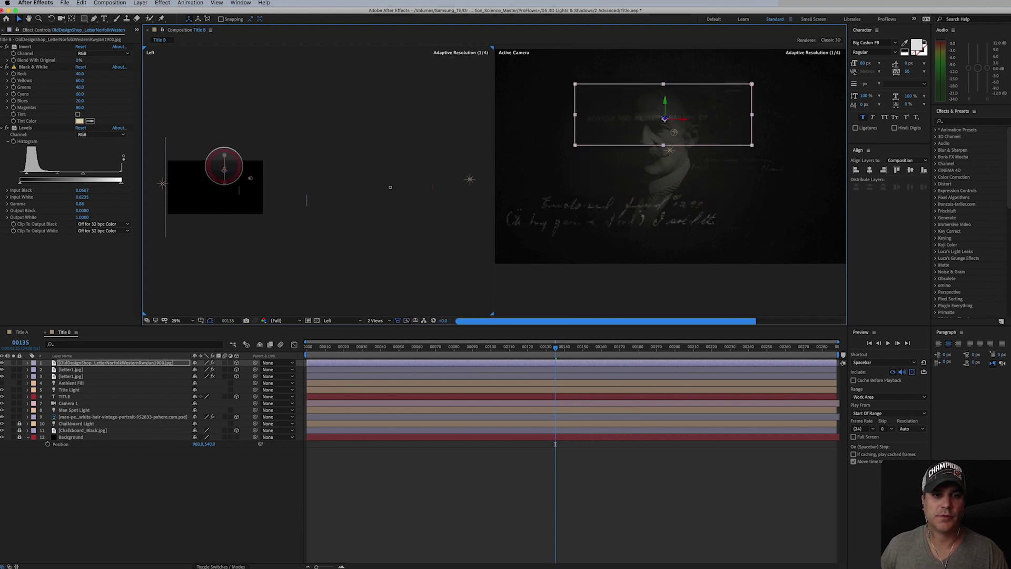
pyautogui.moveTo(685, 119); pyautogui.dragTo(762, 128)
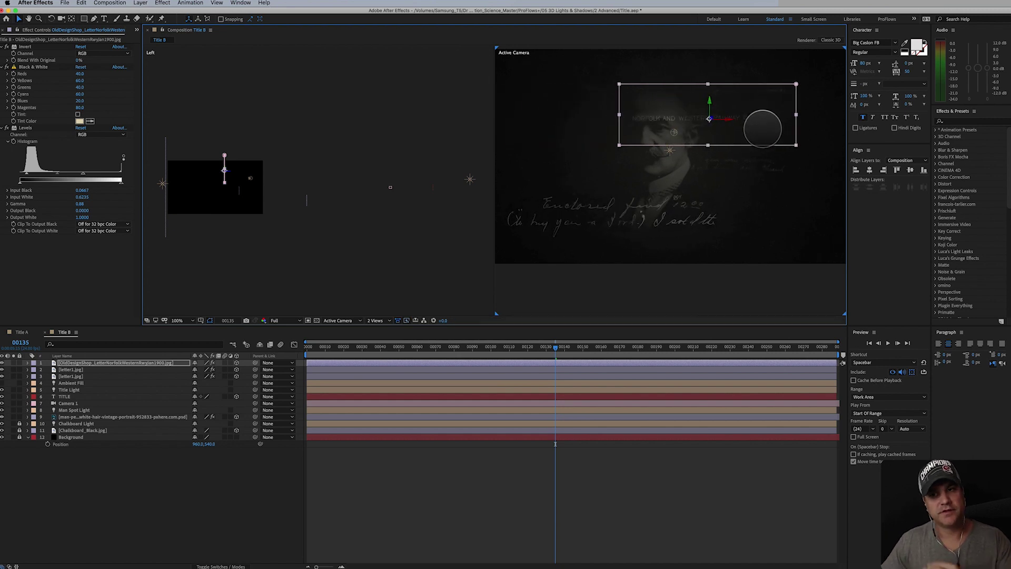
pyautogui.moveTo(708, 104); pyautogui.dragTo(748, 216)
pyautogui.moveTo(226, 198); pyautogui.dragTo(334, 186)
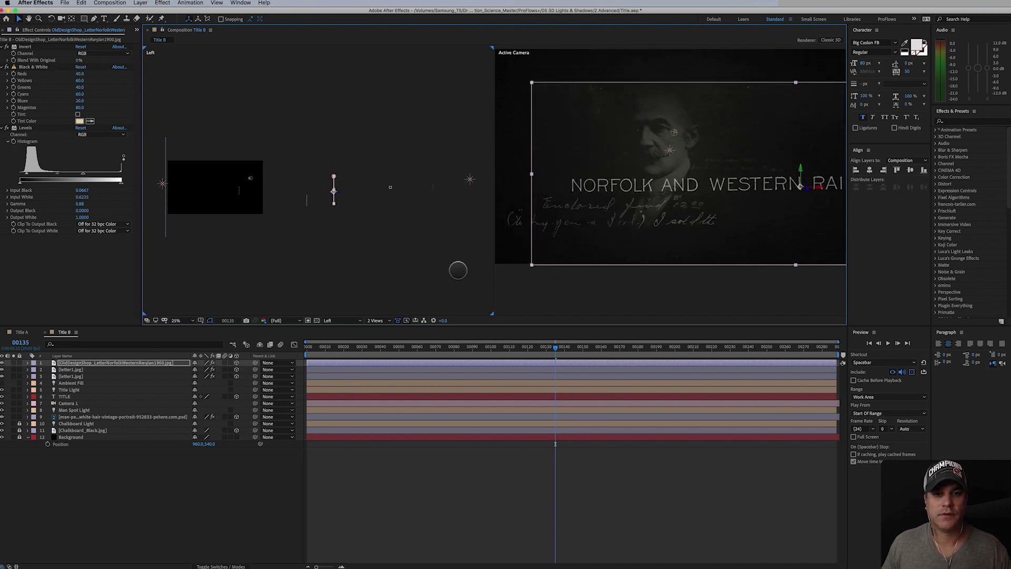
# Duplicate the railway letter layer, solo the copy and switch to a single view.
pyautogui.click(99, 363)
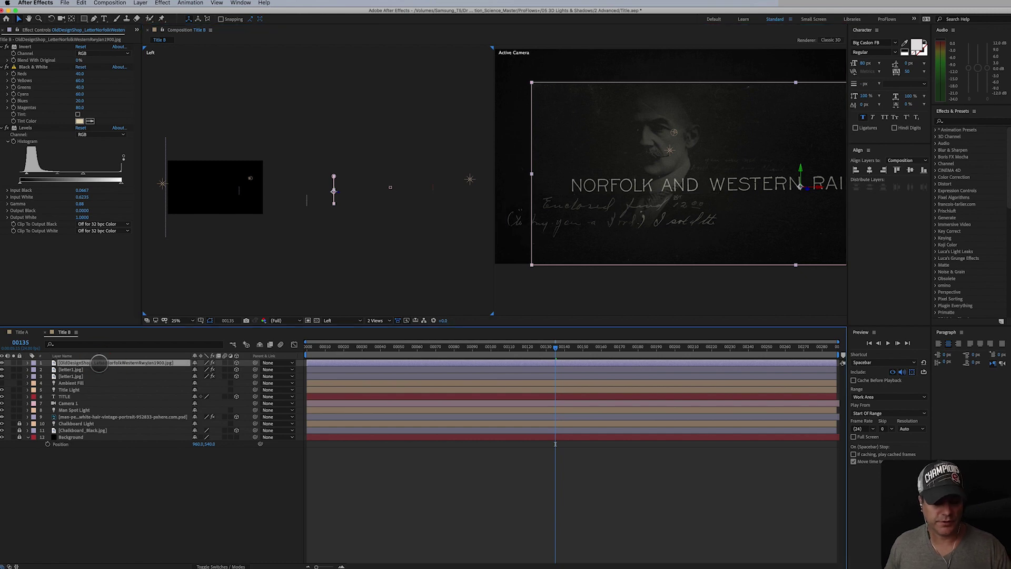
pyautogui.press('super+d')
pyautogui.click(14, 363)
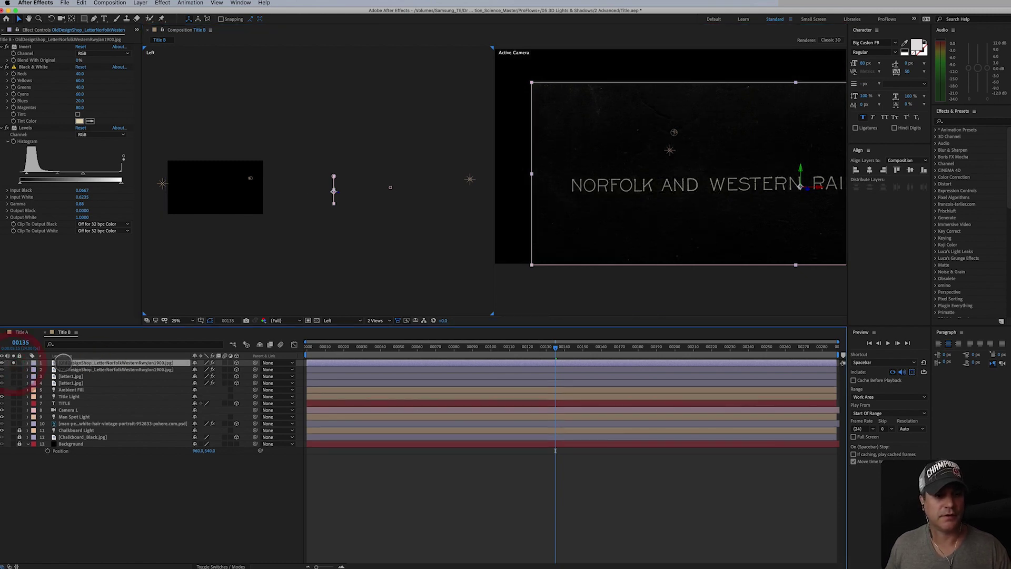
pyautogui.click(379, 320)
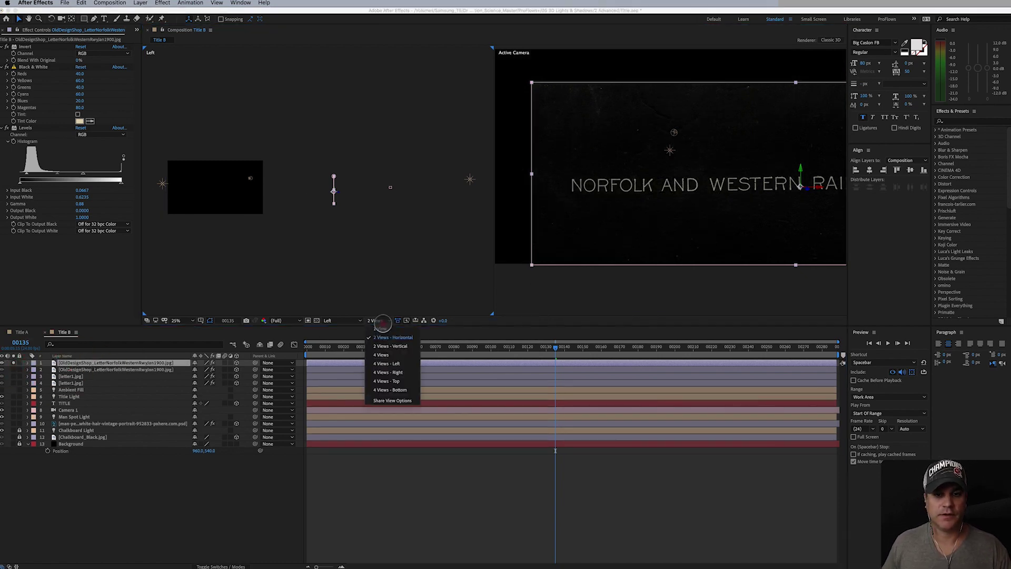
pyautogui.click(382, 339)
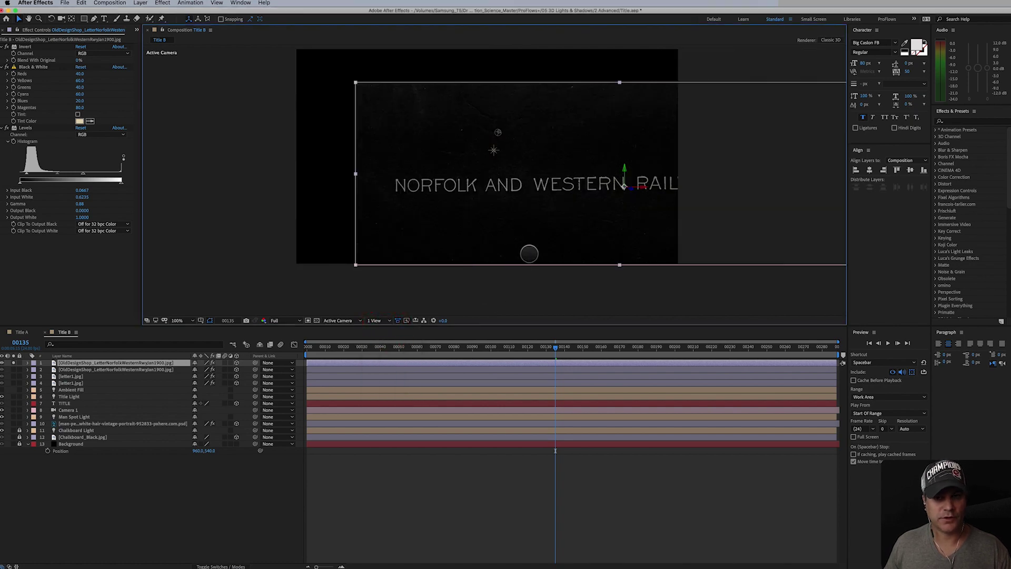
# Remove the rectangular mask from the soloed railway letter copy.
pyautogui.scroll(-2, 529, 253)
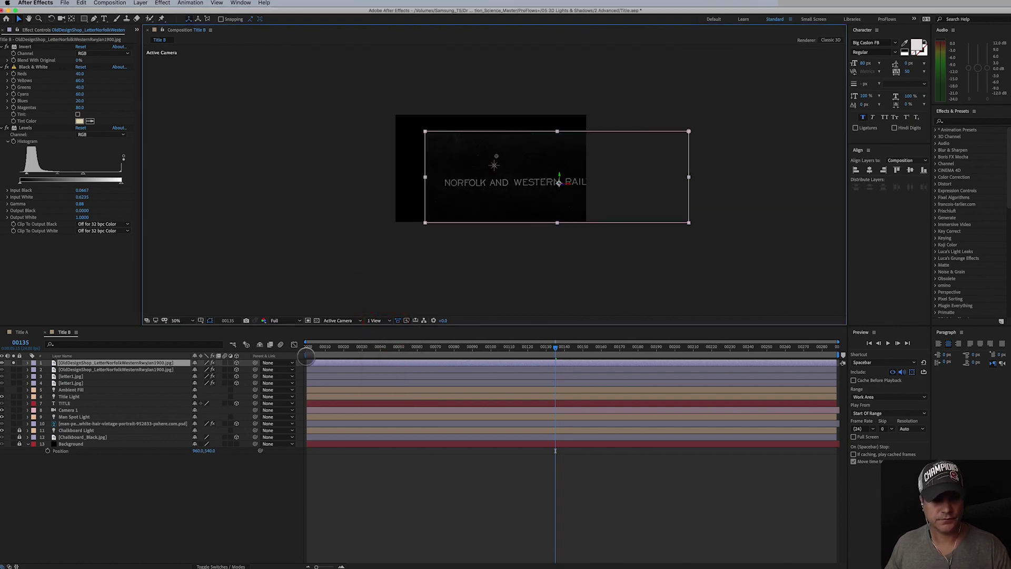
pyautogui.press('super+shift+n')
pyautogui.press('super+z')
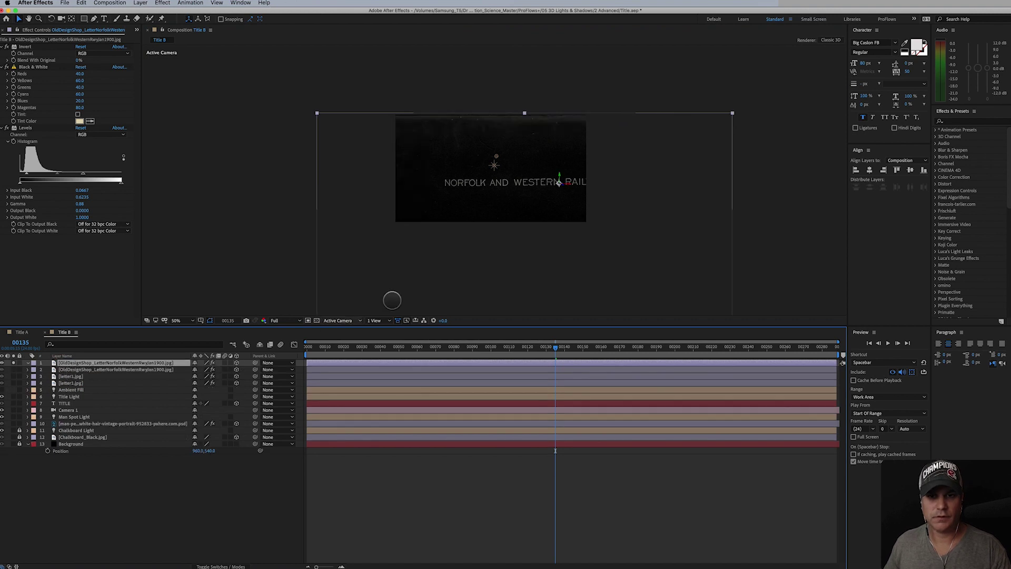
# Move the letter copy to bring its typed dateline into frame and mask "Columbus, Ohio, Jany 31st, 1900." with a rectangle.
pyautogui.moveTo(580, 237); pyautogui.dragTo(461, 161)
pyautogui.moveTo(503, 204); pyautogui.dragTo(502, 202)
pyautogui.click(83, 19)
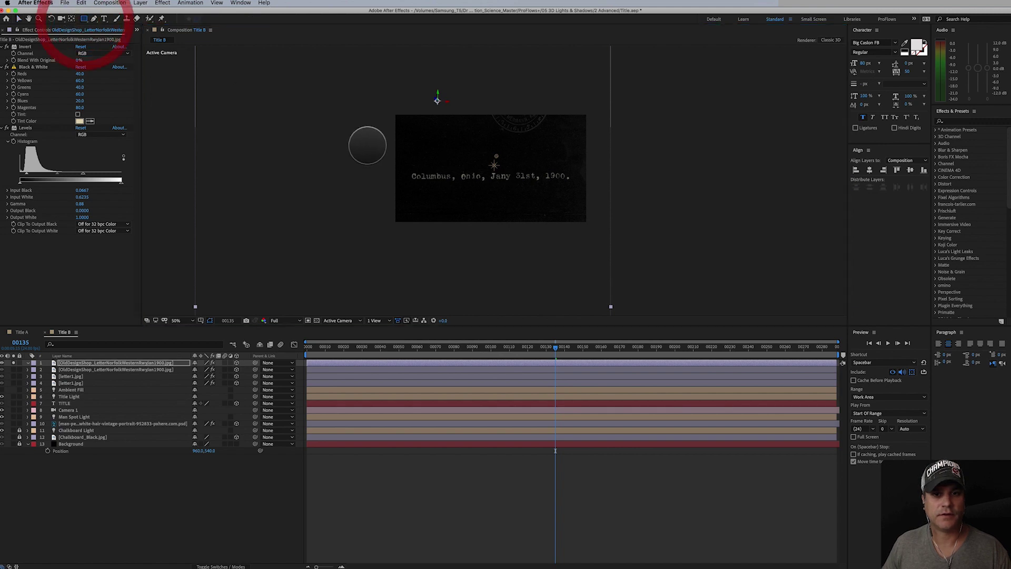
pyautogui.moveTo(408, 162); pyautogui.dragTo(576, 192)
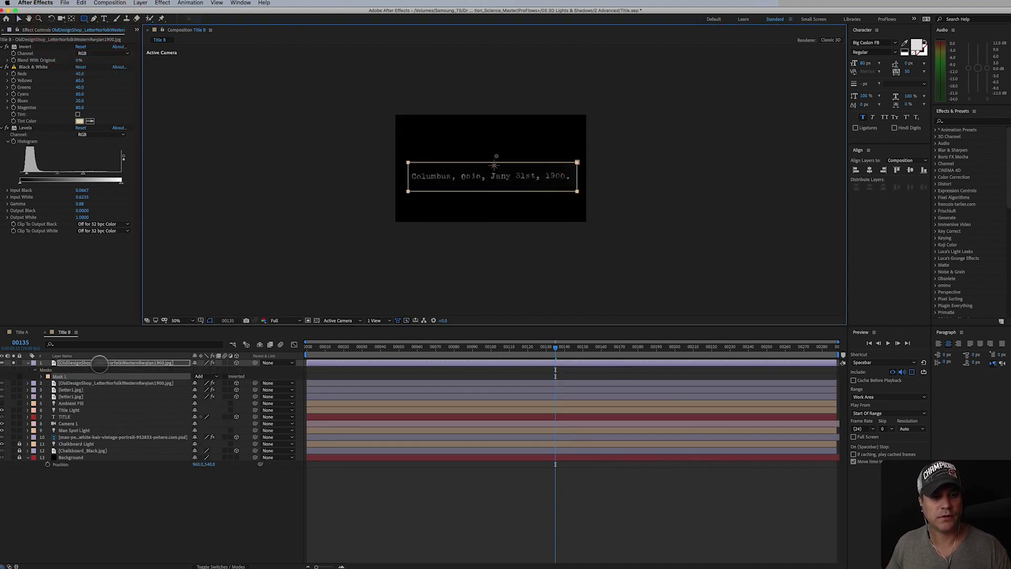
pyautogui.click(99, 364)
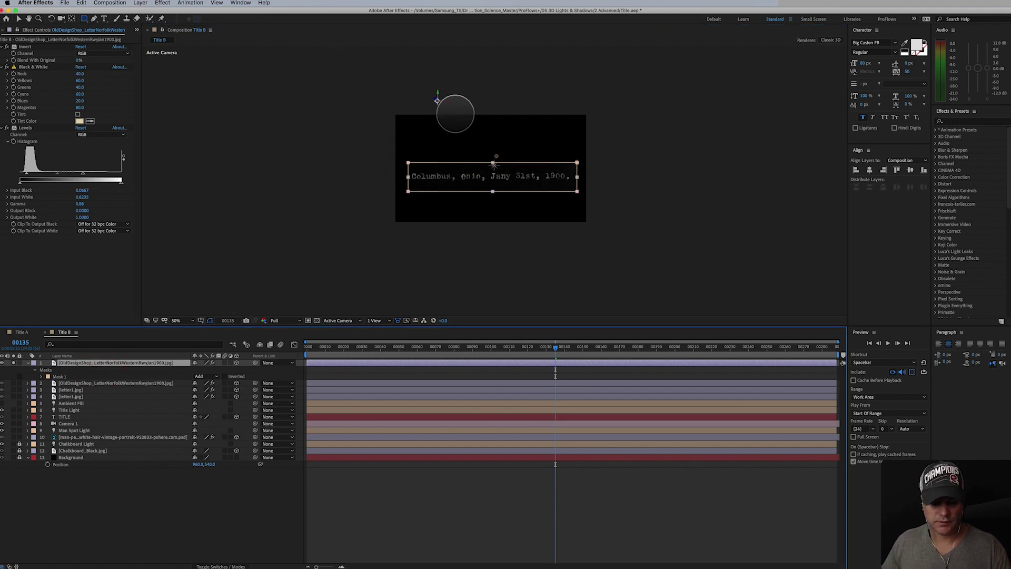
# Center the masked dateline layer's anchor point on its text, and at frame 262 move the dateline toward the frame's lower right.
pyautogui.press('y')
pyautogui.moveTo(437, 101); pyautogui.dragTo(493, 177)
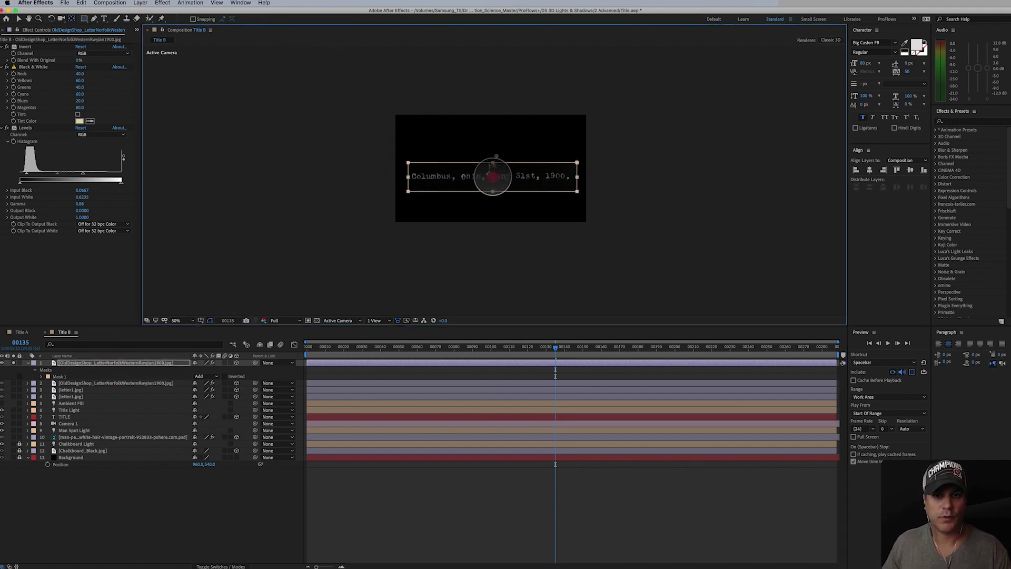
pyautogui.press('v')
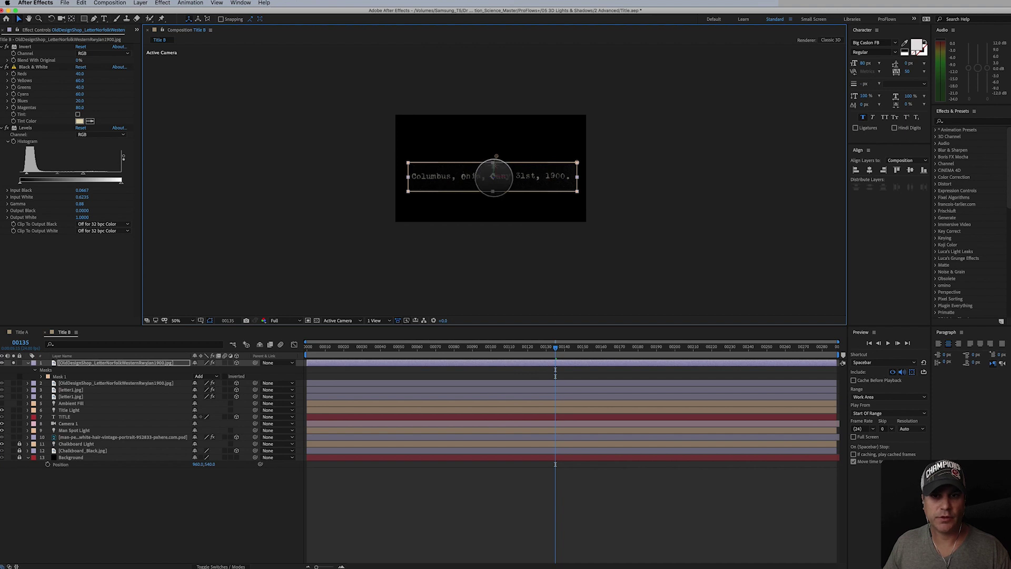
pyautogui.moveTo(695, 348); pyautogui.dragTo(789, 348)
pyautogui.moveTo(492, 171); pyautogui.dragTo(528, 207)
pyautogui.press('.')
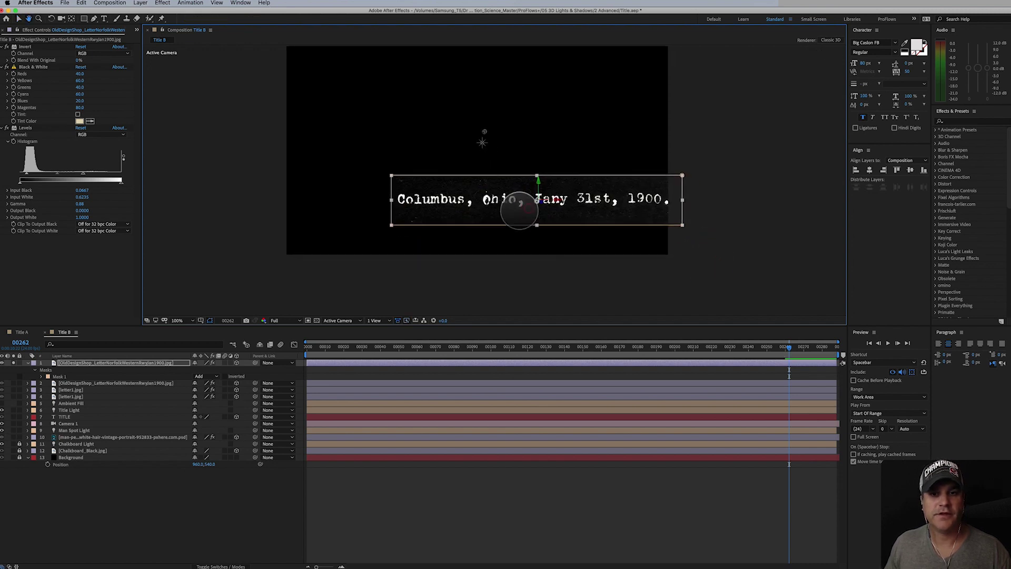
# Adjust the dateline's Levels to Input Black 0, Input White 0.7333 and Gamma 0.51.
pyautogui.click(102, 362)
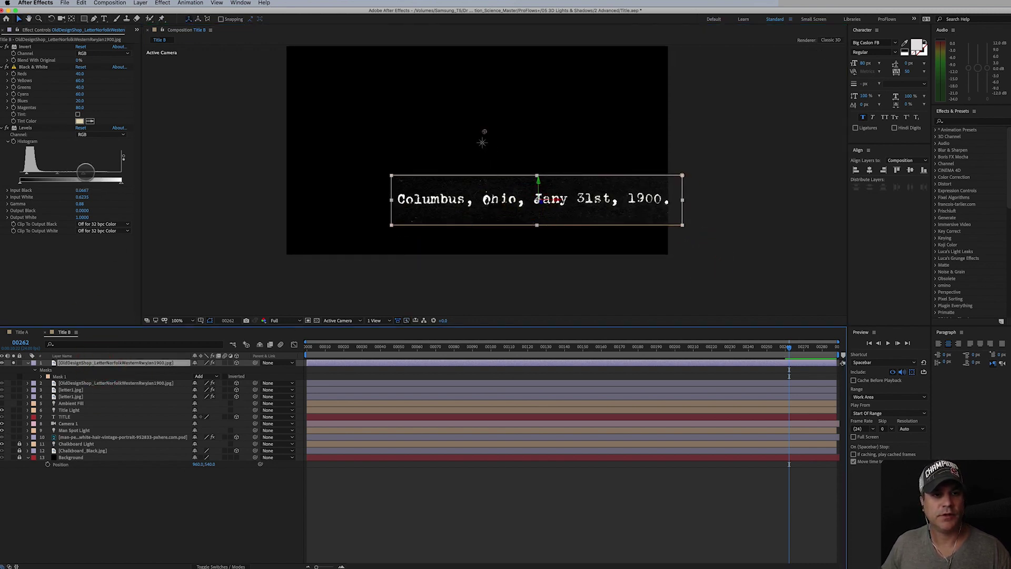
pyautogui.moveTo(82, 174)
pyautogui.mouseDown()
pyautogui.moveTo(107, 174)
pyautogui.moveTo(79, 175)
pyautogui.mouseUp()
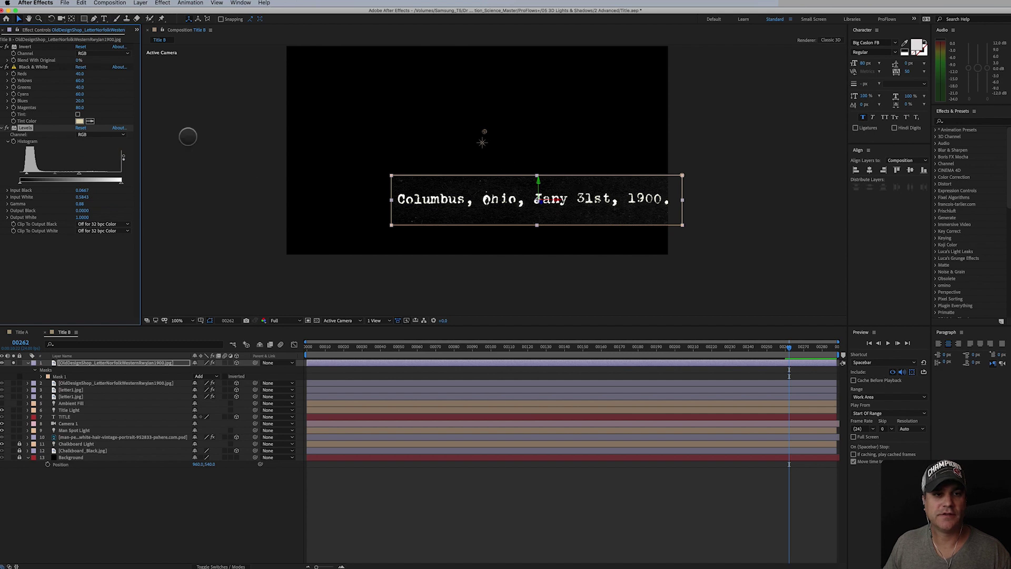
pyautogui.moveTo(79, 174)
pyautogui.mouseDown()
pyautogui.moveTo(112, 174)
pyautogui.moveTo(63, 173)
pyautogui.moveTo(86, 172)
pyautogui.mouseUp()
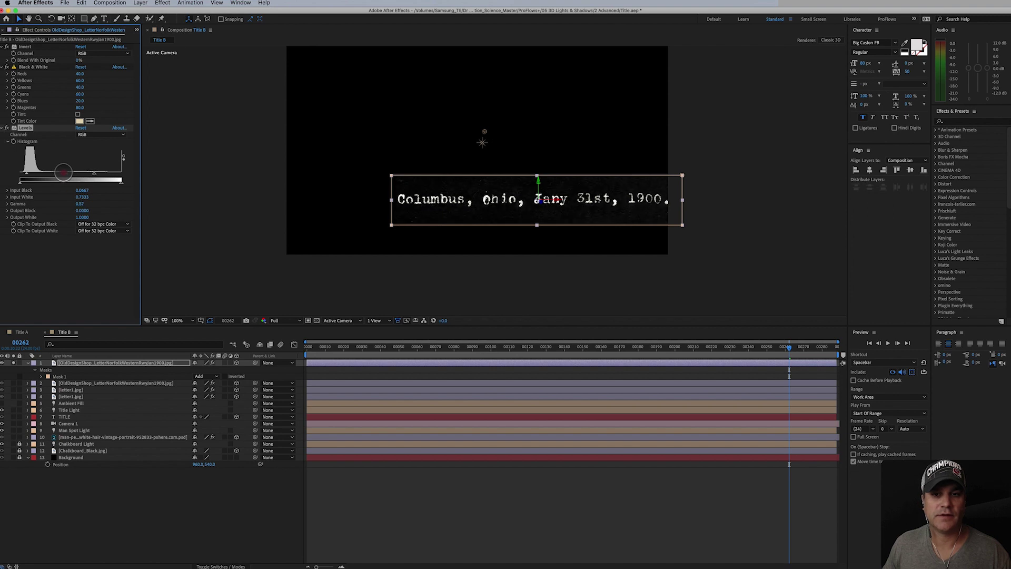
pyautogui.moveTo(76, 170); pyautogui.dragTo(74, 171)
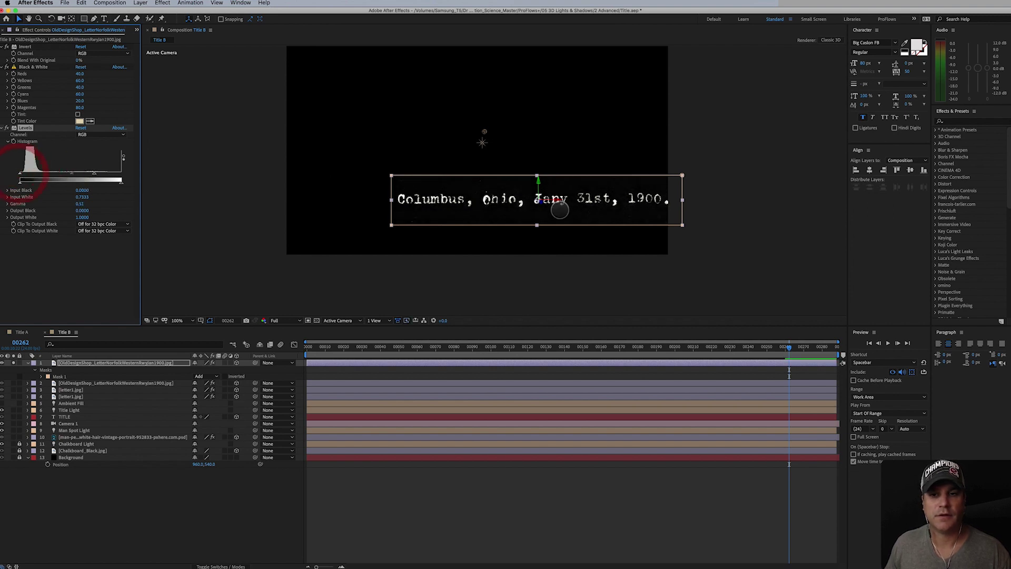
# Unsolo the dateline layer and, at frame 255, raise it to the upper part of the TITLE text.
pyautogui.moveTo(599, 211); pyautogui.dragTo(585, 220)
pyautogui.moveTo(792, 356)
pyautogui.mouseDown()
pyautogui.moveTo(637, 354)
pyautogui.moveTo(779, 354)
pyautogui.moveTo(776, 364)
pyautogui.mouseUp()
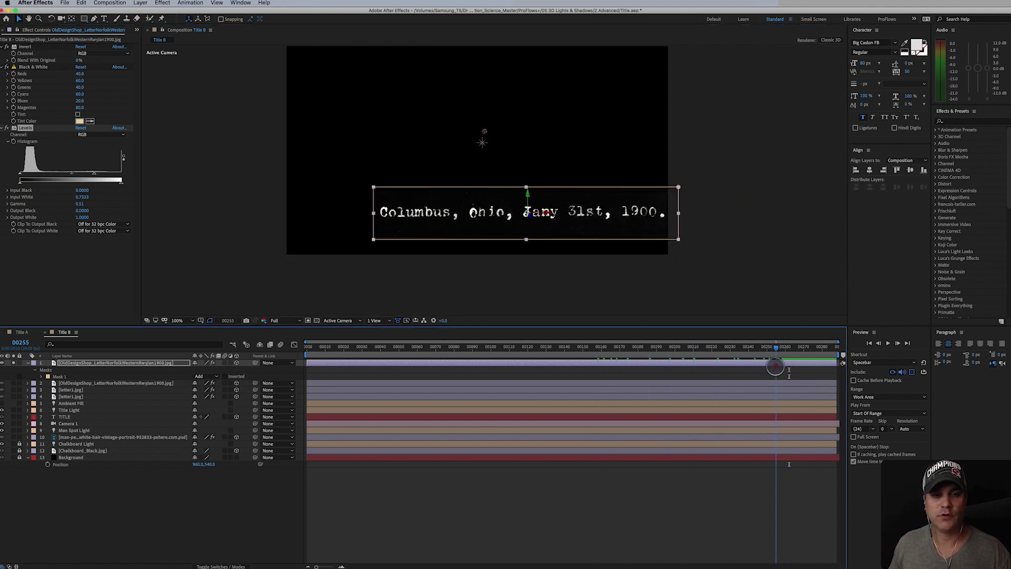
pyautogui.click(12, 362)
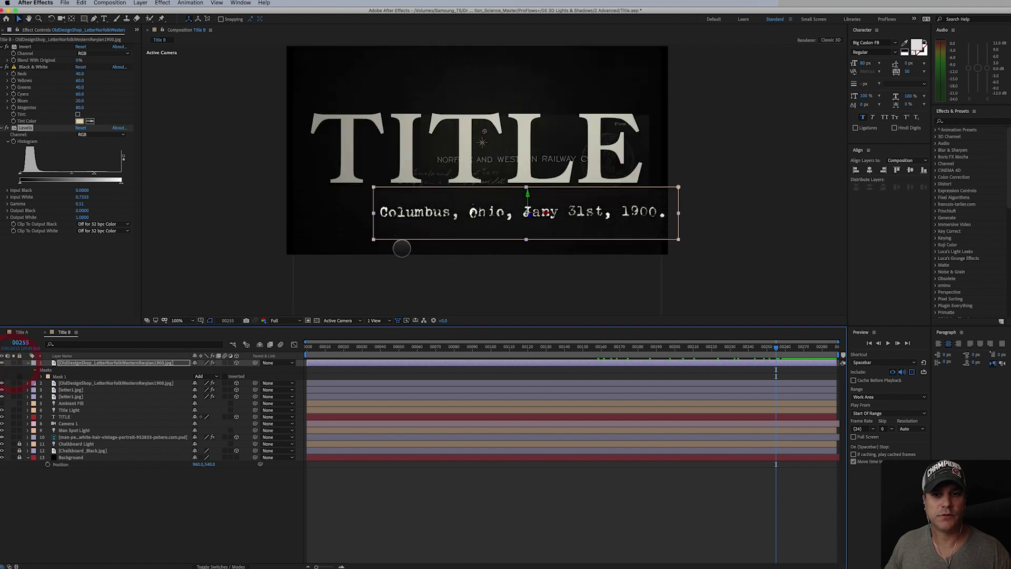
pyautogui.moveTo(486, 216); pyautogui.dragTo(433, 196)
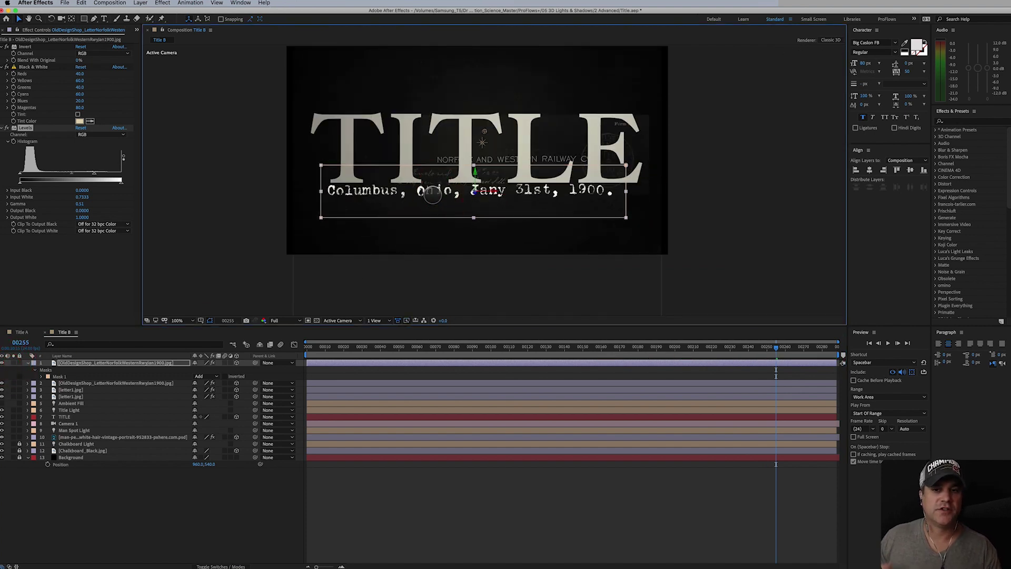
pyautogui.moveTo(474, 174); pyautogui.dragTo(474, 100)
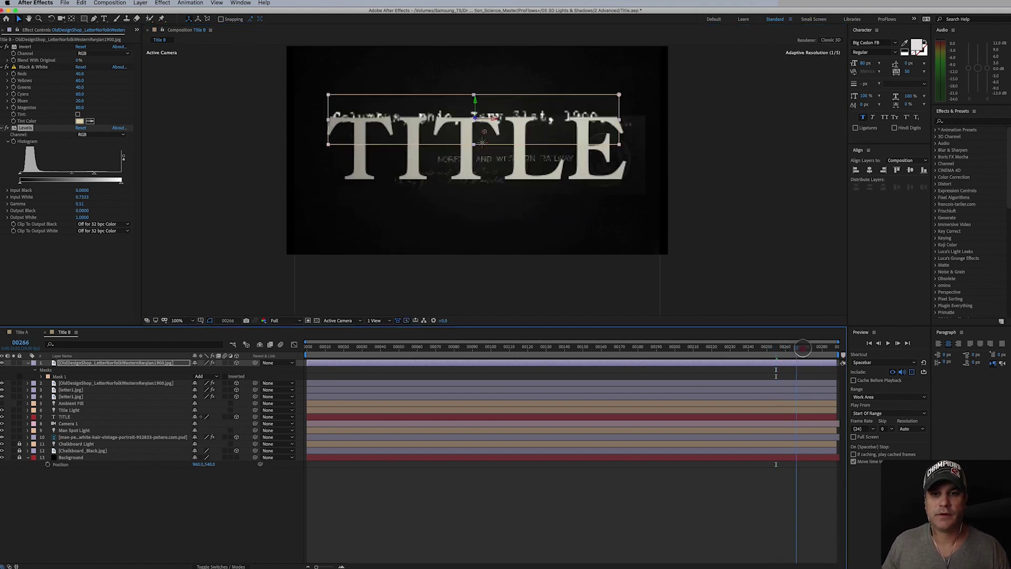
# Set the railway heading's Levels to Input Black 0.0078 and Input White 0.5490, and lower its gamma to suppress the paper texture.
pyautogui.moveTo(807, 348); pyautogui.dragTo(677, 343)
pyautogui.click(552, 174)
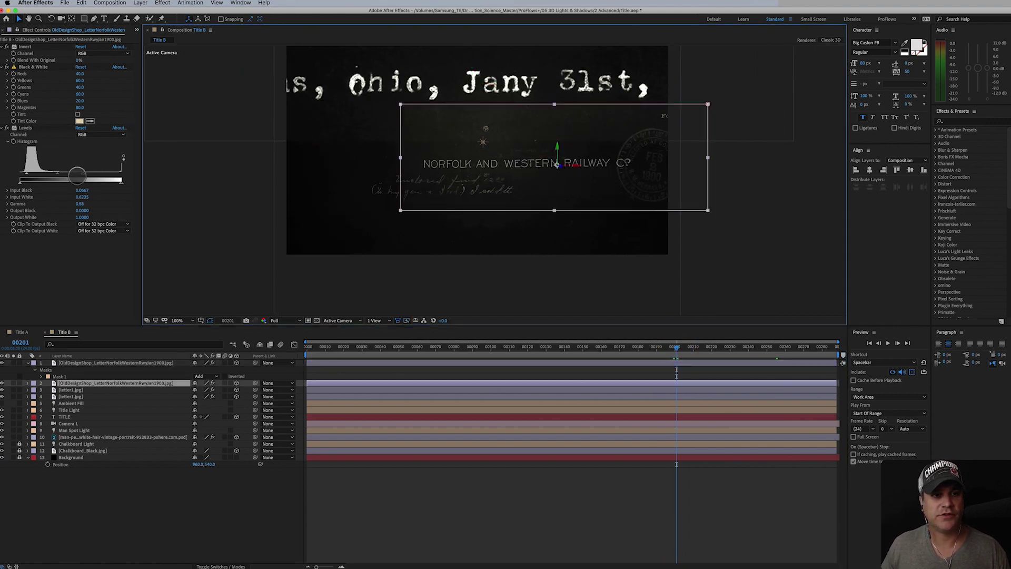
pyautogui.moveTo(56, 173); pyautogui.dragTo(67, 174)
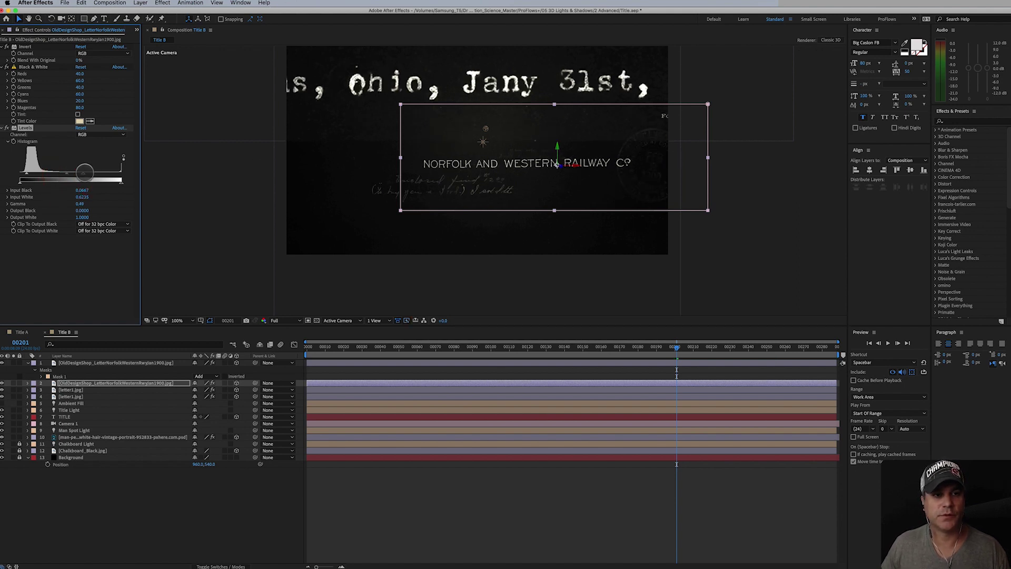
pyautogui.moveTo(85, 172)
pyautogui.mouseDown()
pyautogui.moveTo(116, 175)
pyautogui.moveTo(21, 174)
pyautogui.moveTo(80, 175)
pyautogui.mouseUp()
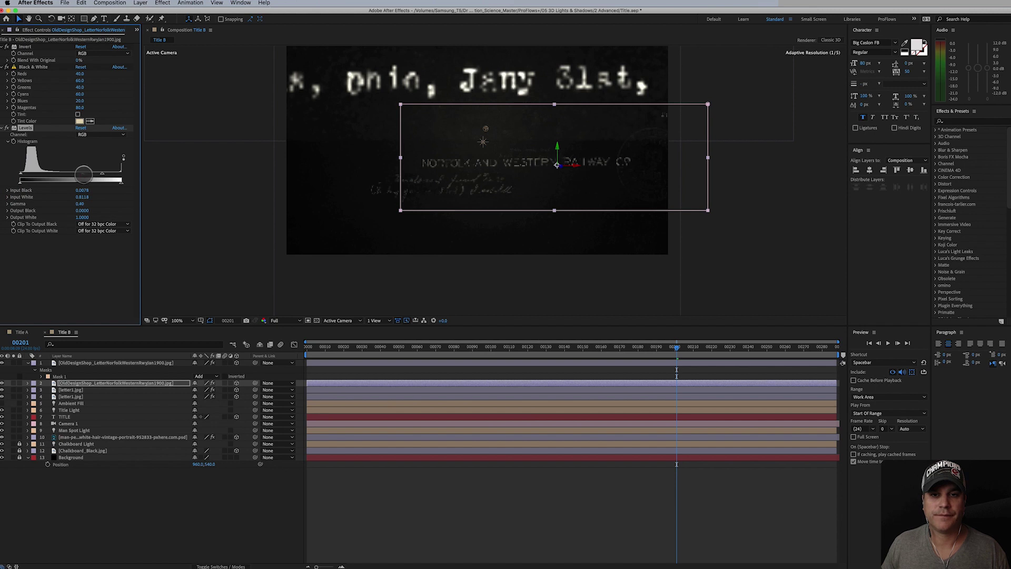
pyautogui.moveTo(102, 174); pyautogui.dragTo(75, 174)
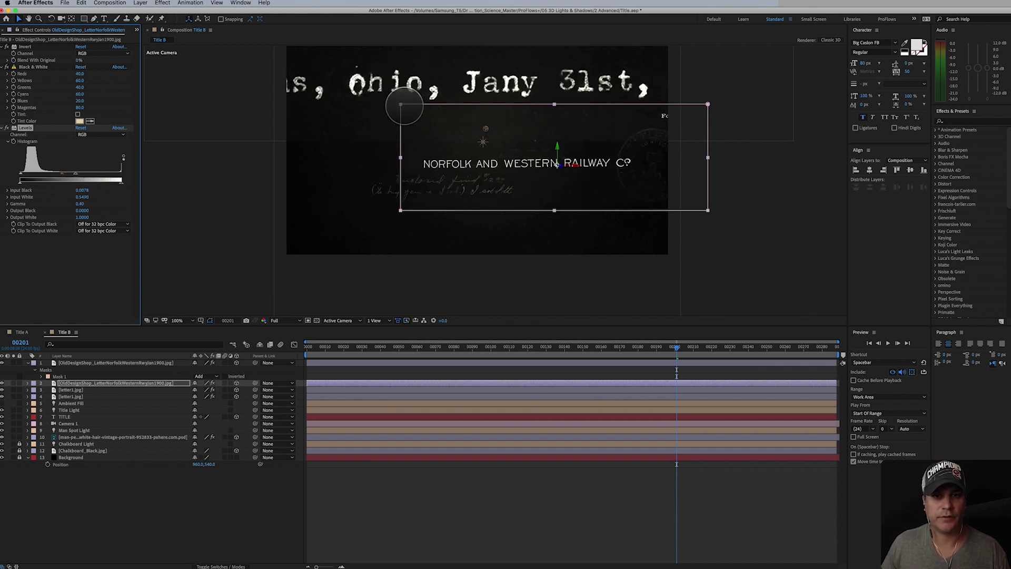
# Lower the upper-left corner of the railway heading's mask and feather the mask by 112 pixels.
pyautogui.moveTo(401, 105); pyautogui.dragTo(402, 126)
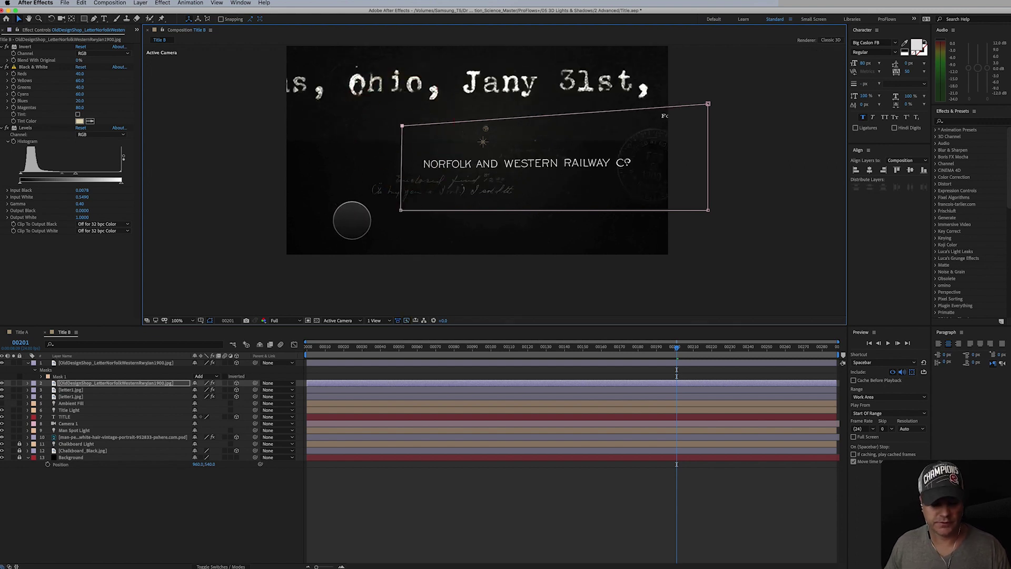
pyautogui.press('f')
pyautogui.moveTo(207, 396); pyautogui.dragTo(254, 396)
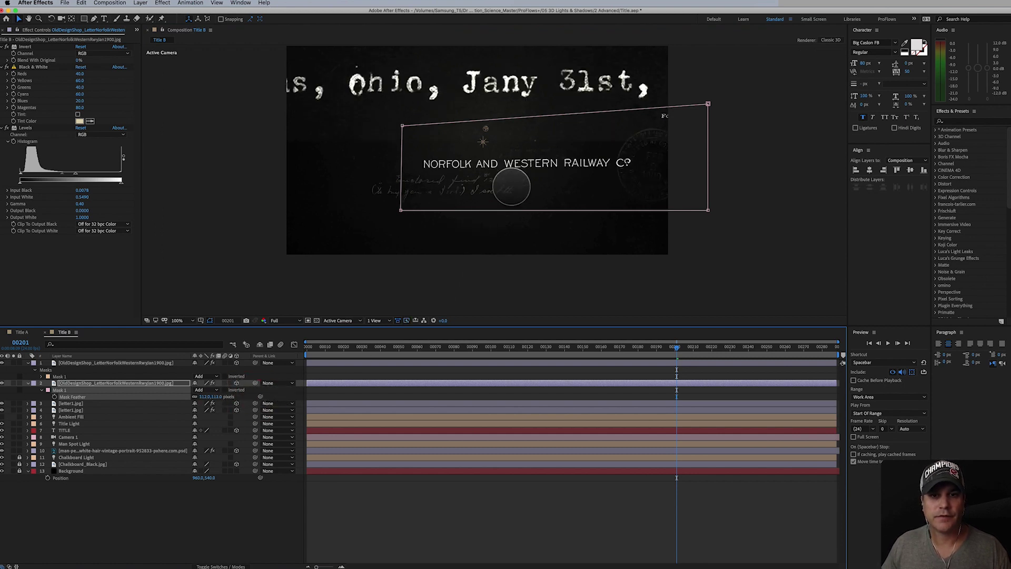
pyautogui.click(640, 493)
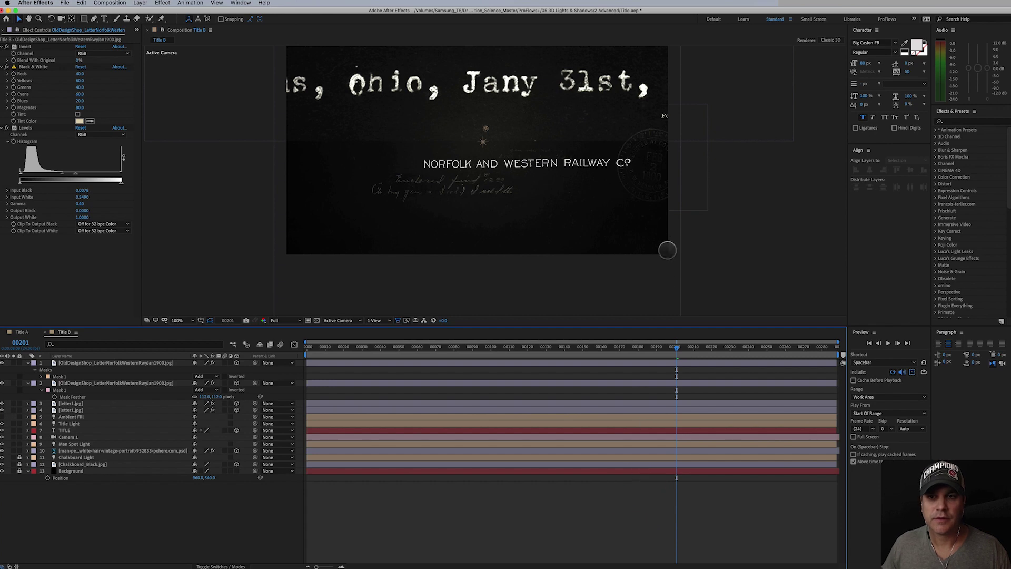
pyautogui.click(661, 253)
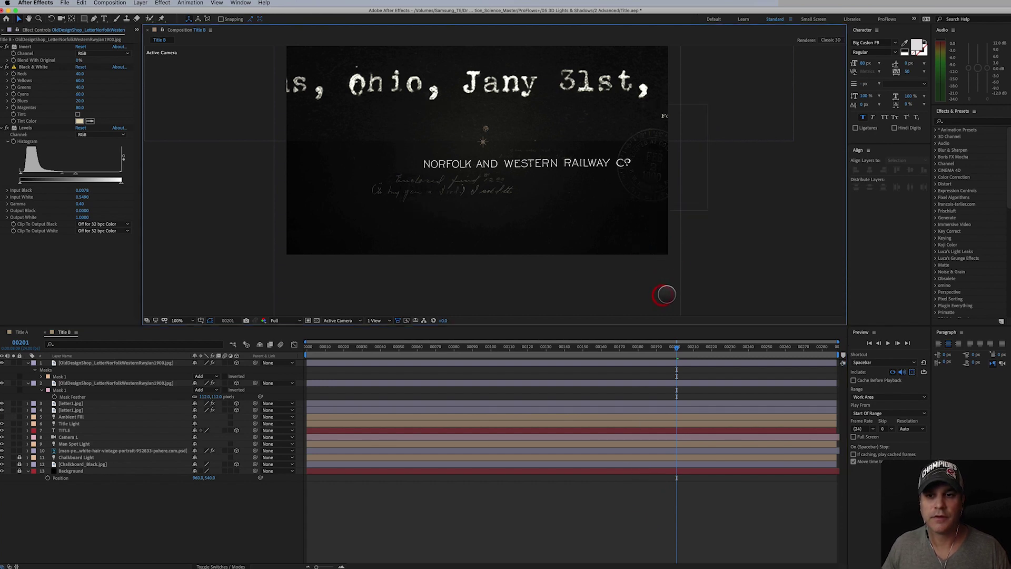
# Move the railway heading right at frame 201 so that it runs past the frame's edge.
pyautogui.moveTo(583, 179); pyautogui.dragTo(668, 192)
pyautogui.click(403, 153)
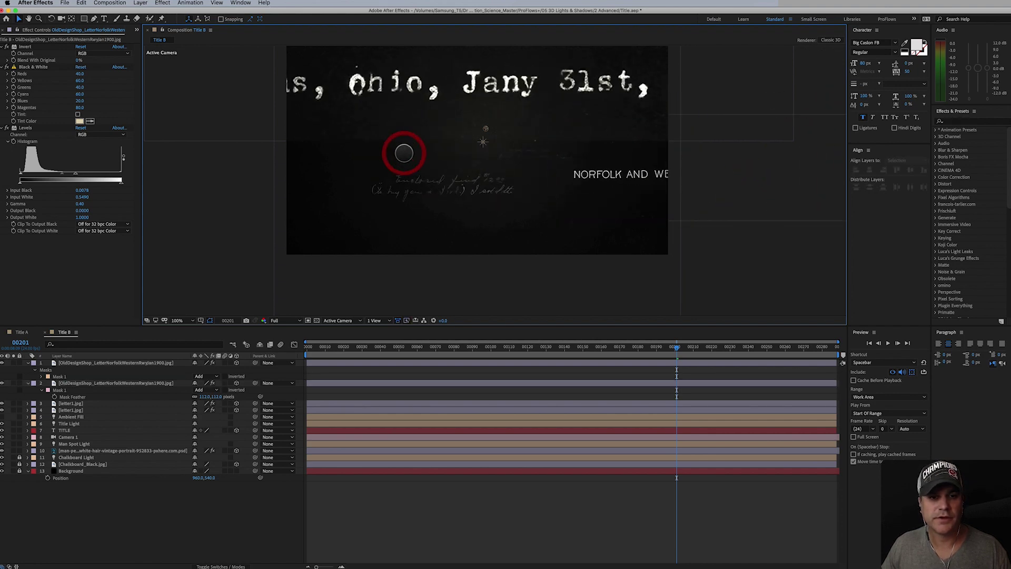
pyautogui.click(694, 169)
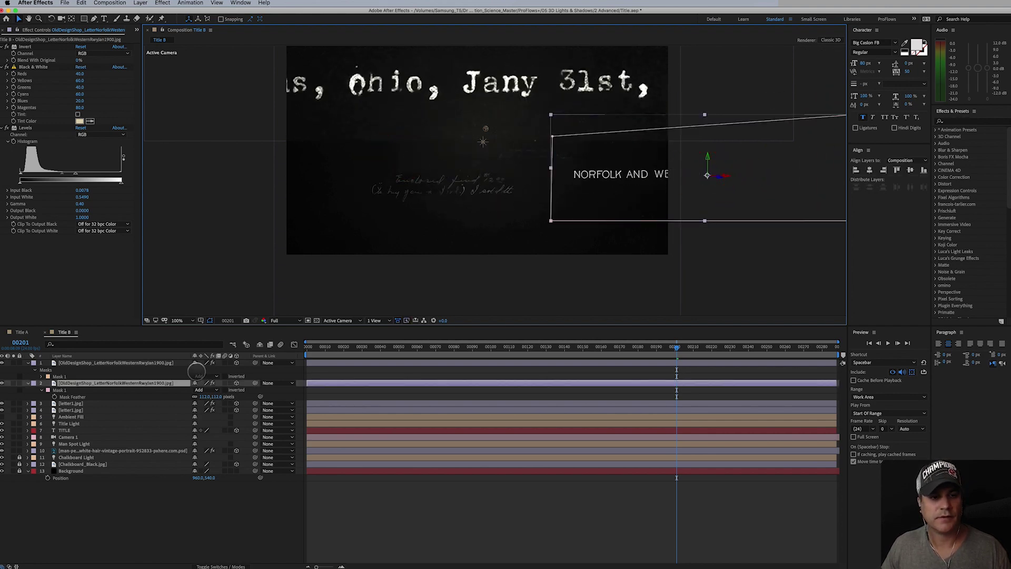
# Hide the chalkboard background layer to check the letter fragments without it, and show it again.
pyautogui.click(3, 464)
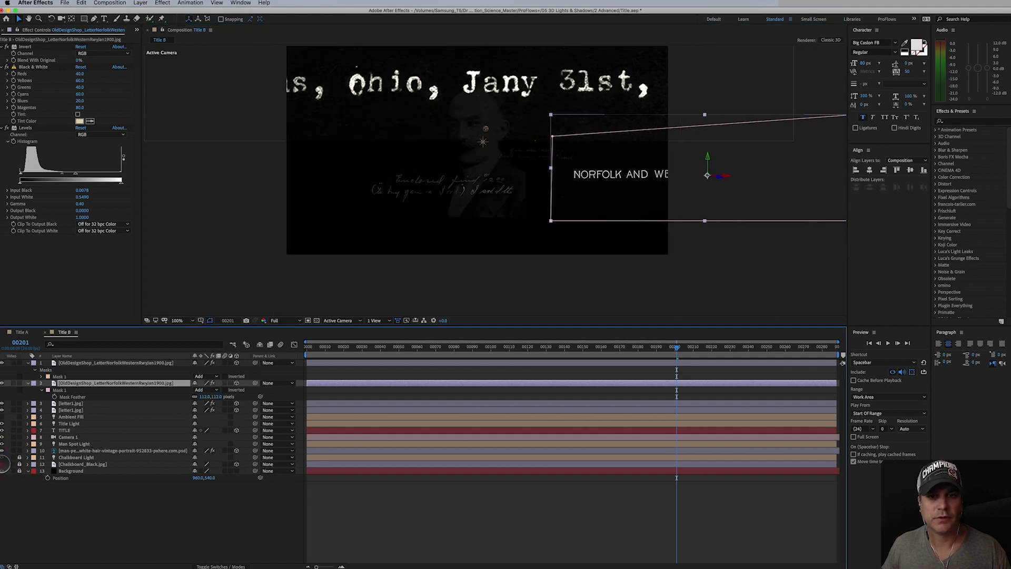
pyautogui.click(3, 464)
pyautogui.click(377, 219)
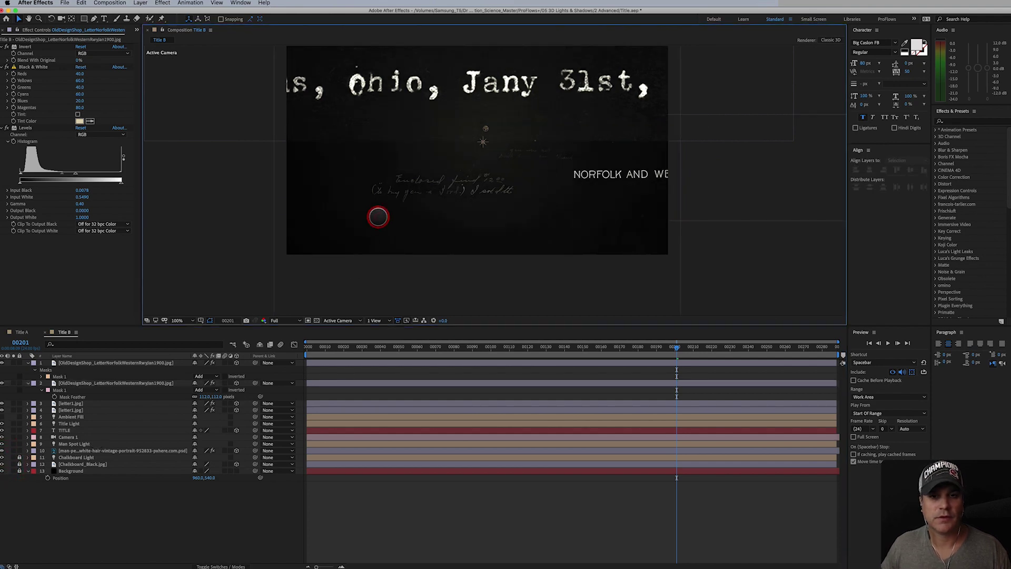
# At frame 188, feather the dateline's mask by 105 pixels and raise its lower edge closer to the text.
pyautogui.moveTo(677, 348); pyautogui.dragTo(595, 354)
pyautogui.click(535, 118)
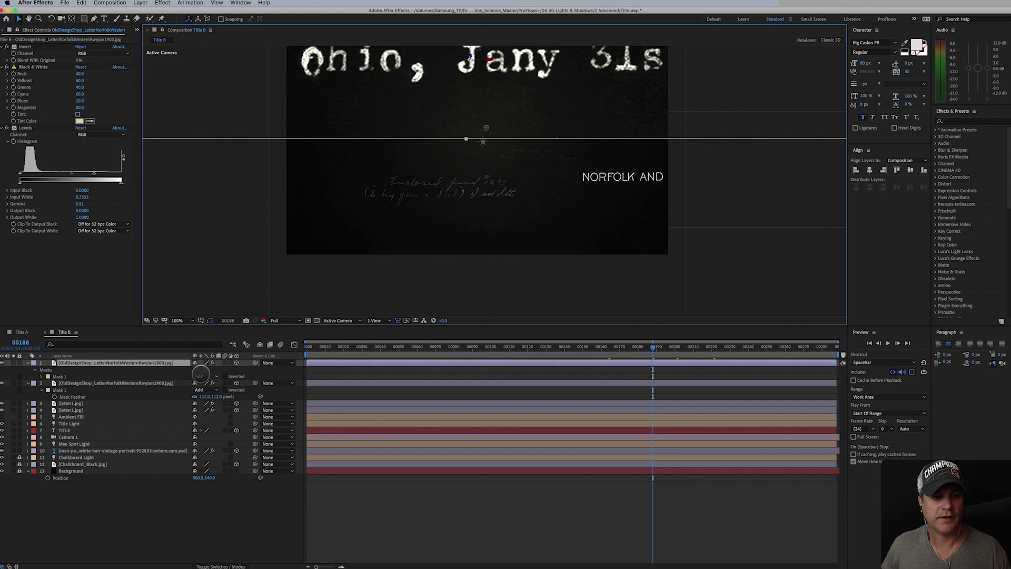
pyautogui.press('f')
pyautogui.moveTo(211, 376); pyautogui.dragTo(248, 374)
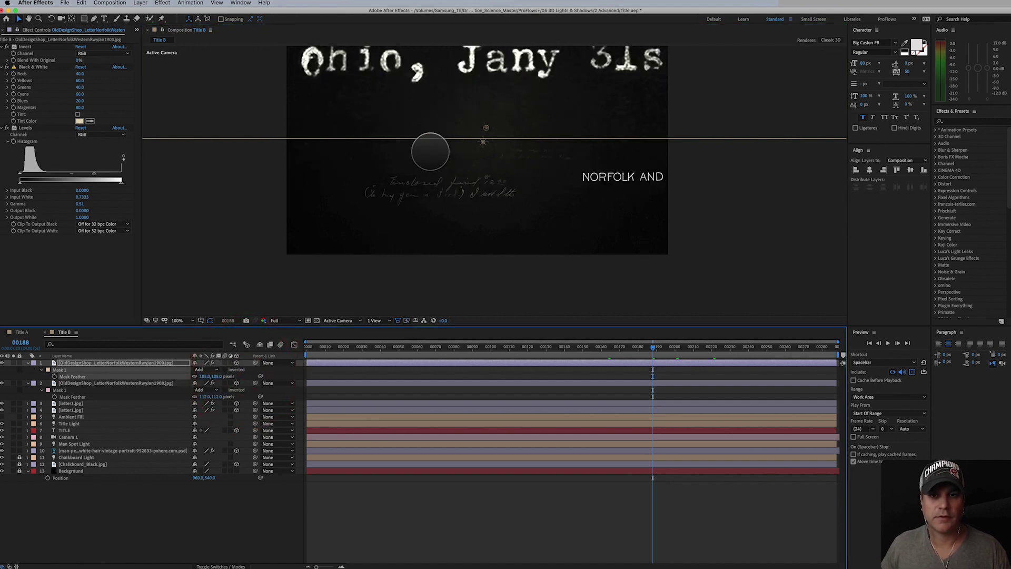
pyautogui.moveTo(436, 137); pyautogui.dragTo(435, 111)
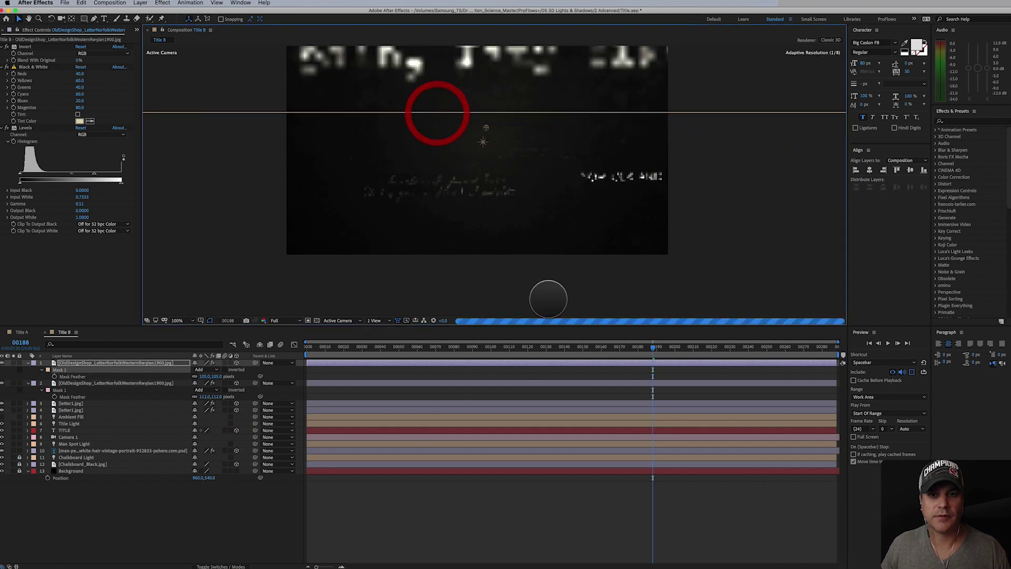
pyautogui.click(705, 495)
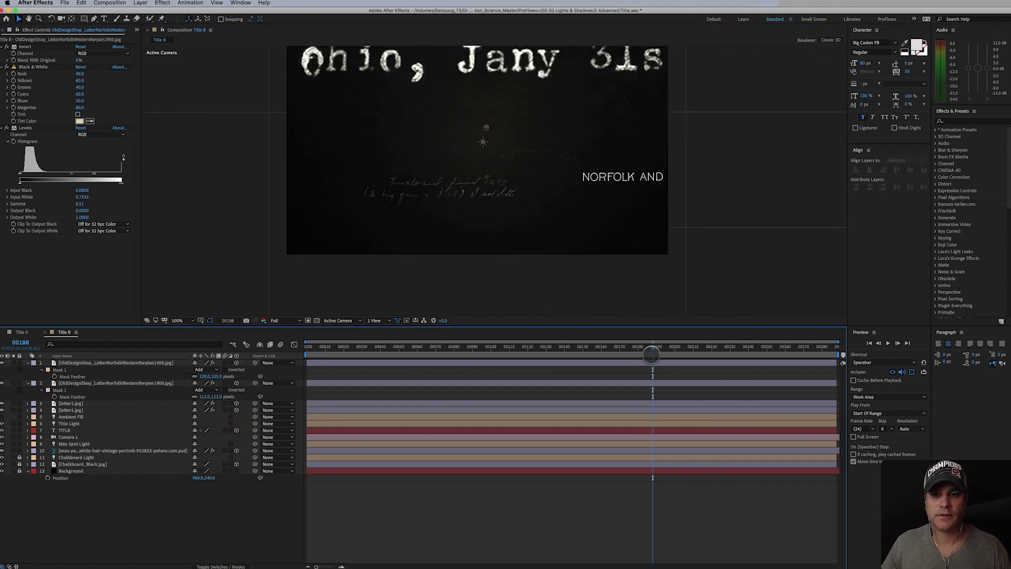
# Push the dateline back in depth, away from the camera, until the whole line fits in the frame above the handwriting.
pyautogui.moveTo(651, 349); pyautogui.dragTo(610, 356)
pyautogui.click(515, 50)
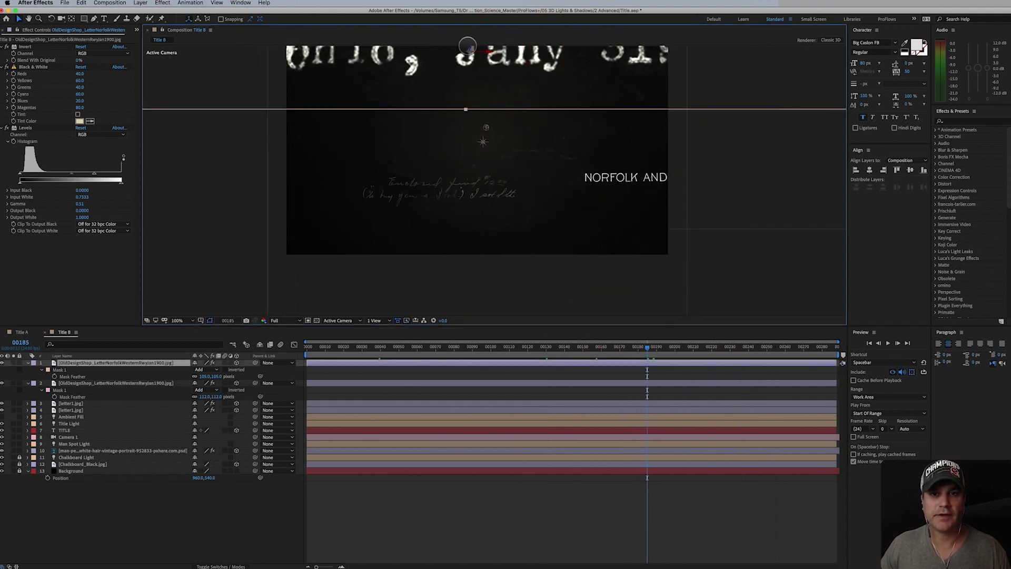
pyautogui.moveTo(469, 48); pyautogui.dragTo(474, 169)
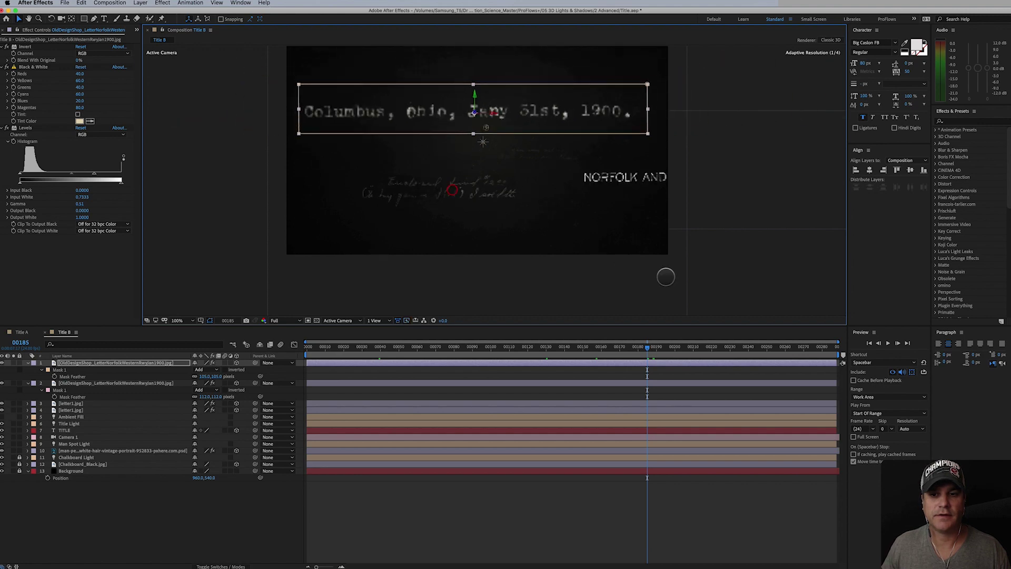
pyautogui.moveTo(660, 341); pyautogui.dragTo(605, 346)
pyautogui.moveTo(473, 99); pyautogui.dragTo(462, 173)
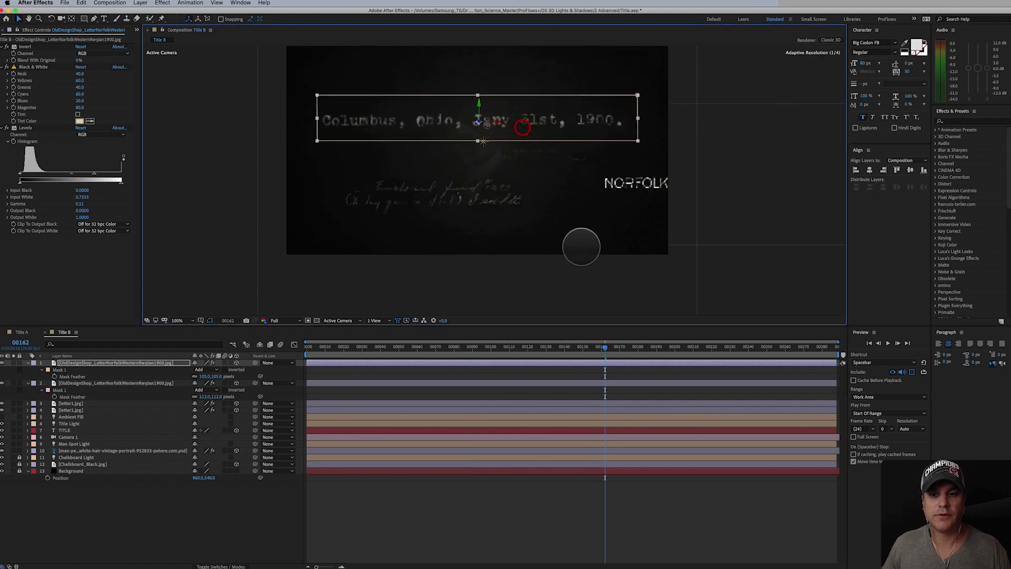
pyautogui.moveTo(613, 346); pyautogui.dragTo(661, 372)
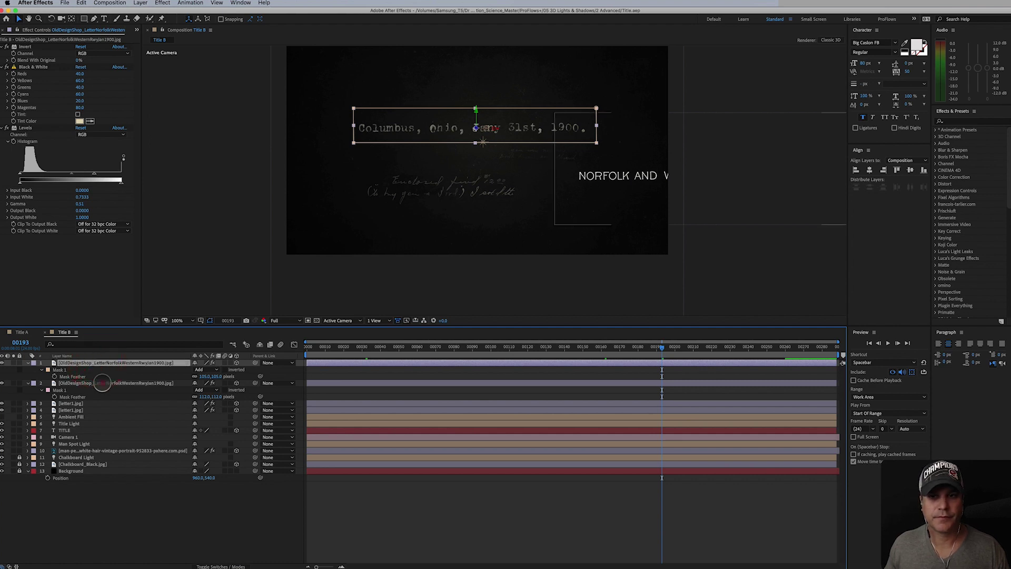
# Turn on Depth of Field for Camera 1 at frame 231 and reveal the camera's position keyframes.
pyautogui.click(102, 382)
pyautogui.moveTo(695, 349); pyautogui.dragTo(731, 368)
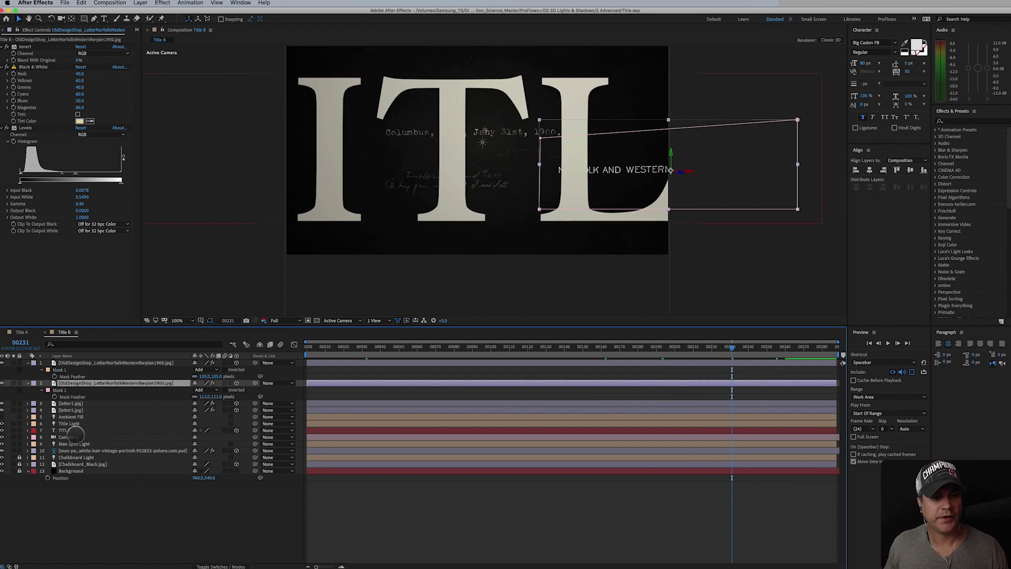
pyautogui.click(71, 437)
pyautogui.press('a')
pyautogui.press('a')
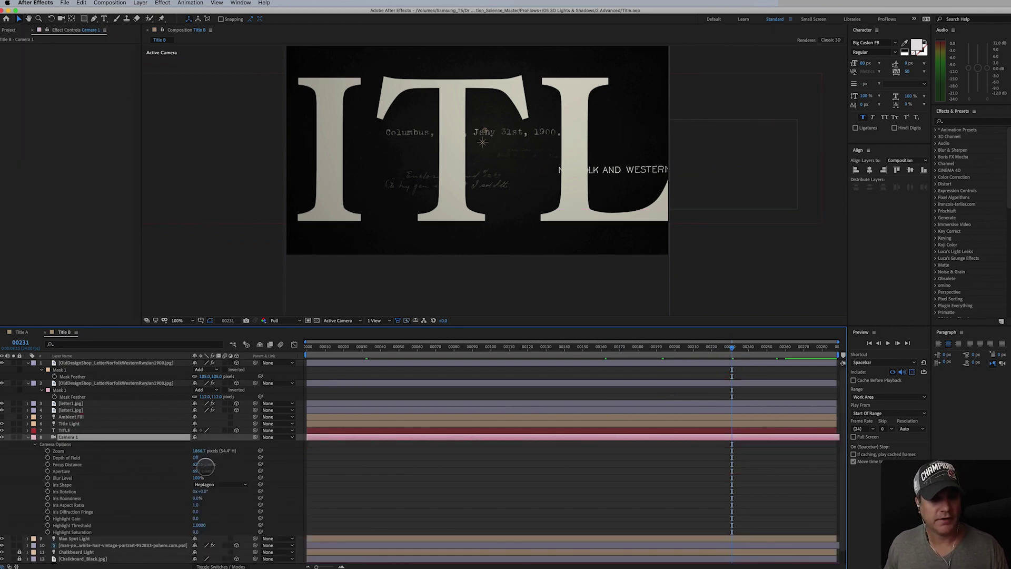
pyautogui.click(196, 457)
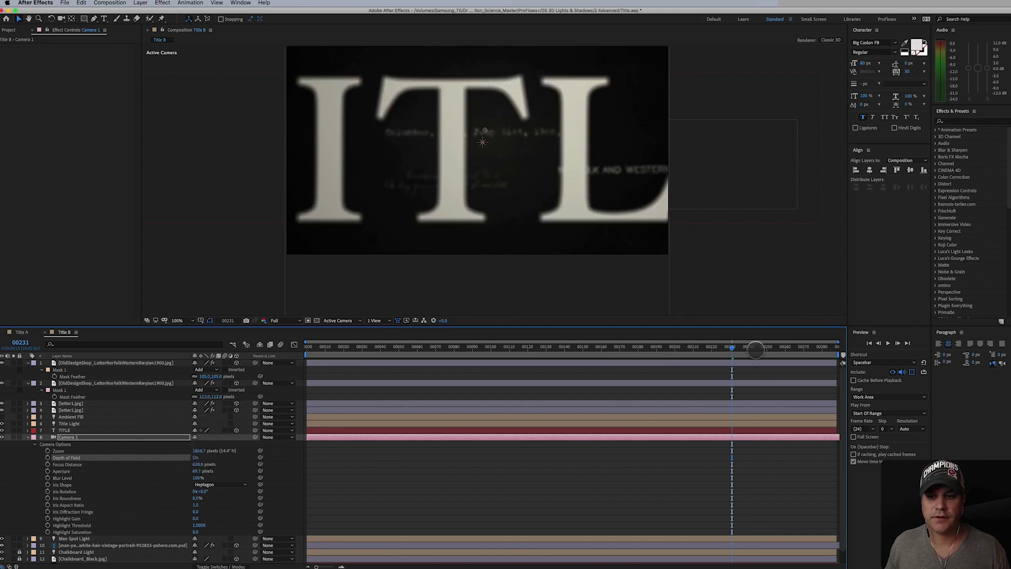
pyautogui.press('p')
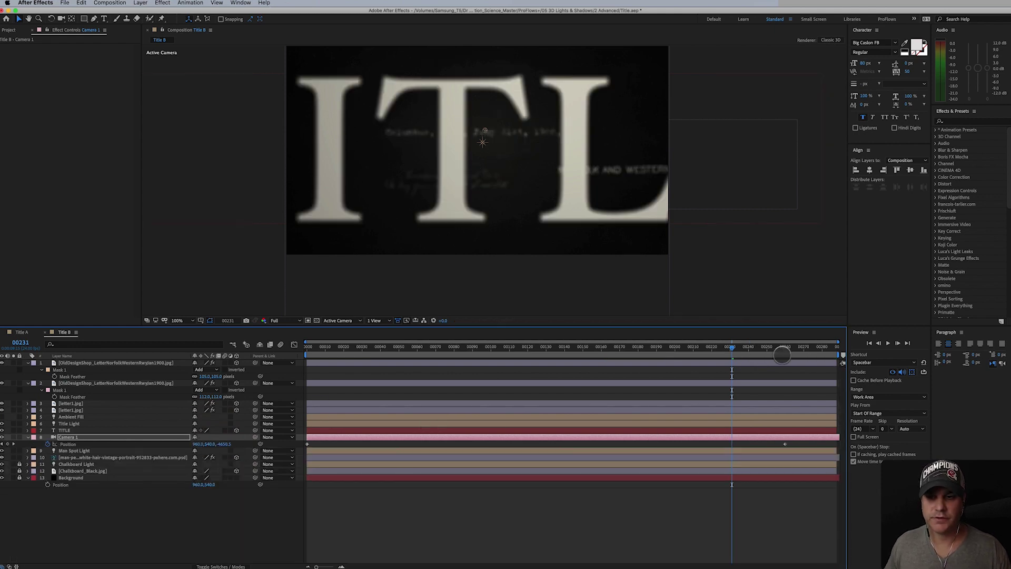
# Ease the camera's last Position keyframe at frame 260 with the Keyframe Assistant.
pyautogui.click(782, 354)
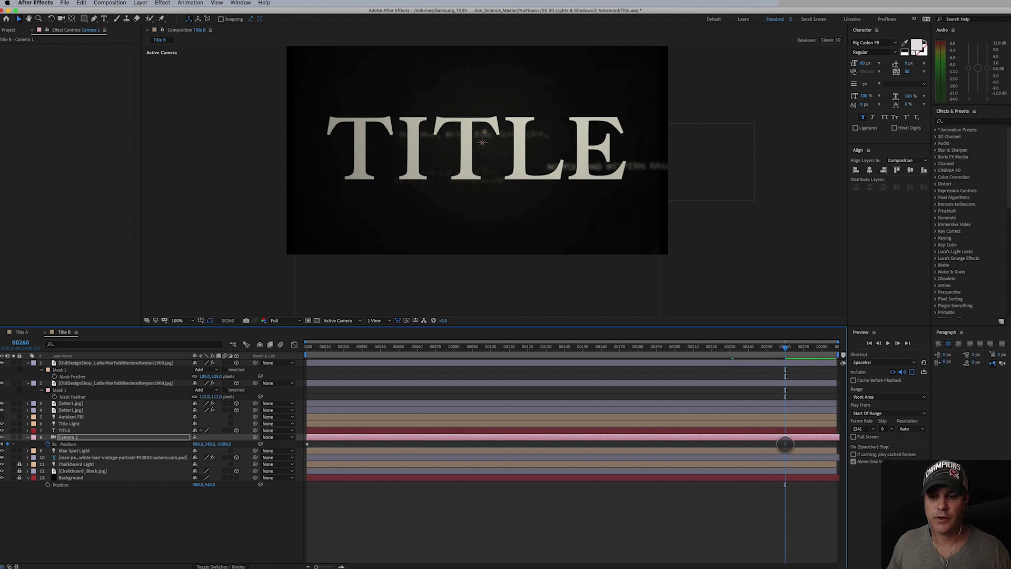
pyautogui.rightClick(784, 444)
pyautogui.moveTo(829, 536)
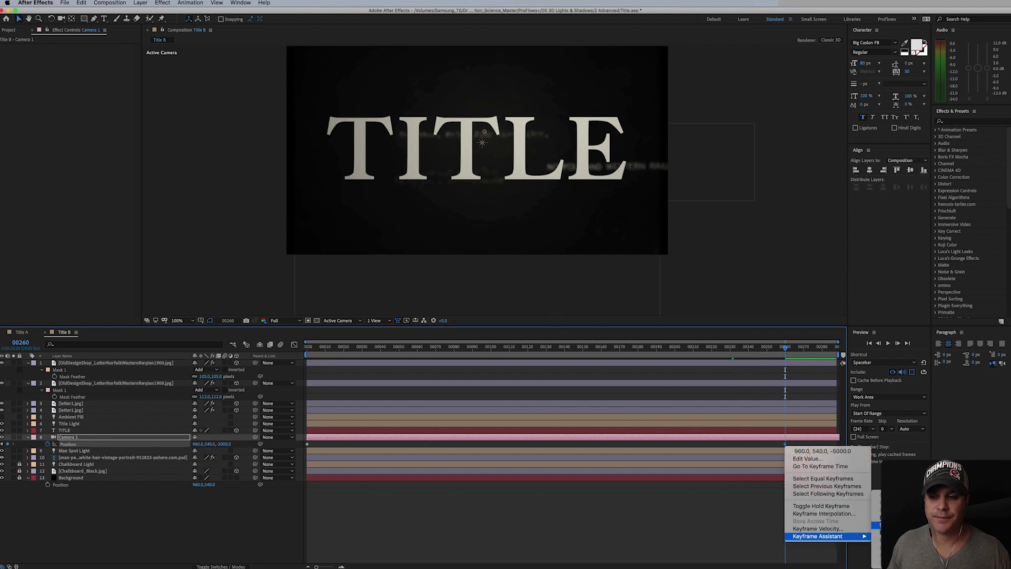
pyautogui.click(876, 525)
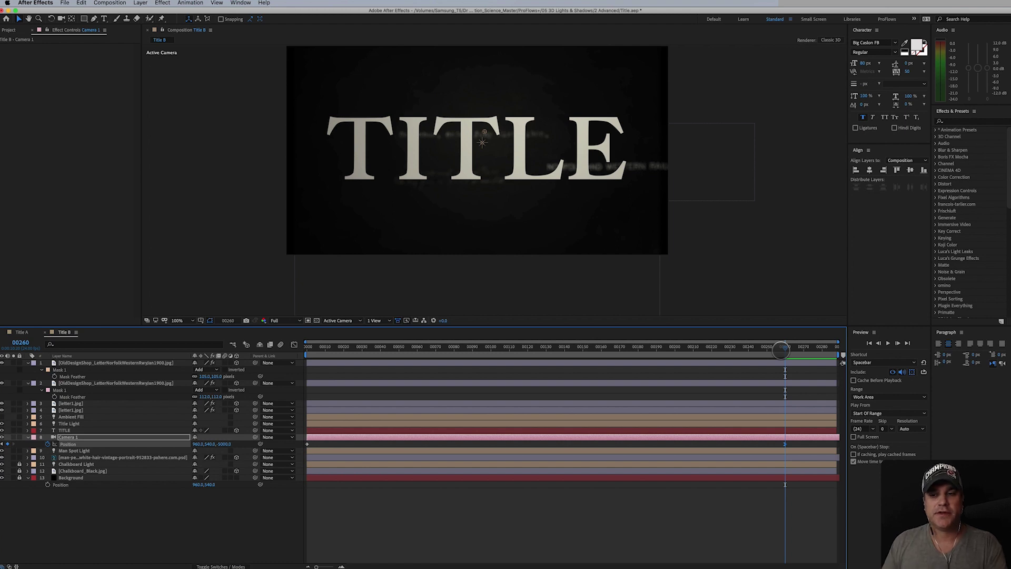
# Move the camera's last Position keyframe to frame 240 and check the hold through the end of the timeline.
pyautogui.moveTo(785, 348); pyautogui.dragTo(749, 384)
pyautogui.moveTo(785, 445); pyautogui.dragTo(750, 452)
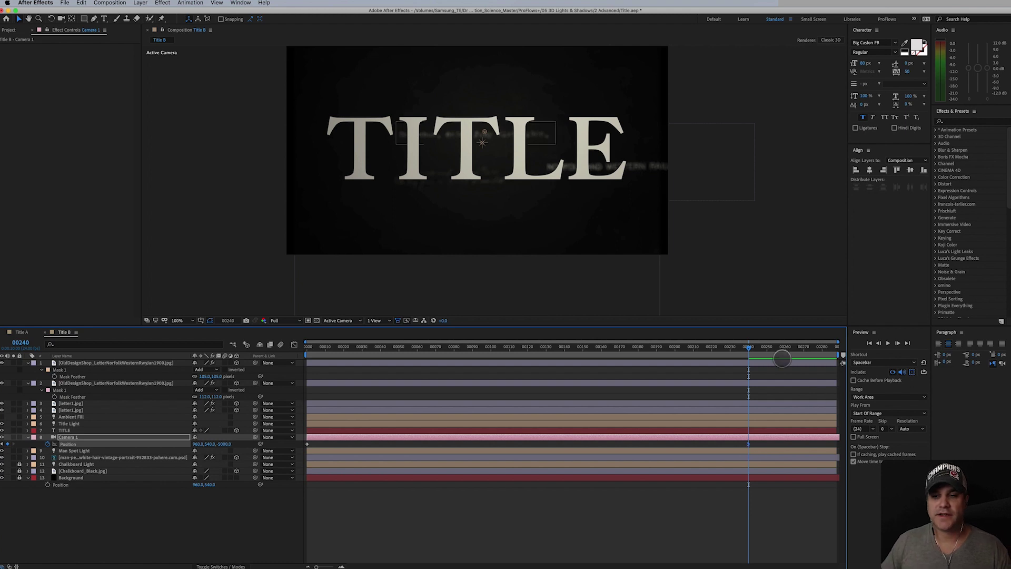
pyautogui.moveTo(785, 349); pyautogui.dragTo(892, 360)
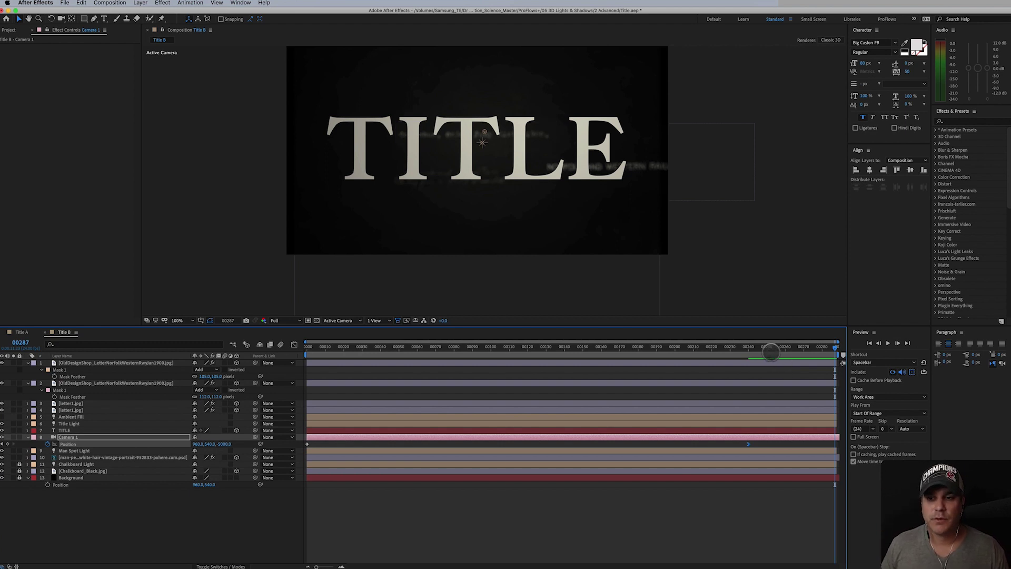
pyautogui.moveTo(770, 348); pyautogui.dragTo(750, 352)
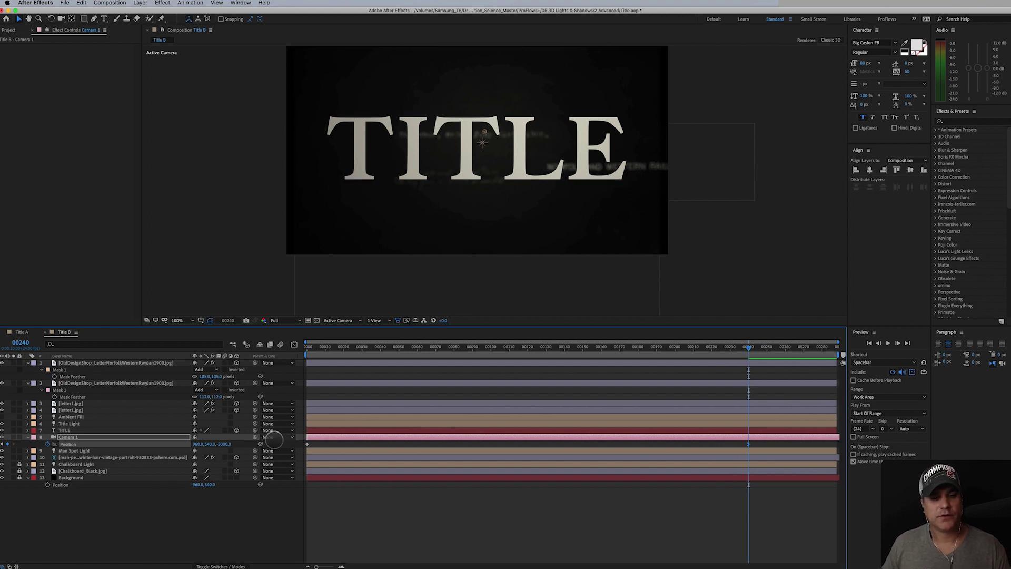
# Extend the camera's incoming ease at frame 240 to about 61% influence in the speed graph, preview the move, and save the project.
pyautogui.click(296, 345)
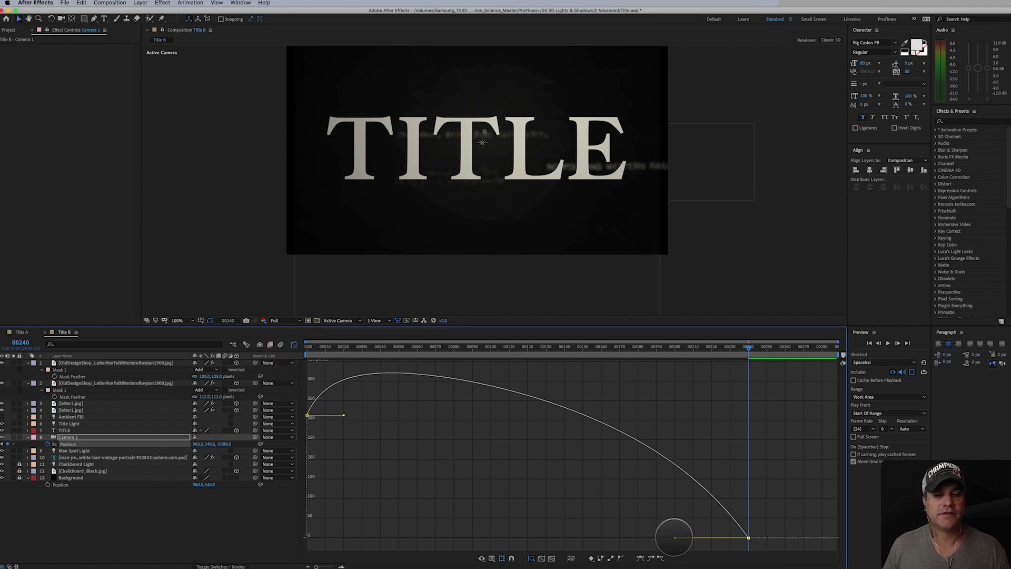
pyautogui.click(675, 538)
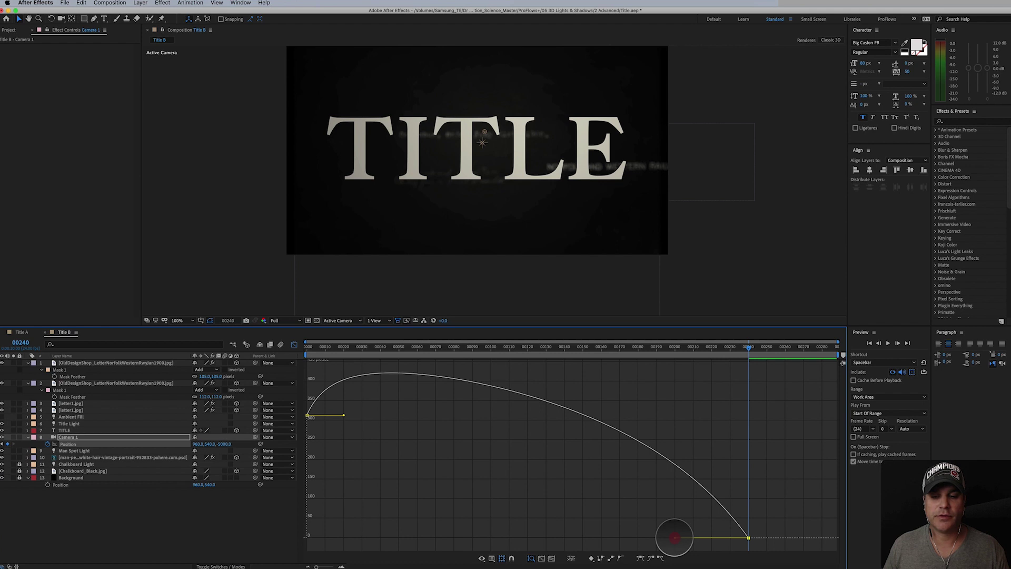
pyautogui.moveTo(673, 537); pyautogui.dragTo(613, 536)
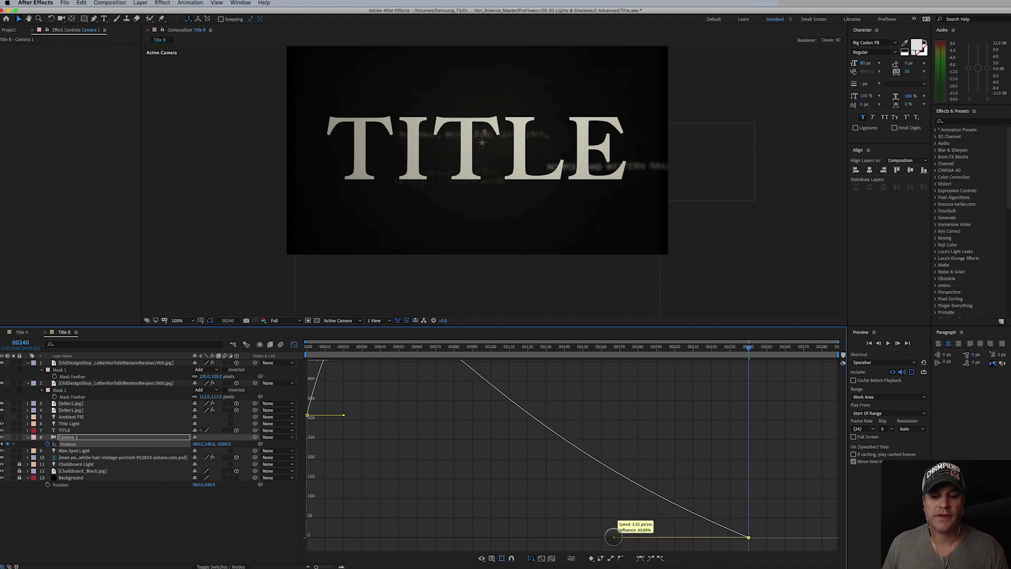
pyautogui.moveTo(614, 536); pyautogui.dragTo(614, 536)
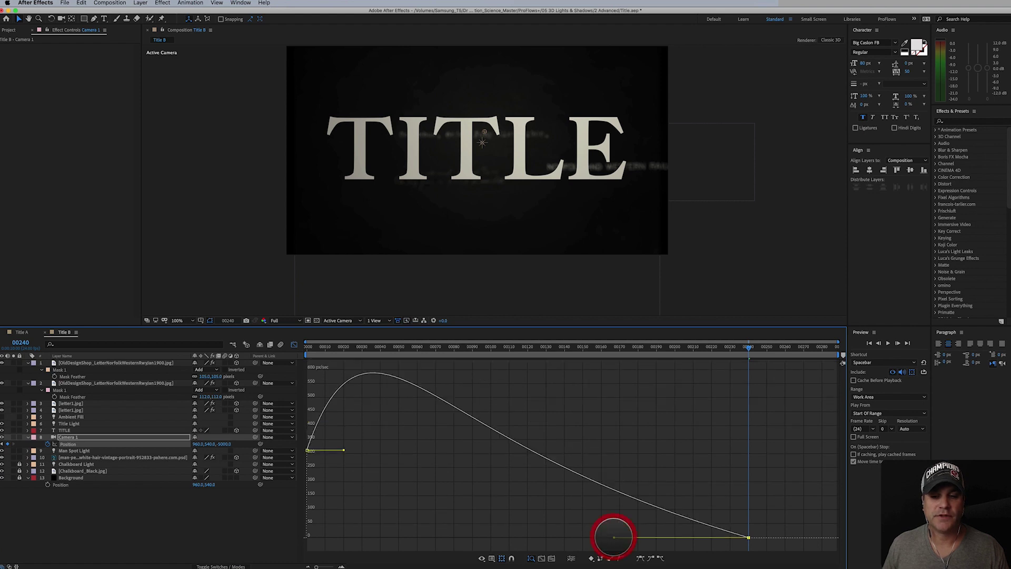
pyautogui.click(294, 344)
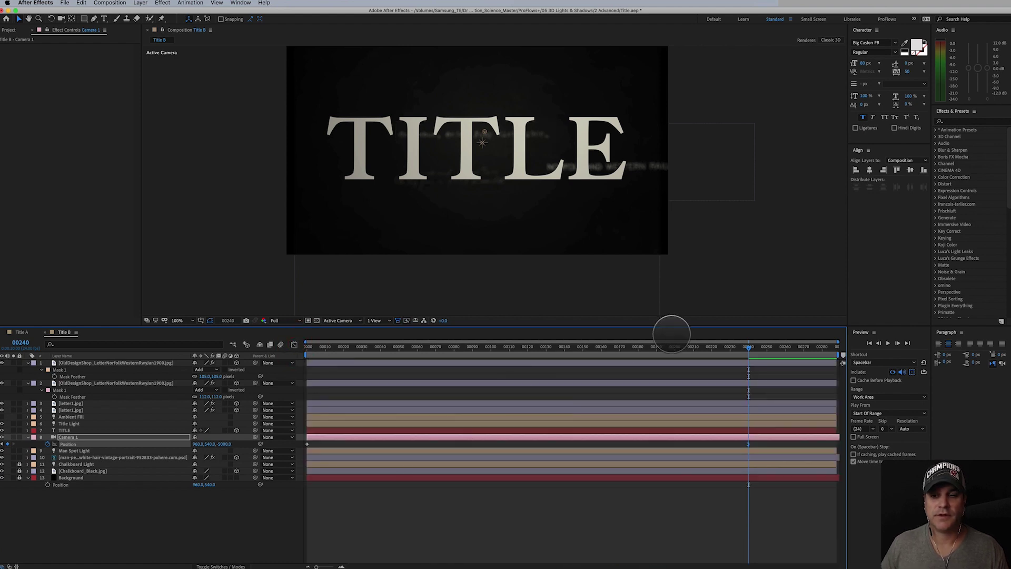
pyautogui.moveTo(737, 345); pyautogui.dragTo(742, 397)
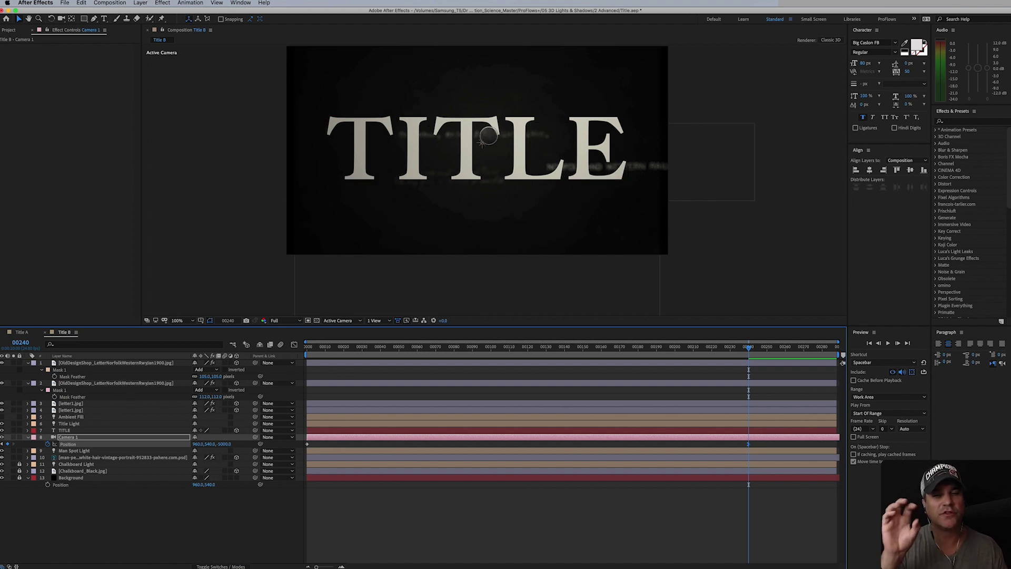
pyautogui.press('super+s')
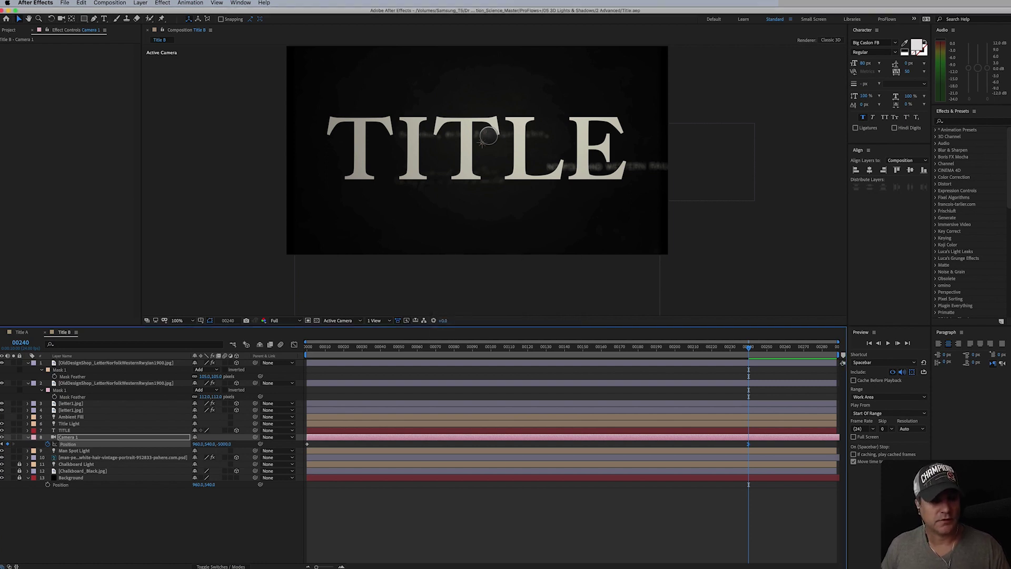
# Turn the Ambient Fill light on to check its effect on the scene, and turn it off again.
pyautogui.click(70, 416)
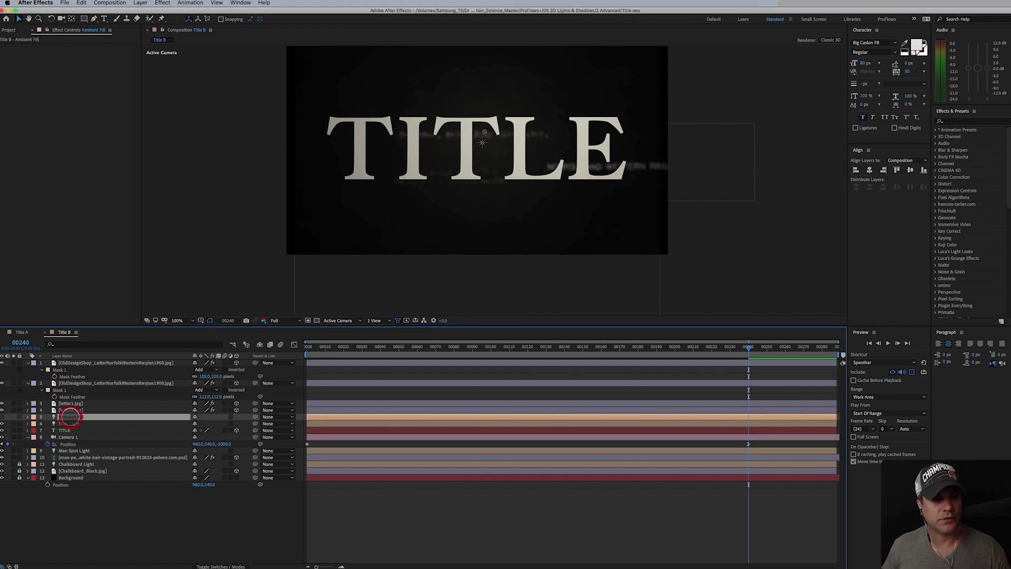
pyautogui.click(3, 416)
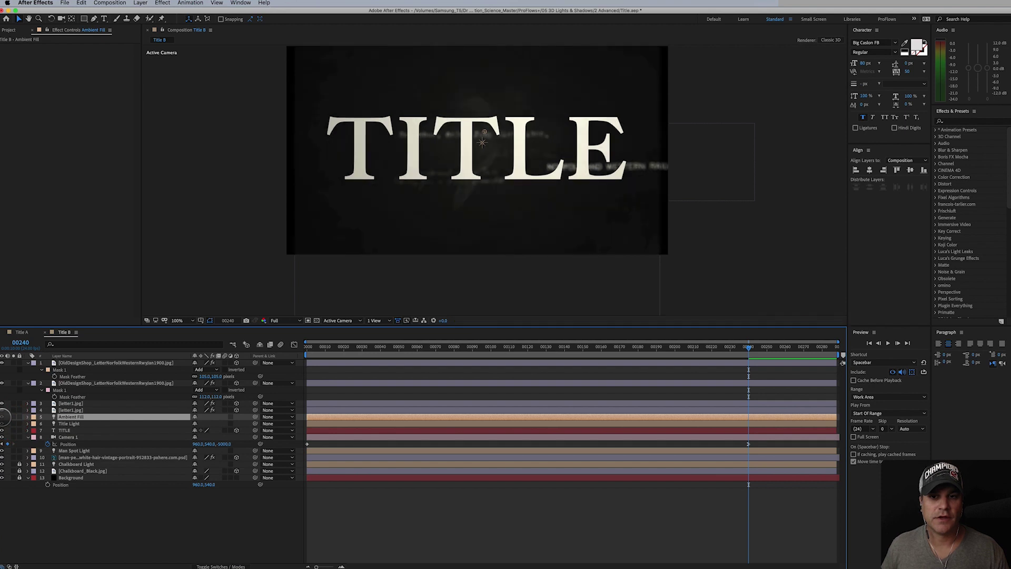
pyautogui.click(3, 417)
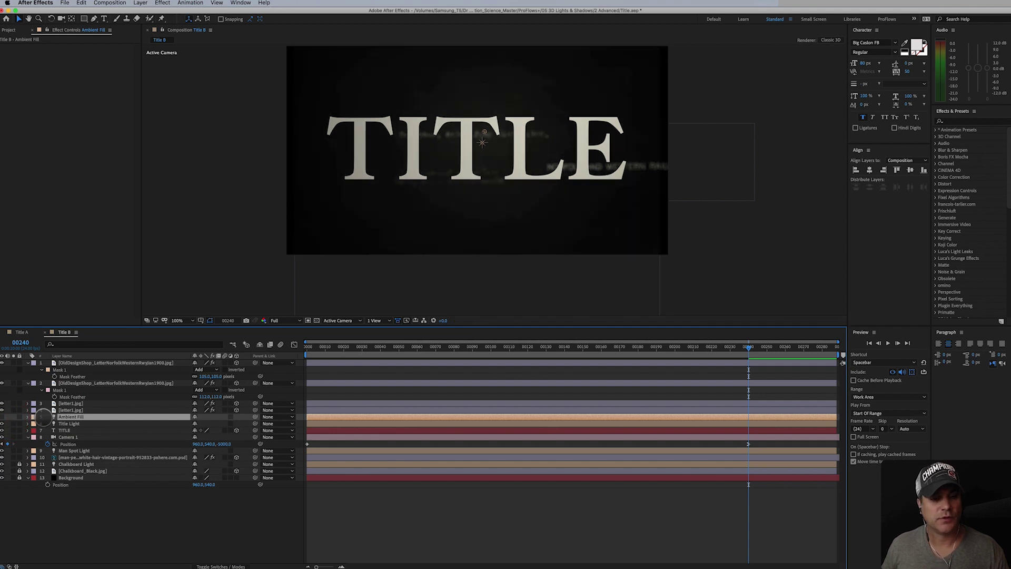
# Collapse the open properties of Camera 1 and the two Norfolk Western letter layers.
pyautogui.click(27, 437)
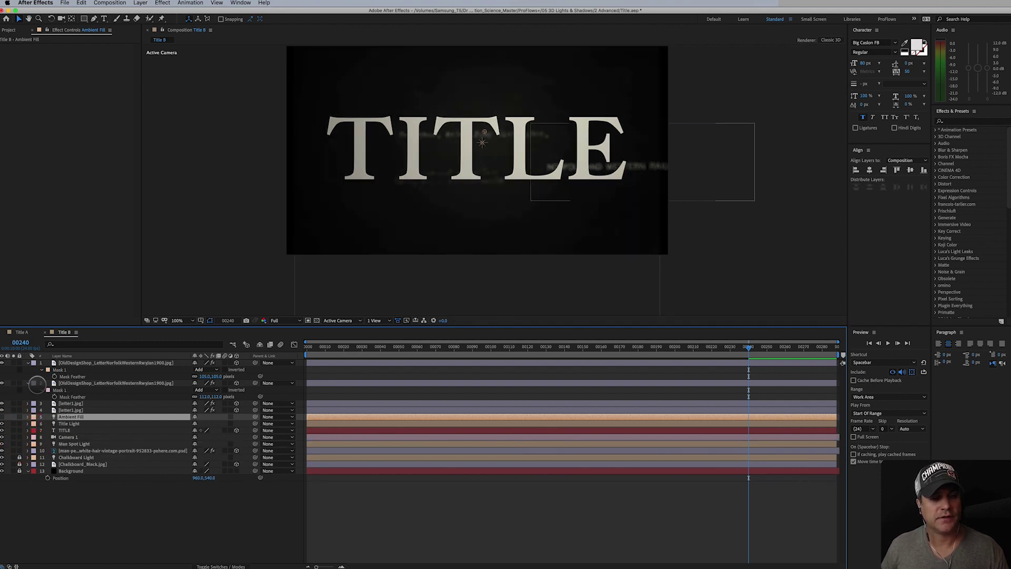
pyautogui.click(28, 383)
pyautogui.click(27, 362)
# Inspect the two Norfolk Western letter layers and toggle the Title Light off and on to check how it lights them.
pyautogui.click(74, 363)
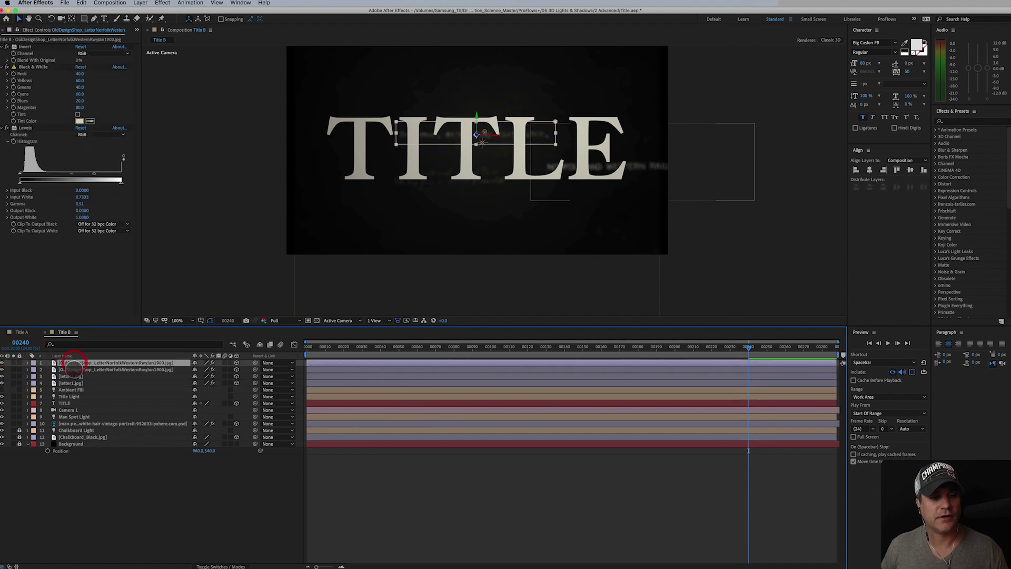
pyautogui.click(74, 371)
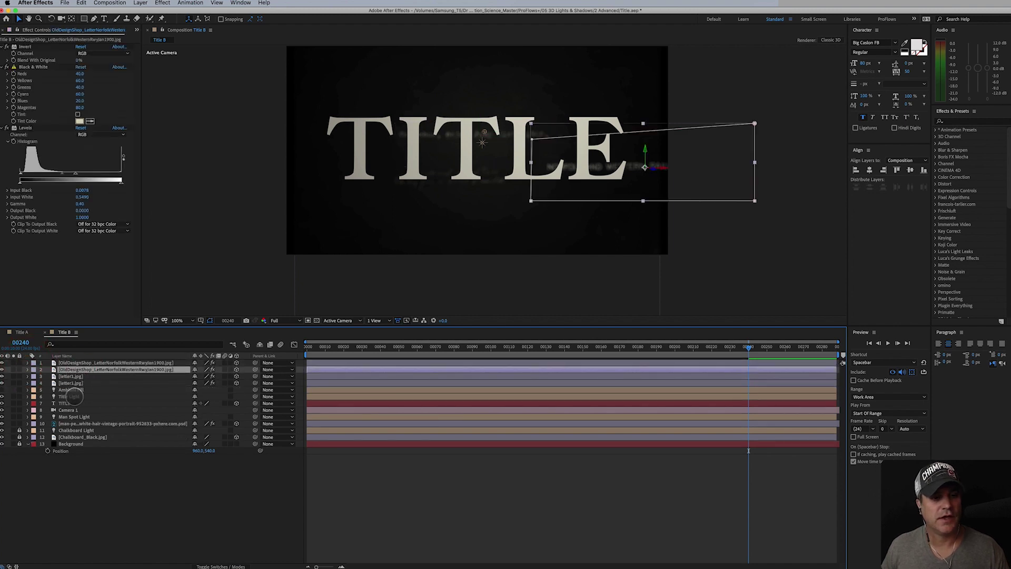
pyautogui.click(3, 394)
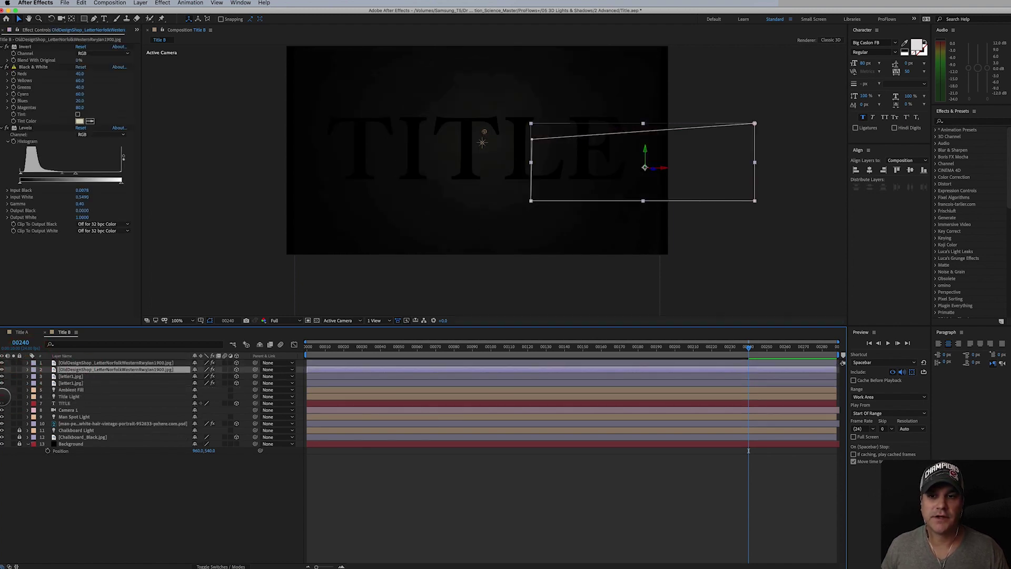
pyautogui.click(3, 396)
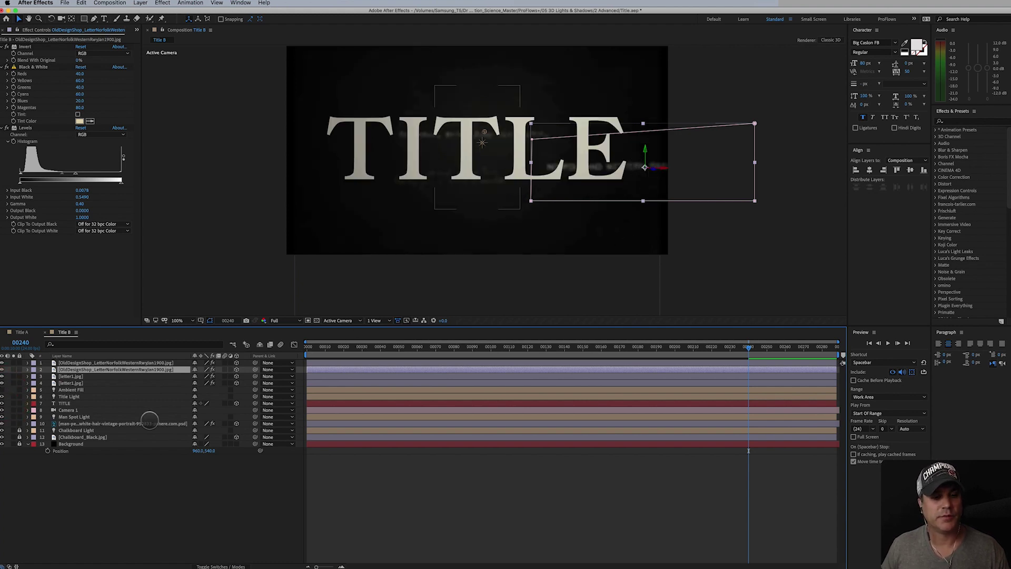
# Set the Title Light's Radius to 753 and Falloff Distance to 427, preview the result, and collapse its options.
pyautogui.click(69, 396)
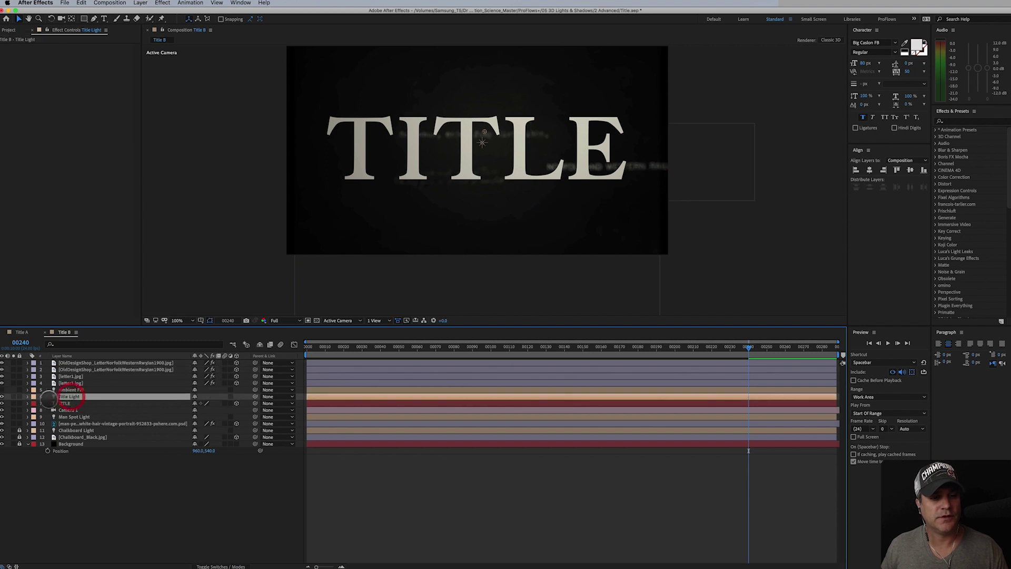
pyautogui.press('a')
pyautogui.press('a')
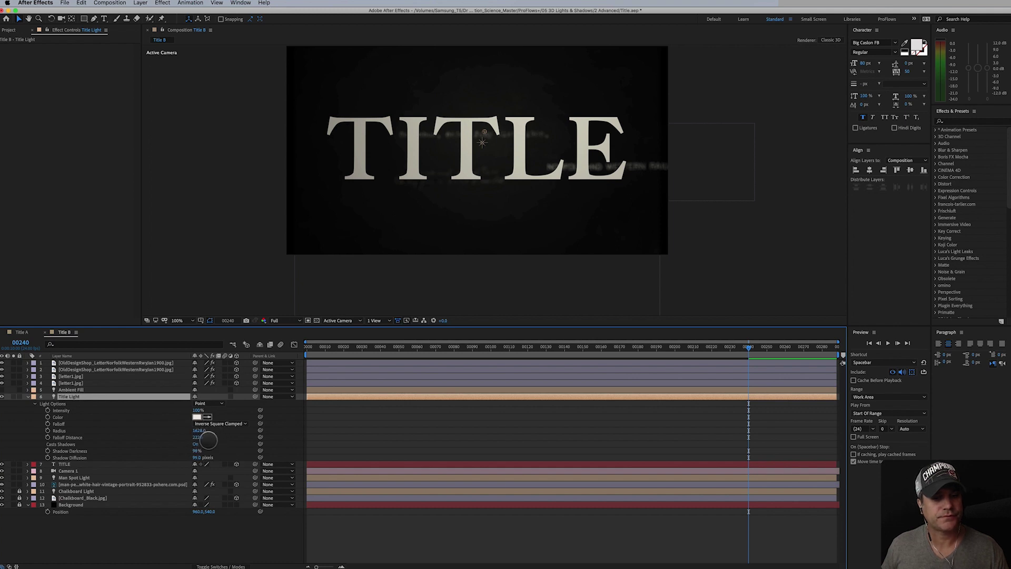
pyautogui.moveTo(199, 431); pyautogui.dragTo(12, 559)
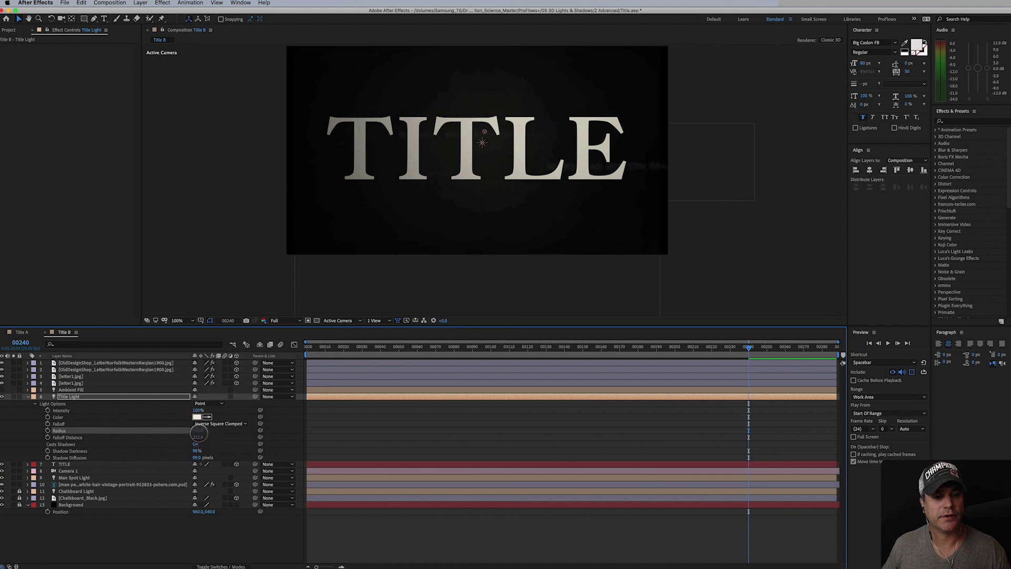
pyautogui.moveTo(198, 433); pyautogui.dragTo(196, 478)
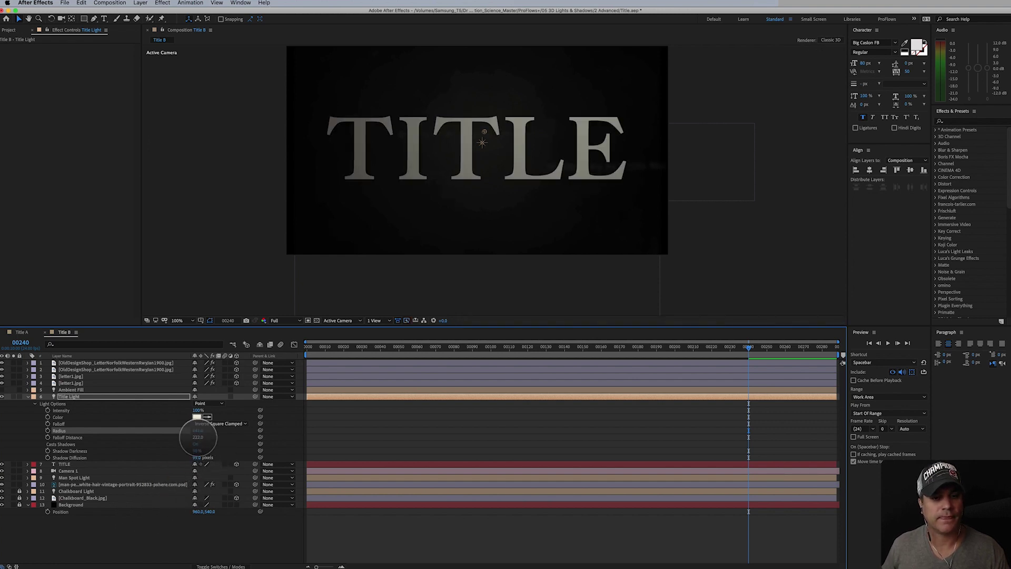
pyautogui.moveTo(198, 437); pyautogui.dragTo(295, 472)
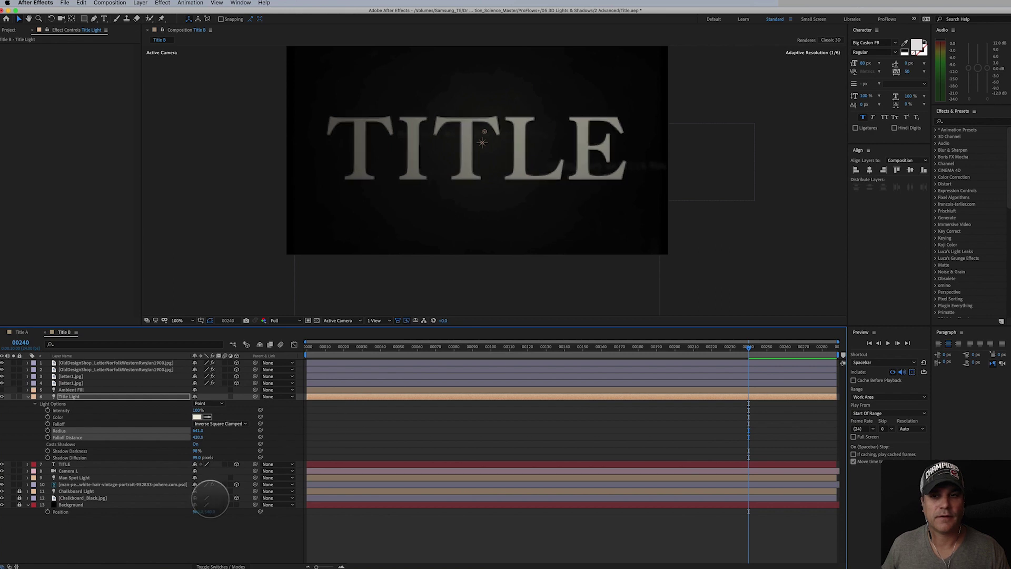
pyautogui.moveTo(197, 437); pyautogui.dragTo(313, 465)
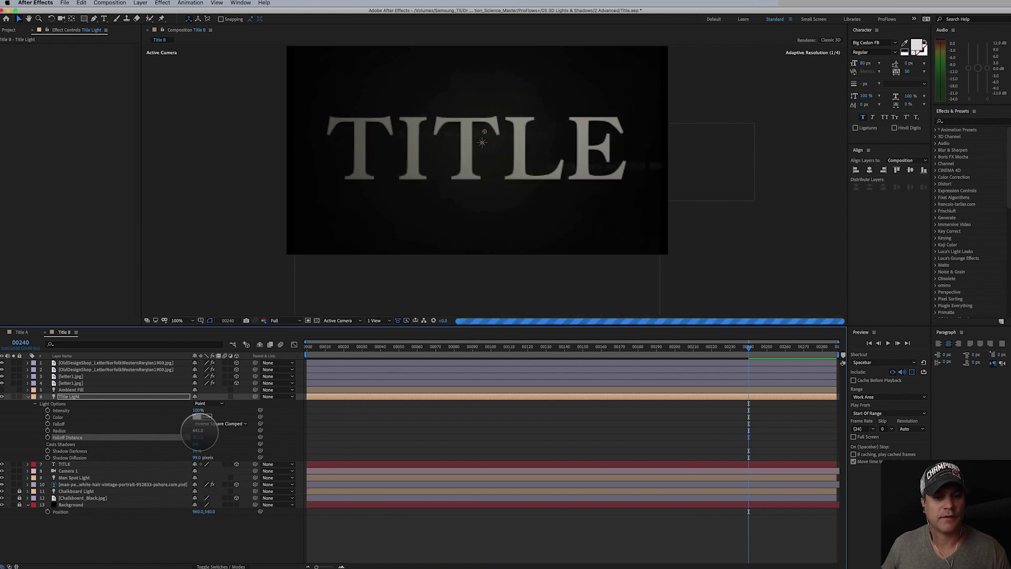
pyautogui.moveTo(198, 430); pyautogui.dragTo(243, 440)
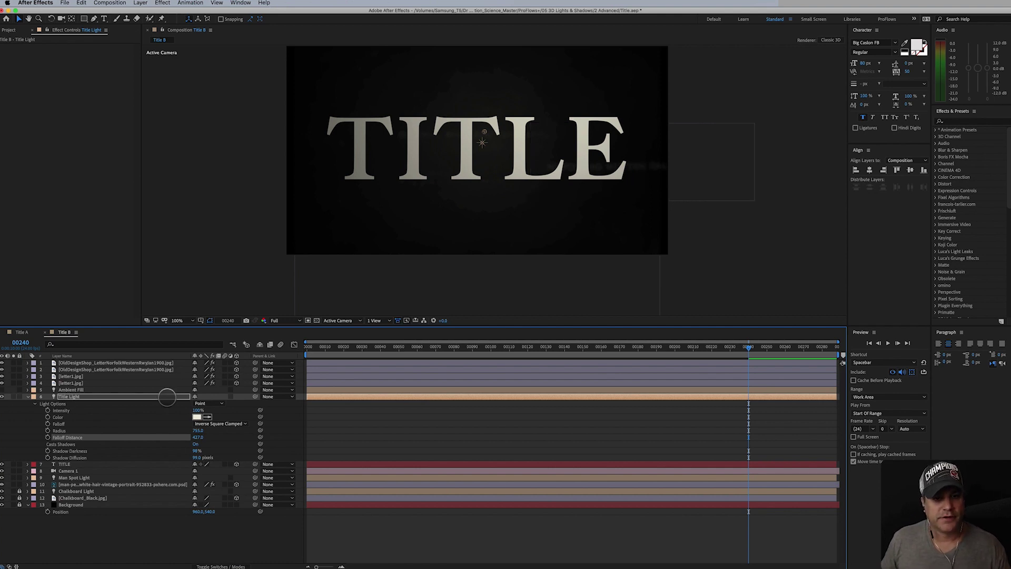
pyautogui.click(109, 399)
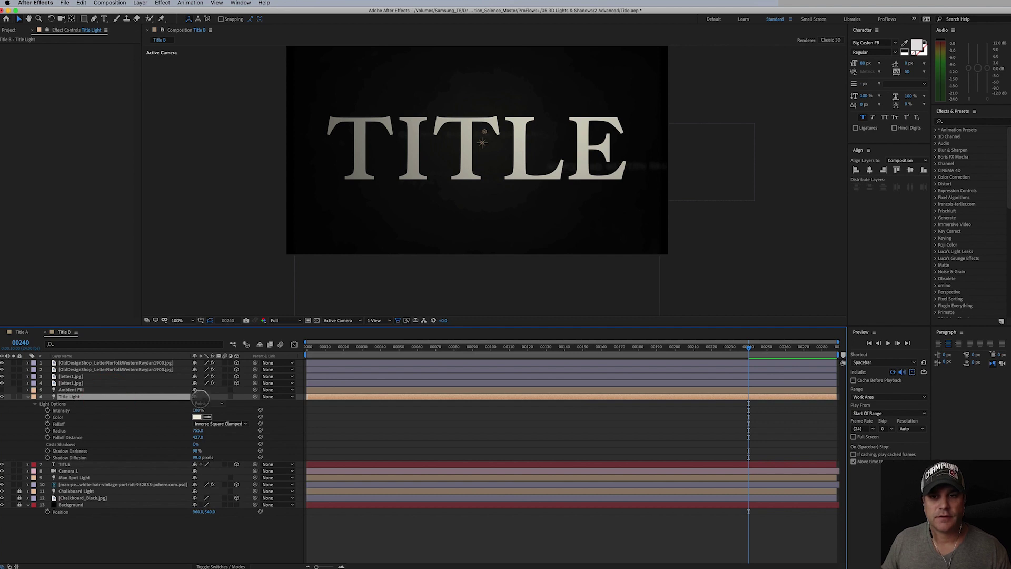
pyautogui.moveTo(737, 350); pyautogui.dragTo(748, 372)
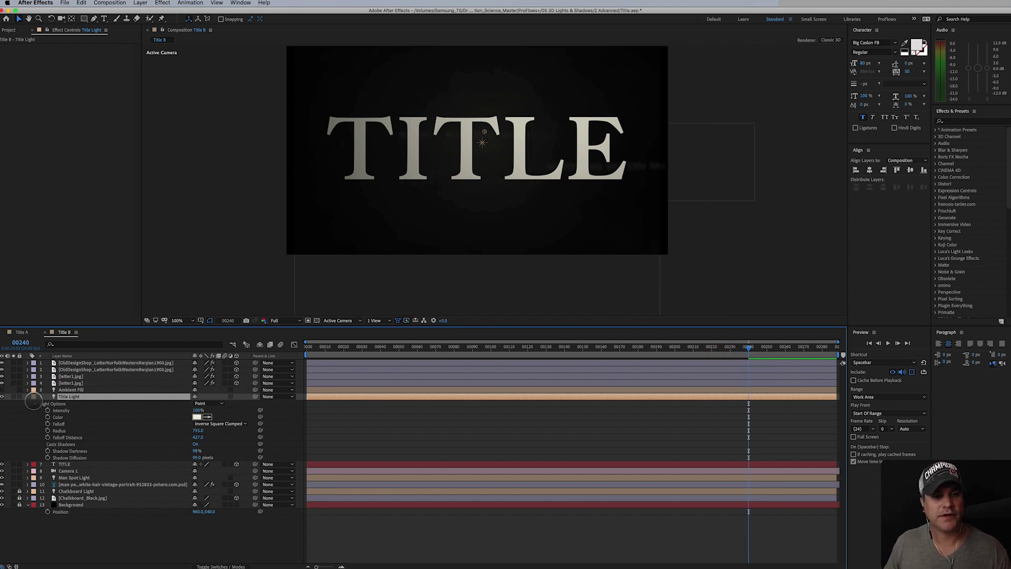
pyautogui.click(28, 396)
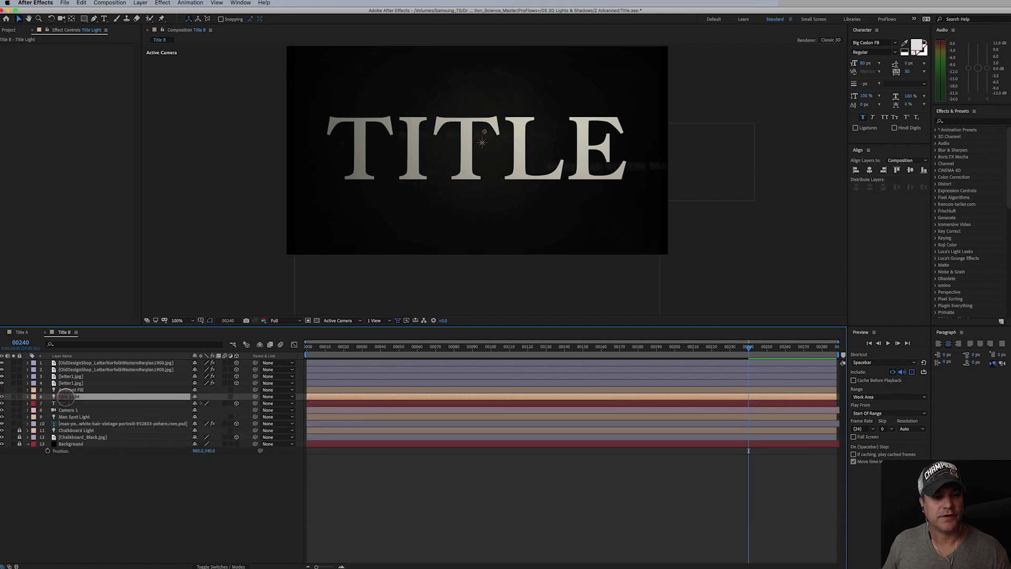
# Duplicate the Title Light and rename the copy Negative Light.
pyautogui.press('super+d')
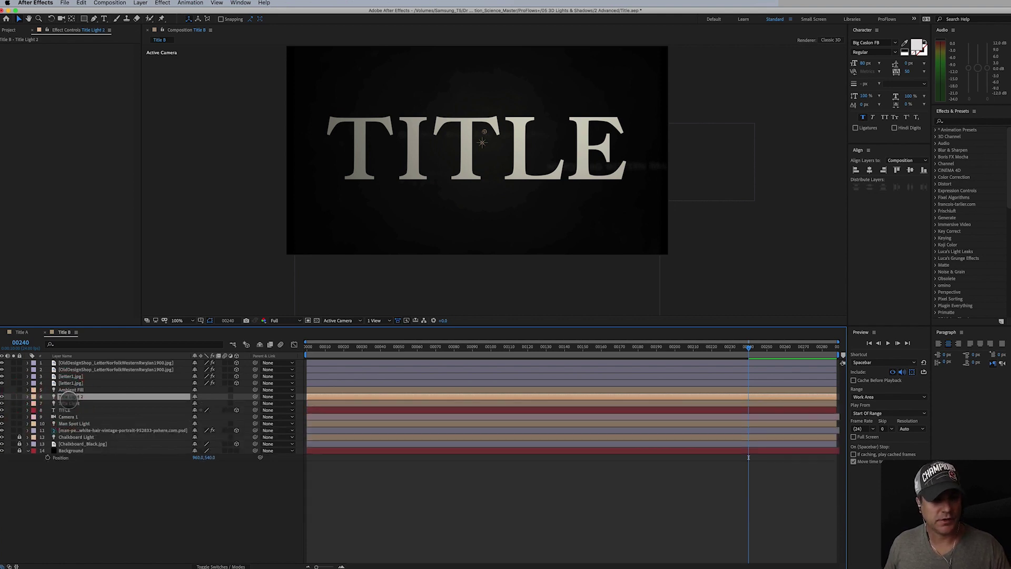
pyautogui.press('Return')
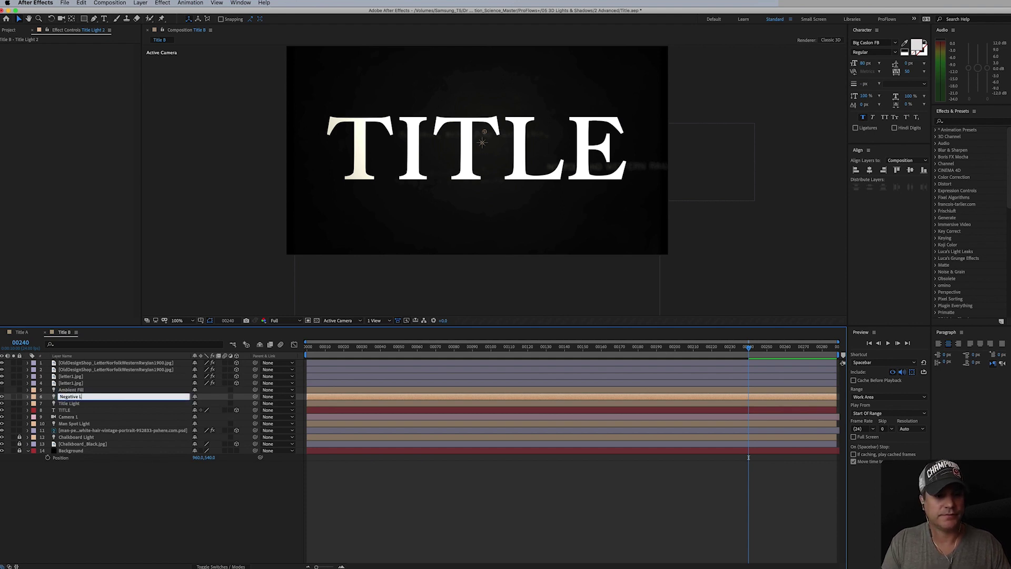
pyautogui.press('Return')
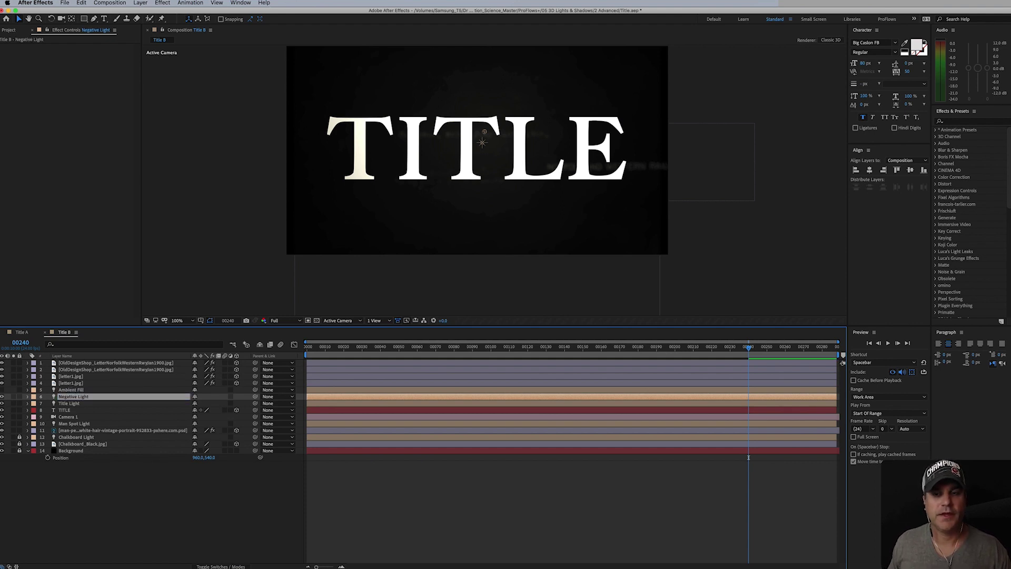
# Set the Negative Light's Intensity to -48% in its light options.
pyautogui.press('a')
pyautogui.press('a')
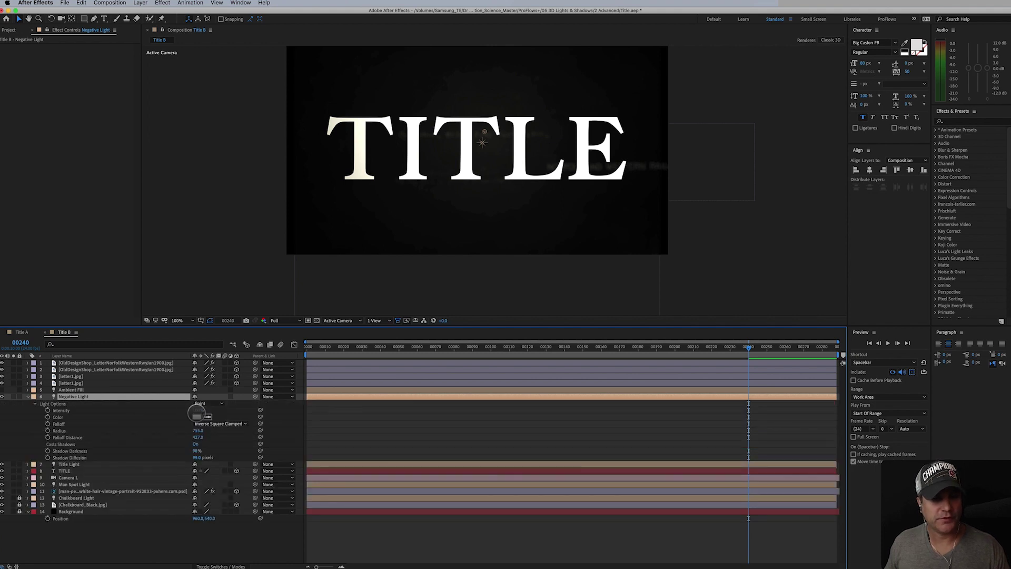
pyautogui.moveTo(198, 411); pyautogui.dragTo(157, 429)
pyautogui.click(106, 396)
# Move the Negative Light closer to the scene using the Left view in a two-view layout, restore one view, and check the light's visibility.
pyautogui.click(375, 320)
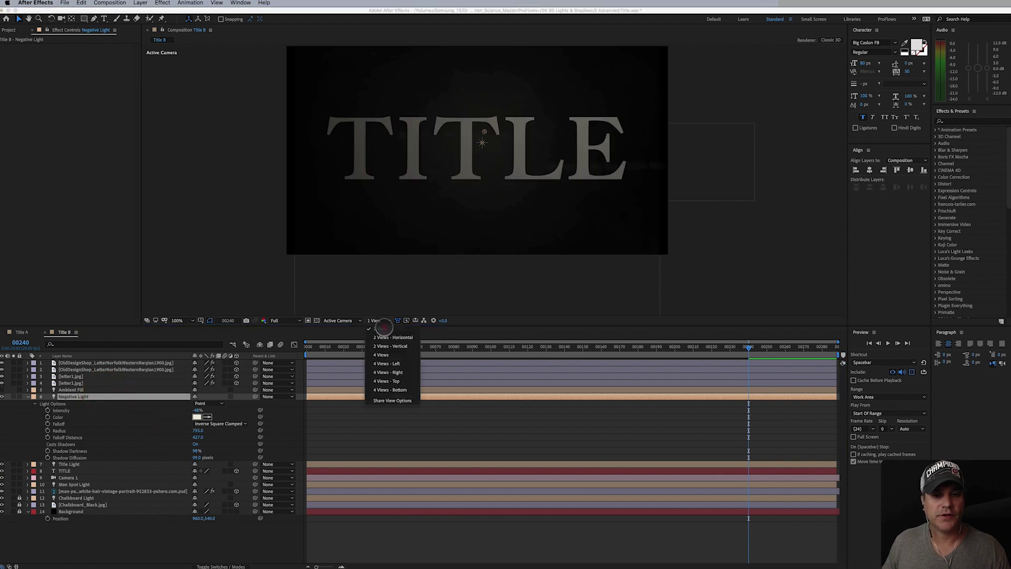
pyautogui.click(389, 342)
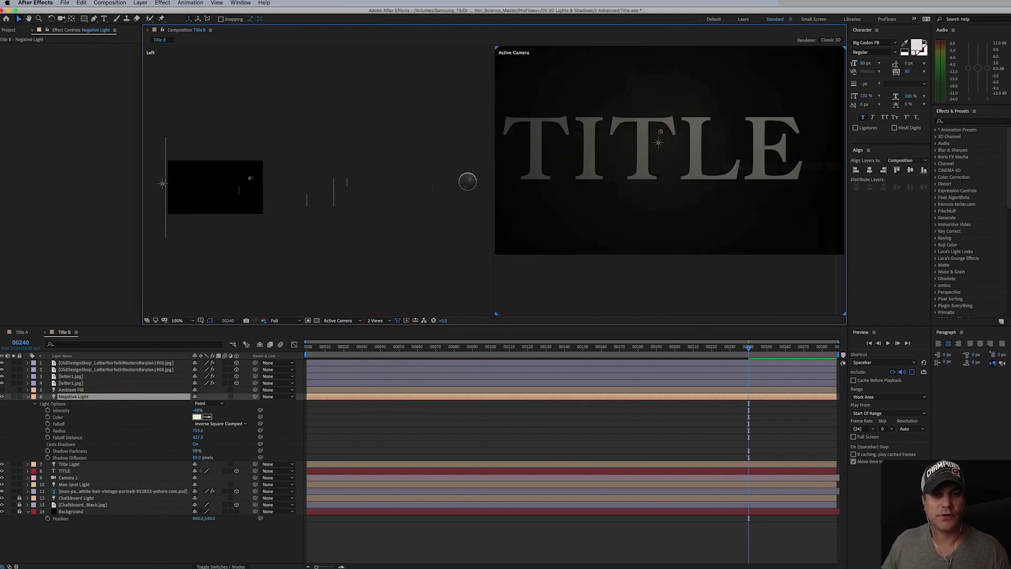
pyautogui.moveTo(467, 181); pyautogui.dragTo(420, 181)
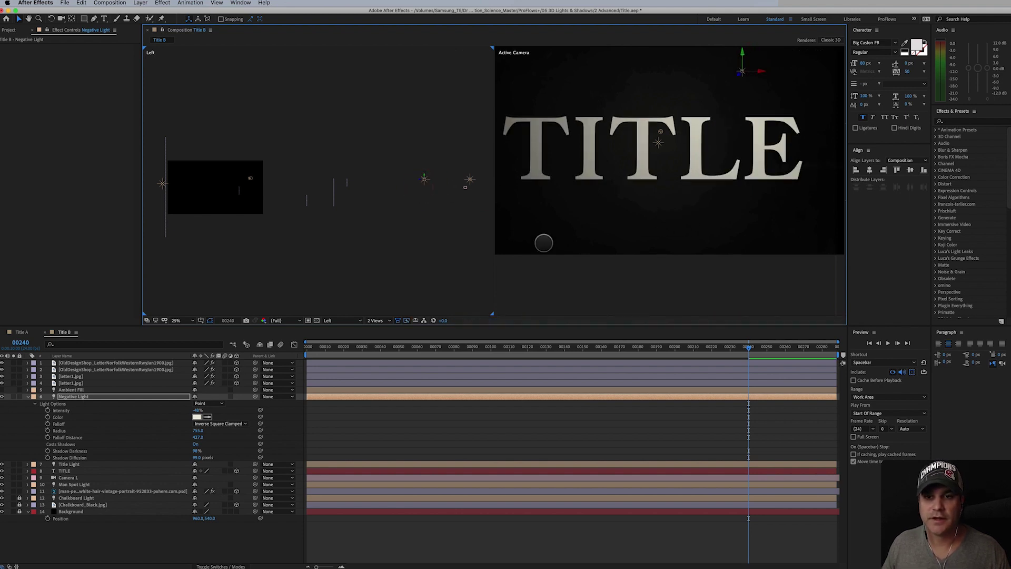
pyautogui.click(379, 319)
pyautogui.click(381, 350)
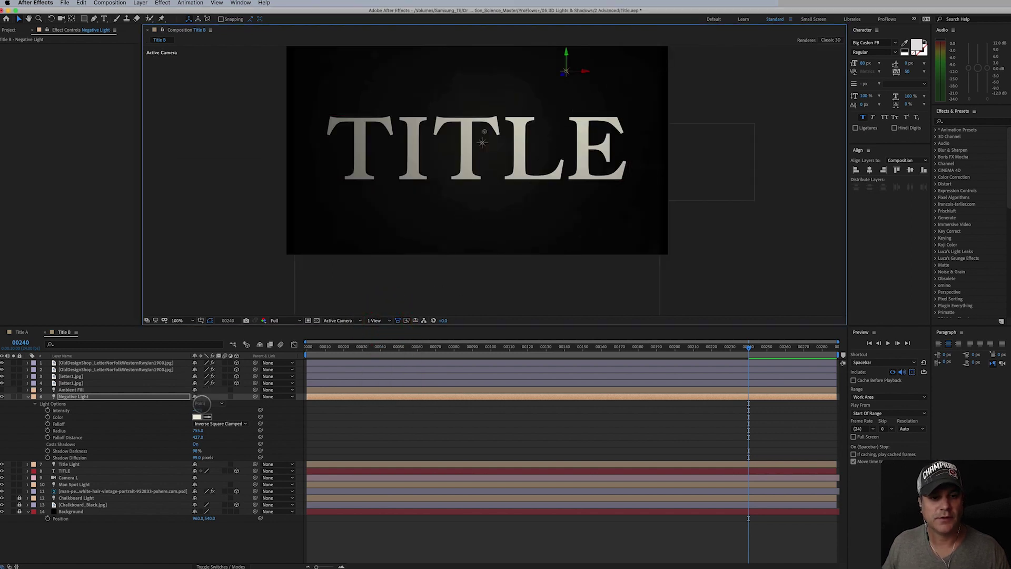
pyautogui.click(3, 396)
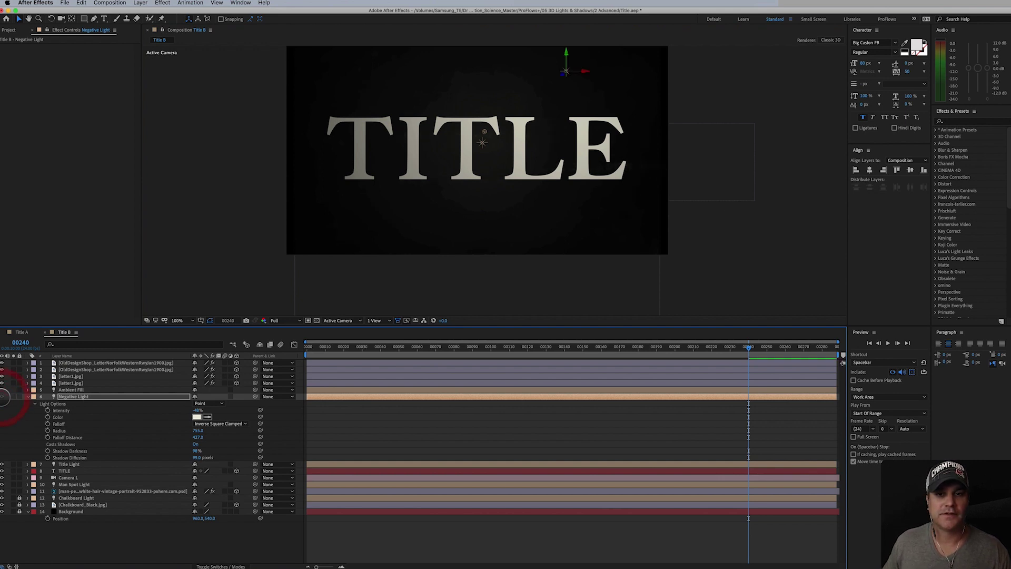
# Keyframe the Negative Light's Intensity from 0% at frame 126 to -48% at about frame 173, and collapse its options.
pyautogui.moveTo(748, 348); pyautogui.dragTo(538, 377)
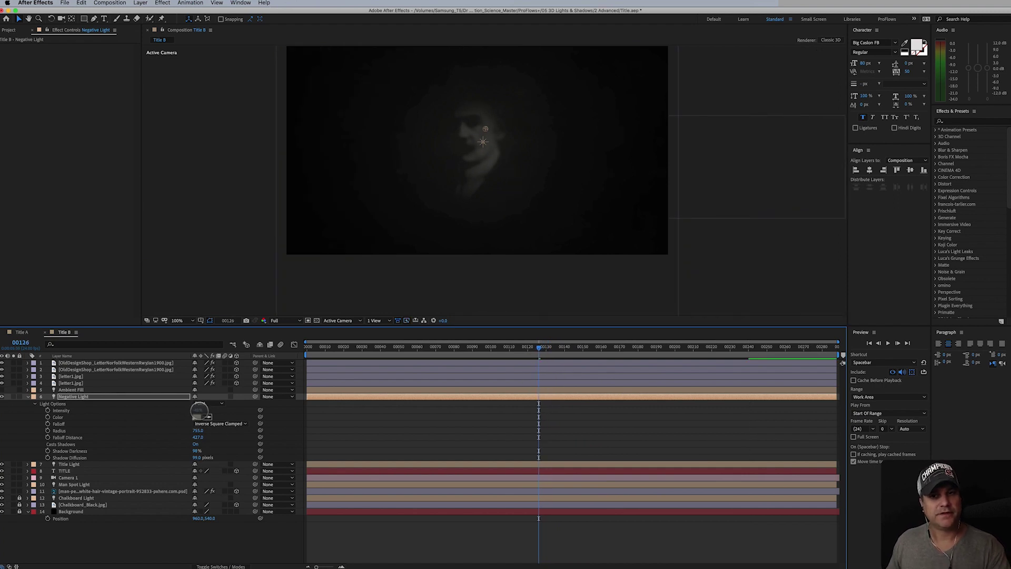
pyautogui.click(47, 410)
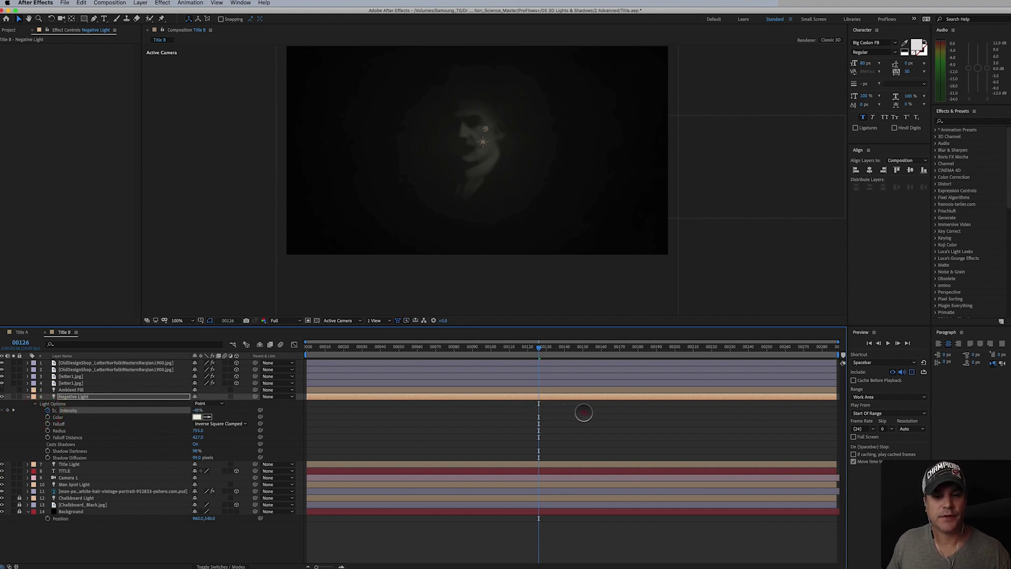
pyautogui.click(198, 410)
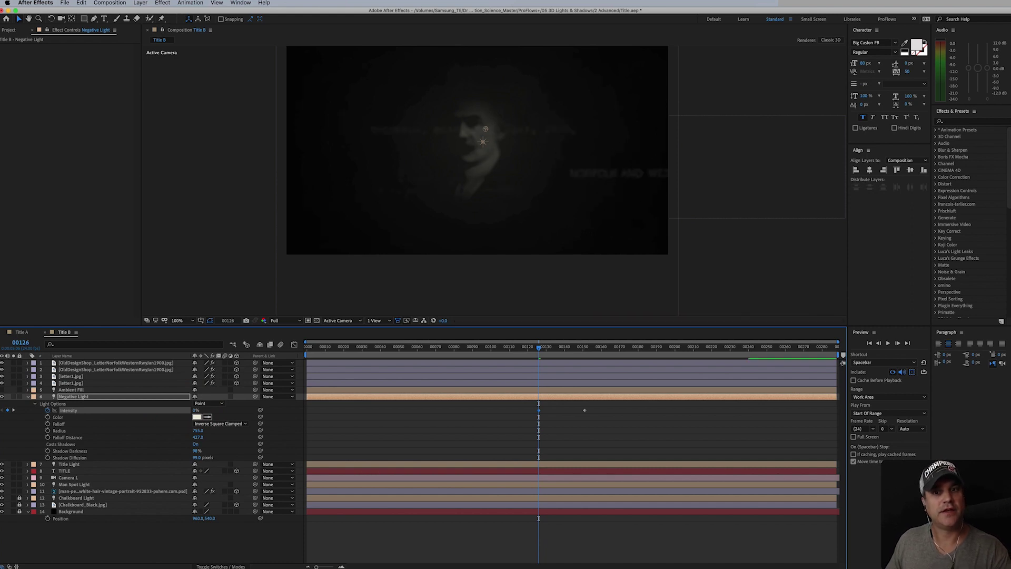
pyautogui.moveTo(539, 349); pyautogui.dragTo(617, 347)
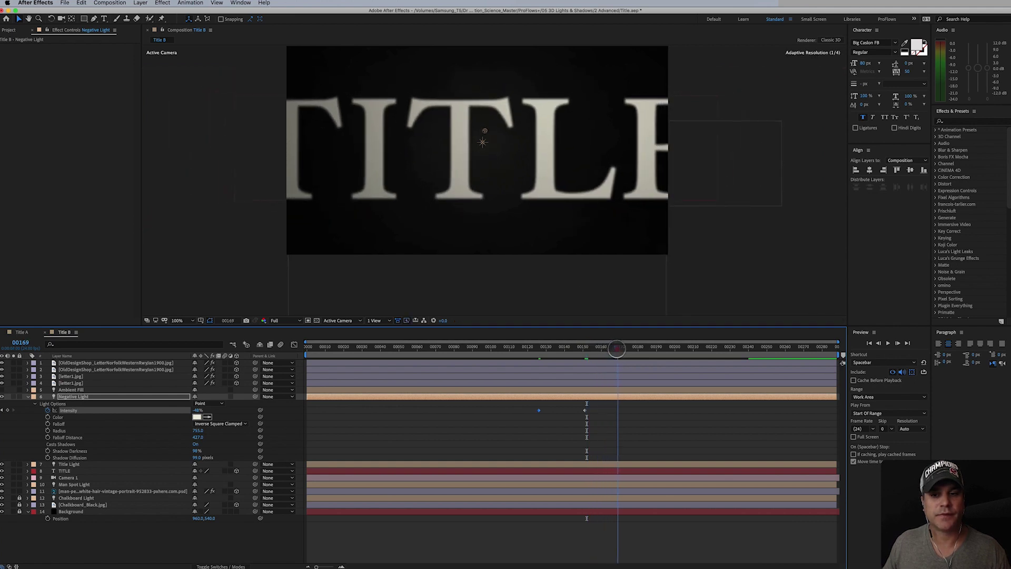
pyautogui.moveTo(586, 410); pyautogui.dragTo(625, 411)
pyautogui.moveTo(618, 347); pyautogui.dragTo(436, 379)
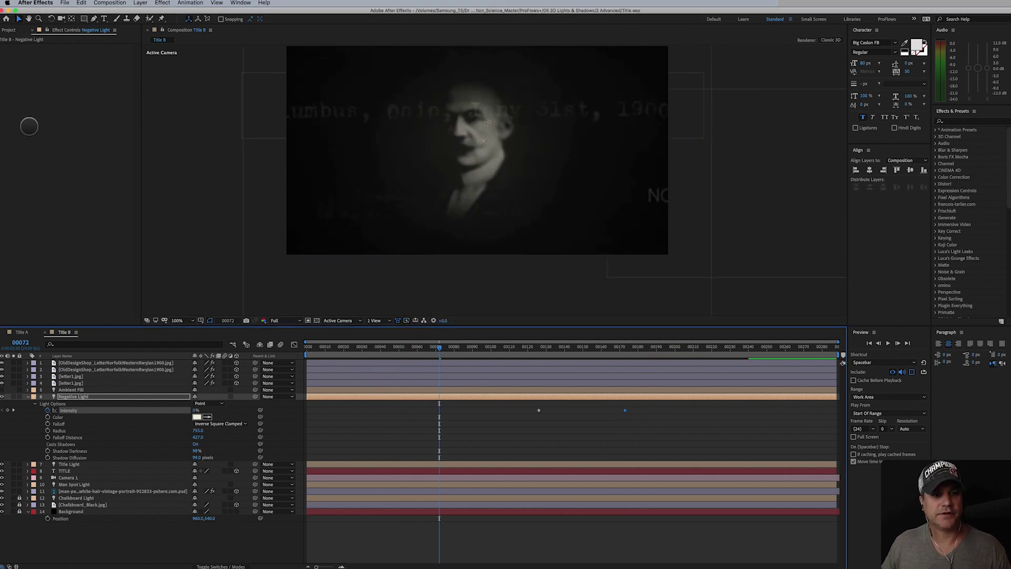
pyautogui.click(28, 396)
# Duplicate a letter1.jpg layer to the top of the stack, replace its source with the vintage old-photo-travel image, and solo it.
pyautogui.click(74, 376)
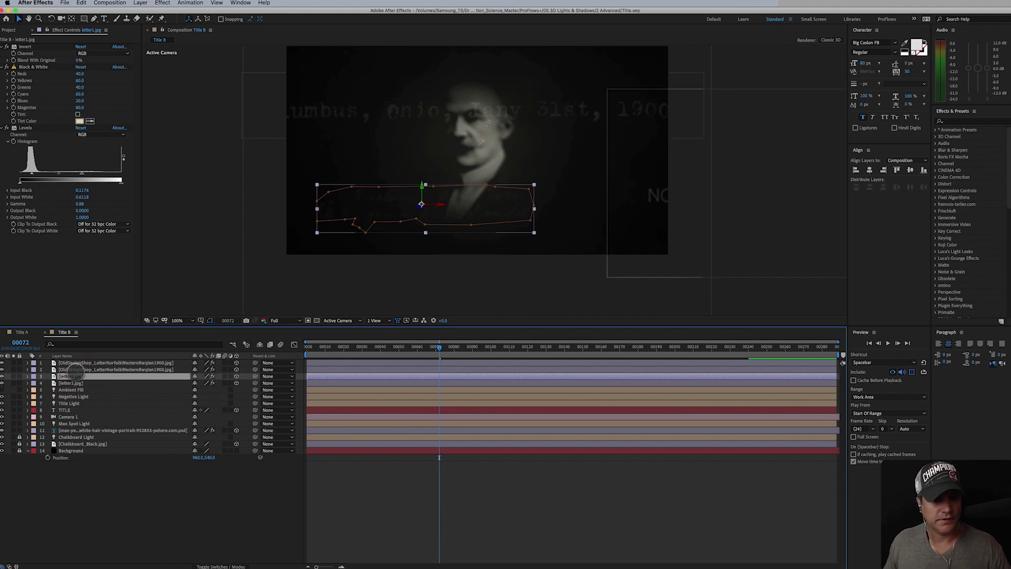
pyautogui.press('super+d')
pyautogui.moveTo(76, 373); pyautogui.dragTo(79, 358)
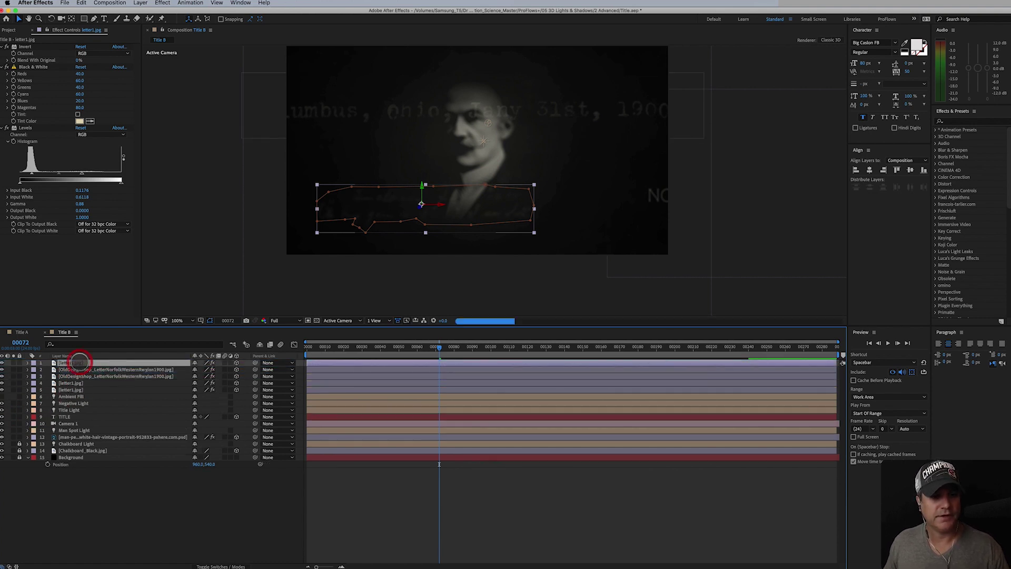
pyautogui.click(11, 30)
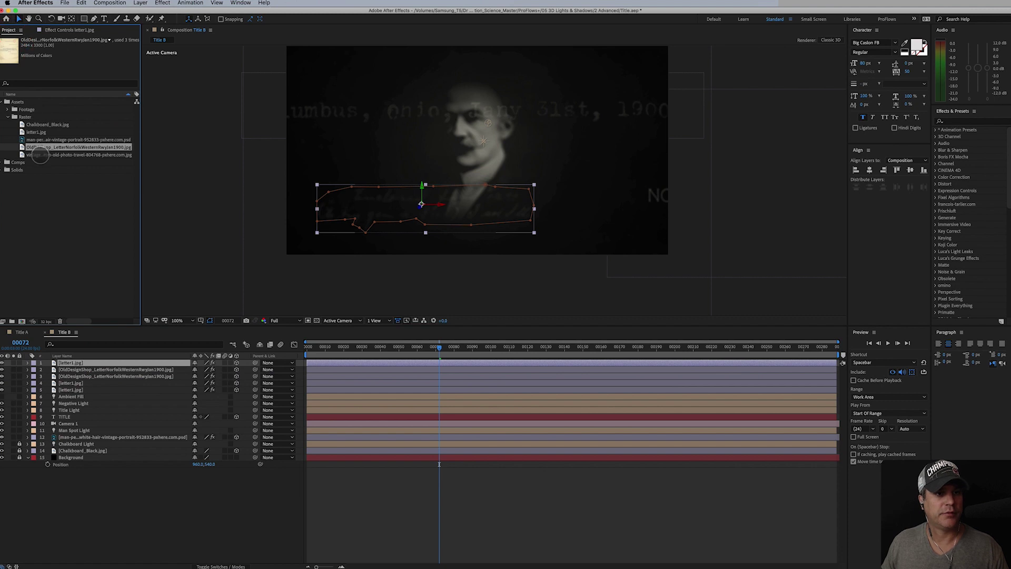
pyautogui.click(39, 155)
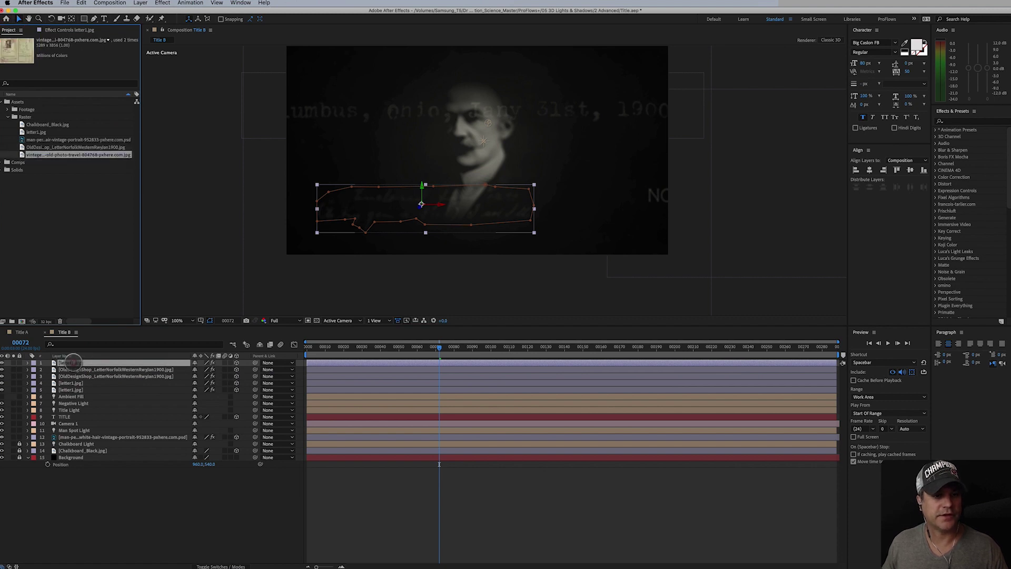
pyautogui.moveTo(74, 362); pyautogui.dragTo(72, 363)
pyautogui.click(14, 362)
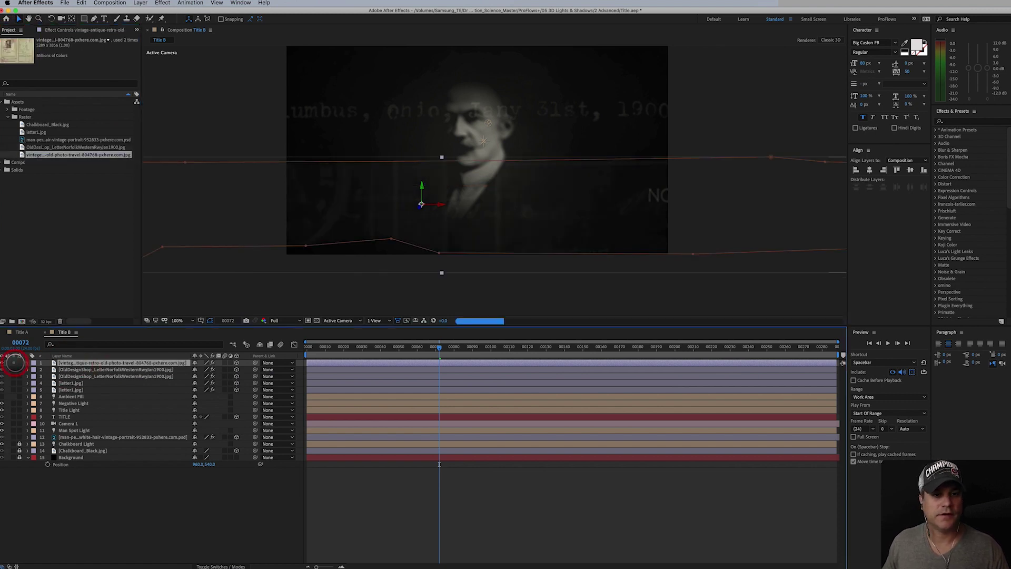
# Delete the inherited mask from the vintage travel document layer and move the layer slightly upward in the frame.
pyautogui.press(',')
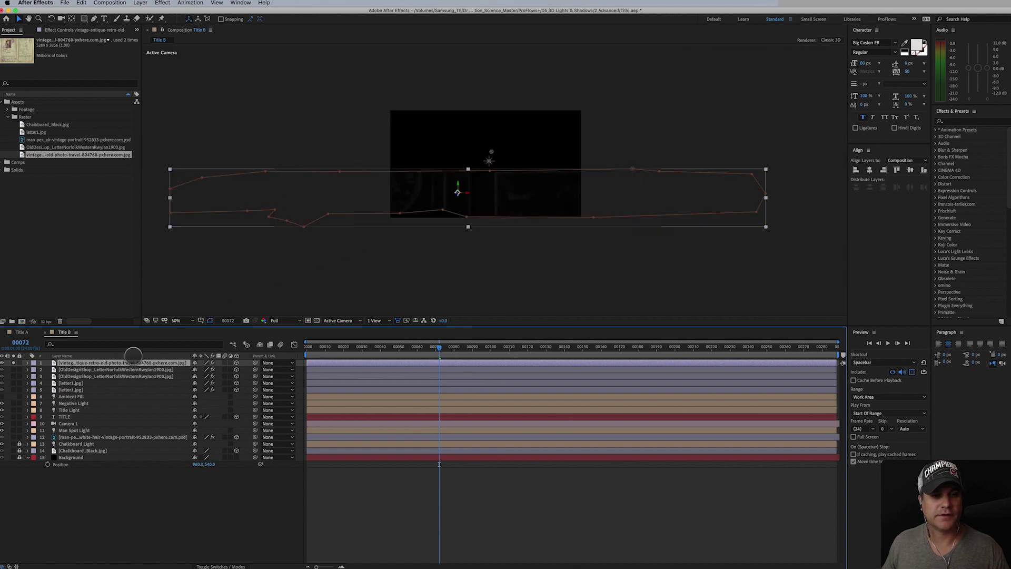
pyautogui.press('m')
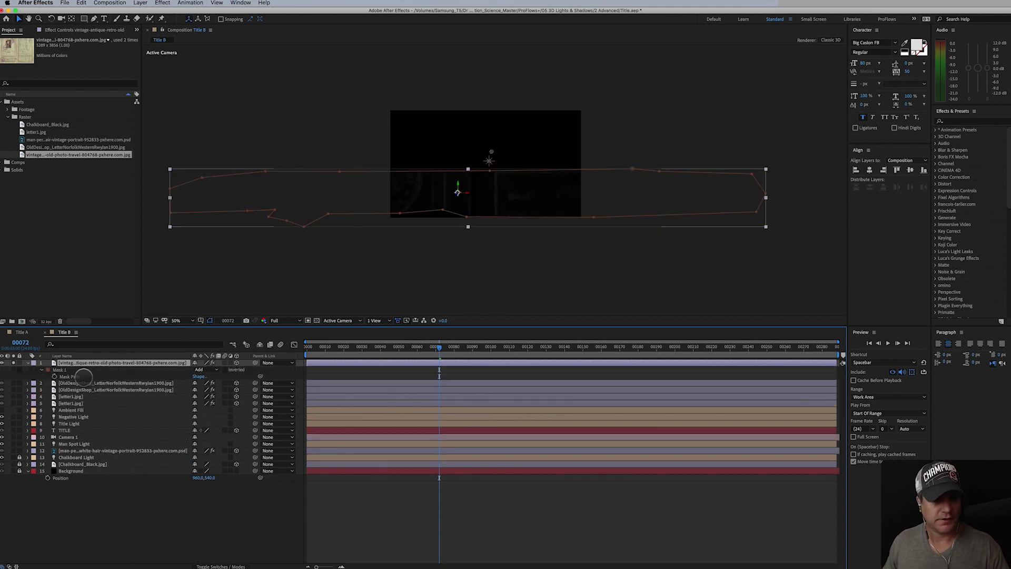
pyautogui.click(63, 371)
pyautogui.press('Delete')
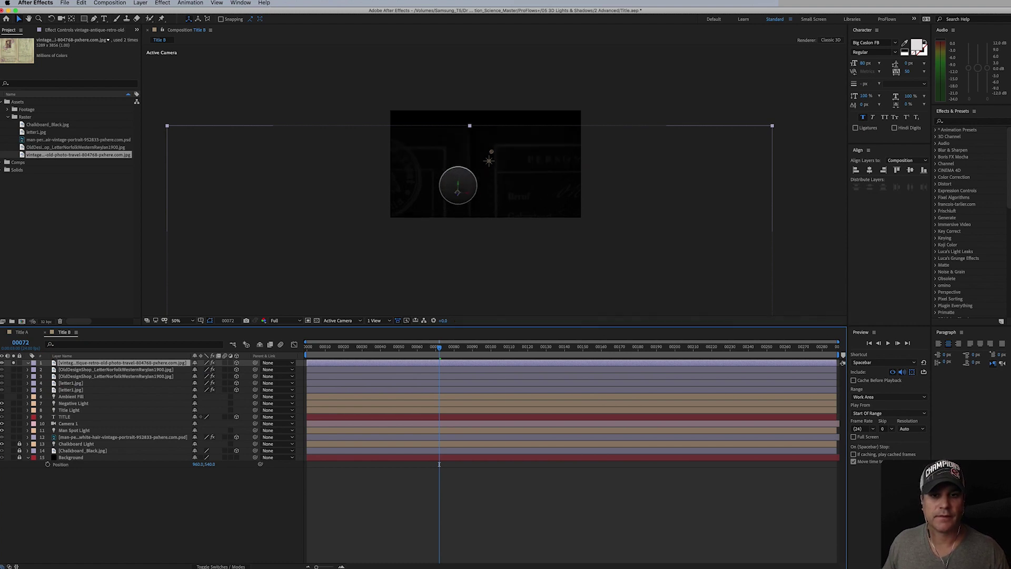
pyautogui.moveTo(457, 186); pyautogui.dragTo(458, 162)
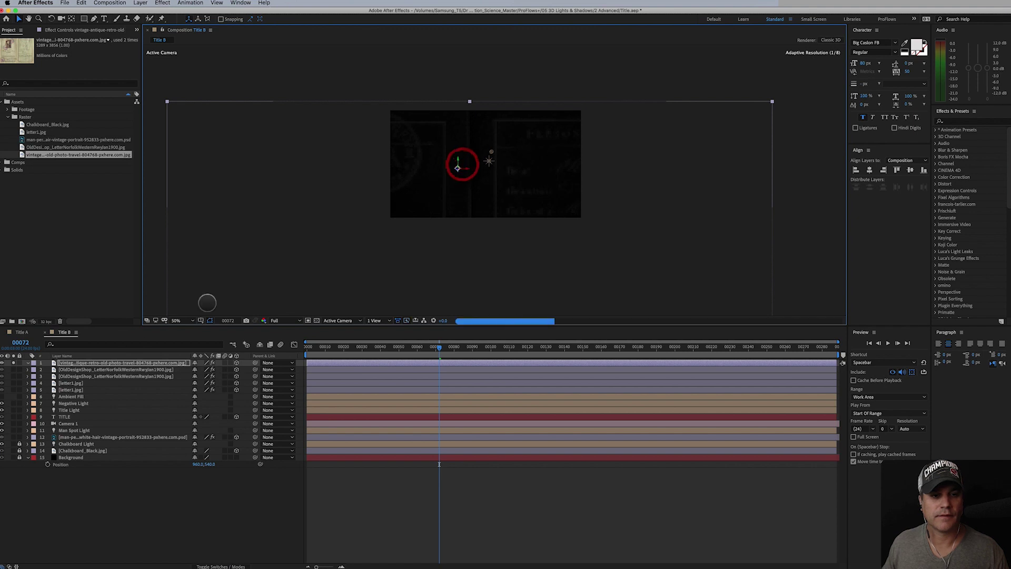
# Turn off Accepts Lights for the vintage document layer and reposition it to bring the portrait photo into frame.
pyautogui.click(116, 362)
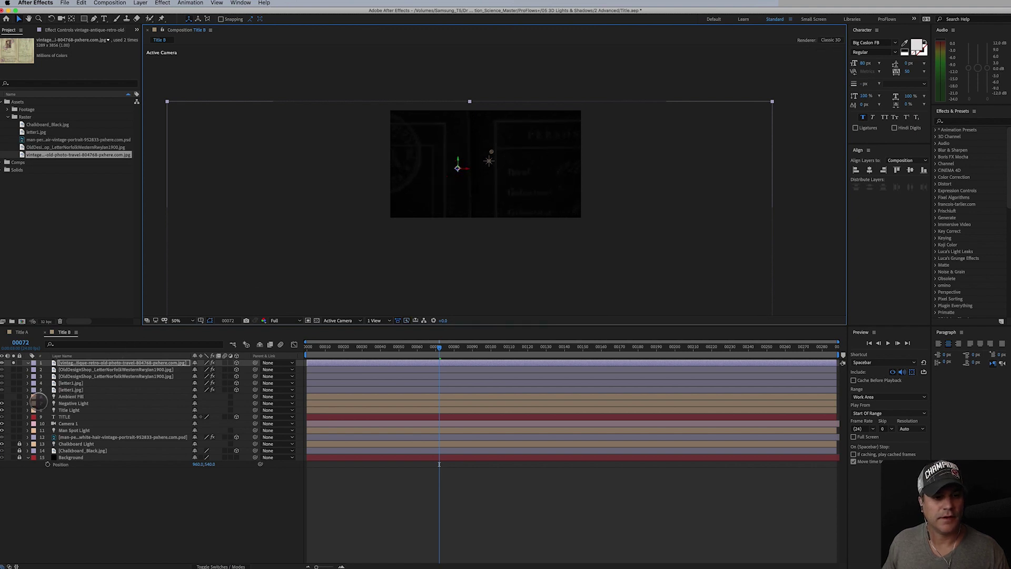
pyautogui.press('a')
pyautogui.press('a')
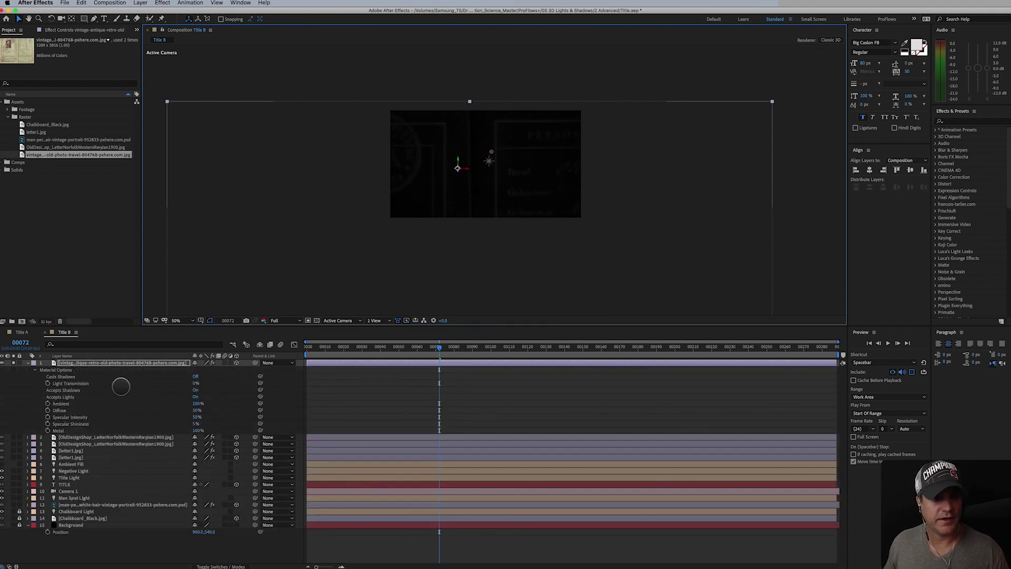
pyautogui.click(195, 396)
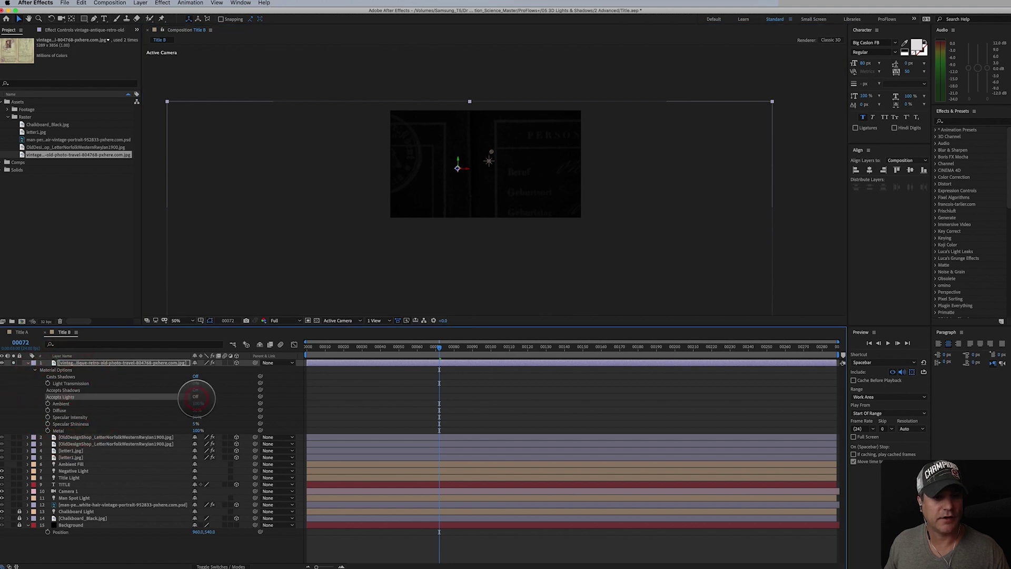
pyautogui.moveTo(486, 202); pyautogui.dragTo(543, 216)
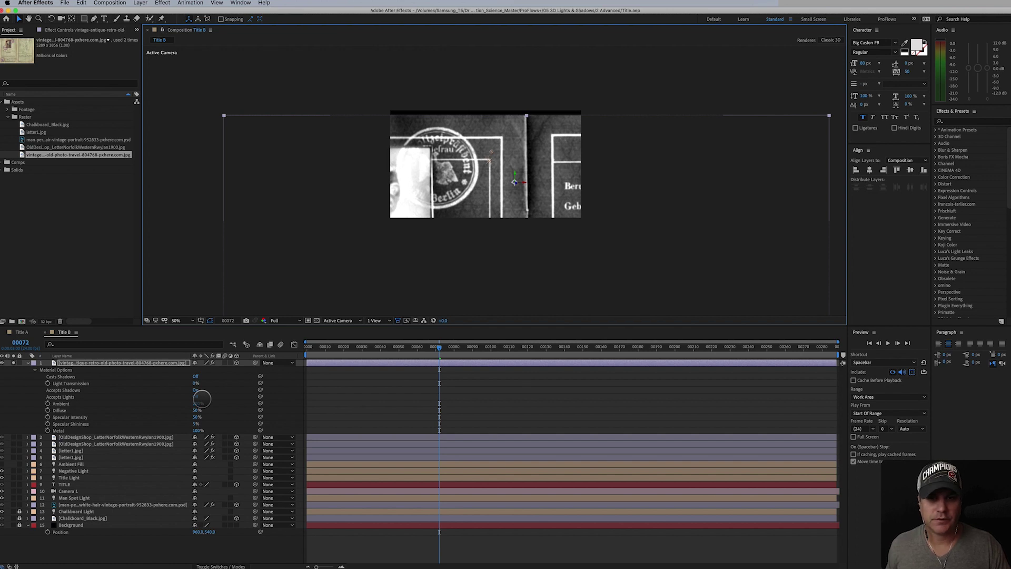
pyautogui.moveTo(515, 242); pyautogui.dragTo(603, 216)
# Disable the Invert, Black & White and Levels effects on the vintage document layer and collapse the lower two effects.
pyautogui.click(83, 30)
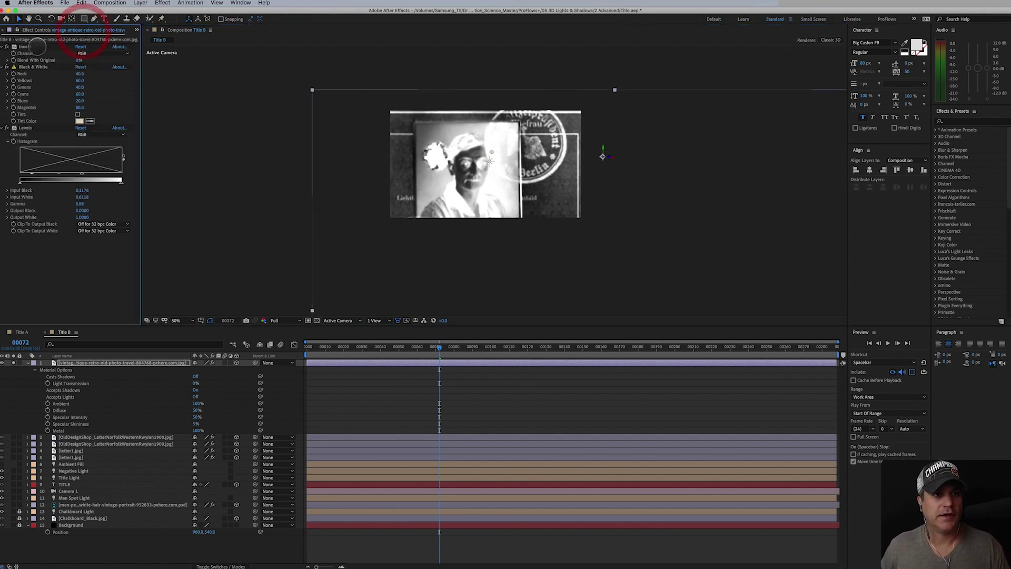
pyautogui.click(8, 47)
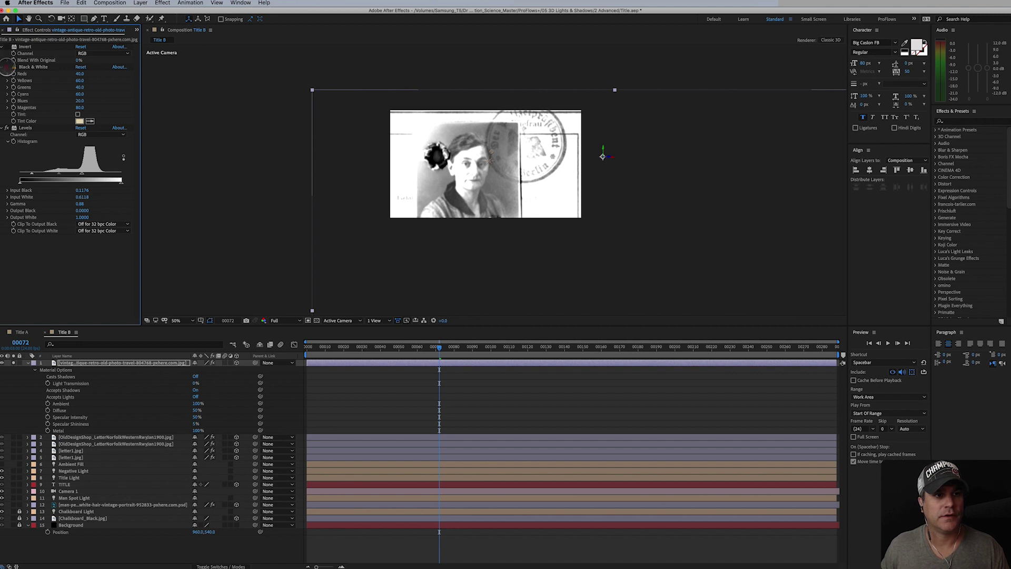
pyautogui.click(7, 67)
pyautogui.click(7, 127)
pyautogui.click(2, 128)
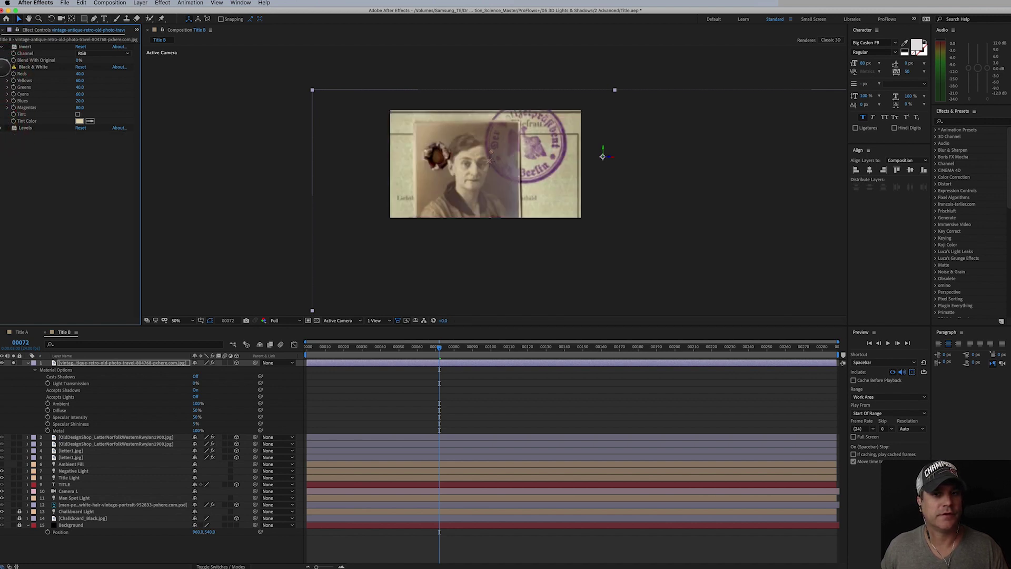
pyautogui.click(7, 67)
# Scale the vintage document layer to 44% and reposition it so the stamped signature area of its lower-left page is in frame.
pyautogui.moveTo(356, 153); pyautogui.dragTo(461, 179)
pyautogui.press('s')
pyautogui.moveTo(229, 370); pyautogui.dragTo(203, 372)
pyautogui.moveTo(591, 297); pyautogui.dragTo(401, 269)
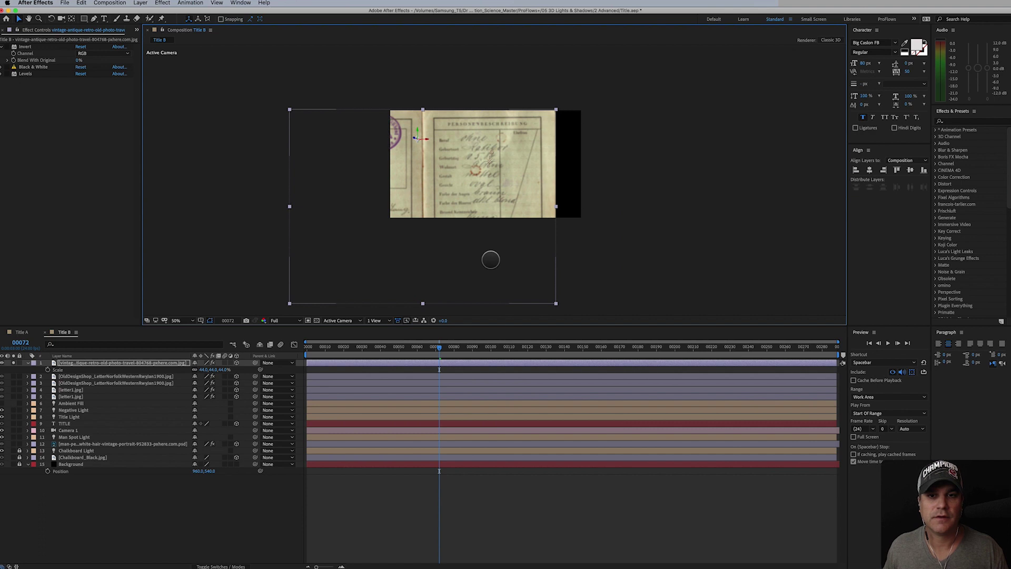
pyautogui.moveTo(490, 260); pyautogui.dragTo(606, 172)
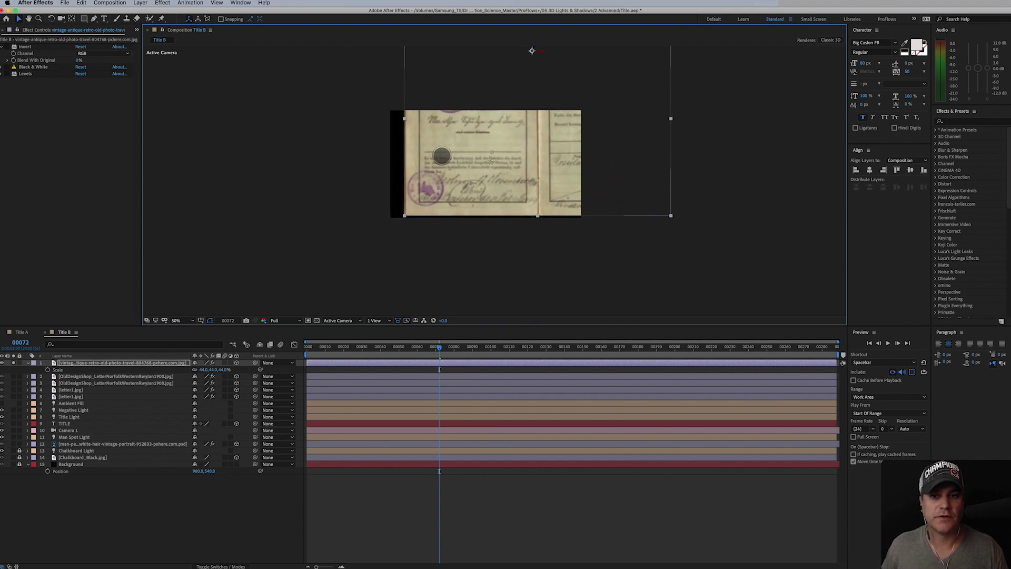
# Draw a rectangular mask around the document's stamped signature area, raise its upper edge slightly, and unsolo the layer.
pyautogui.click(86, 18)
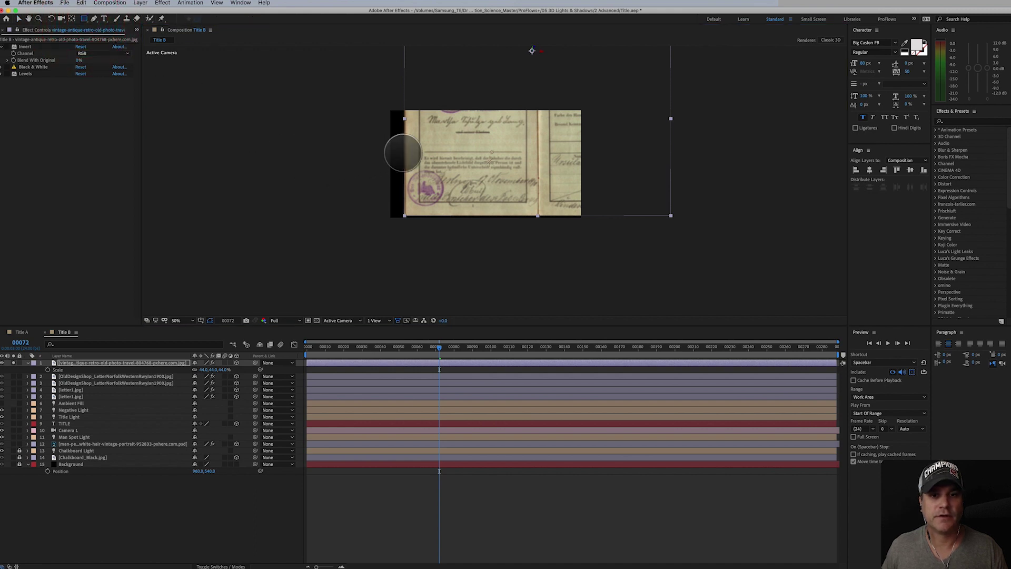
pyautogui.moveTo(408, 147); pyautogui.dragTo(537, 213)
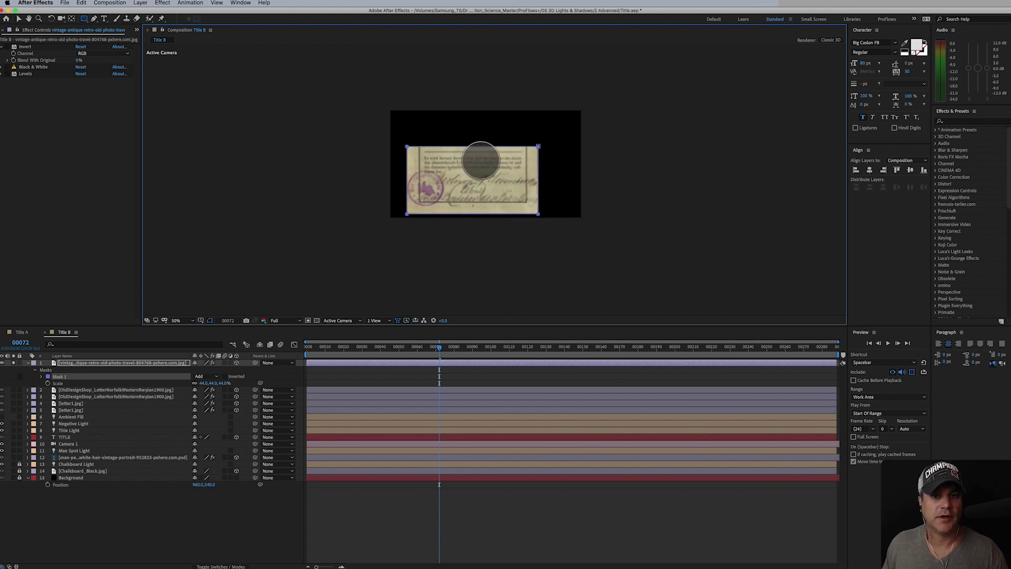
pyautogui.press('v')
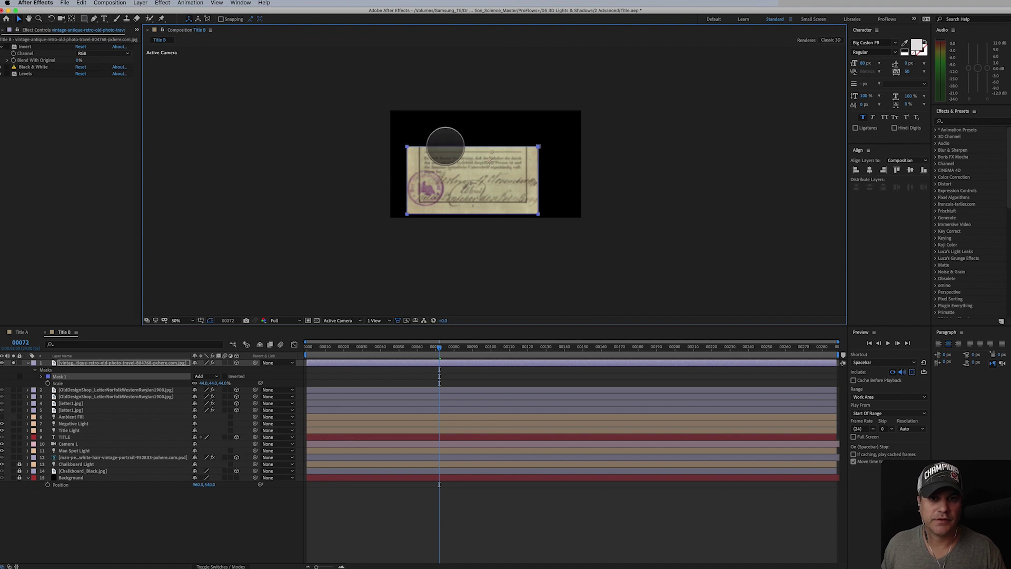
pyautogui.moveTo(445, 142)
pyautogui.mouseDown()
pyautogui.moveTo(445, 113)
pyautogui.moveTo(437, 141)
pyautogui.mouseUp()
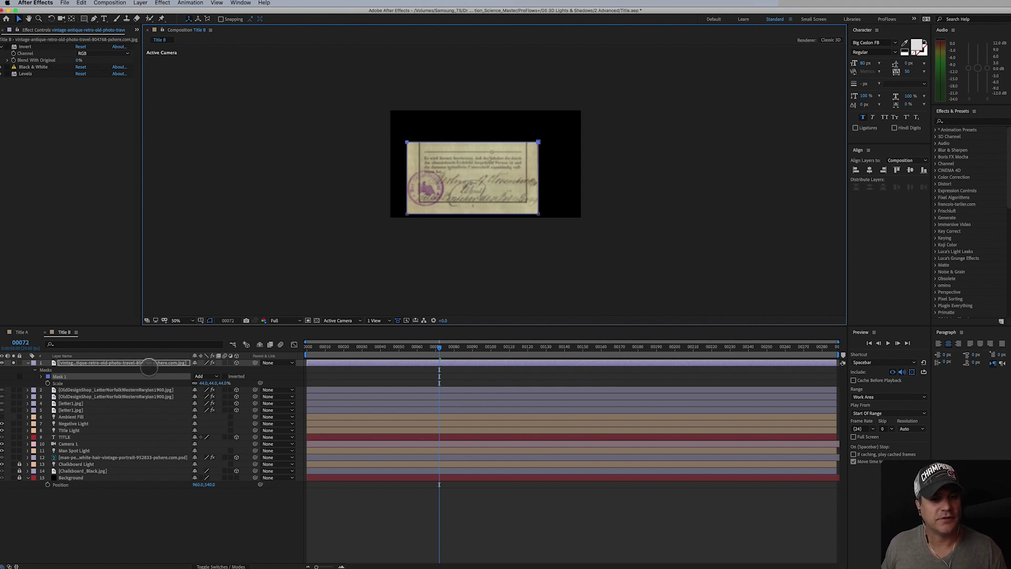
pyautogui.click(13, 363)
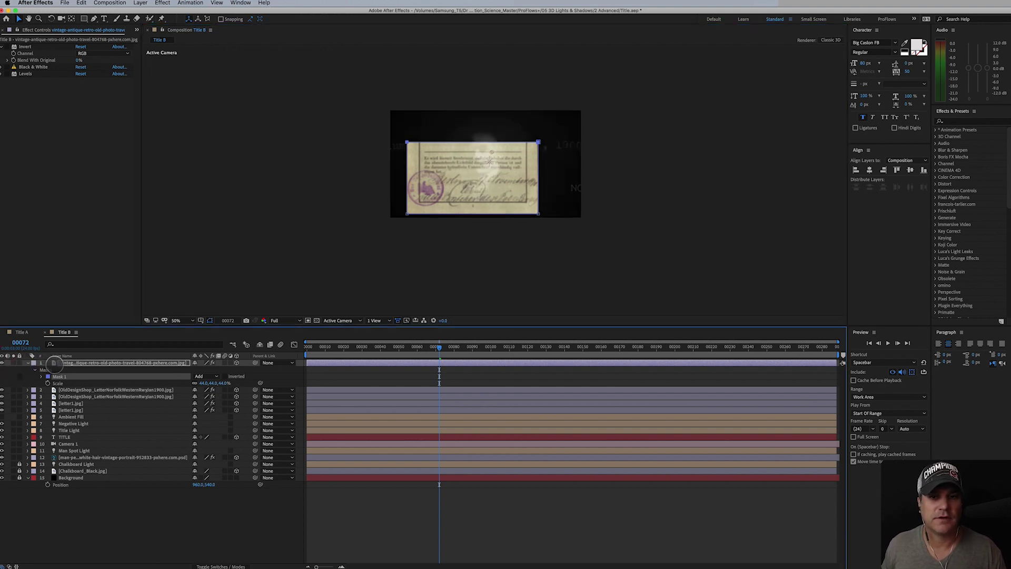
pyautogui.click(63, 362)
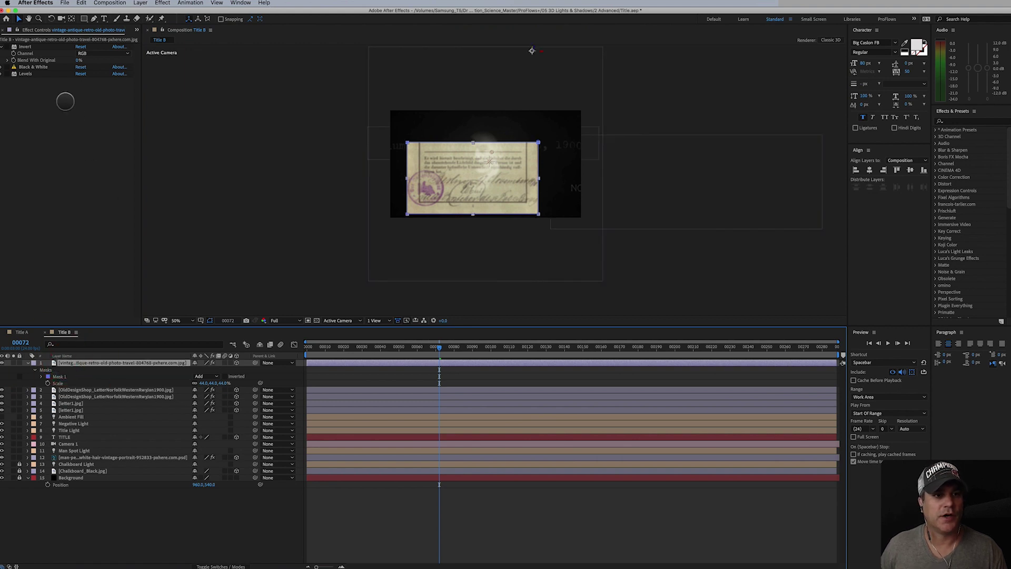
# Re-enable the vintage document's Invert, Black & White and Levels effects; reset Levels and set Input Black 0.2235, Input White 0.8196, Gamma 0.53.
pyautogui.click(13, 47)
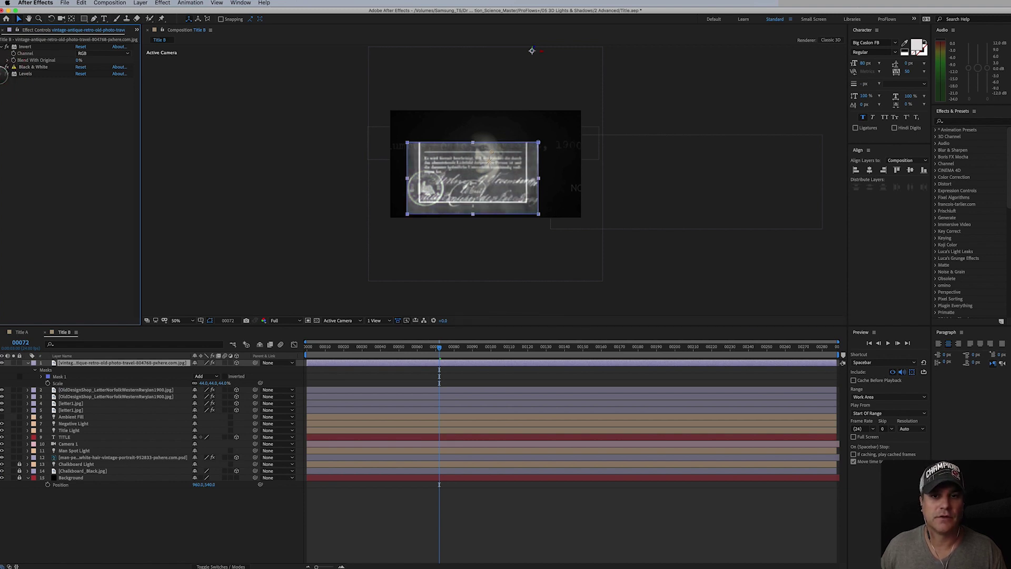
pyautogui.click(8, 74)
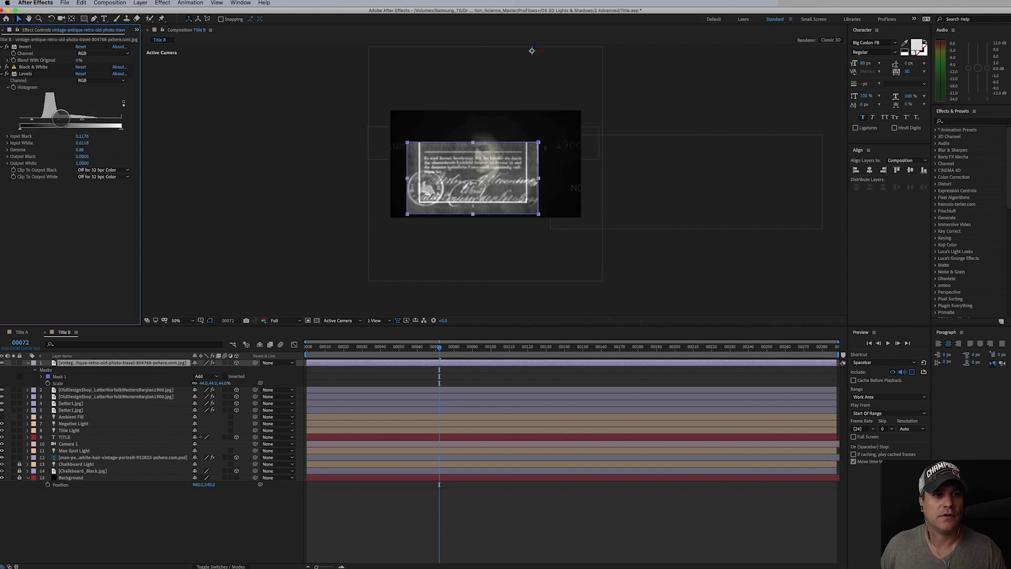
pyautogui.click(81, 74)
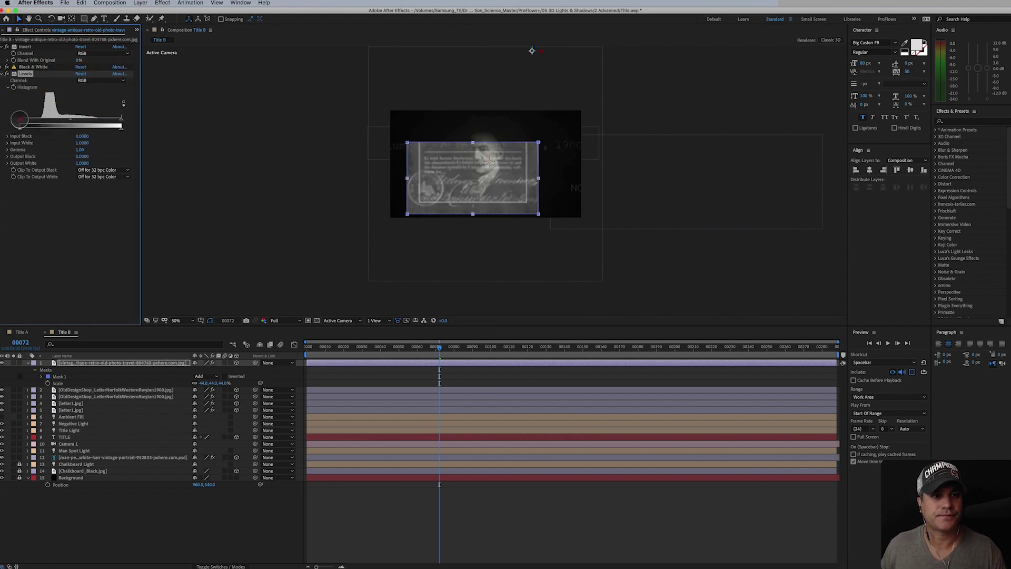
pyautogui.moveTo(19, 121); pyautogui.dragTo(102, 122)
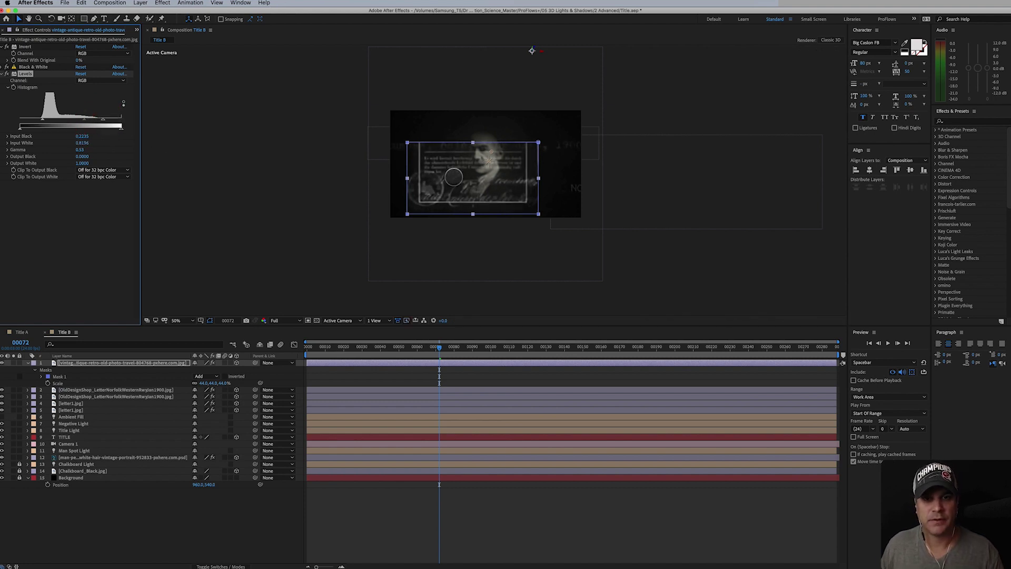
# Feather the vintage document's mask by 191 pixels.
pyautogui.press('.')
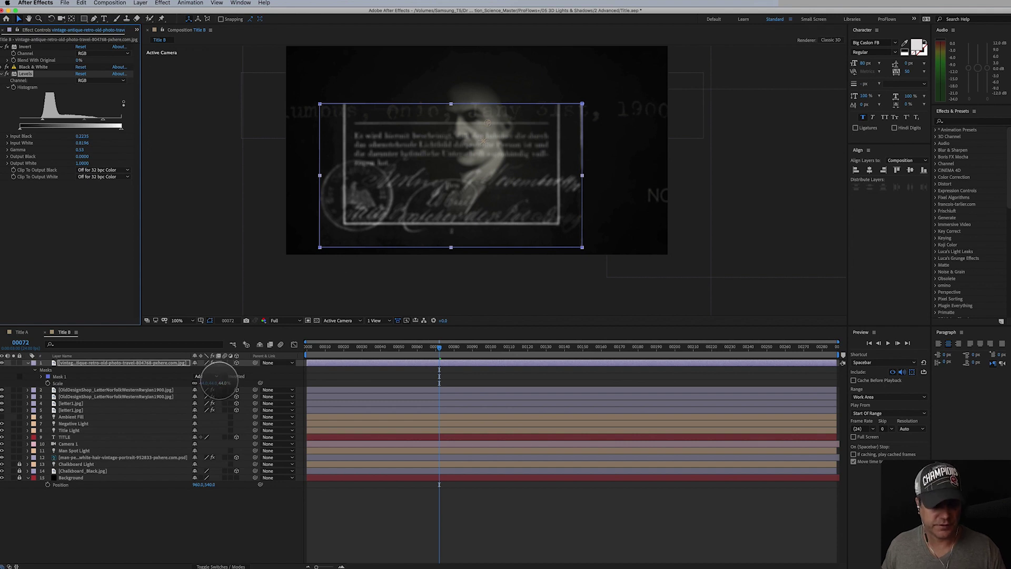
pyautogui.press('f')
pyautogui.moveTo(217, 376); pyautogui.dragTo(236, 375)
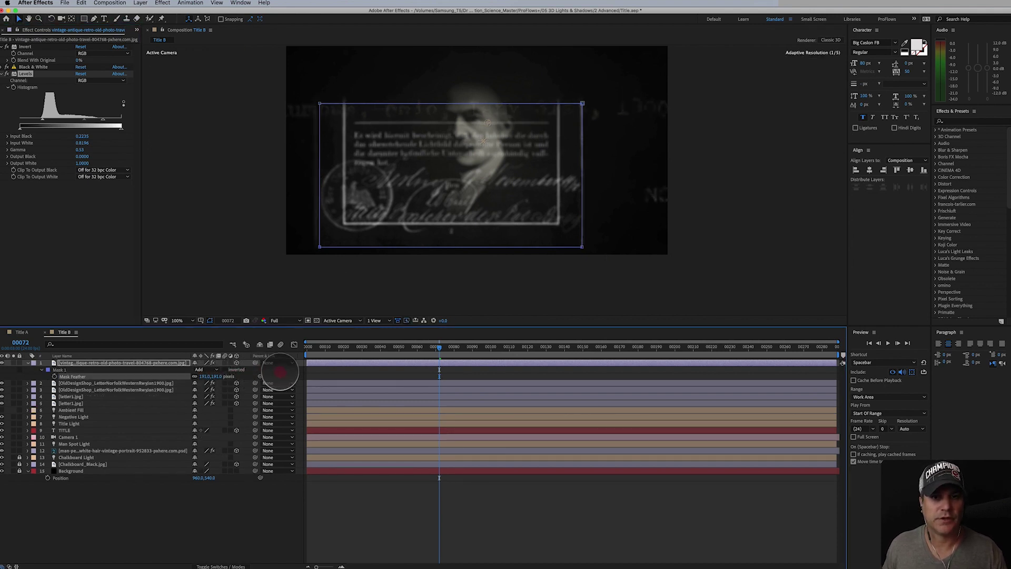
pyautogui.click(280, 371)
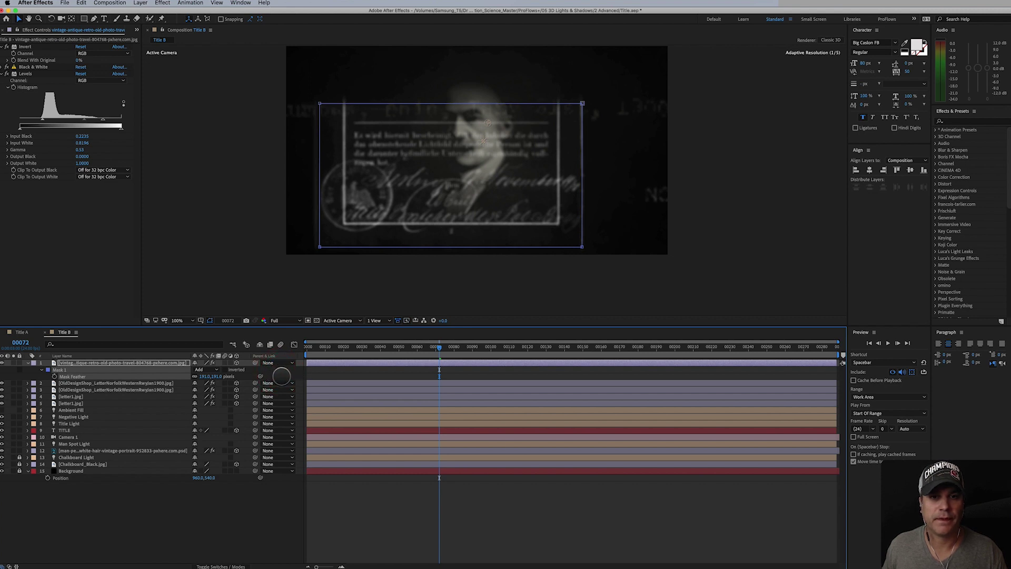
# At frame 92, centre the vintage document layer's anchor point on the masked area and bring the layer much closer to the camera.
pyautogui.moveTo(439, 349); pyautogui.dragTo(475, 384)
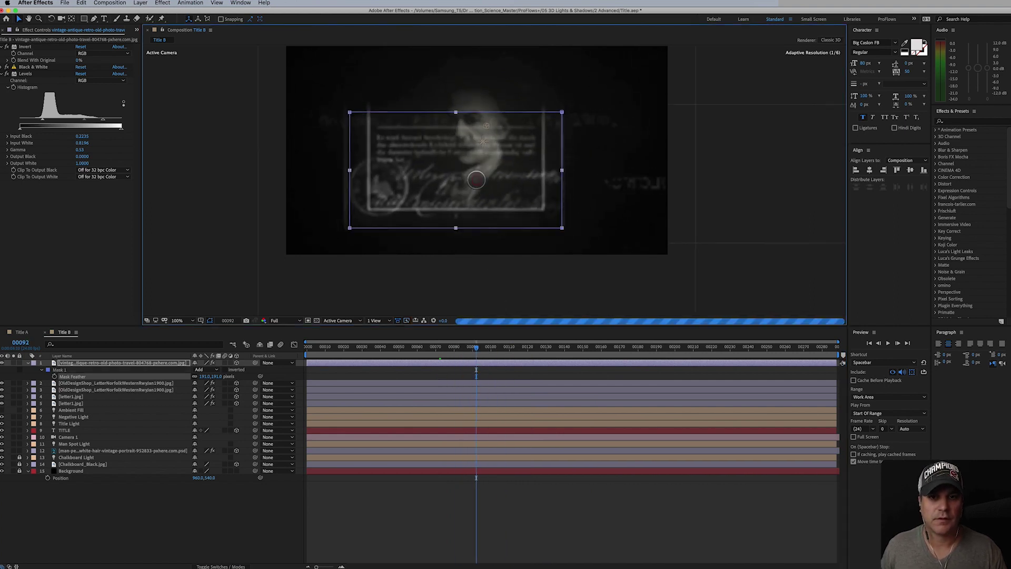
pyautogui.scroll(-2, 481, 176)
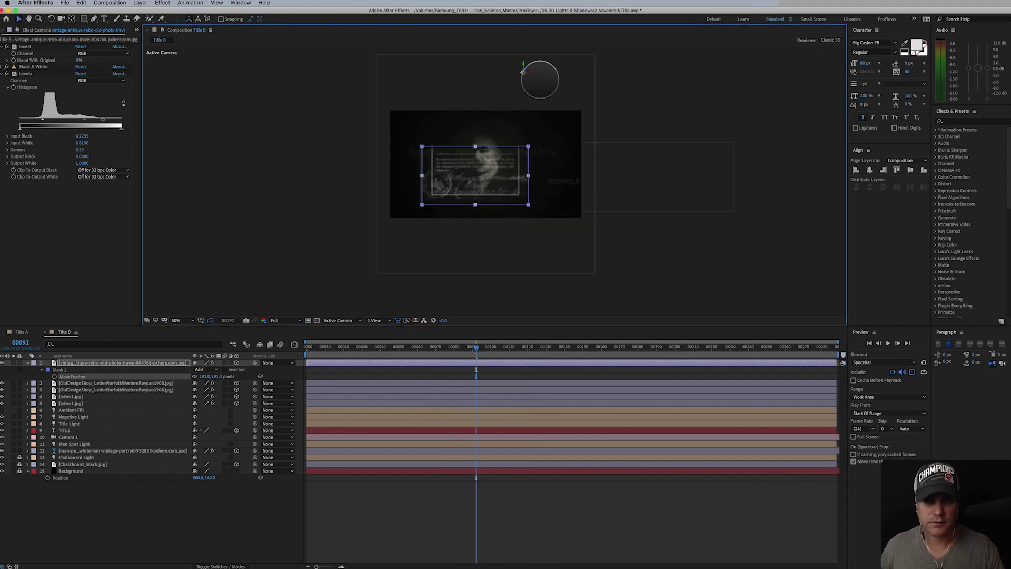
pyautogui.press('y')
pyautogui.moveTo(523, 72); pyautogui.dragTo(476, 173)
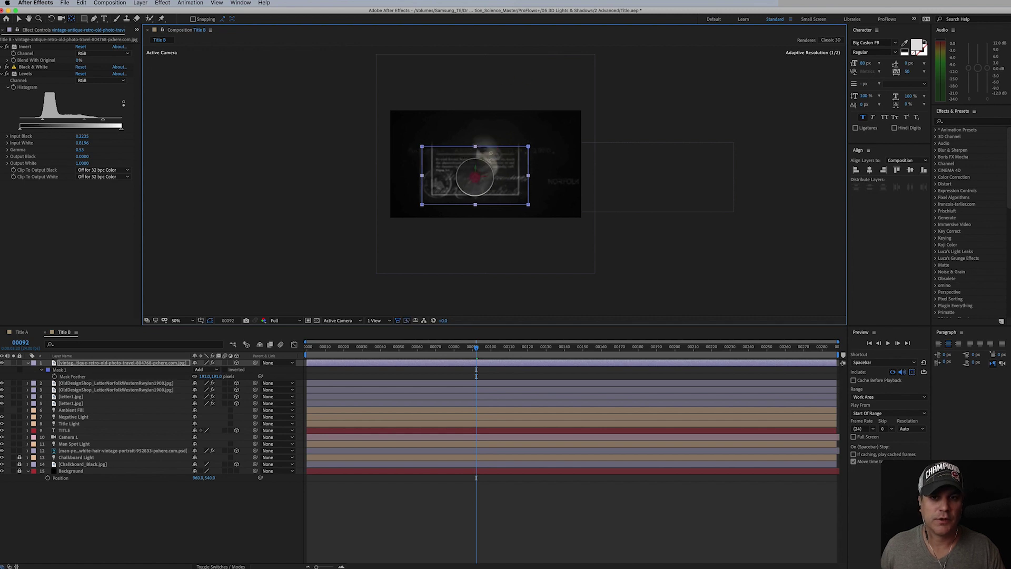
pyautogui.scroll(2, 485, 178)
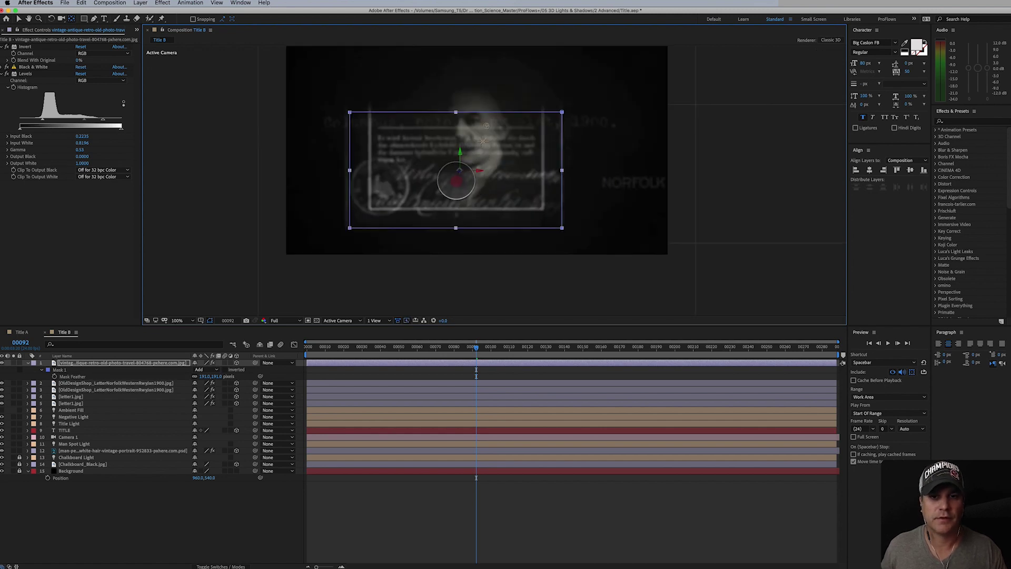
pyautogui.moveTo(456, 181); pyautogui.dragTo(322, 274)
pyautogui.press('v')
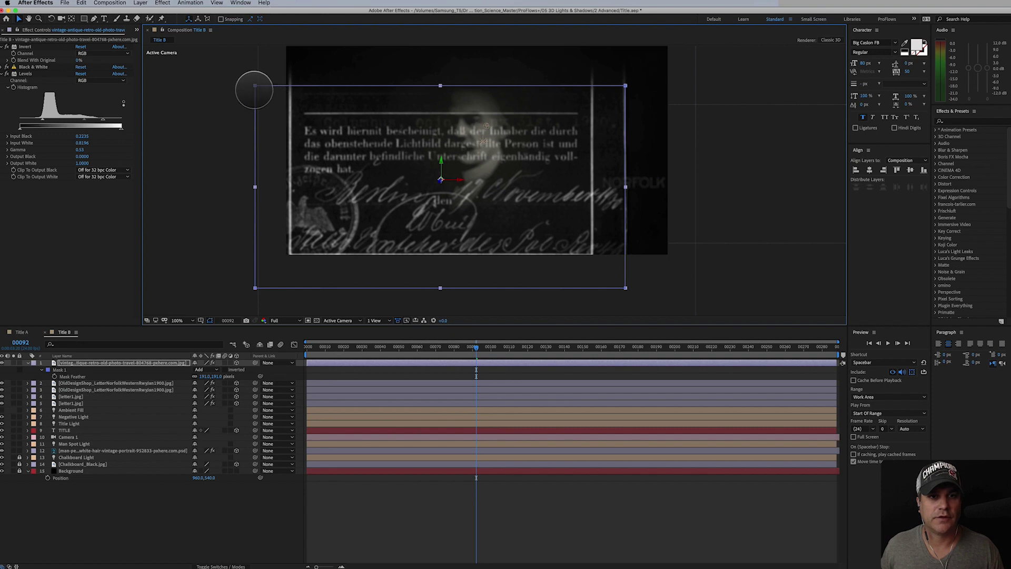
# Tighten the mask by moving both side edges inward and raising its lower edge to just beneath the handwritten signature line.
pyautogui.moveTo(255, 90); pyautogui.dragTo(297, 94)
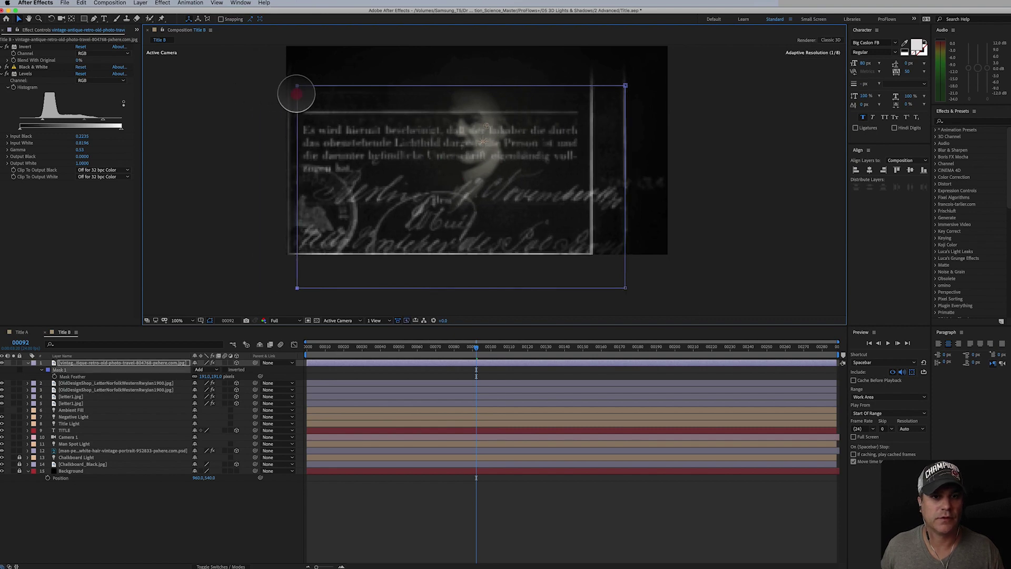
pyautogui.moveTo(626, 176); pyautogui.dragTo(585, 178)
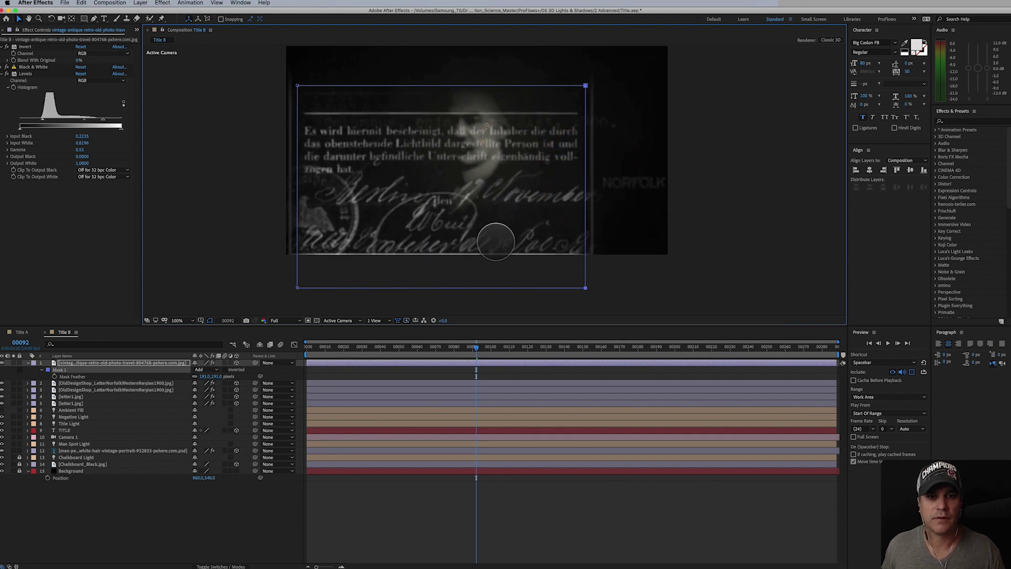
pyautogui.moveTo(583, 219); pyautogui.dragTo(567, 221)
pyautogui.moveTo(298, 219); pyautogui.dragTo(315, 219)
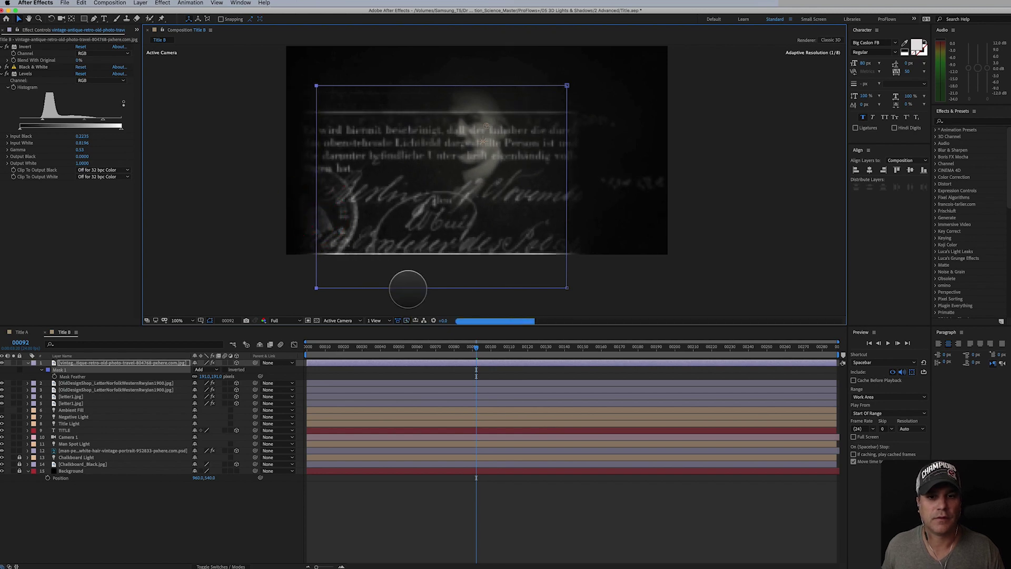
pyautogui.moveTo(408, 287); pyautogui.dragTo(410, 220)
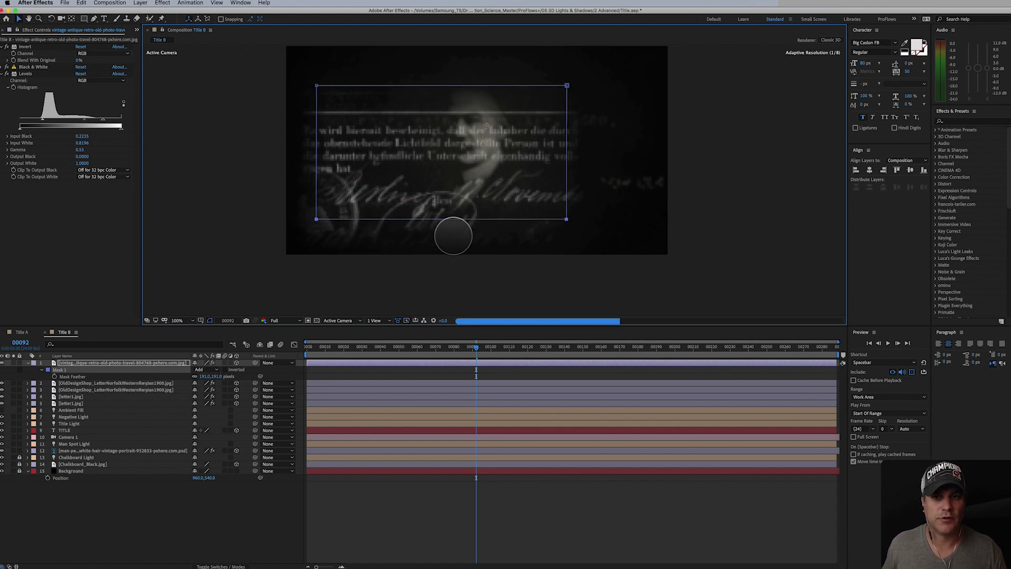
pyautogui.click(471, 190)
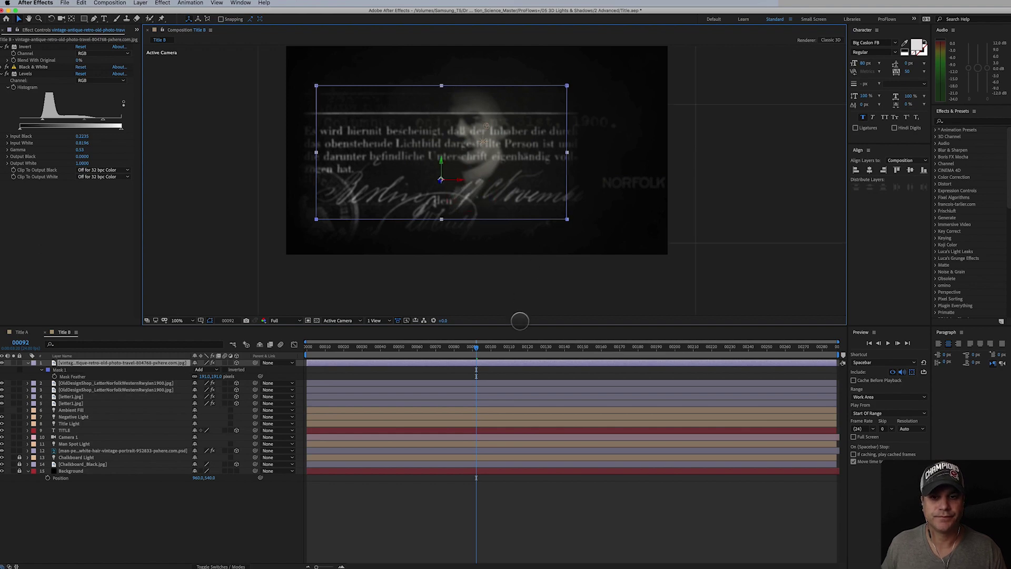
# At frame 145, pull the vintage document layer closer to the camera and shift it right over the title's letter I, checking it at frame 136.
pyautogui.moveTo(514, 351); pyautogui.dragTo(573, 366)
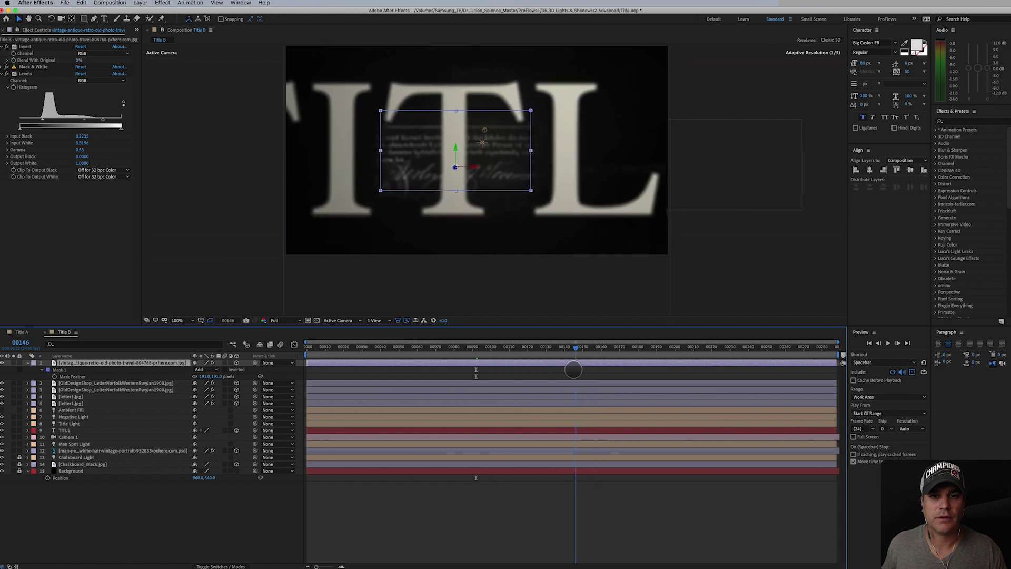
pyautogui.moveTo(452, 168); pyautogui.dragTo(388, 273)
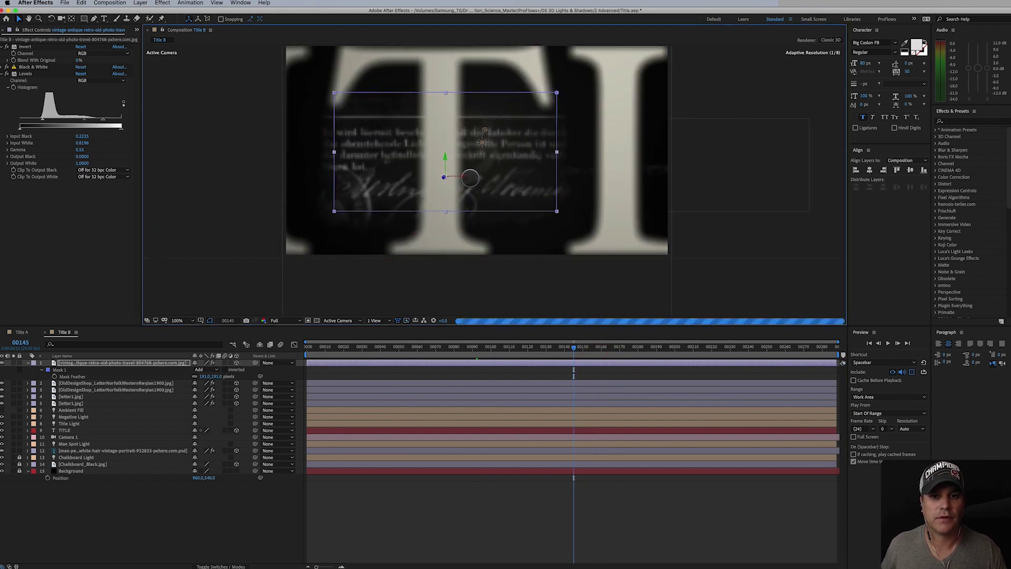
pyautogui.moveTo(465, 176); pyautogui.dragTo(581, 188)
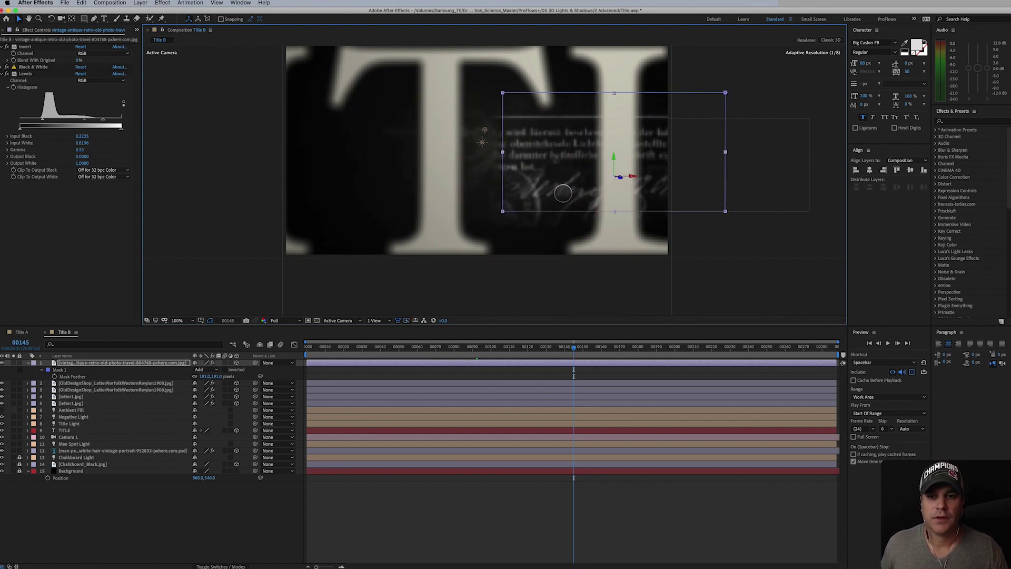
pyautogui.moveTo(554, 349)
pyautogui.mouseDown()
pyautogui.moveTo(508, 349)
pyautogui.moveTo(557, 348)
pyautogui.mouseUp()
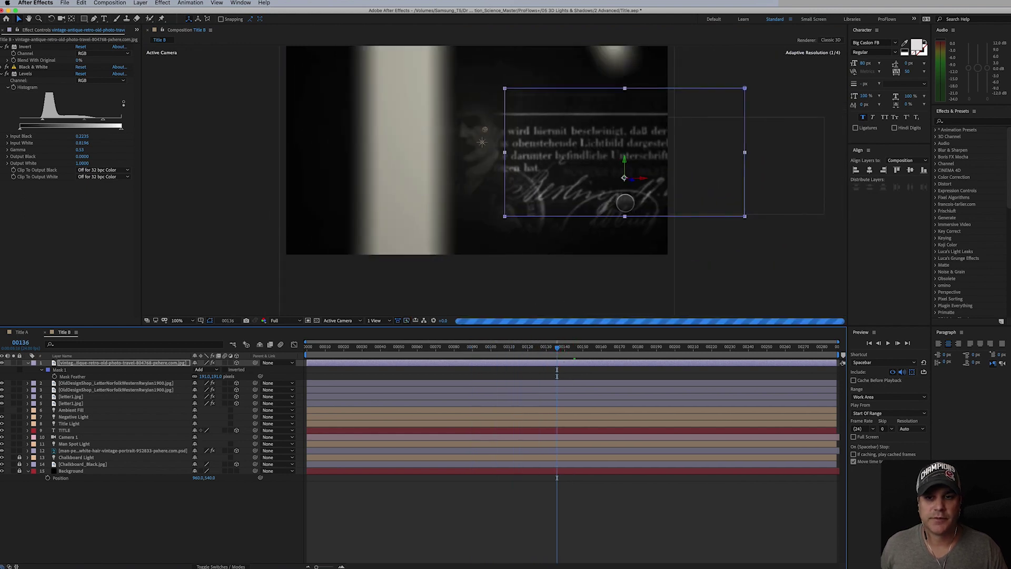
# Solo the vintage document layer, delete its mask, and reposition it so the Personenbeschreibung page is in frame.
pyautogui.press(',')
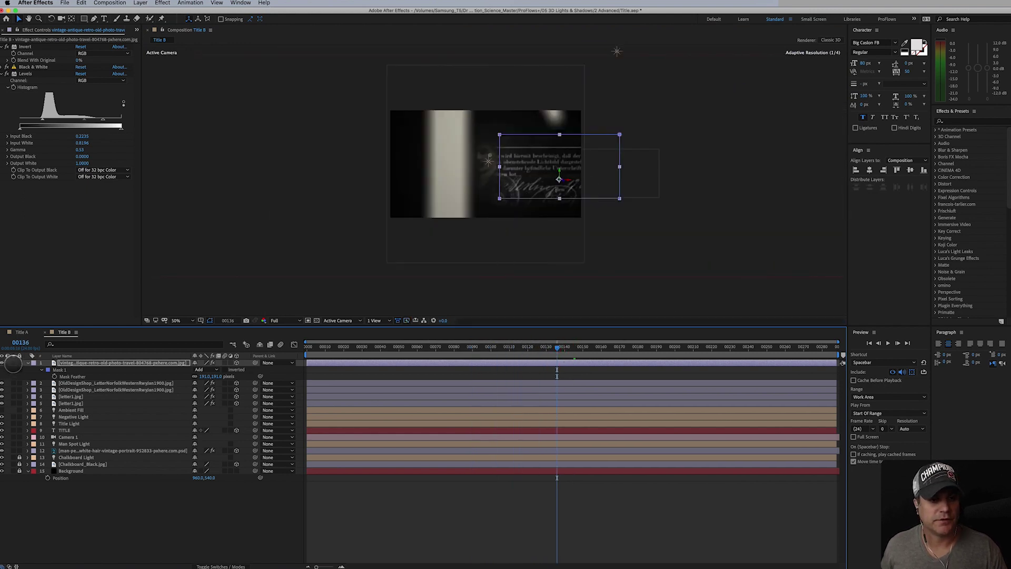
pyautogui.click(13, 363)
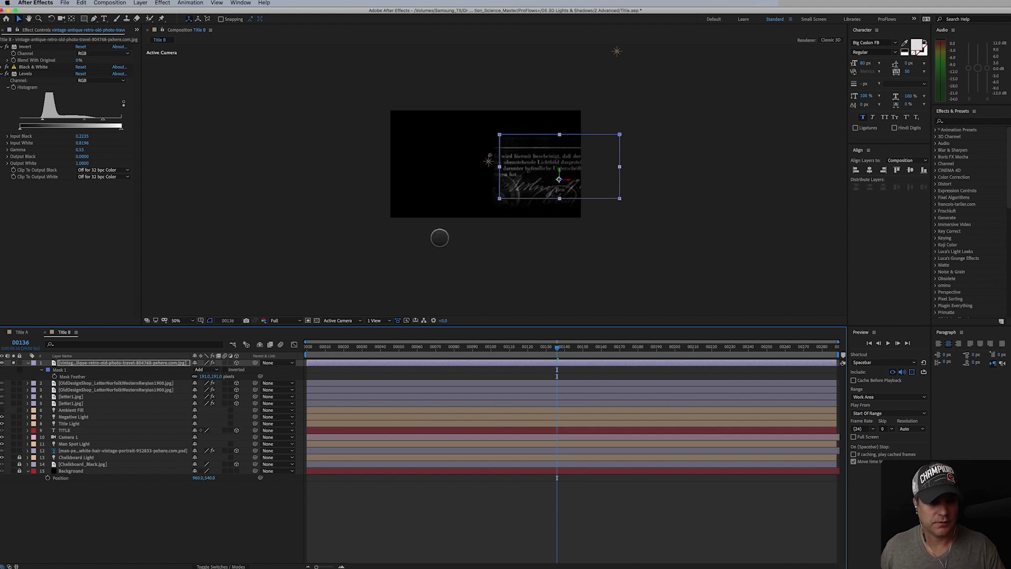
pyautogui.click(70, 374)
pyautogui.press('Delete')
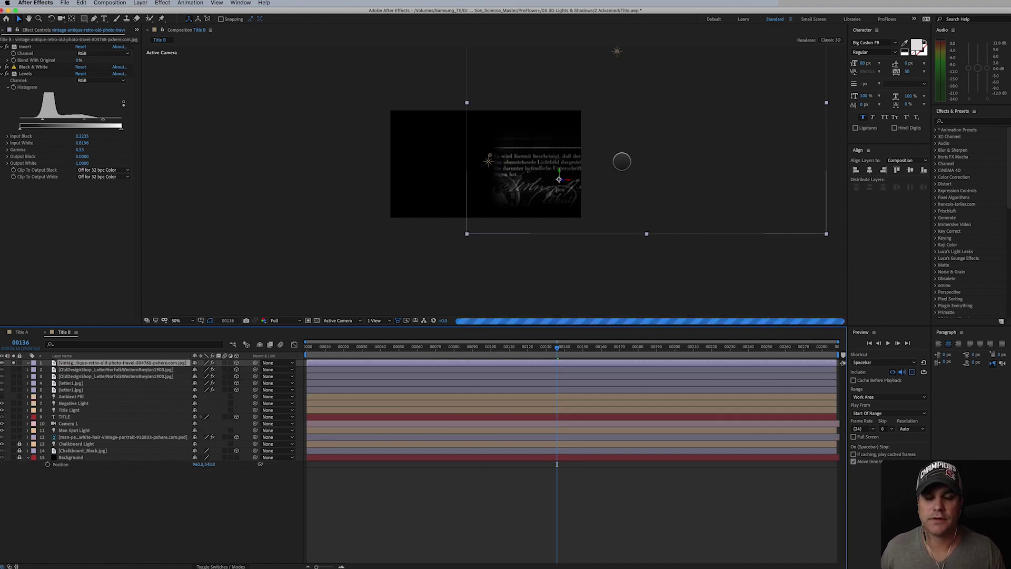
pyautogui.moveTo(612, 163); pyautogui.dragTo(531, 262)
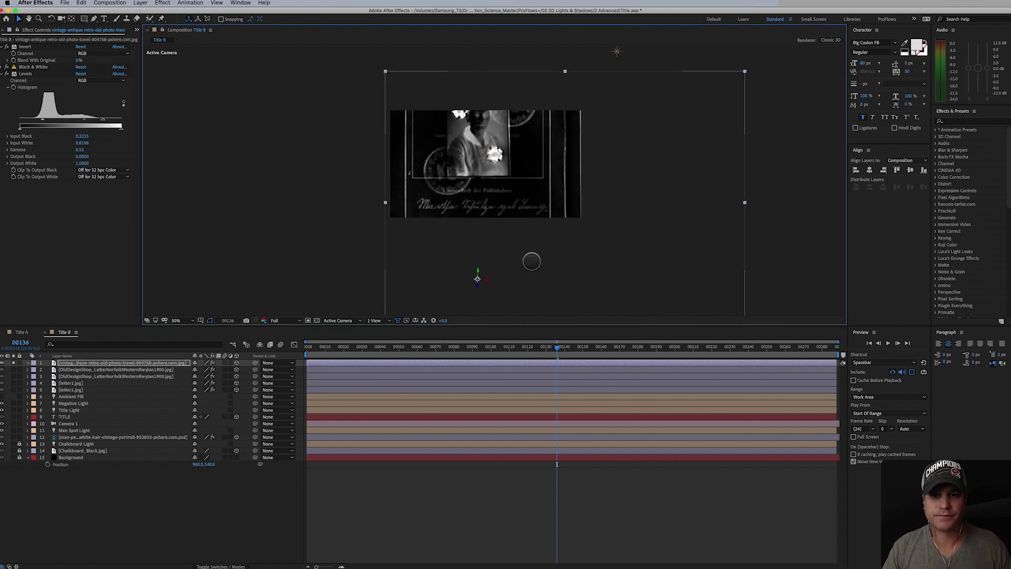
pyautogui.moveTo(622, 188); pyautogui.dragTo(418, 207)
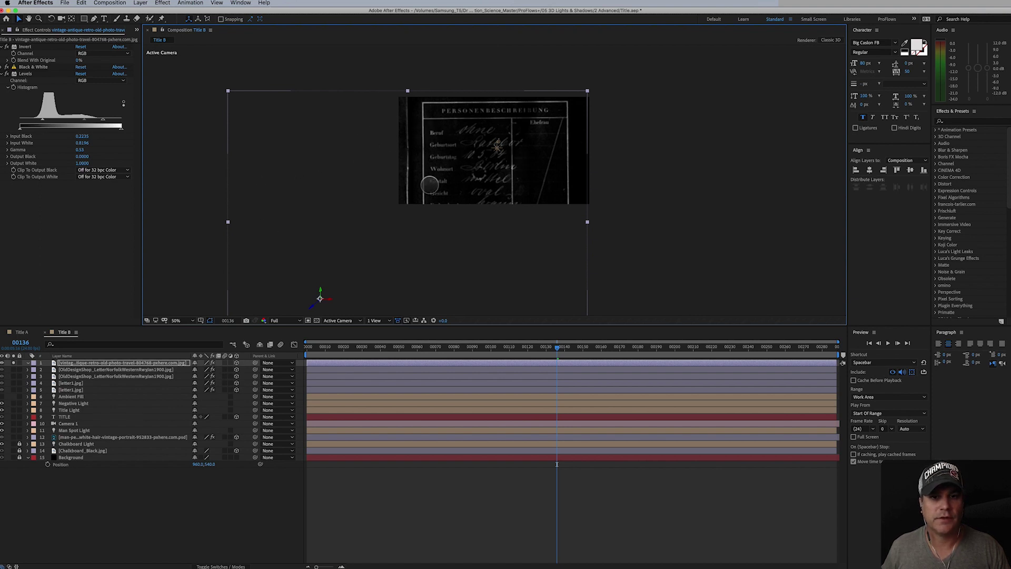
# Draw a closed Pen mask around the column of printed labels from Beruf down to Gesicht.
pyautogui.click(95, 20)
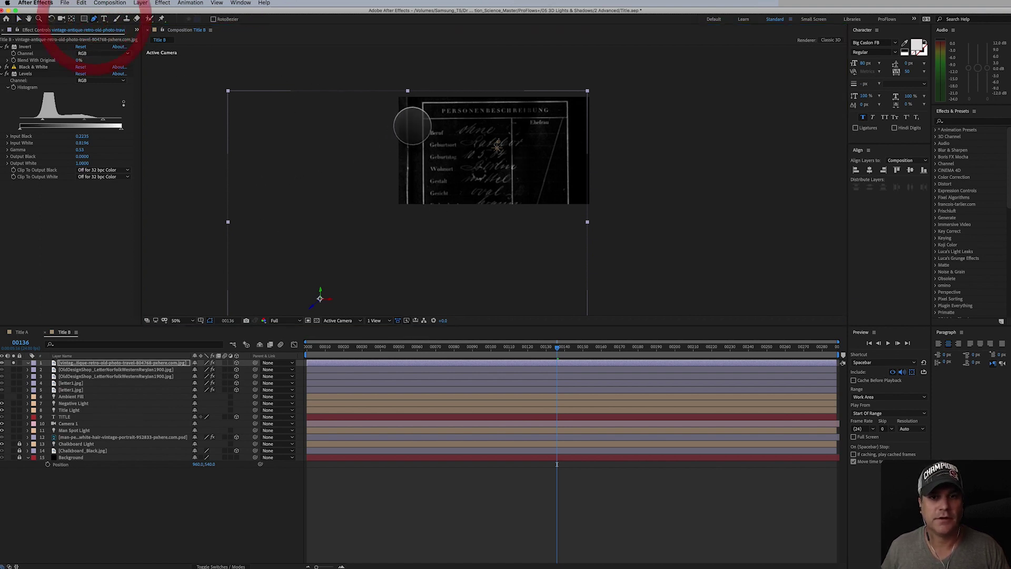
pyautogui.click(426, 123)
pyautogui.click(453, 125)
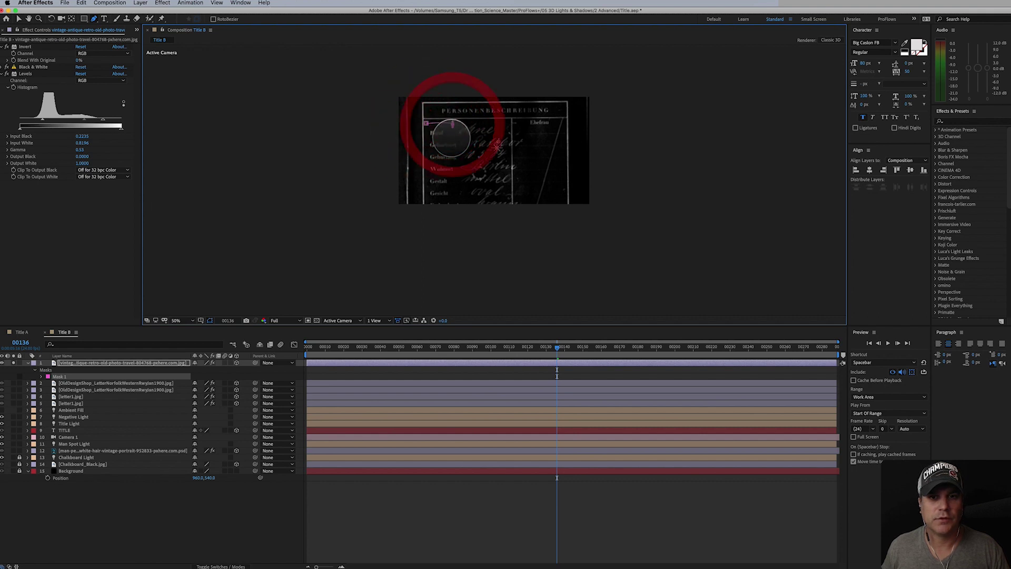
pyautogui.click(451, 138)
pyautogui.click(463, 141)
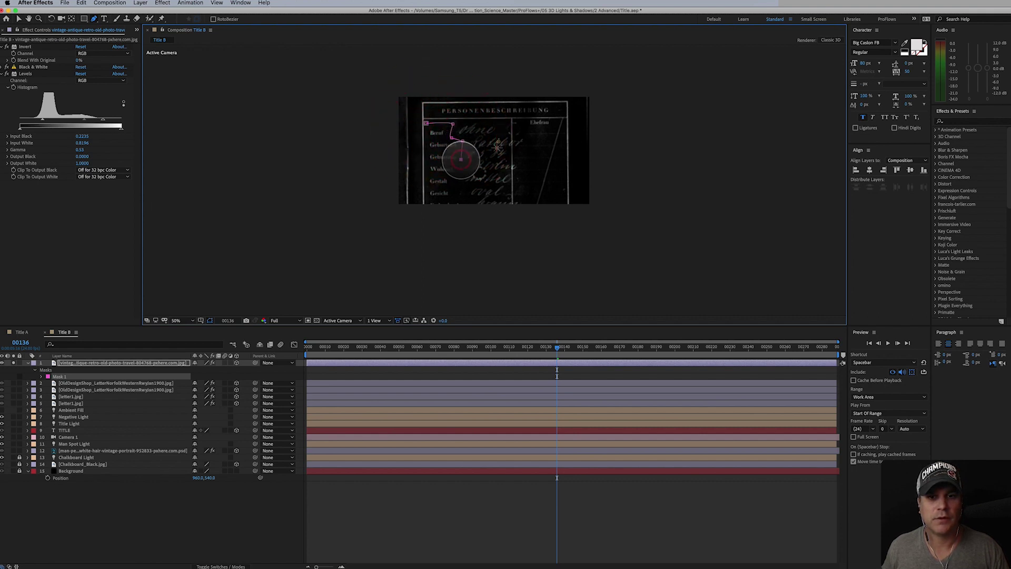
pyautogui.click(461, 159)
pyautogui.moveTo(463, 195)
pyautogui.mouseDown()
pyautogui.moveTo(465, 169)
pyautogui.moveTo(458, 195)
pyautogui.mouseUp()
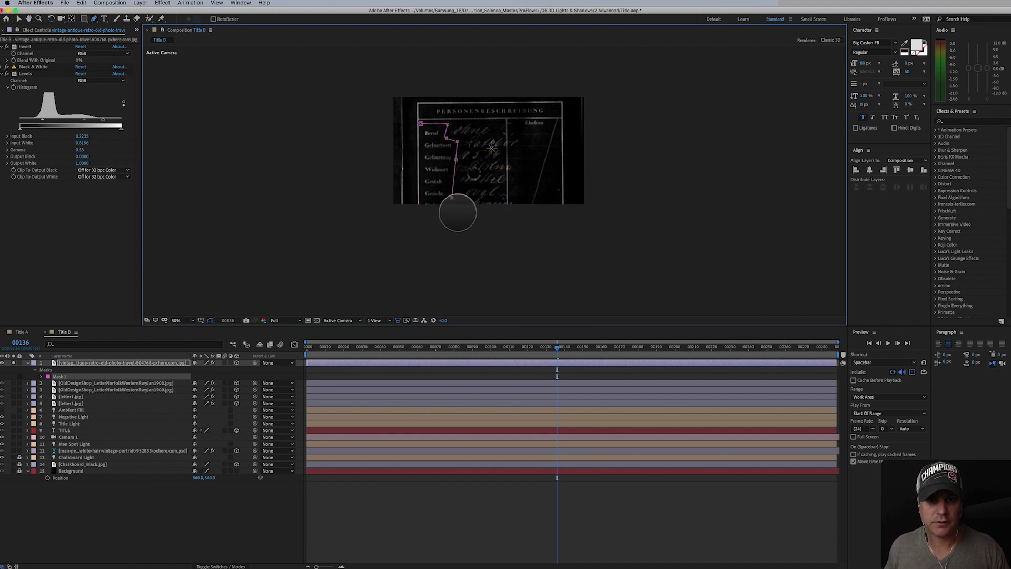
pyautogui.click(421, 198)
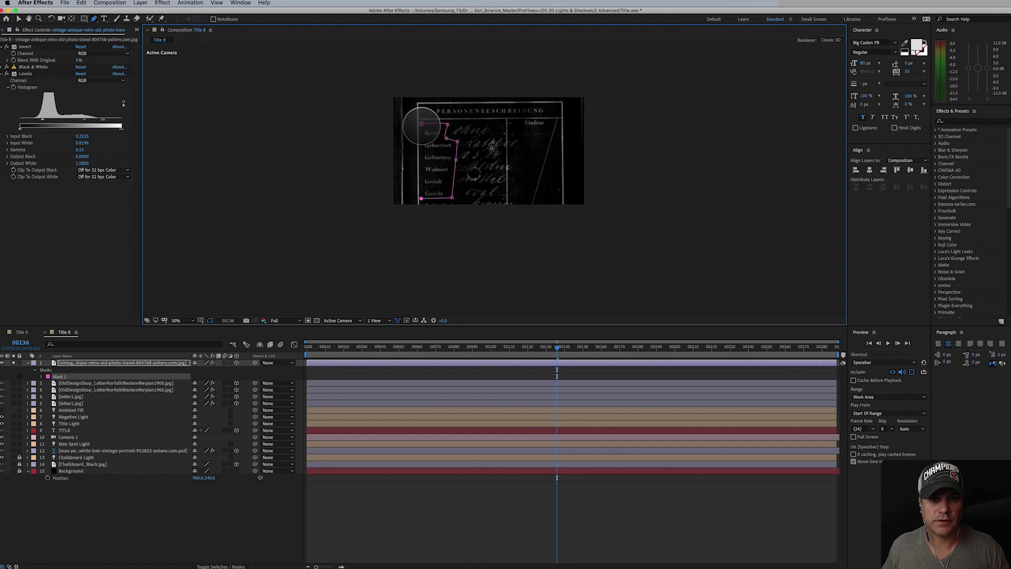
pyautogui.click(421, 123)
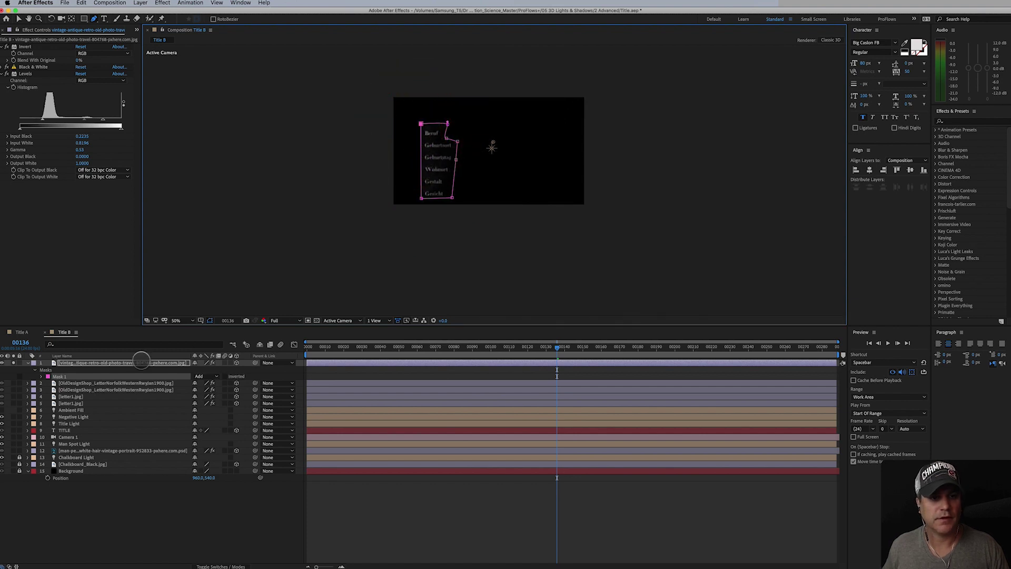
# Unsolo the vintage document layer, centre its anchor point on the label mask, and move the fragment right, beside the blurred title letter.
pyautogui.click(133, 362)
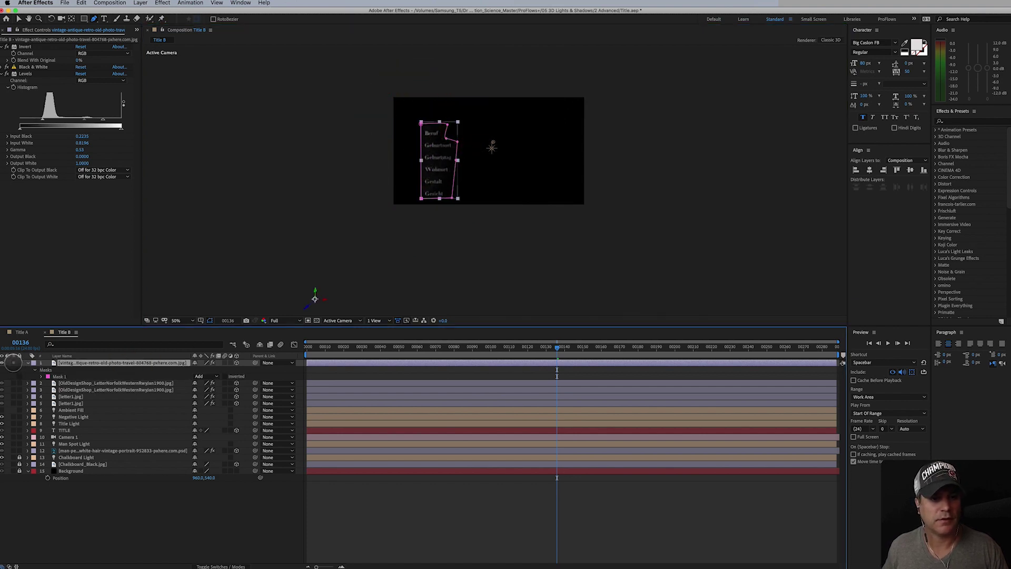
pyautogui.click(14, 362)
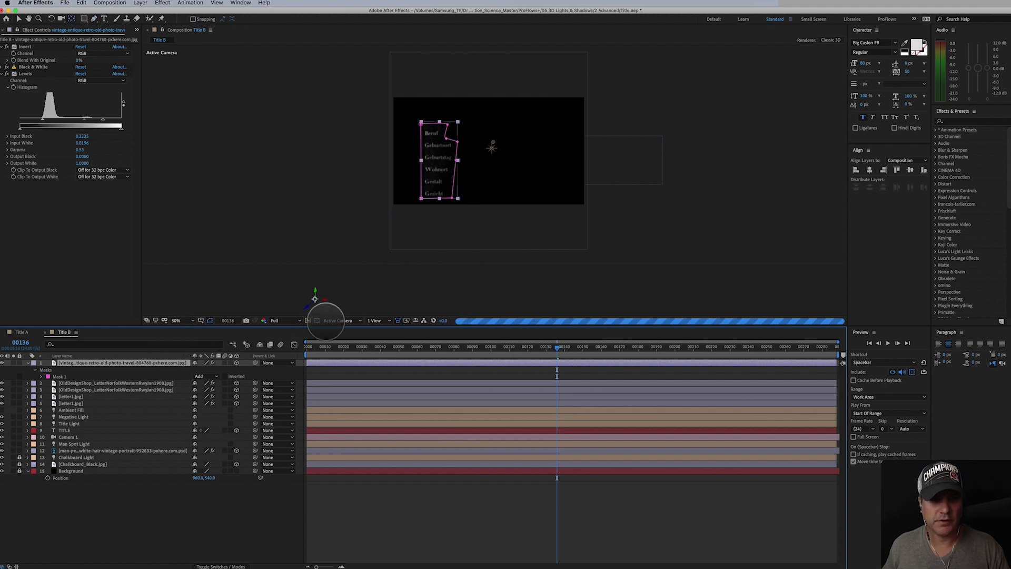
pyautogui.press('v')
pyautogui.click(371, 240)
pyautogui.moveTo(372, 239); pyautogui.dragTo(487, 161)
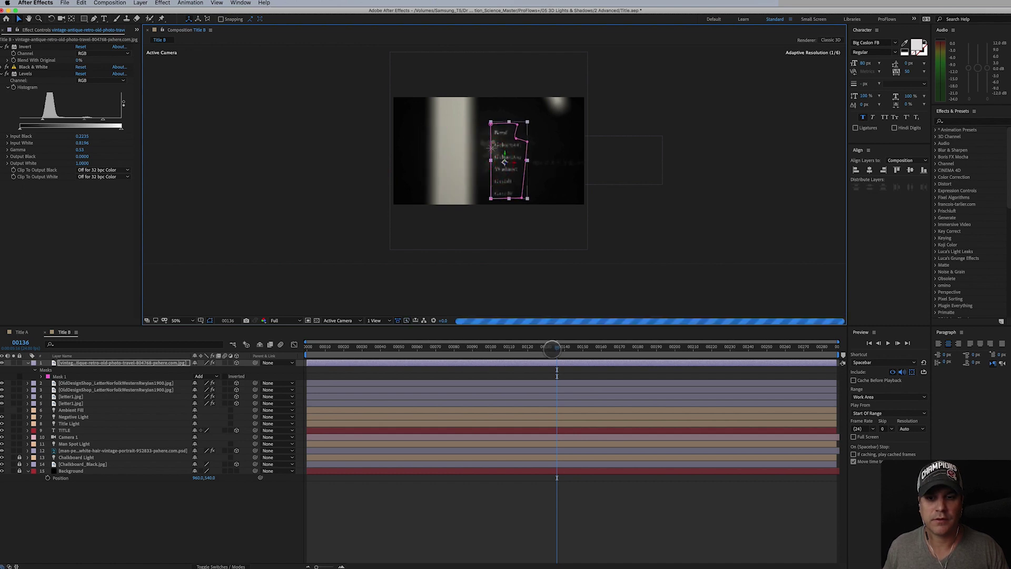
# At frame 79, move the label fragment down over the left half of the frame beside the portrait, and check it at frame 35.
pyautogui.moveTo(557, 347); pyautogui.dragTo(455, 361)
pyautogui.moveTo(558, 151); pyautogui.dragTo(455, 217)
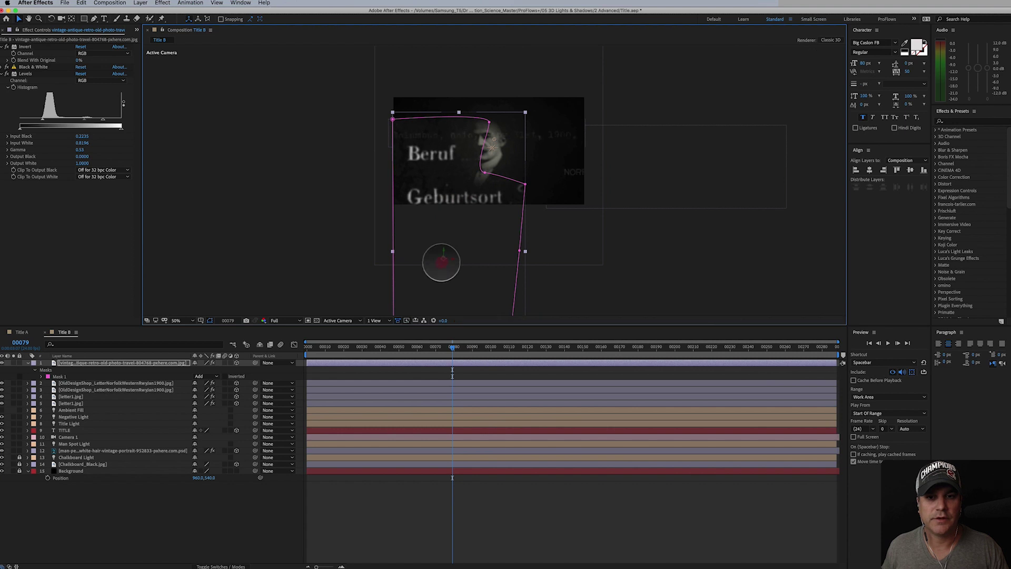
pyautogui.moveTo(436, 254); pyautogui.dragTo(467, 209)
pyautogui.moveTo(451, 352); pyautogui.dragTo(370, 352)
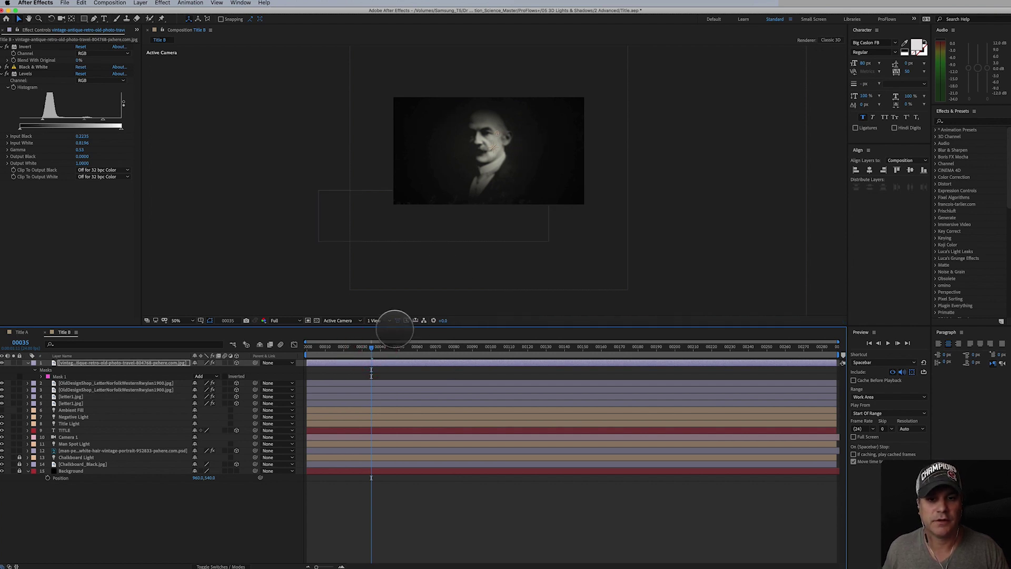
# Show two views, push the label fragment away from the camera in the Left view, and place it to the left of the portrait.
pyautogui.click(393, 323)
pyautogui.click(388, 331)
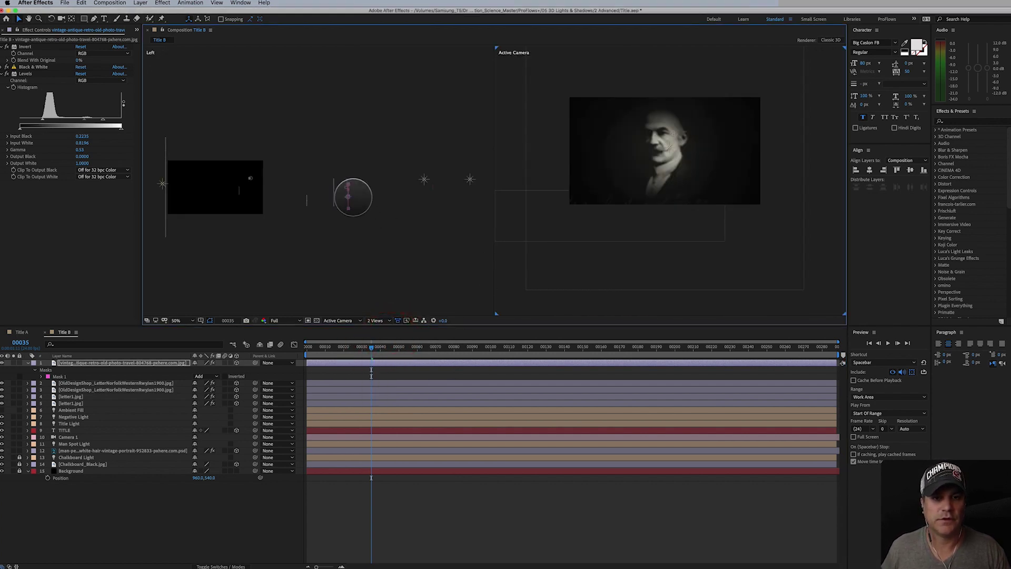
pyautogui.moveTo(353, 197); pyautogui.dragTo(283, 202)
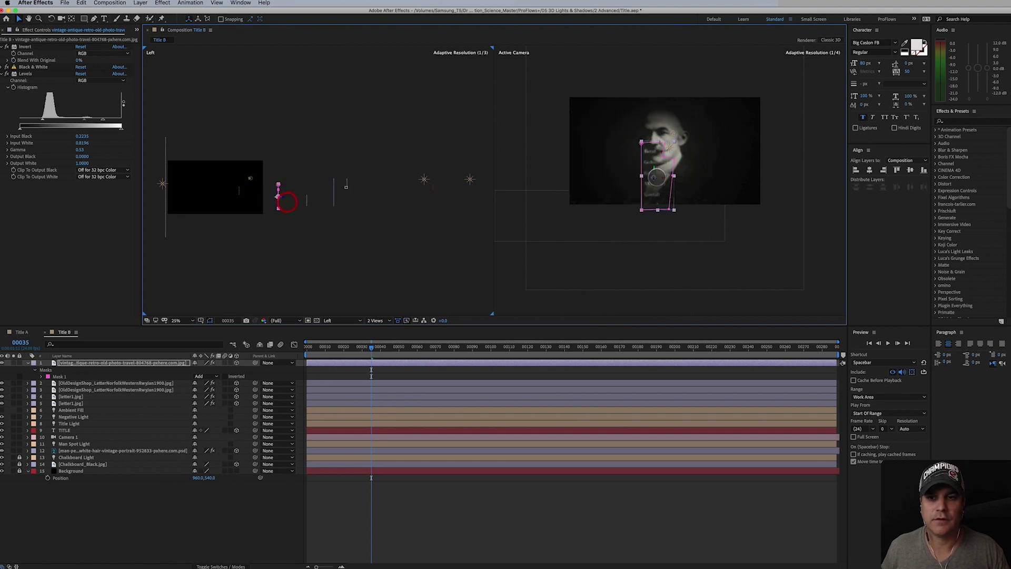
pyautogui.click(609, 160)
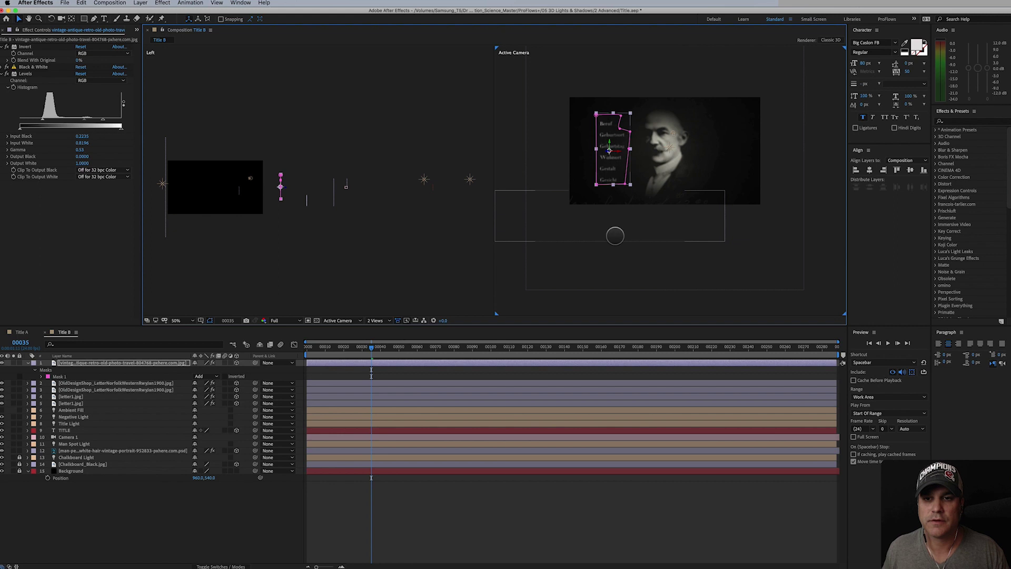
pyautogui.press('.')
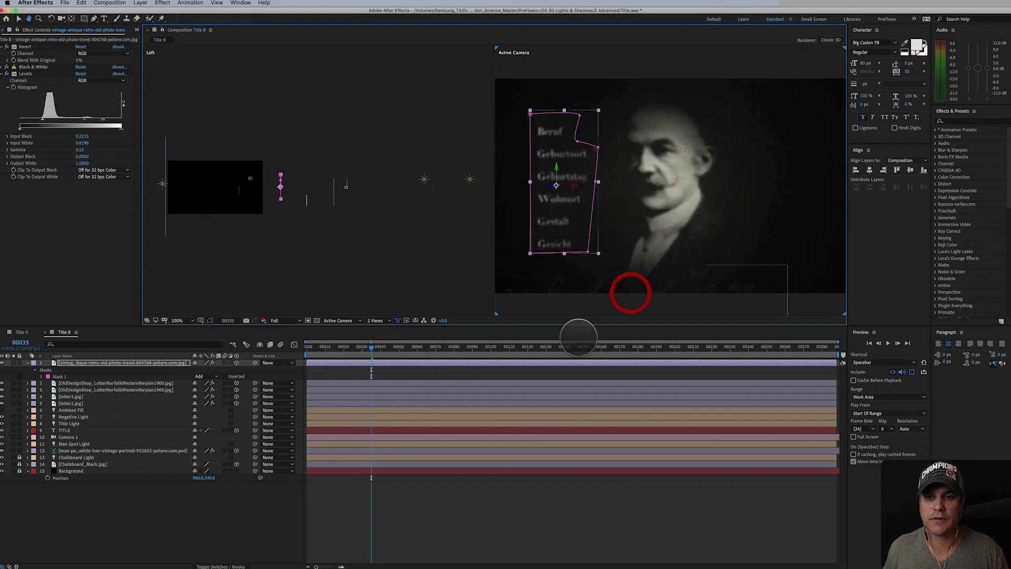
# At frame 38, brighten the label fragment with Levels, setting Gamma to 0.25 and Input White to 0.5843.
pyautogui.moveTo(371, 346); pyautogui.dragTo(294, 352)
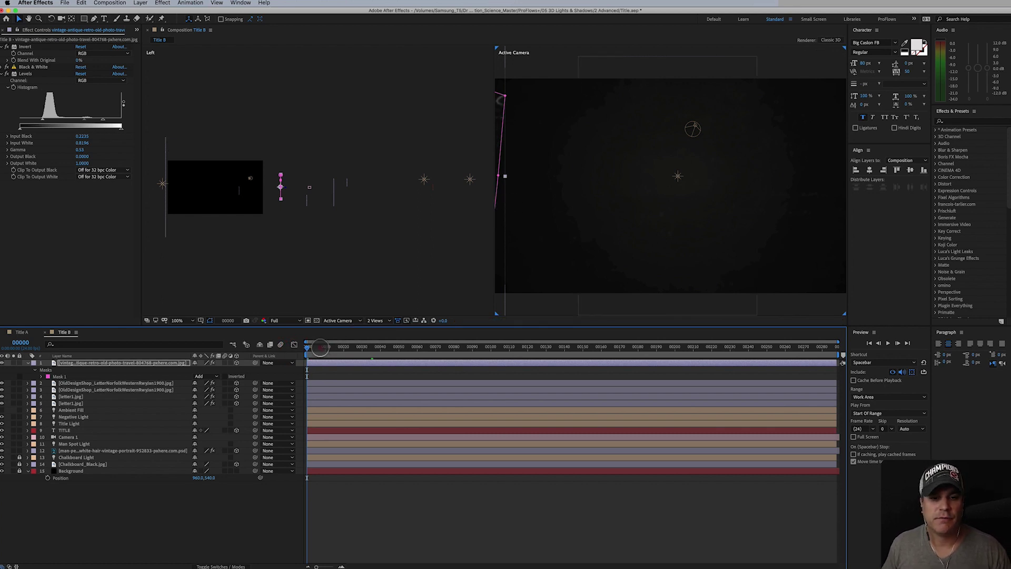
pyautogui.moveTo(318, 347); pyautogui.dragTo(377, 348)
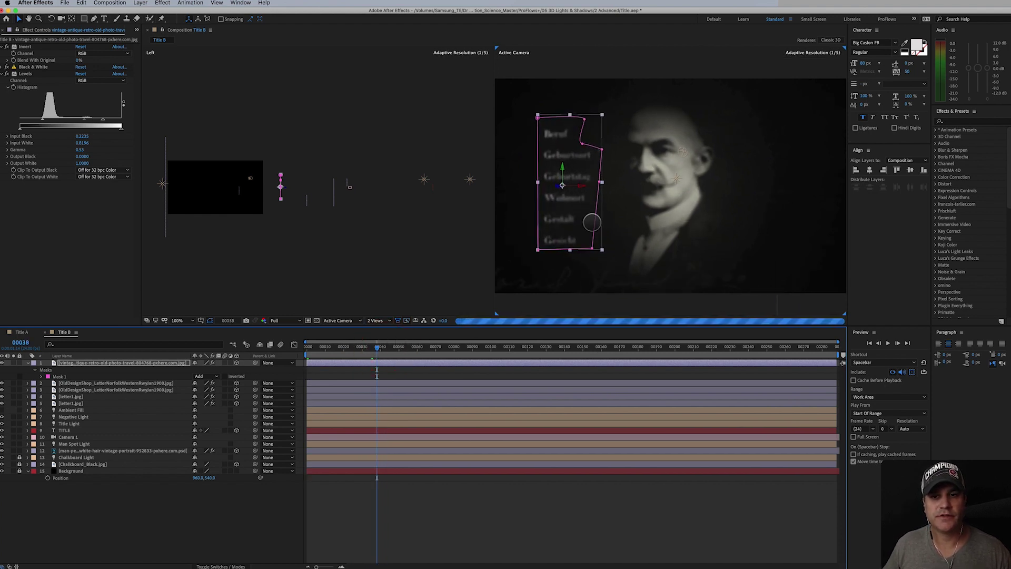
pyautogui.click(585, 522)
pyautogui.click(567, 226)
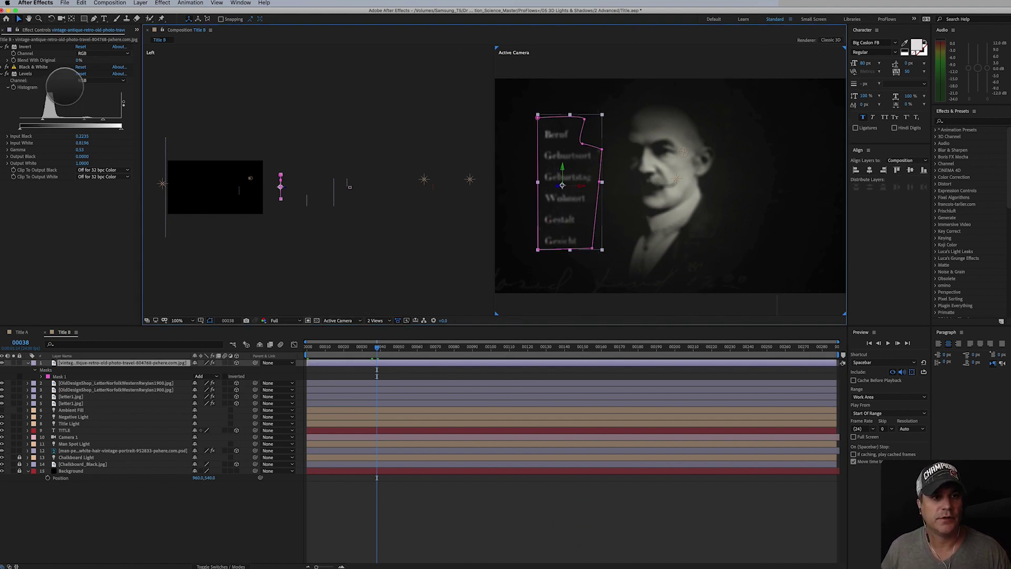
pyautogui.moveTo(84, 120)
pyautogui.mouseDown()
pyautogui.moveTo(66, 120)
pyautogui.moveTo(94, 119)
pyautogui.moveTo(82, 121)
pyautogui.mouseUp()
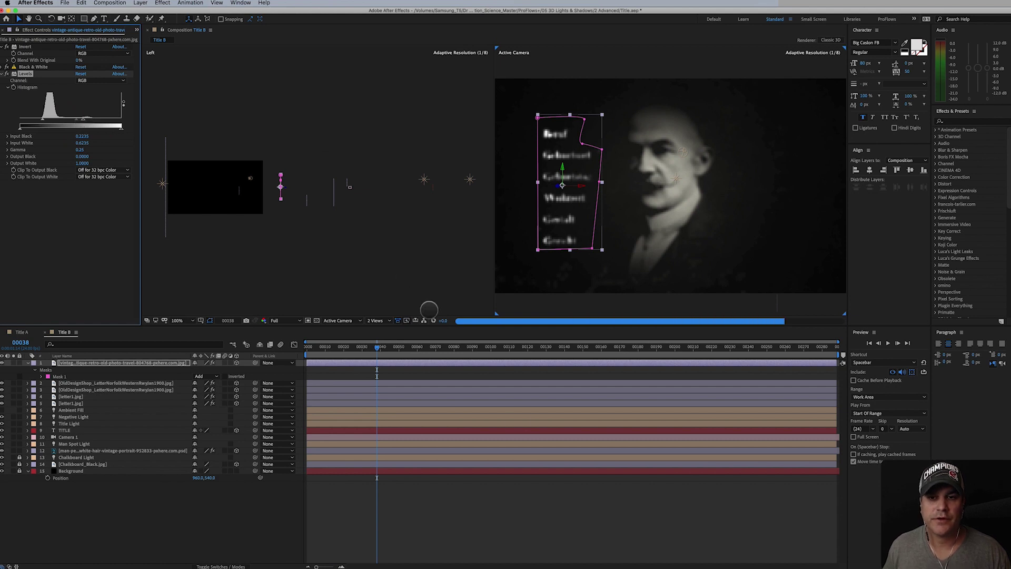
pyautogui.click(597, 494)
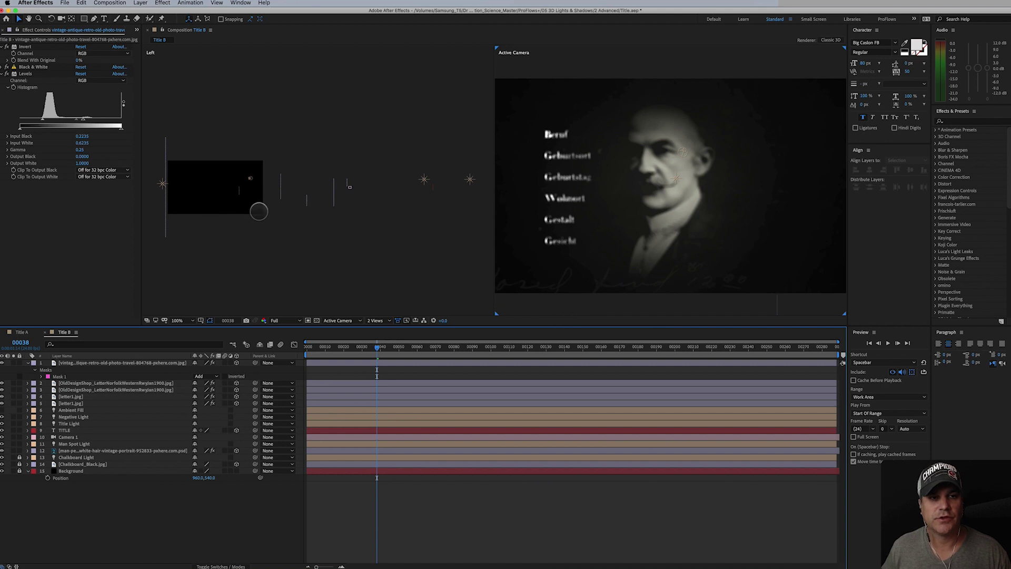
pyautogui.moveTo(82, 120); pyautogui.dragTo(80, 120)
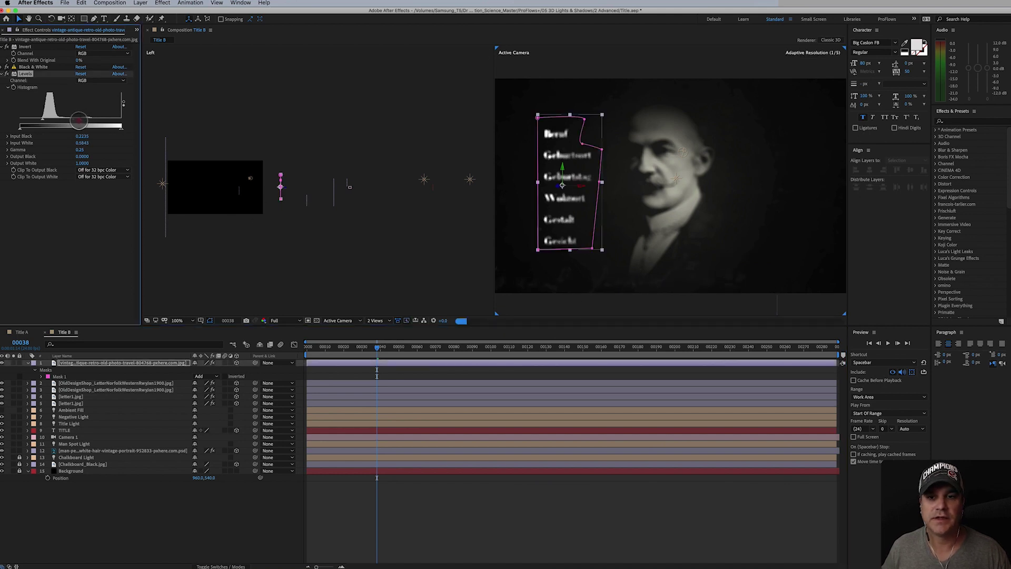
pyautogui.click(570, 505)
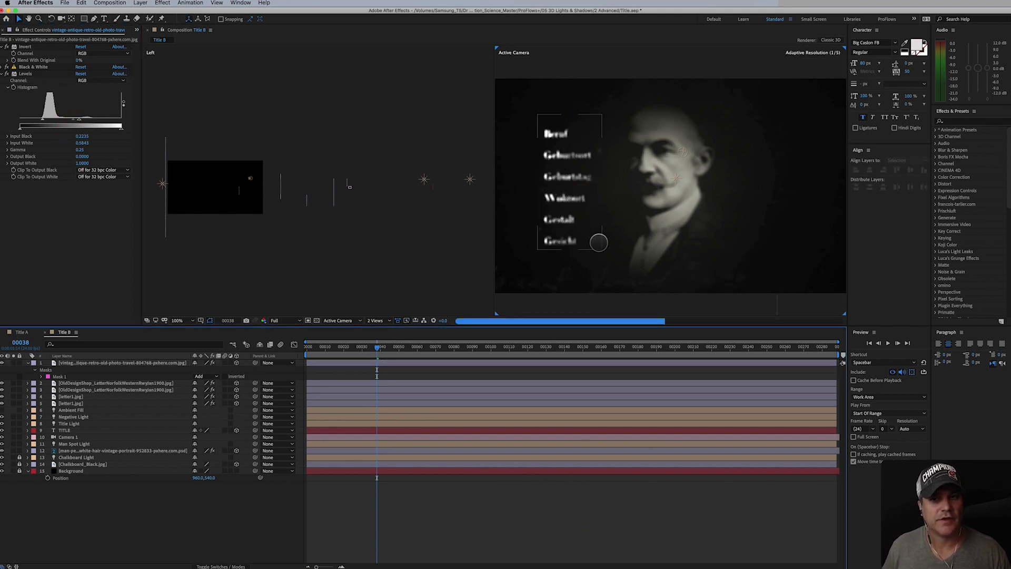
# At frame 27, tone down the label fragment by setting its Levels Input White to 0.7214.
pyautogui.moveTo(393, 349); pyautogui.dragTo(357, 372)
pyautogui.click(533, 116)
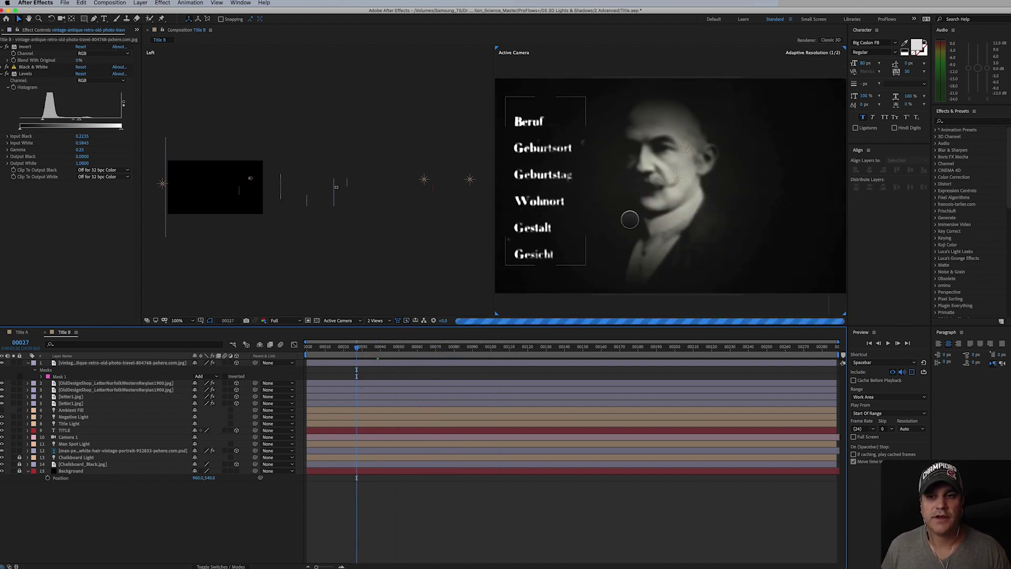
pyautogui.click(187, 126)
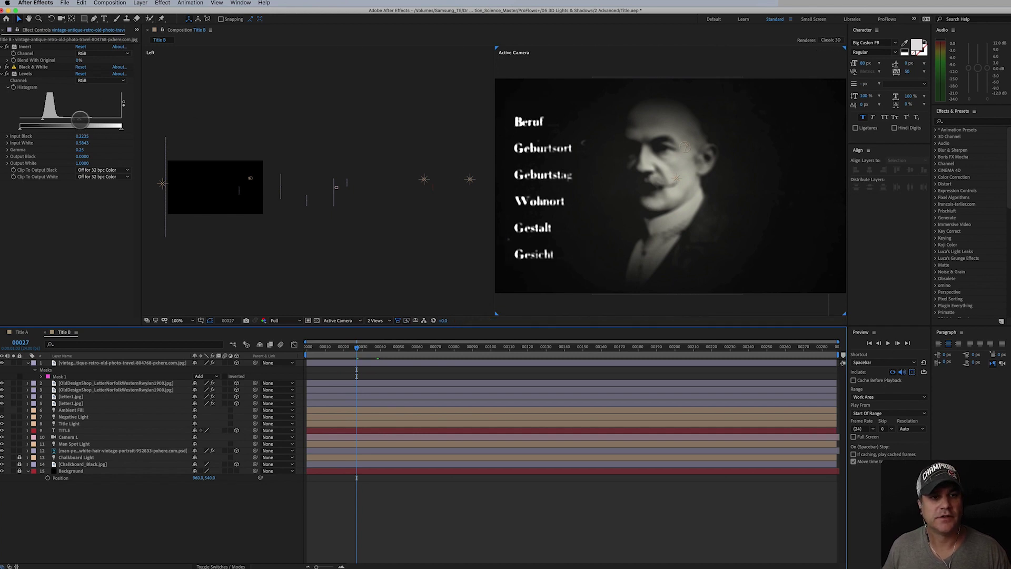
pyautogui.moveTo(80, 120); pyautogui.dragTo(94, 122)
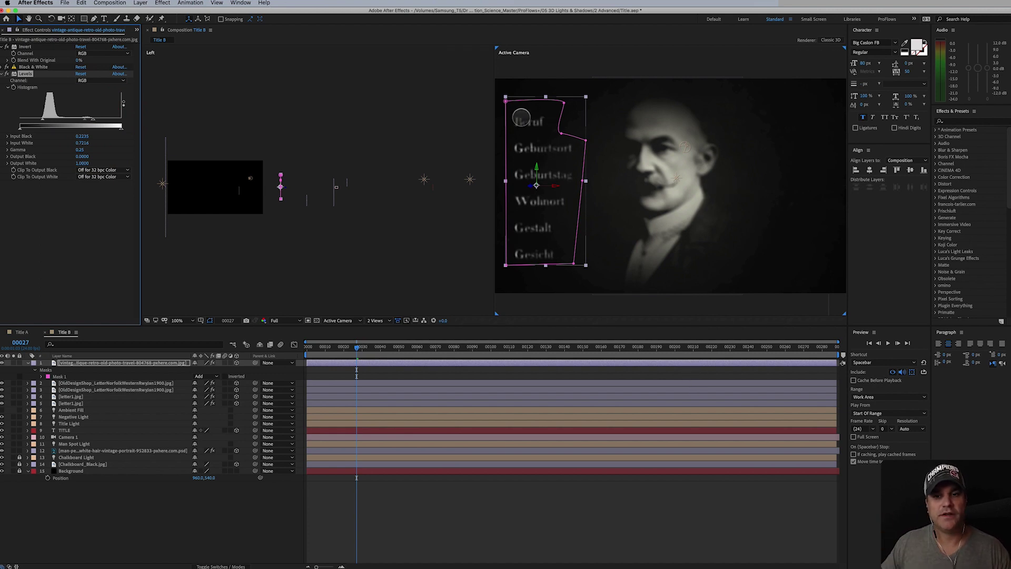
# Raise the typewritten date line slightly at frame 61, then move it up and left above the portrait at frame 102.
pyautogui.moveTo(357, 348); pyautogui.dragTo(418, 362)
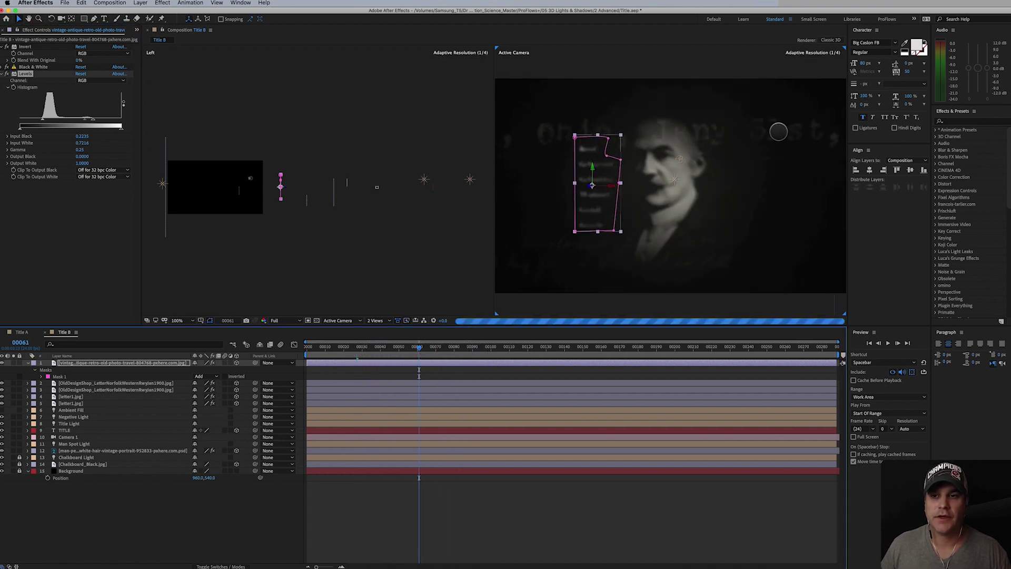
pyautogui.click(779, 129)
pyautogui.moveTo(665, 117); pyautogui.dragTo(664, 108)
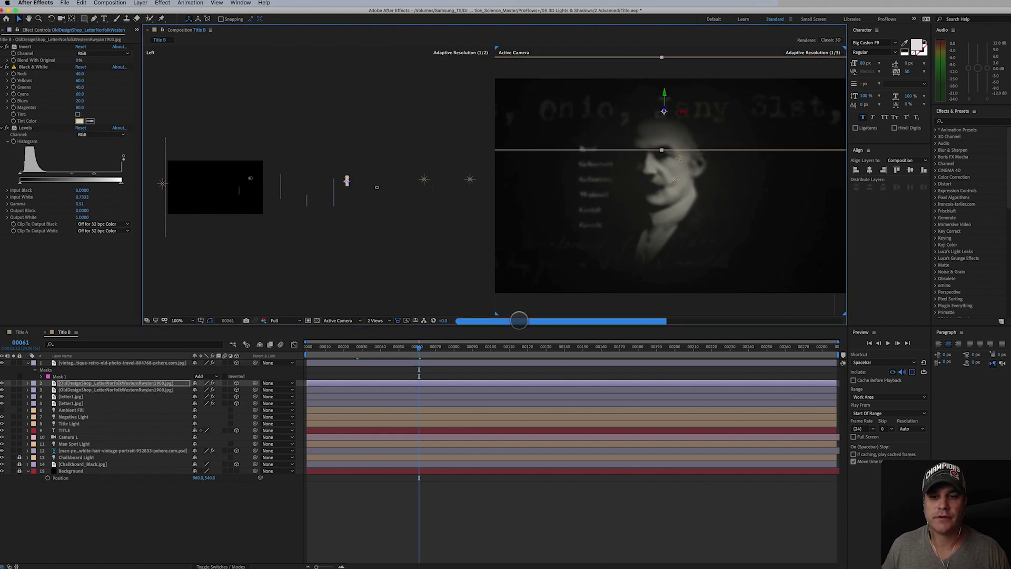
pyautogui.moveTo(419, 348); pyautogui.dragTo(494, 349)
pyautogui.moveTo(619, 152); pyautogui.dragTo(536, 133)
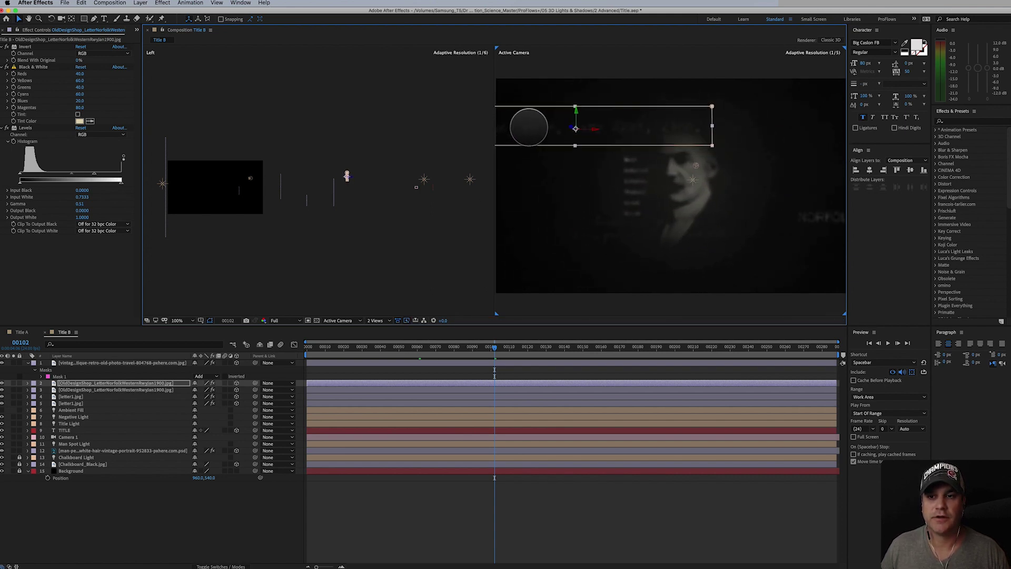
# Move the Norfolk and Western Railway text layer left and slightly down so it runs beneath the portrait.
pyautogui.moveTo(500, 352); pyautogui.dragTo(551, 351)
pyautogui.moveTo(632, 241); pyautogui.dragTo(578, 248)
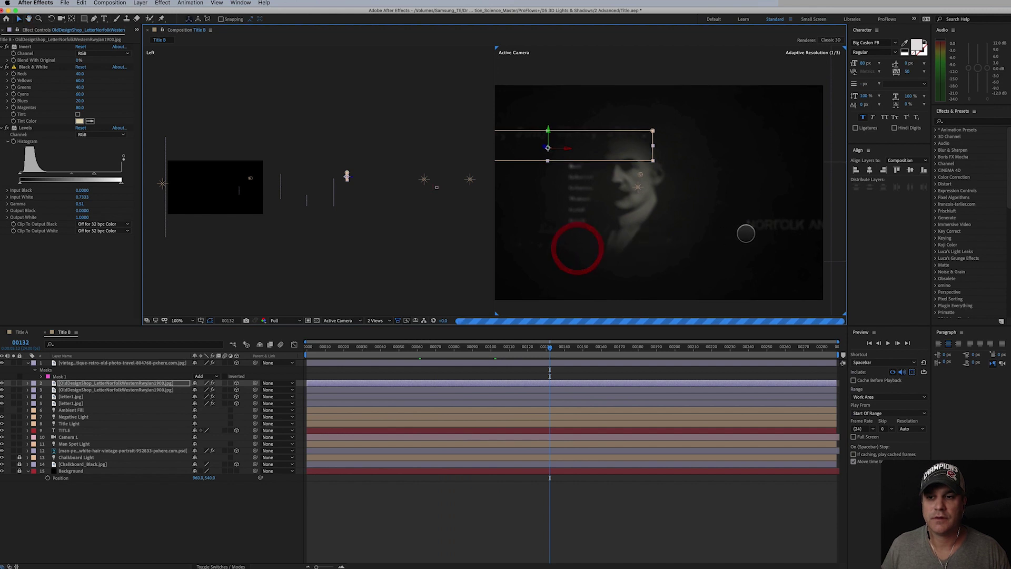
pyautogui.moveTo(622, 348); pyautogui.dragTo(528, 360)
pyautogui.moveTo(782, 228); pyautogui.dragTo(582, 253)
# At frame 44, move the label fragment to the right of the portrait and check it against the title at frame 252.
pyautogui.moveTo(529, 349); pyautogui.dragTo(388, 352)
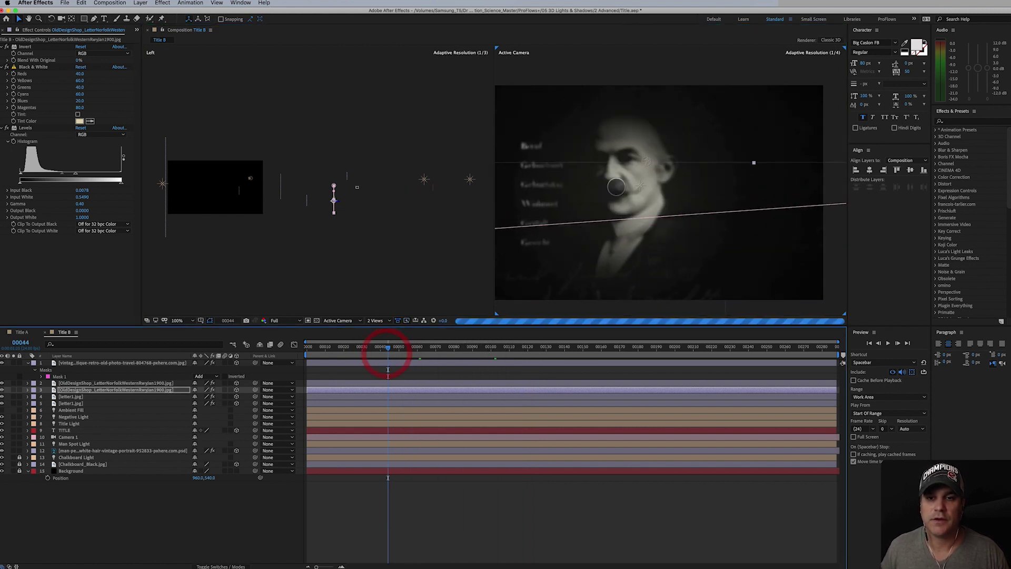
pyautogui.moveTo(540, 150); pyautogui.dragTo(712, 156)
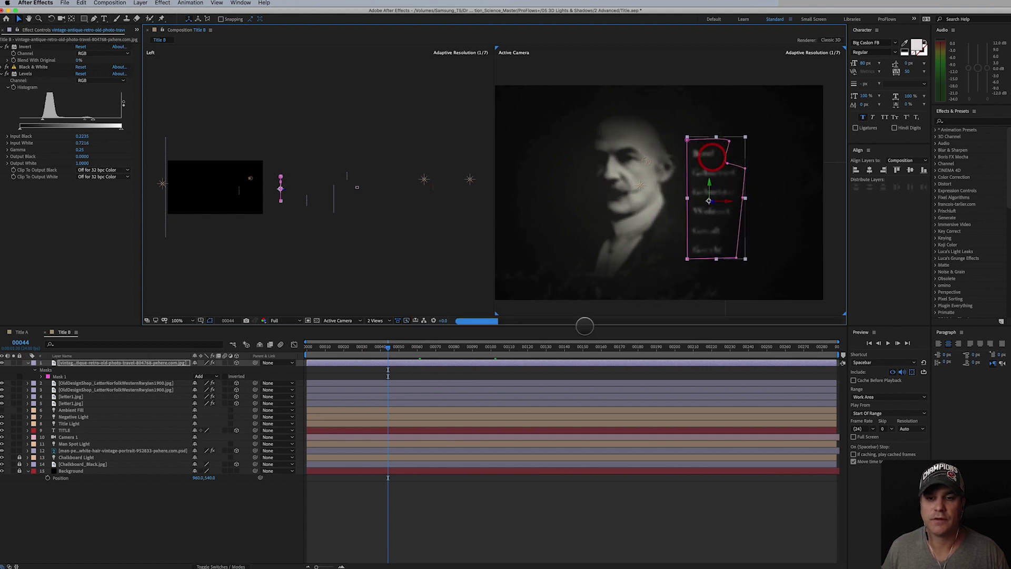
pyautogui.moveTo(415, 347); pyautogui.dragTo(766, 405)
pyautogui.click(751, 518)
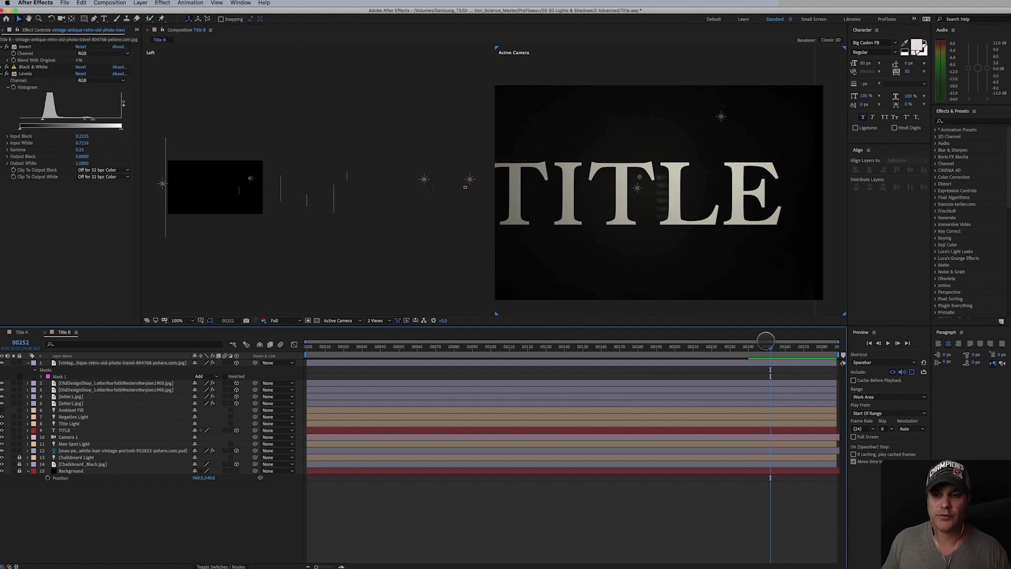
# Turn on Accepts Lights in the vintage document layer's Material Options and collapse the layer.
pyautogui.moveTo(767, 342); pyautogui.dragTo(478, 354)
pyautogui.click(121, 363)
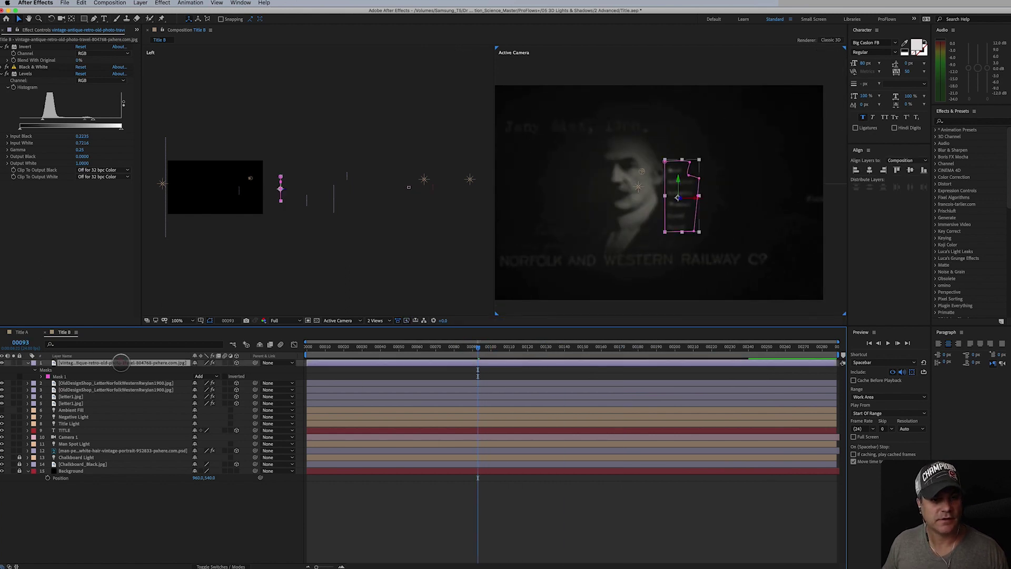
pyautogui.press('a')
pyautogui.press('a')
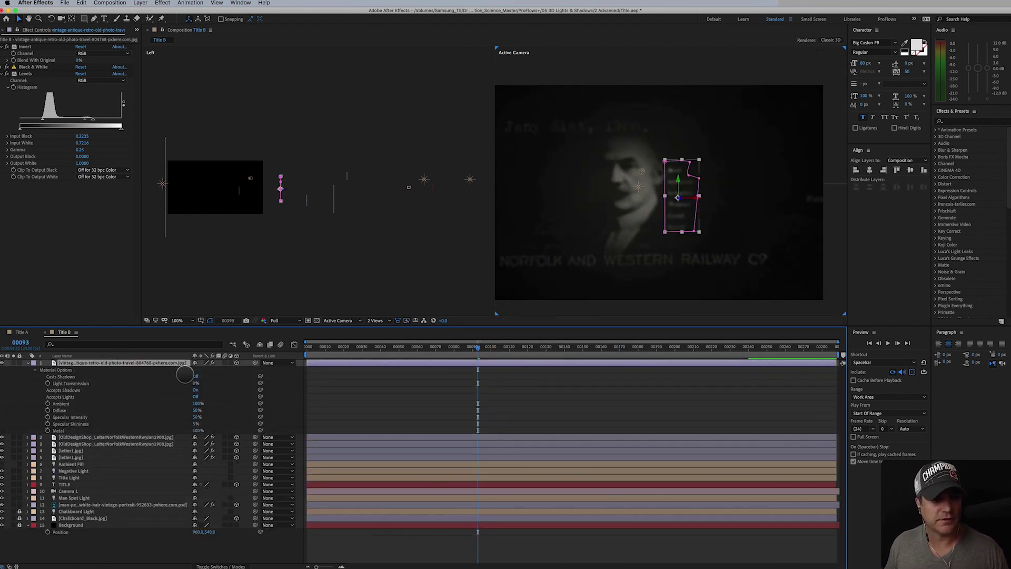
pyautogui.click(70, 396)
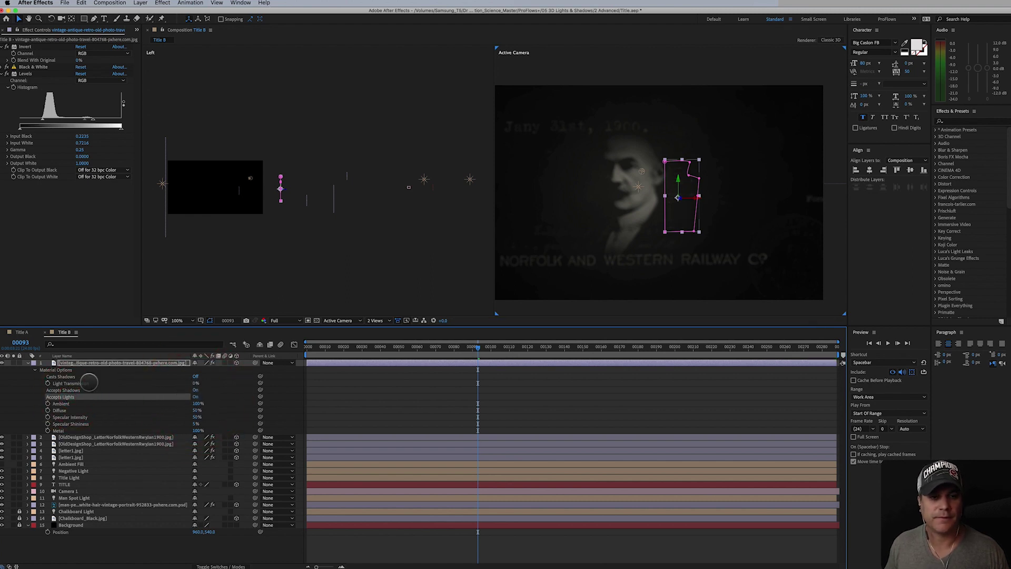
pyautogui.click(28, 363)
# At frame 64, create a Point light named Word Texture Light 1 with 100% intensity and Inverse Square Clamped falloff.
pyautogui.moveTo(474, 350); pyautogui.dragTo(424, 361)
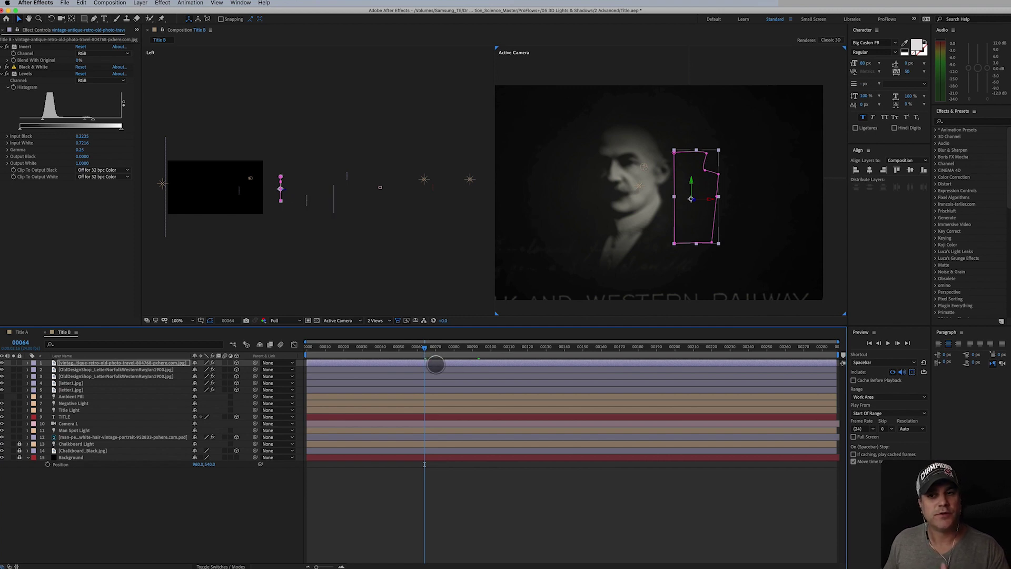
pyautogui.click(142, 3)
pyautogui.moveTo(145, 12)
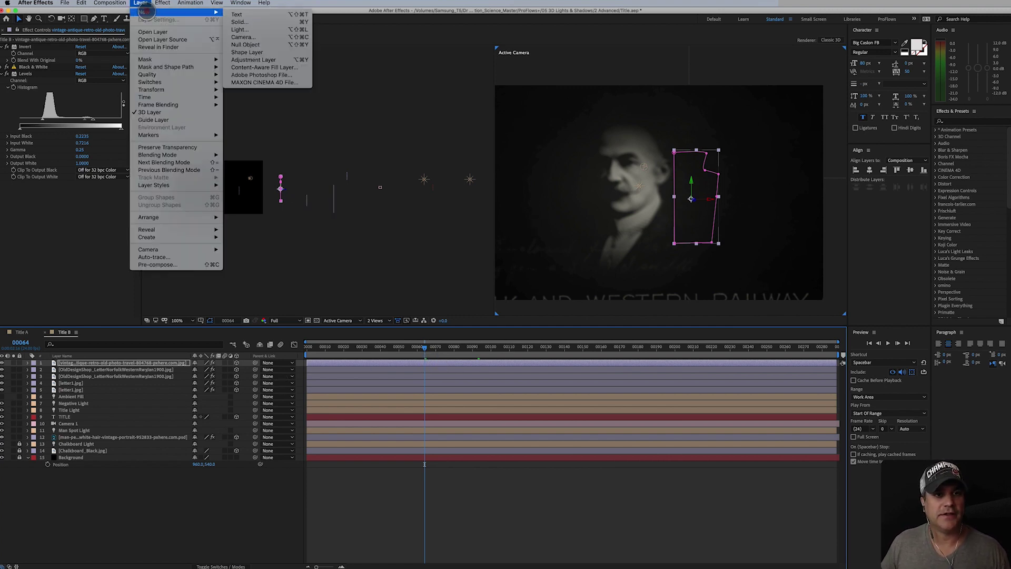
pyautogui.click(258, 30)
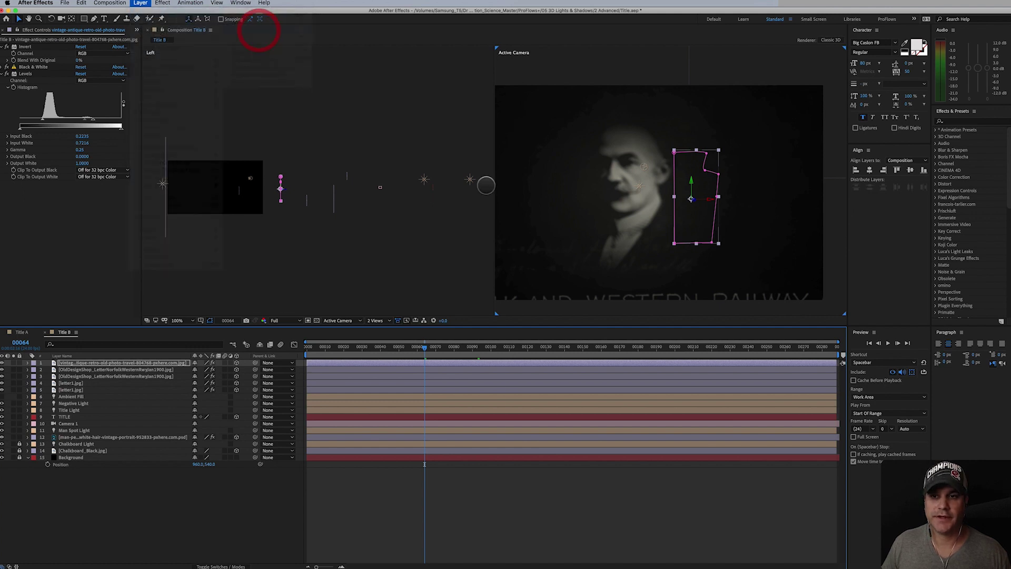
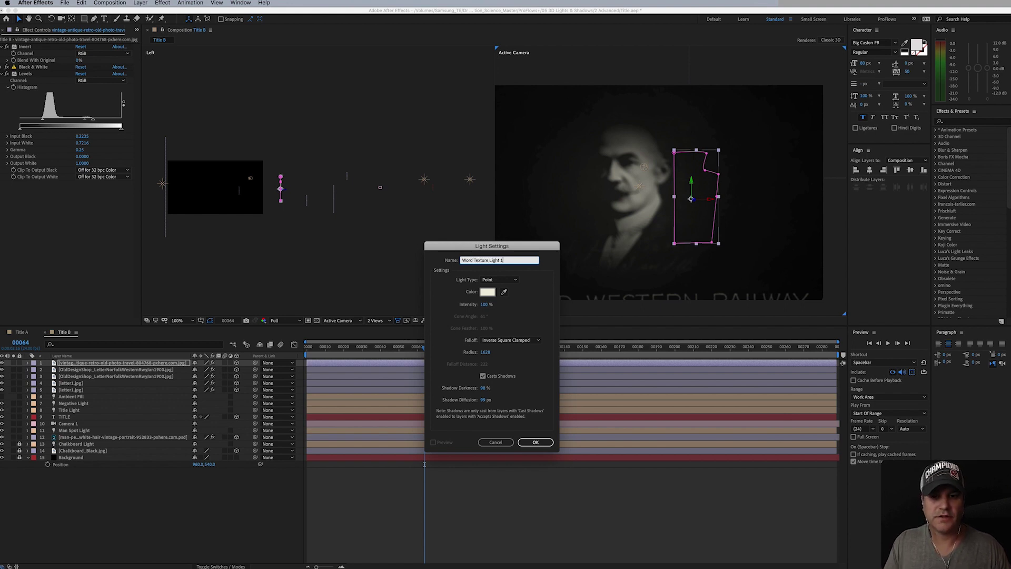
pyautogui.press('Return')
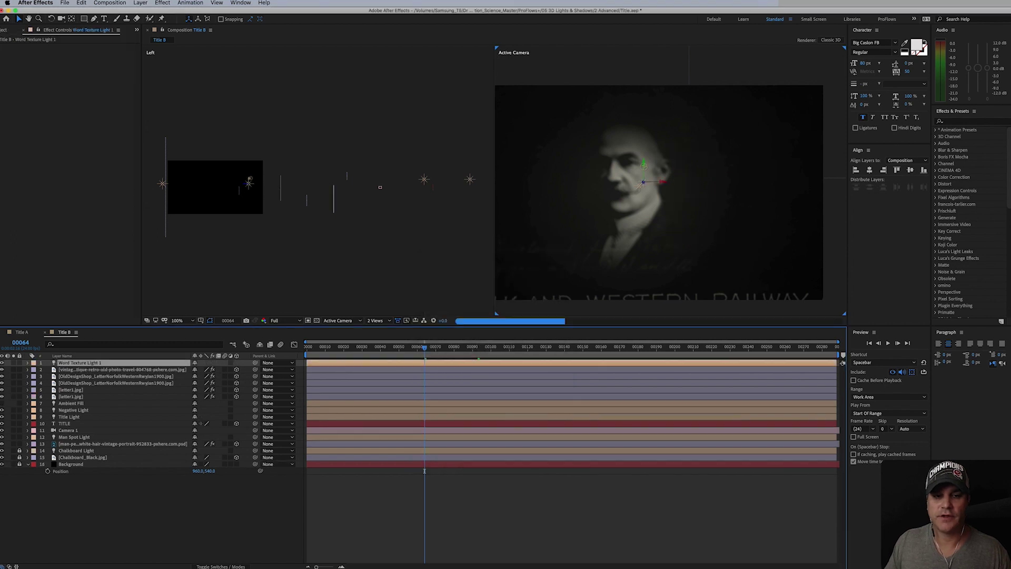
# Turn off Casts Shadows in the Light Options of Word Texture Light 1 and collapse the layer.
pyautogui.press('a')
pyautogui.press('a')
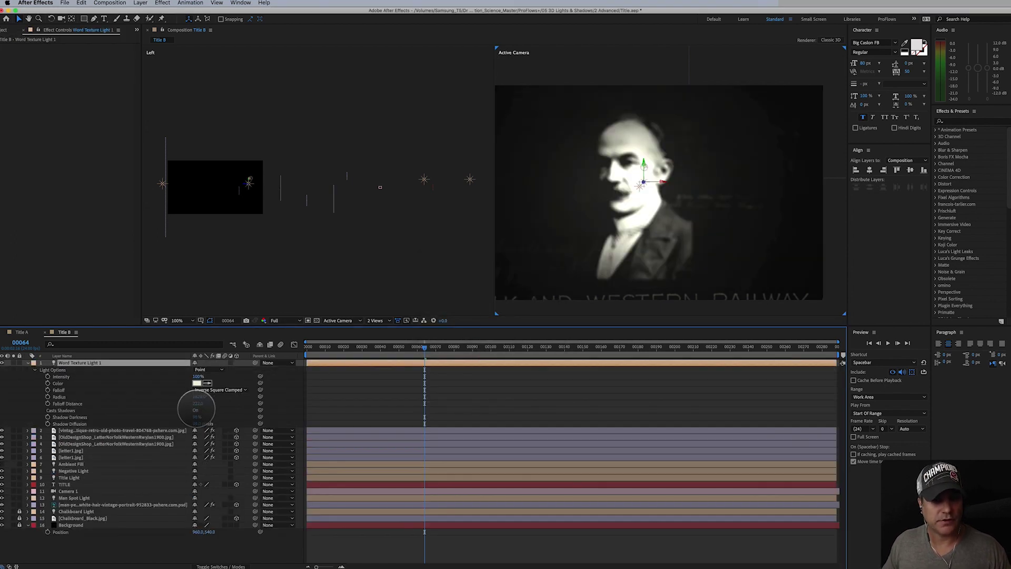
pyautogui.click(77, 410)
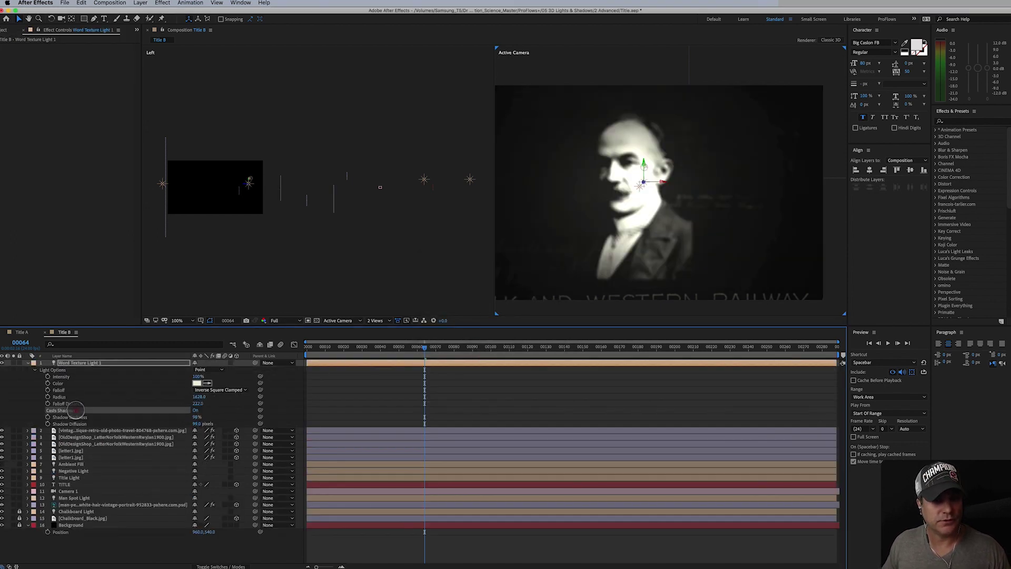
pyautogui.click(194, 410)
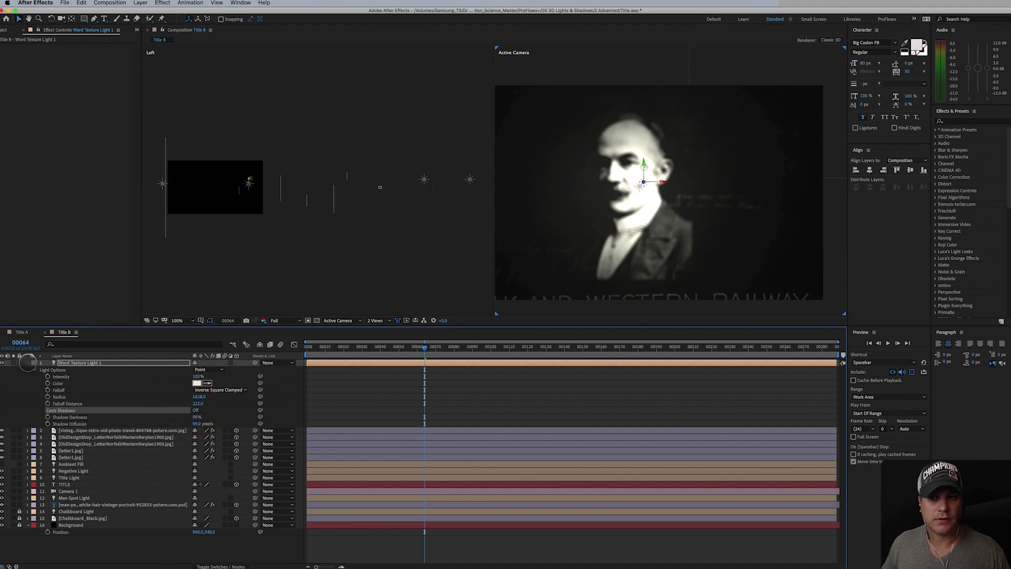
pyautogui.click(27, 364)
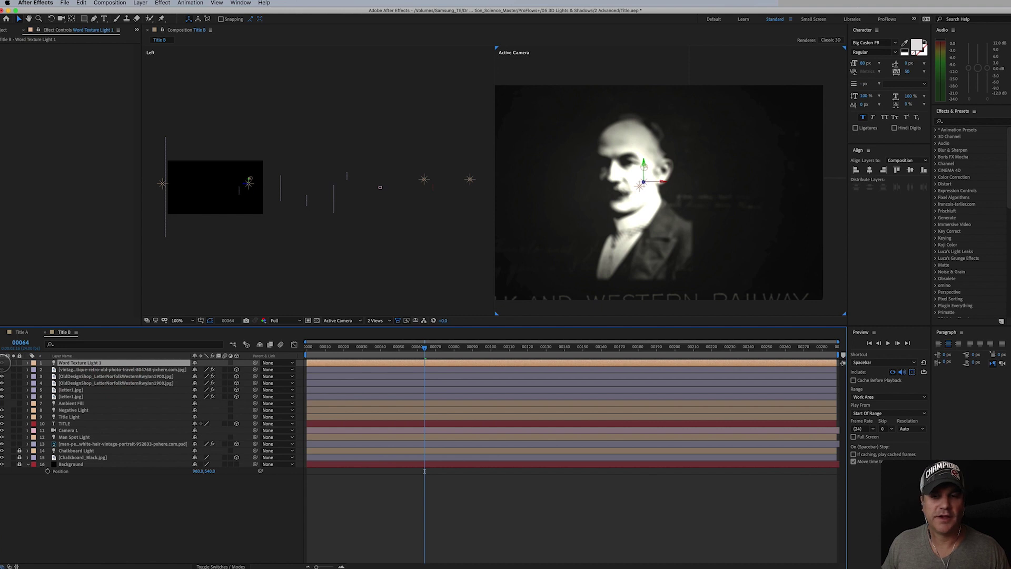
# Compare the portrait with Word Texture Light 1 off and on, and set the light's Intensity to 26%.
pyautogui.click(2, 362)
pyautogui.click(3, 362)
pyautogui.click(2, 363)
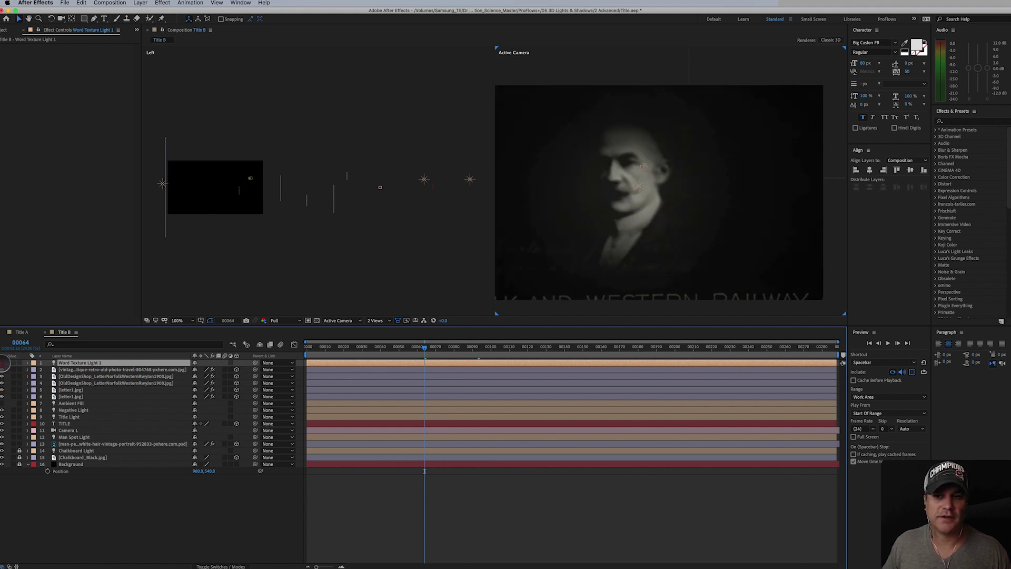
pyautogui.click(2, 363)
pyautogui.click(27, 364)
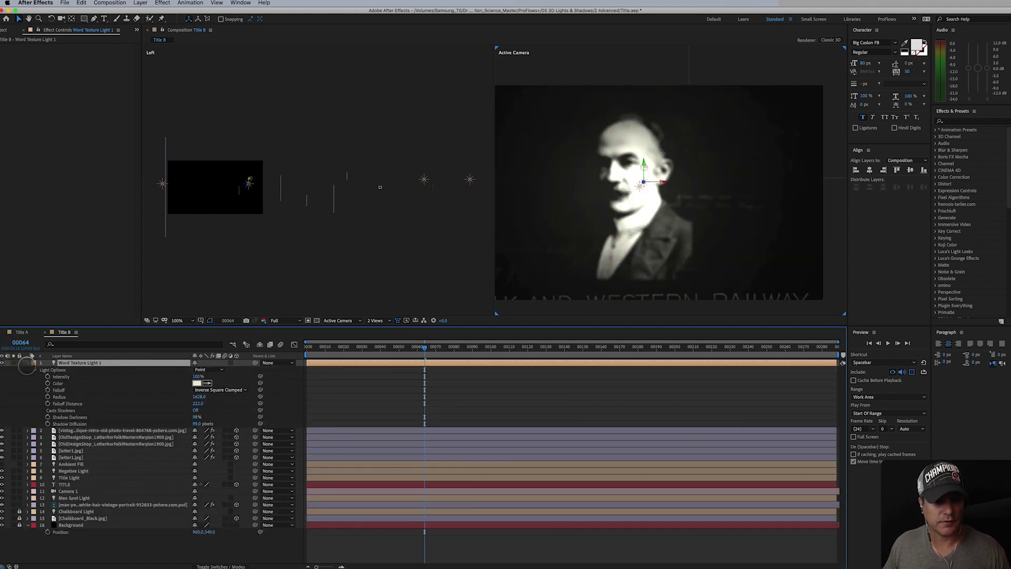
pyautogui.moveTo(195, 378); pyautogui.dragTo(186, 391)
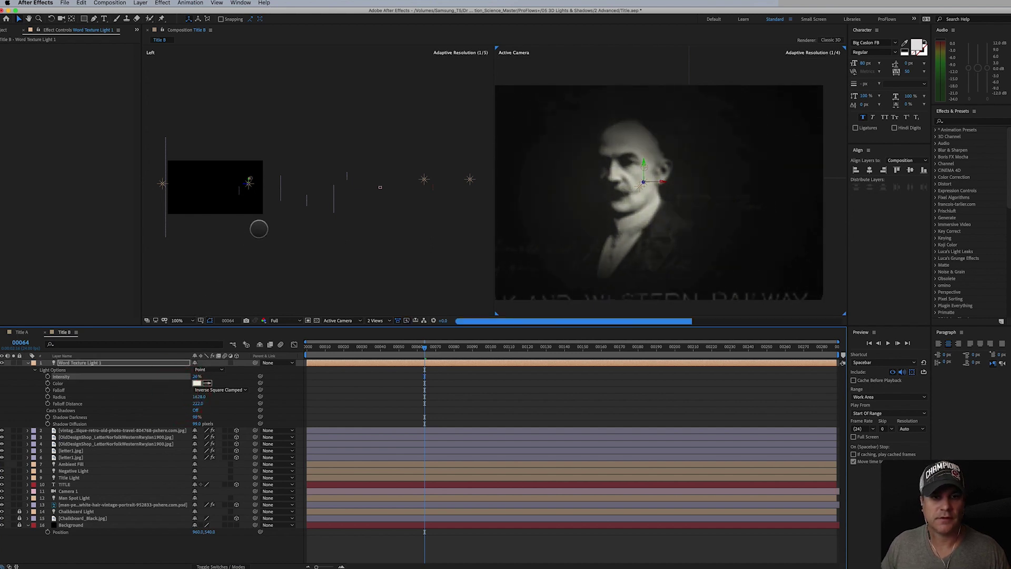
# In the Left view, move Word Texture Light 1 forward to the vintage document's depth and compare the shot with the light off and on.
pyautogui.click(102, 430)
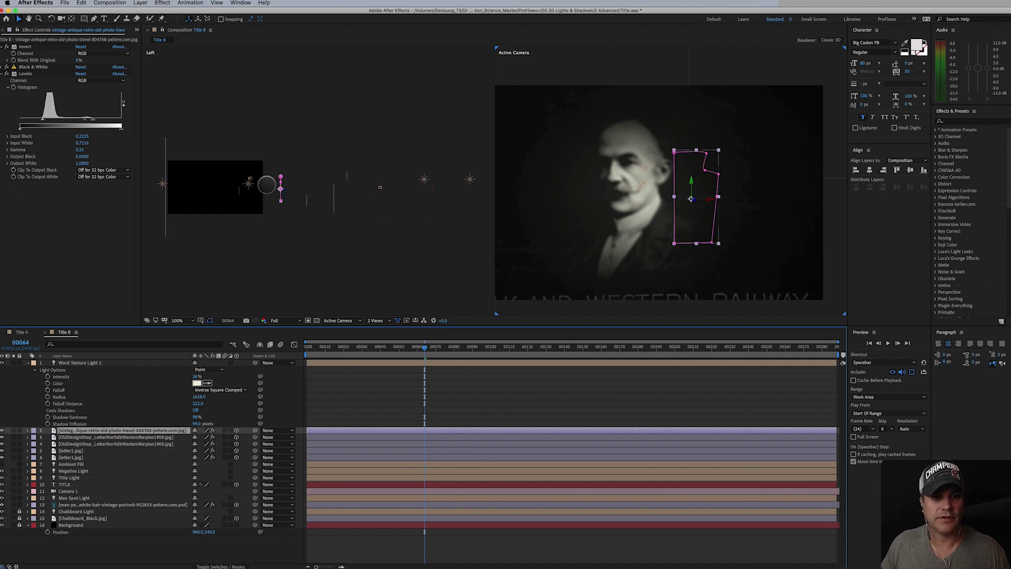
pyautogui.click(111, 363)
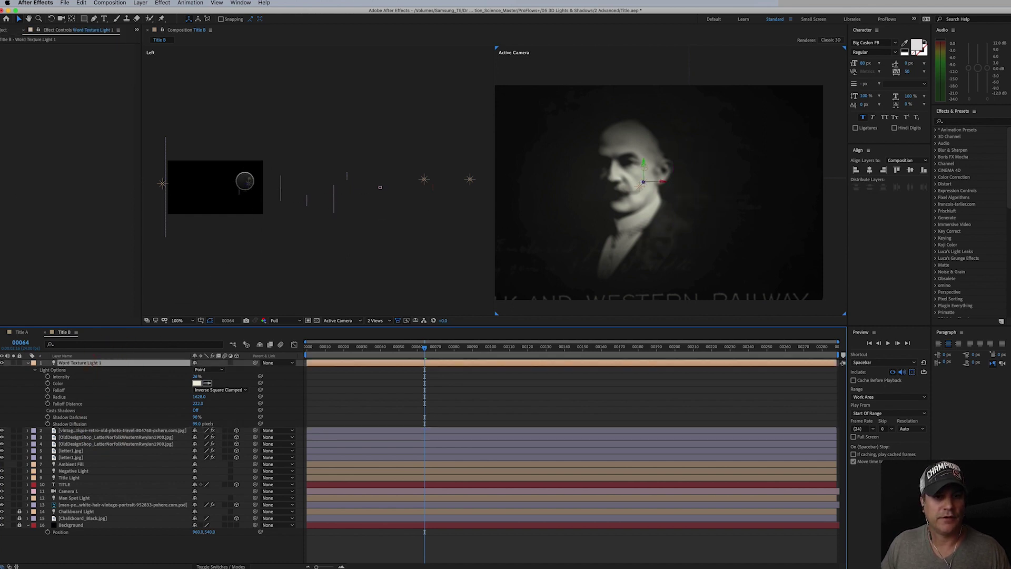
pyautogui.moveTo(245, 181); pyautogui.dragTo(282, 190)
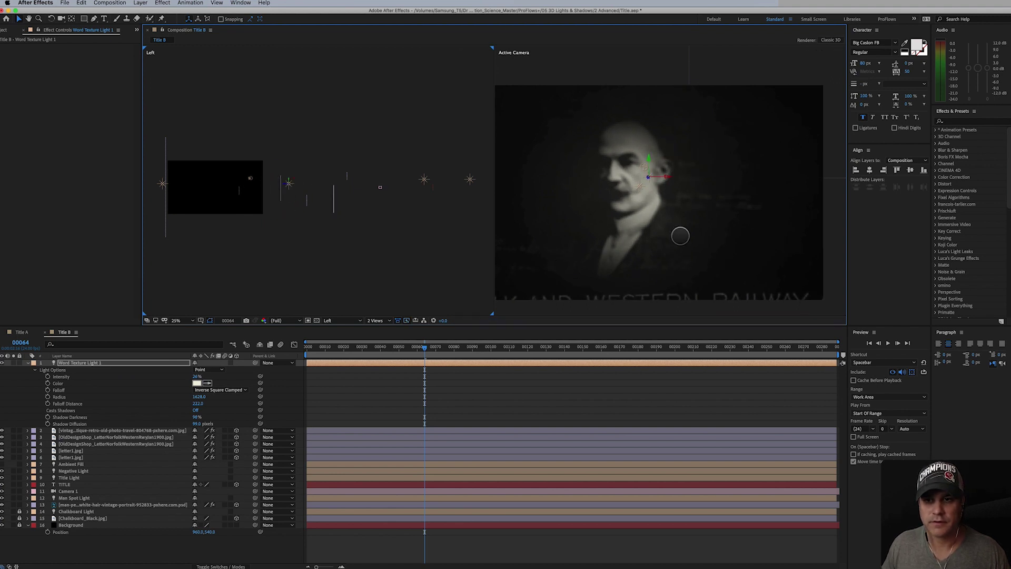
pyautogui.click(3, 363)
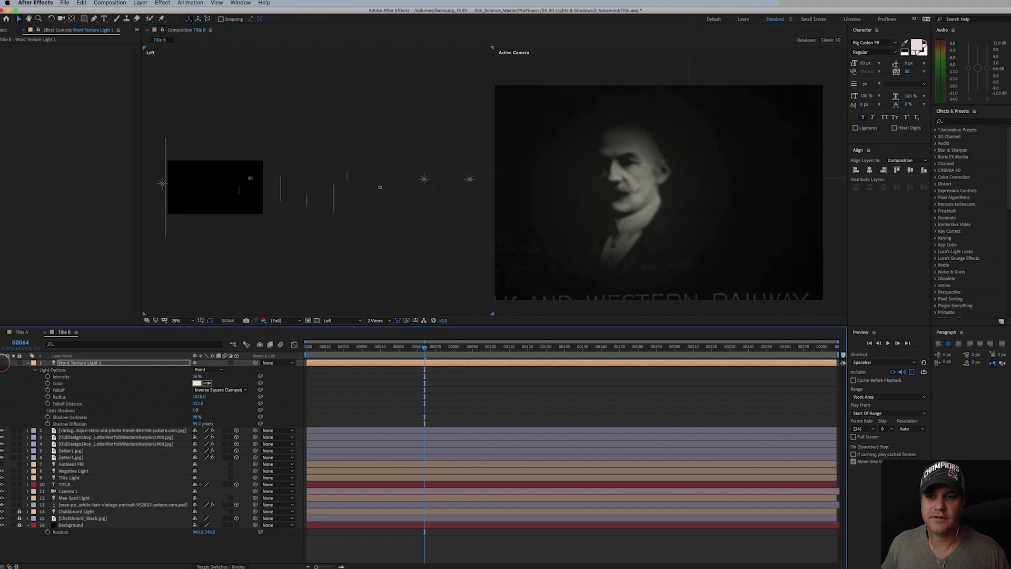
pyautogui.click(3, 363)
pyautogui.click(4, 363)
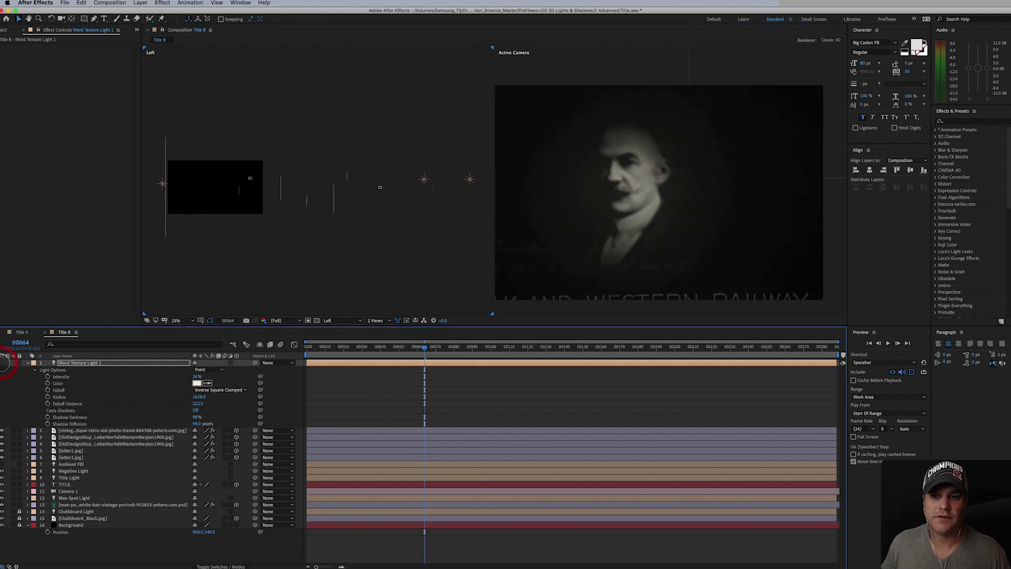
pyautogui.click(3, 363)
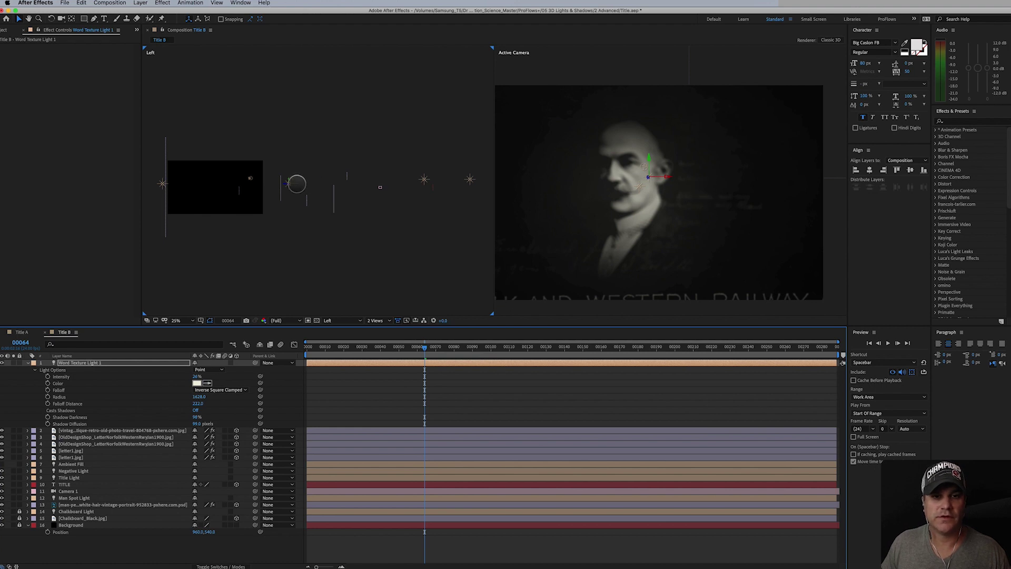
# Move Word Texture Light 1 in front of the vintage document, higher and to the right of the portrait, and compare it off and on.
pyautogui.moveTo(284, 182)
pyautogui.mouseDown()
pyautogui.moveTo(310, 184)
pyautogui.moveTo(292, 187)
pyautogui.moveTo(298, 175)
pyautogui.mouseUp()
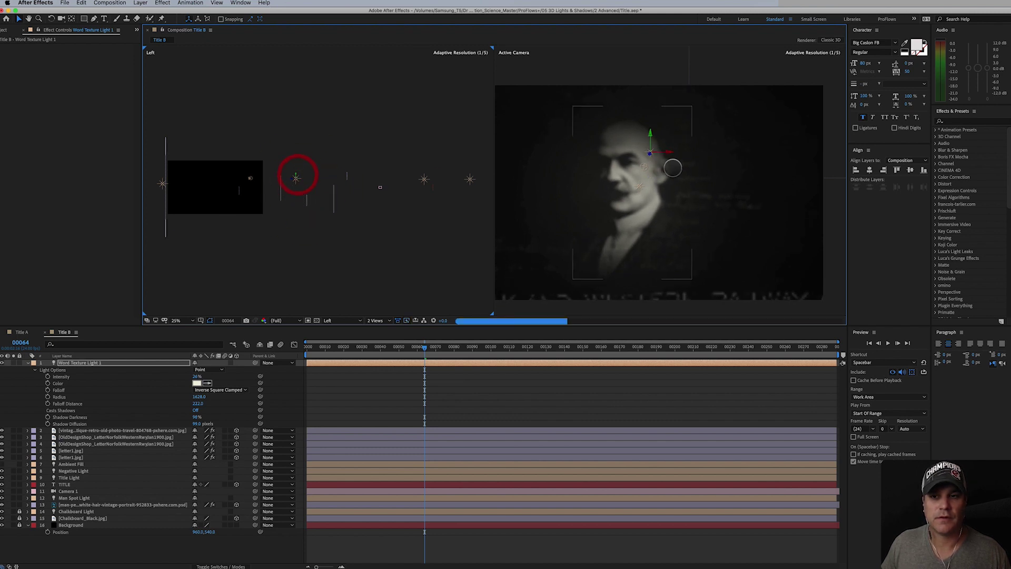
pyautogui.moveTo(668, 152); pyautogui.dragTo(742, 162)
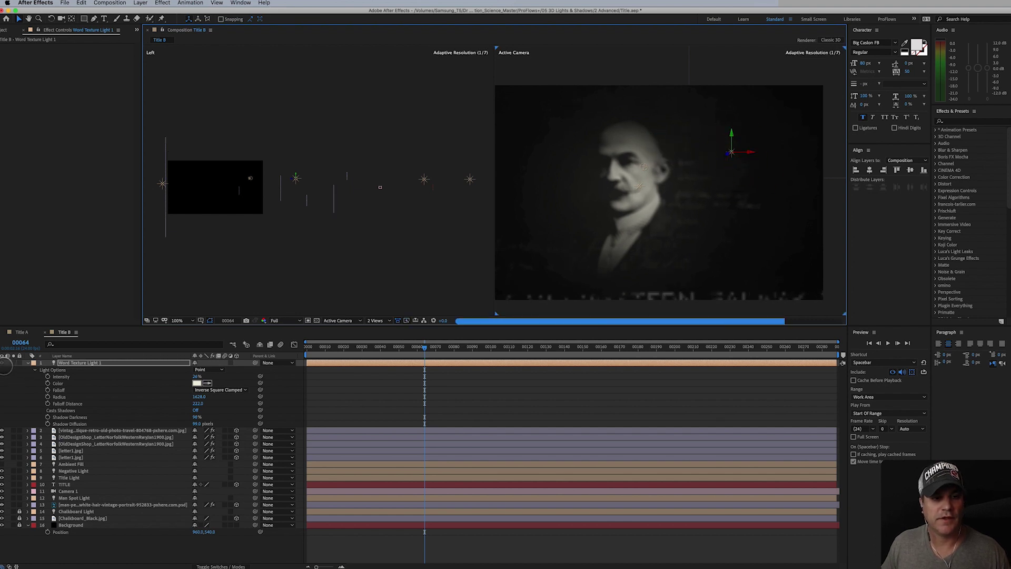
pyautogui.click(2, 363)
pyautogui.click(3, 363)
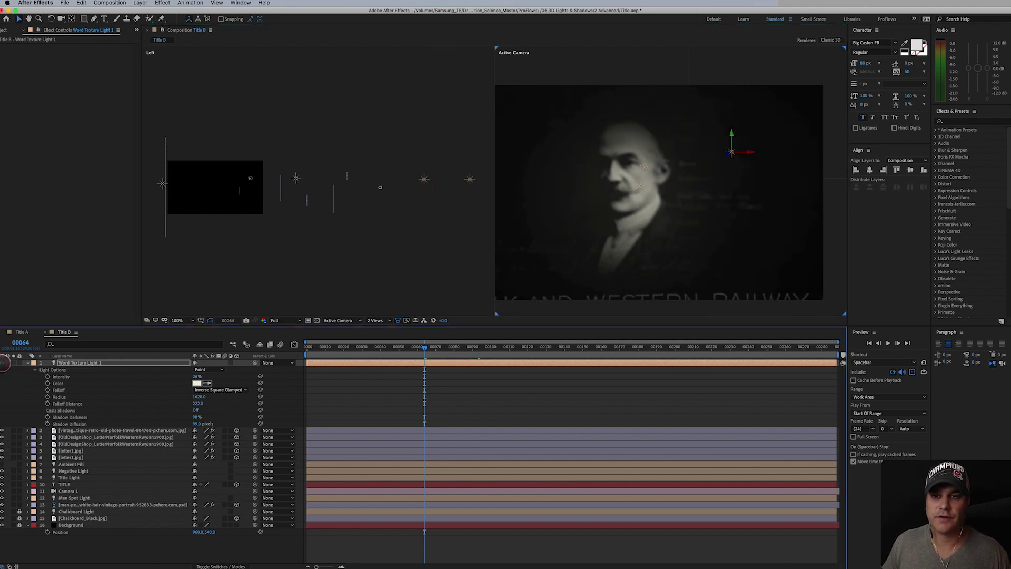
pyautogui.click(2, 362)
pyautogui.click(2, 362)
pyautogui.click(2, 363)
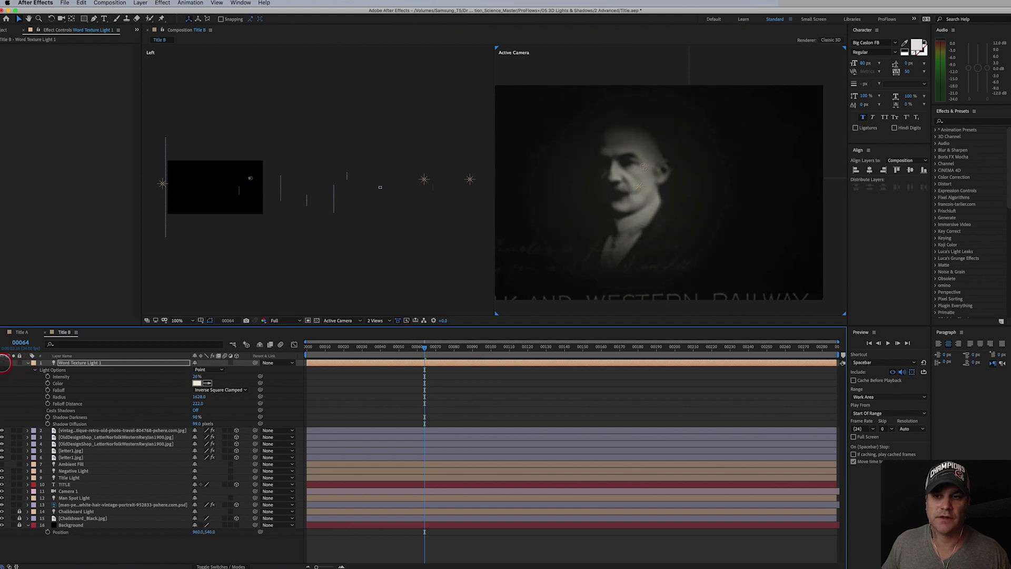
pyautogui.click(2, 362)
pyautogui.click(2, 363)
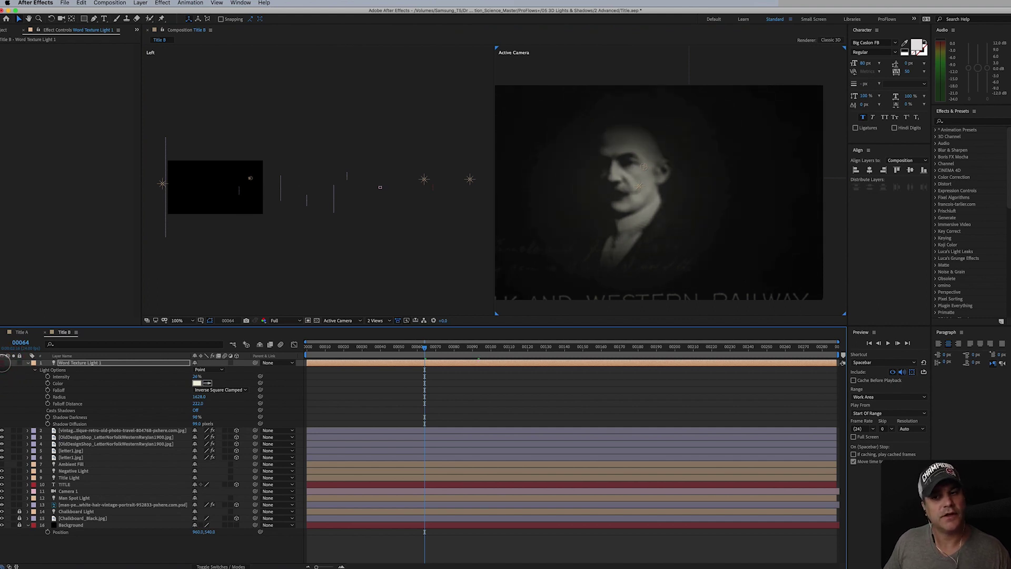
pyautogui.click(2, 363)
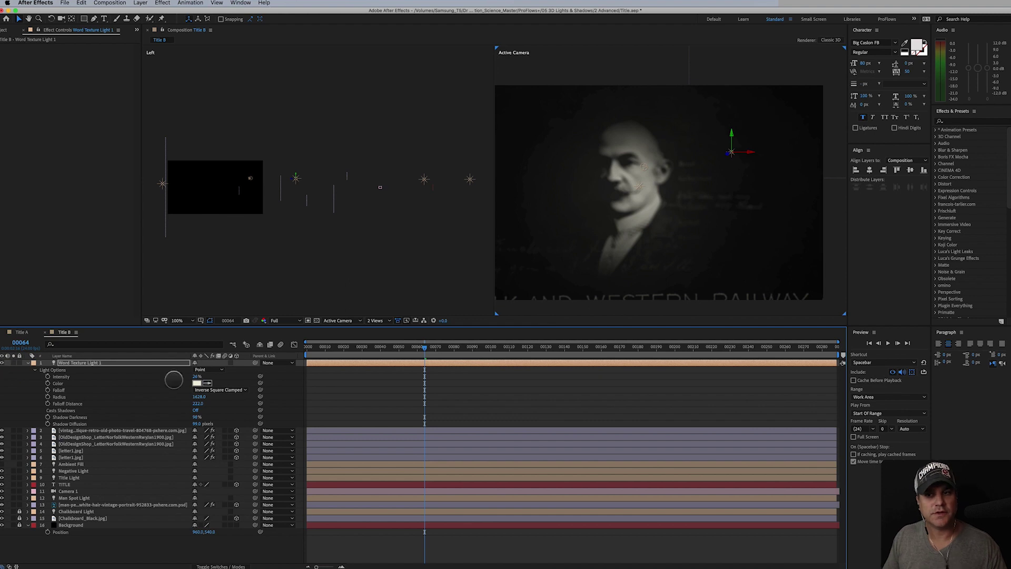
# Set Word Texture Light 1's Intensity to 18% and its falloff Radius to 419.
pyautogui.moveTo(200, 378); pyautogui.dragTo(199, 384)
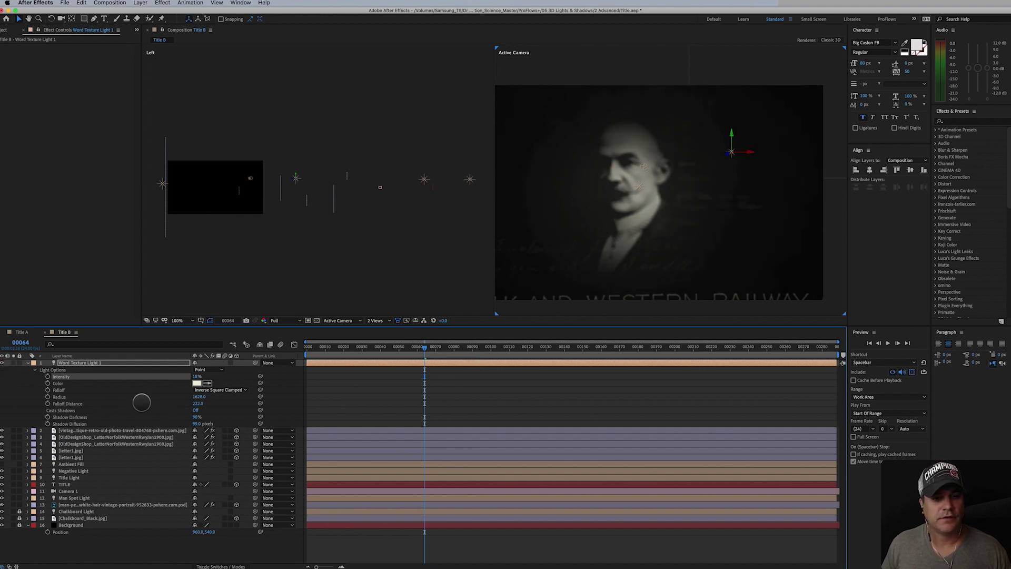
pyautogui.moveTo(199, 397); pyautogui.dragTo(238, 468)
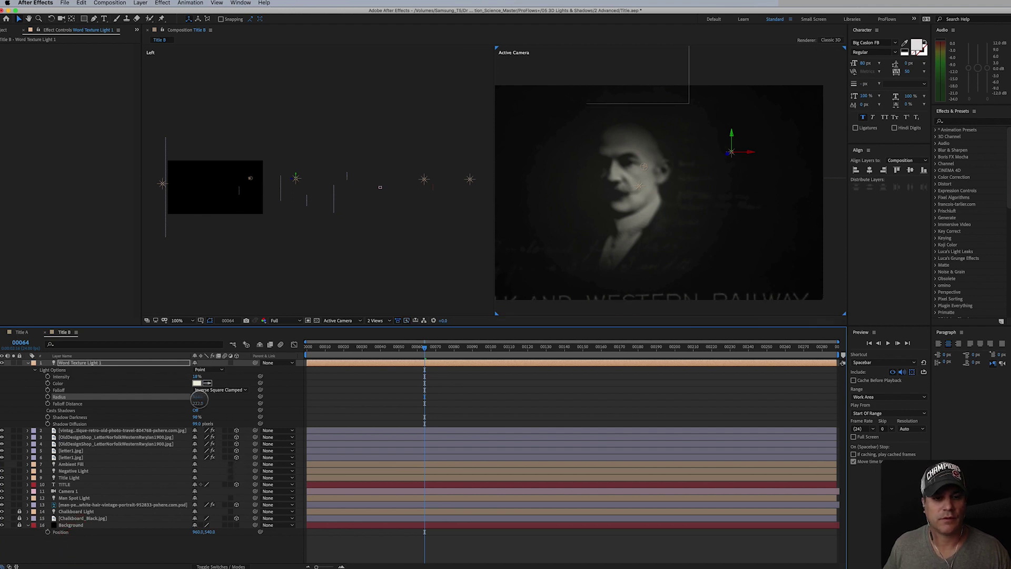
pyautogui.moveTo(199, 396); pyautogui.dragTo(120, 496)
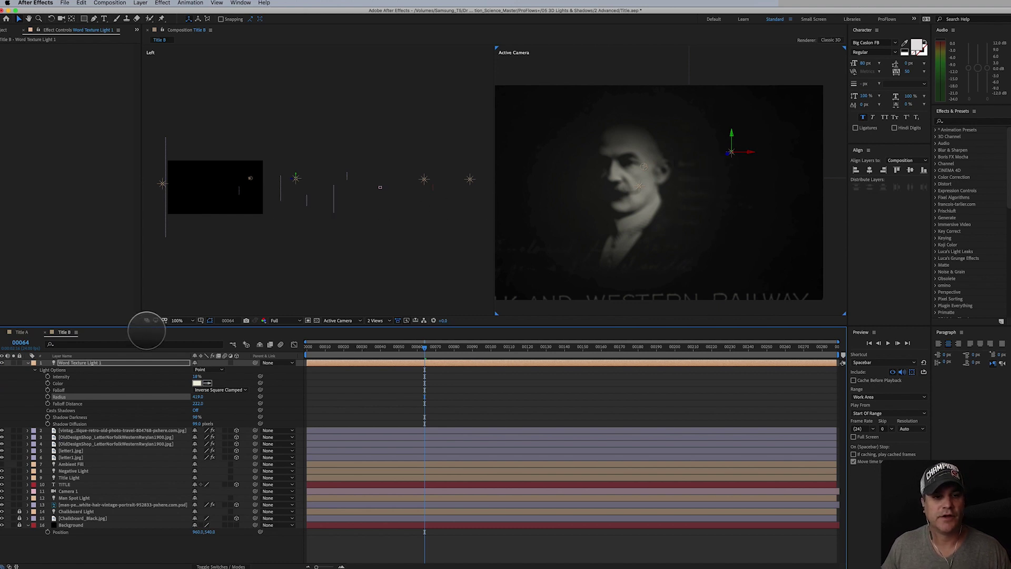
# Duplicate Word Texture Light 1 and move the copy closer to the camera and to the lower left of the portrait.
pyautogui.click(129, 364)
pyautogui.hotkey('ctrl', 'd')
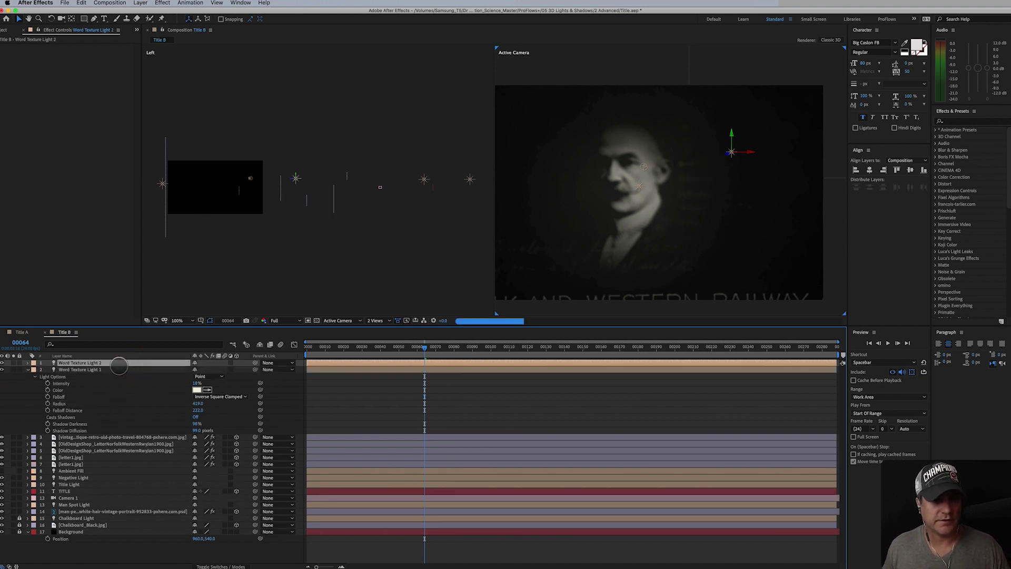
pyautogui.moveTo(291, 179); pyautogui.dragTo(322, 185)
pyautogui.moveTo(797, 210); pyautogui.dragTo(651, 228)
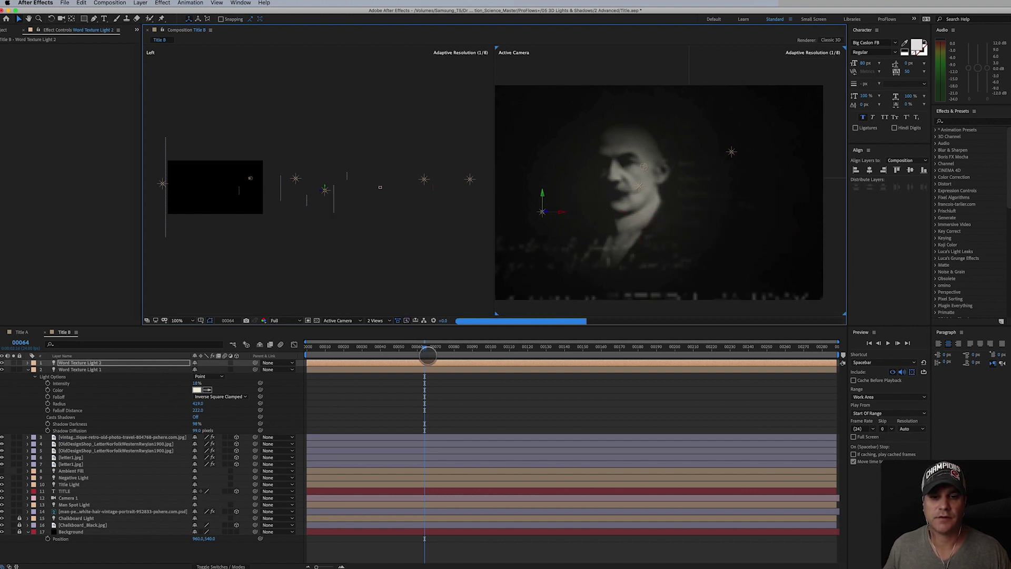
# At frame 109, move the railway lettering fragment down and to the right, and return to frame 69.
pyautogui.moveTo(427, 355); pyautogui.dragTo(511, 366)
pyautogui.click(588, 365)
pyautogui.moveTo(679, 249); pyautogui.dragTo(743, 270)
pyautogui.moveTo(507, 359); pyautogui.dragTo(433, 345)
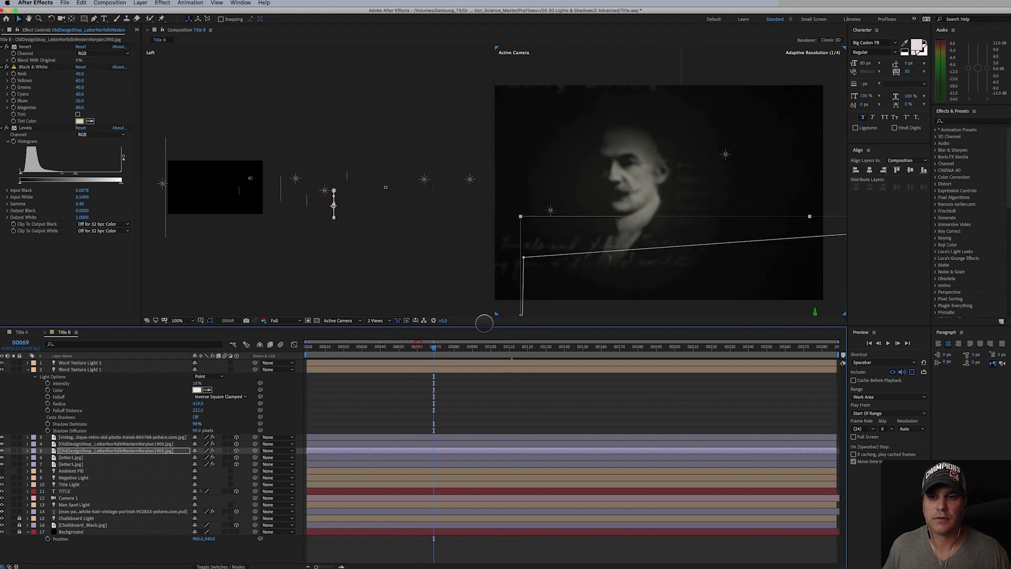
# Reposition the vintage document fragment slightly higher beside the portrait and nudge the railway lettering fragment down and to the right.
pyautogui.click(697, 178)
pyautogui.moveTo(697, 178); pyautogui.dragTo(649, 167)
pyautogui.click(700, 171)
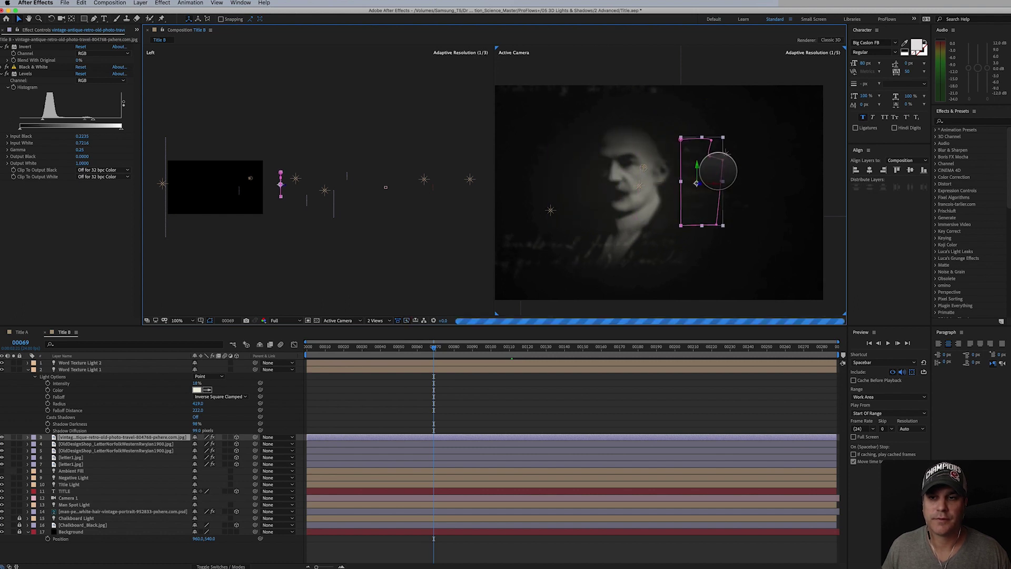
pyautogui.moveTo(635, 254); pyautogui.dragTo(640, 259)
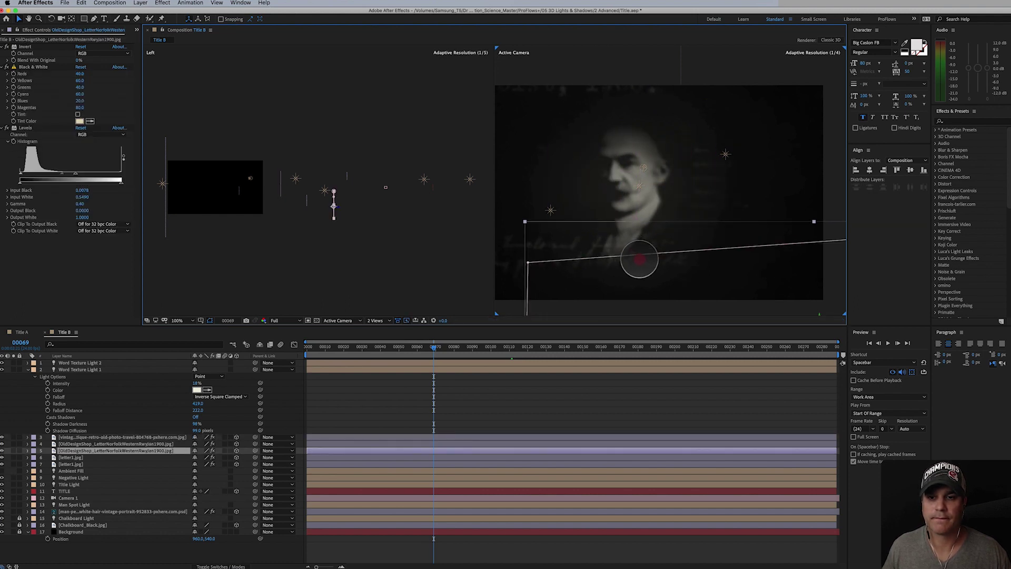
# At frame 69, move the handwritten letter fragment right and the handwritten date fragment down above the portrait.
pyautogui.moveTo(516, 244); pyautogui.dragTo(564, 251)
pyautogui.click(570, 96)
pyautogui.moveTo(559, 100); pyautogui.dragTo(569, 123)
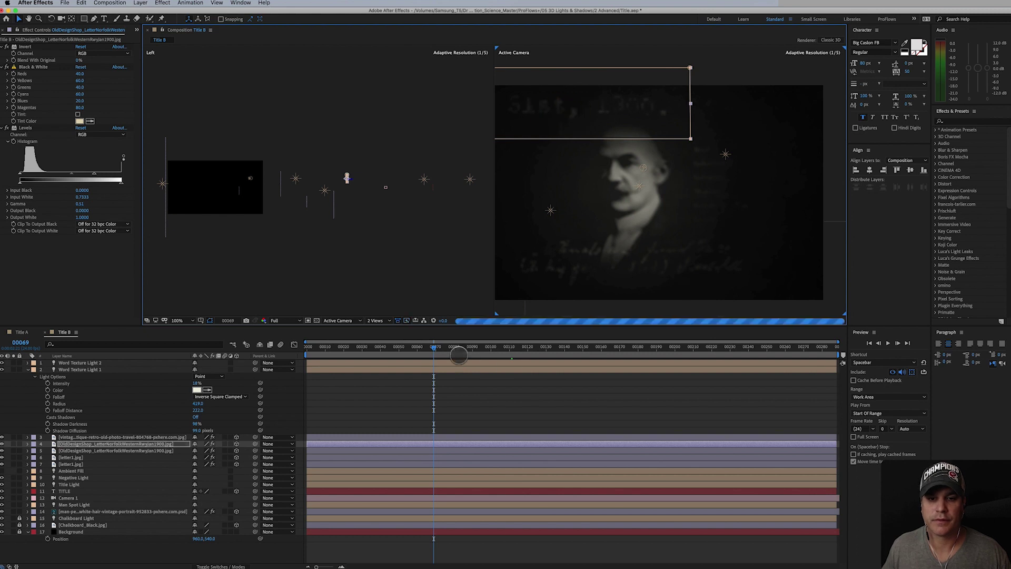
# At frame 109, move the handwritten date fragment lower so it overlaps the left side of the portrait.
pyautogui.moveTo(448, 346); pyautogui.dragTo(507, 350)
pyautogui.click(605, 150)
pyautogui.moveTo(605, 150); pyautogui.dragTo(623, 181)
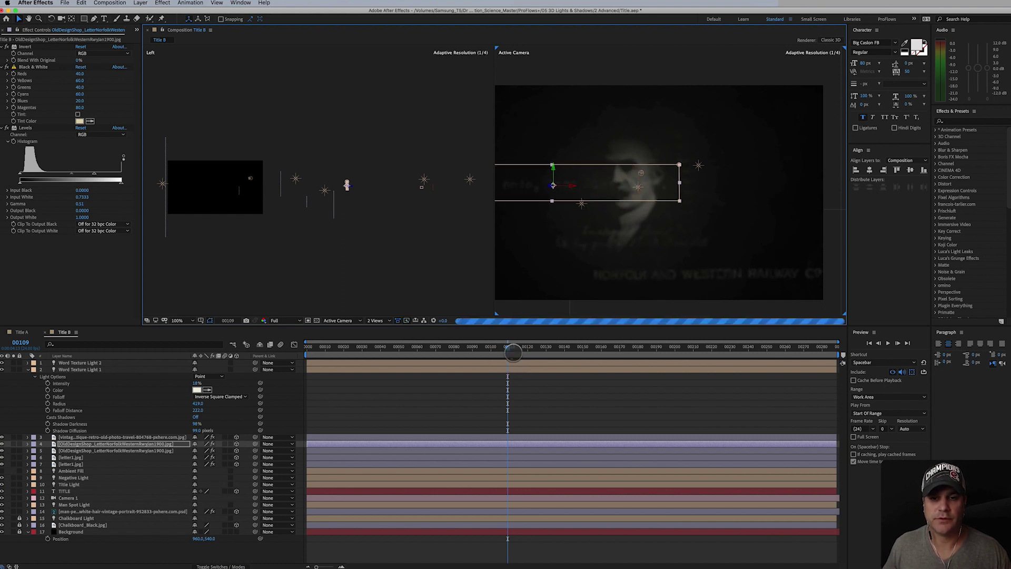
# Check the title at frame 223, switch the composition to a single Active Camera view, and deselect the date fragment.
pyautogui.moveTo(506, 349); pyautogui.dragTo(717, 375)
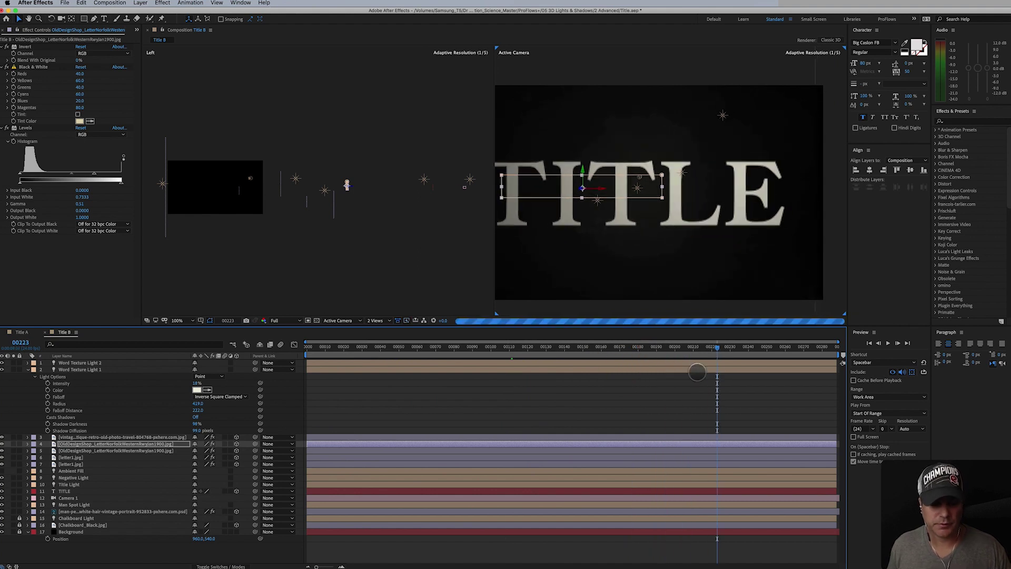
pyautogui.click(376, 320)
pyautogui.click(379, 330)
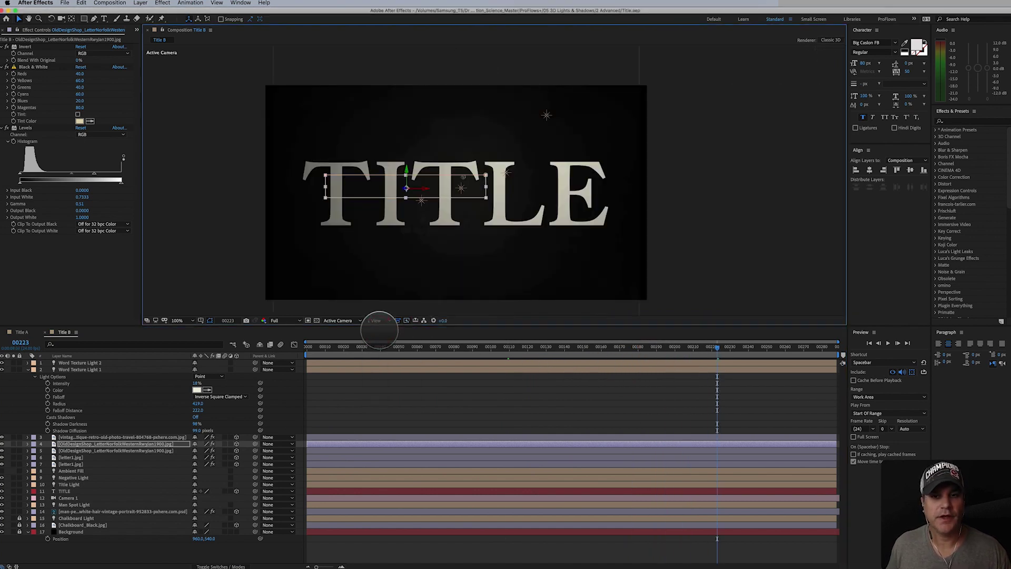
pyautogui.click(560, 392)
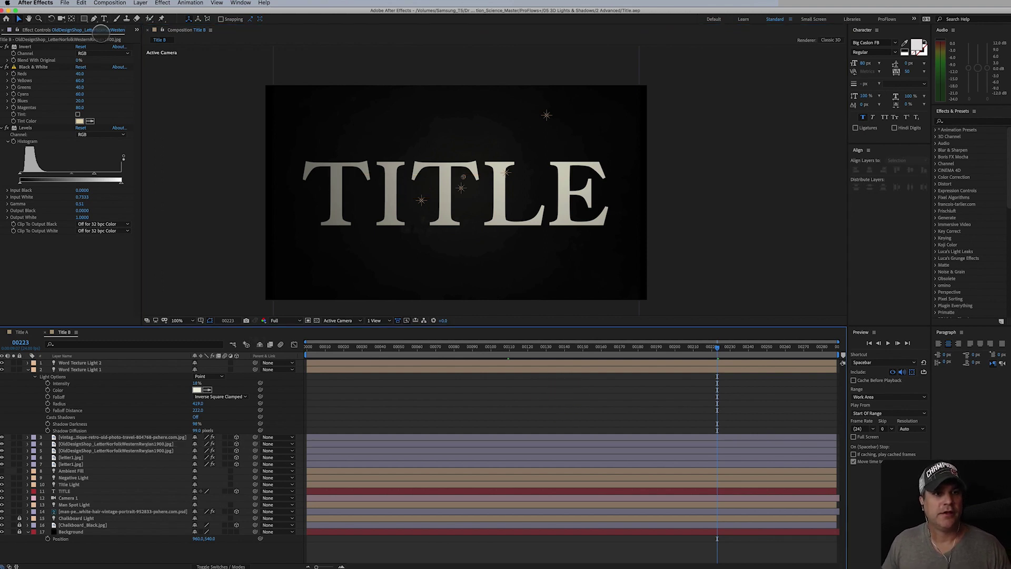
# Open 02 Subtle Dust.mp4 and Air_Particles_Windy_4_1946_4K.mov from the project's Footage folder to preview them as dust overlays.
pyautogui.click(137, 29)
pyautogui.click(146, 36)
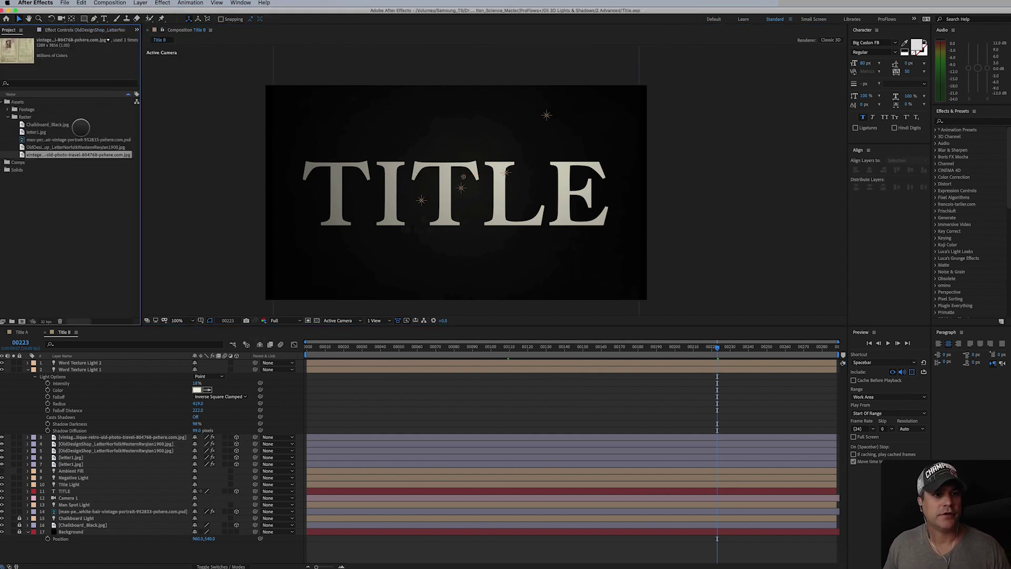
pyautogui.click(8, 109)
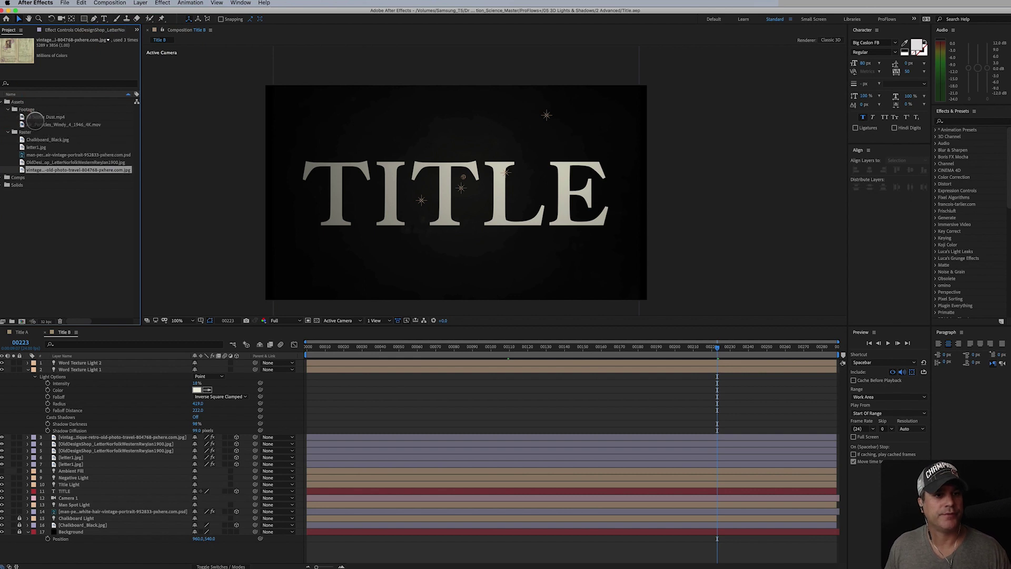
pyautogui.click(43, 117)
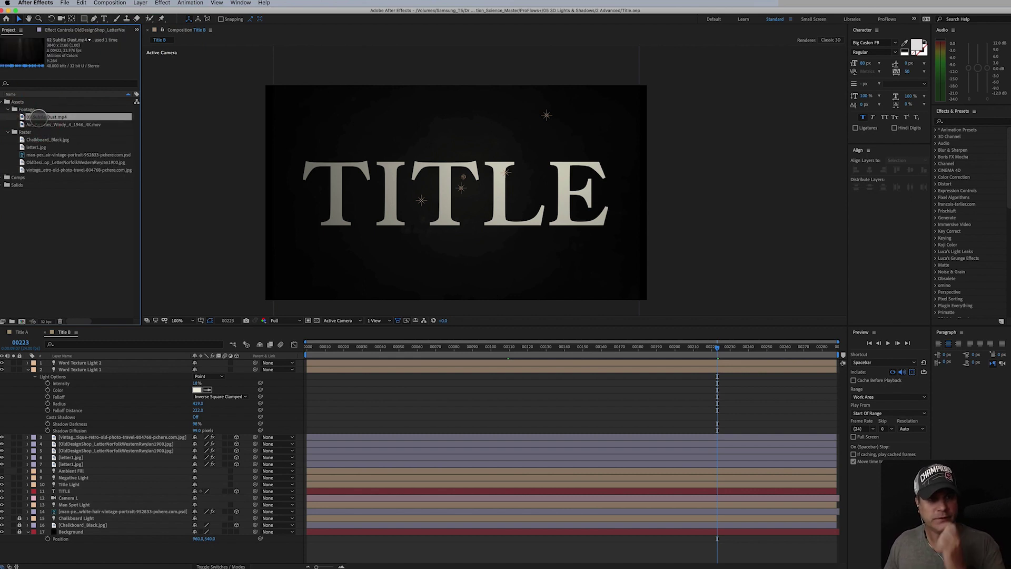
pyautogui.doubleClick(35, 117)
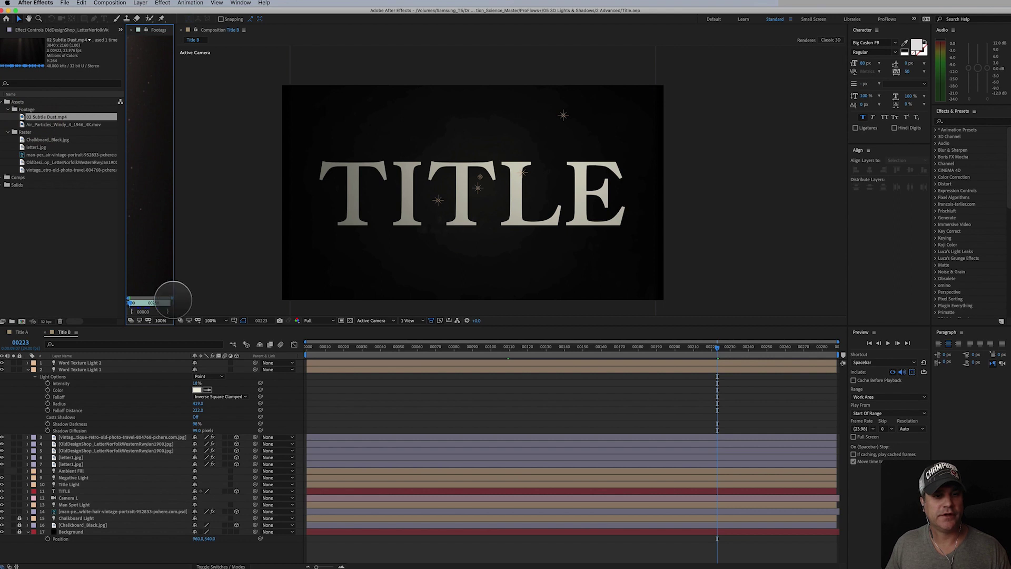
pyautogui.moveTo(174, 299); pyautogui.dragTo(535, 305)
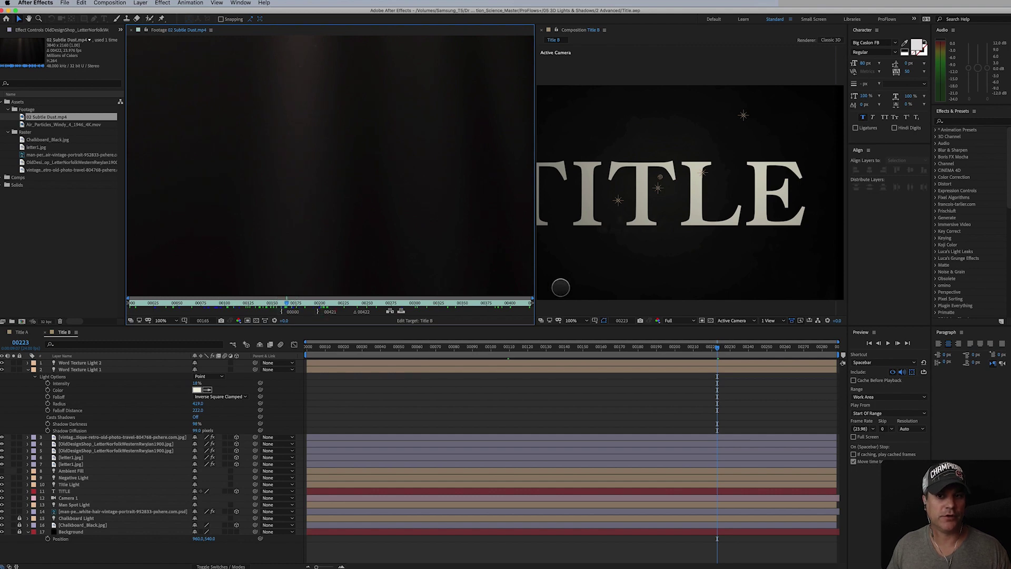
pyautogui.moveTo(535, 286); pyautogui.dragTo(203, 299)
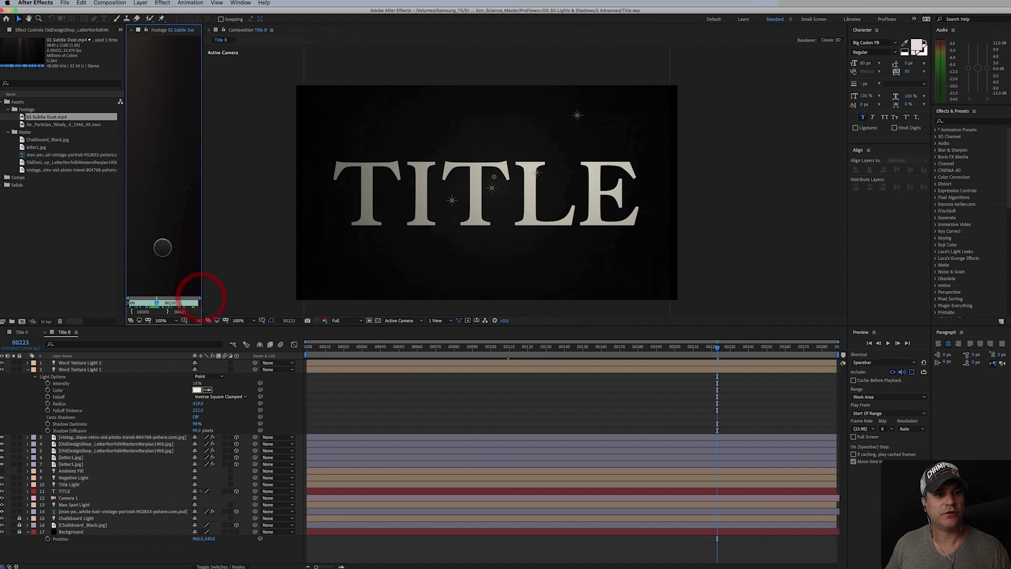
pyautogui.doubleClick(47, 124)
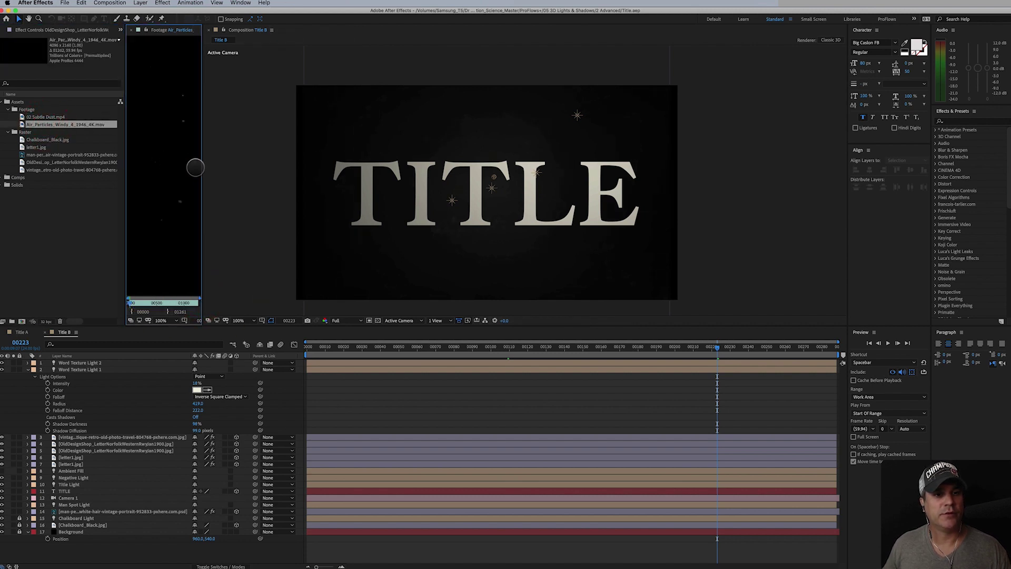
# Examine the Air_Particles_Windy_4_1946_4K.mov footage in an enlarged viewer, then restore the wide composition view.
pyautogui.moveTo(201, 167); pyautogui.dragTo(579, 174)
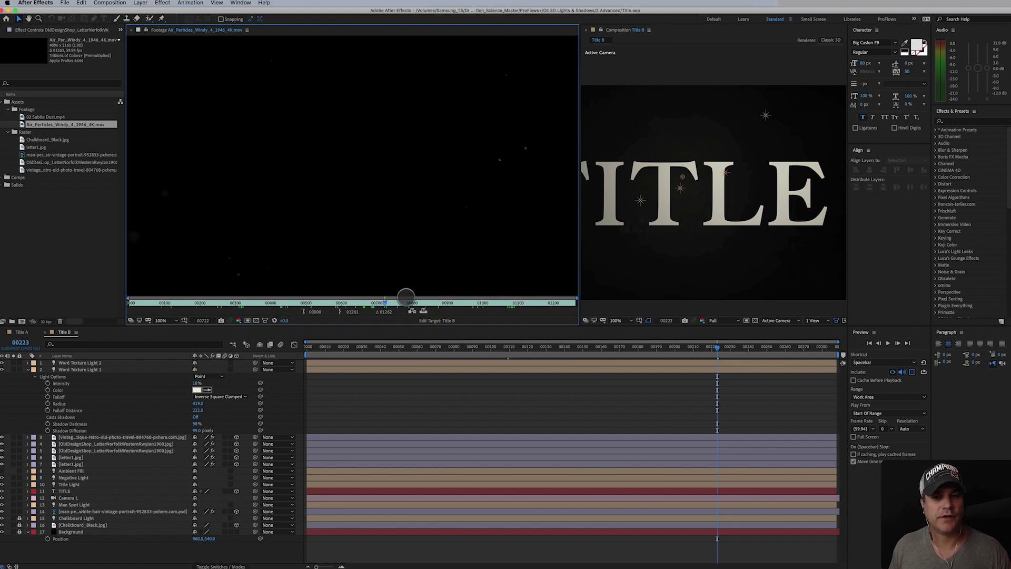
pyautogui.moveTo(580, 271); pyautogui.dragTo(180, 300)
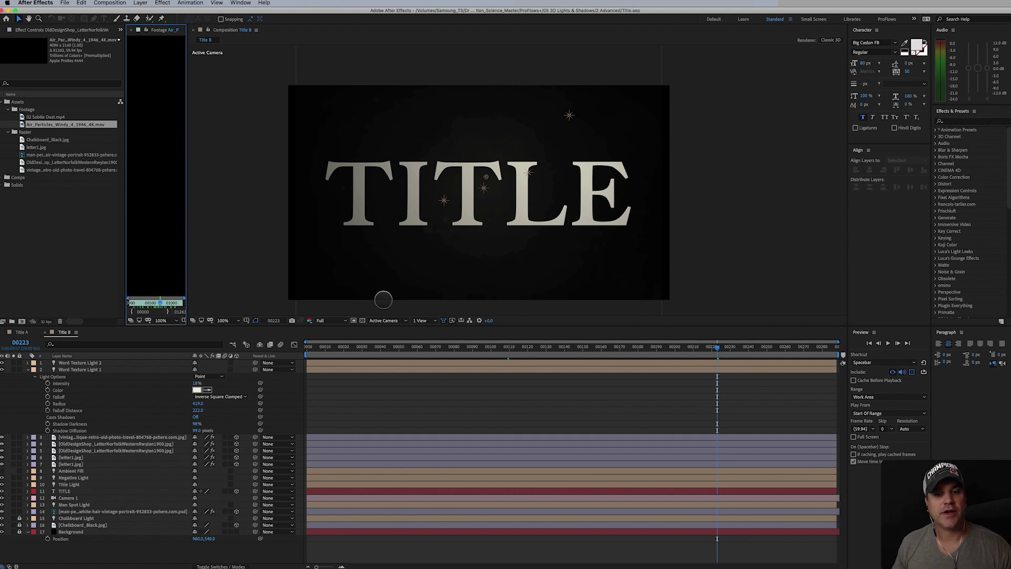
pyautogui.moveTo(399, 293); pyautogui.dragTo(410, 285)
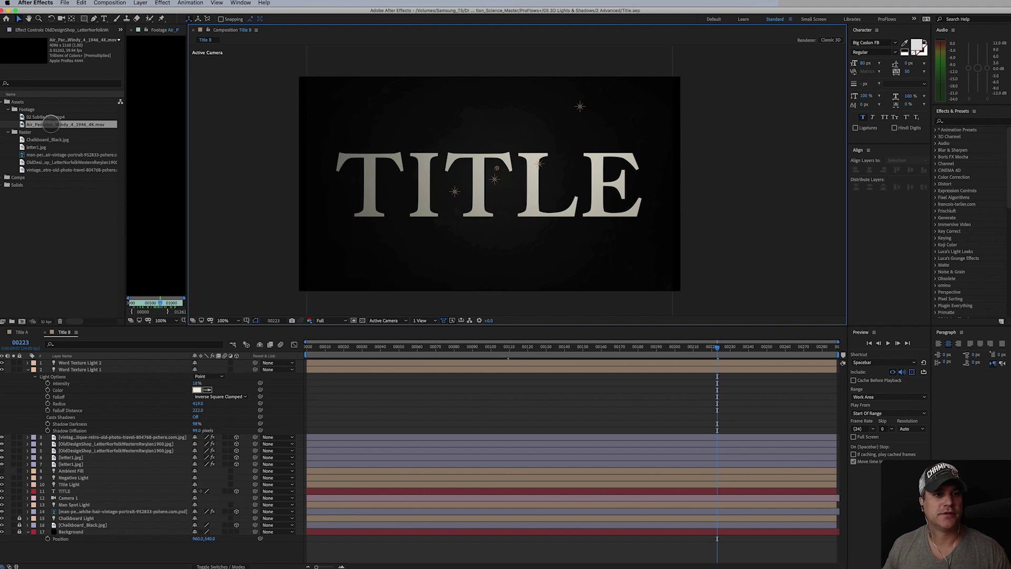
# Add 02 Subtle Dust.mp4 above all layers in the Title B composition and make it a 3D layer.
pyautogui.click(47, 117)
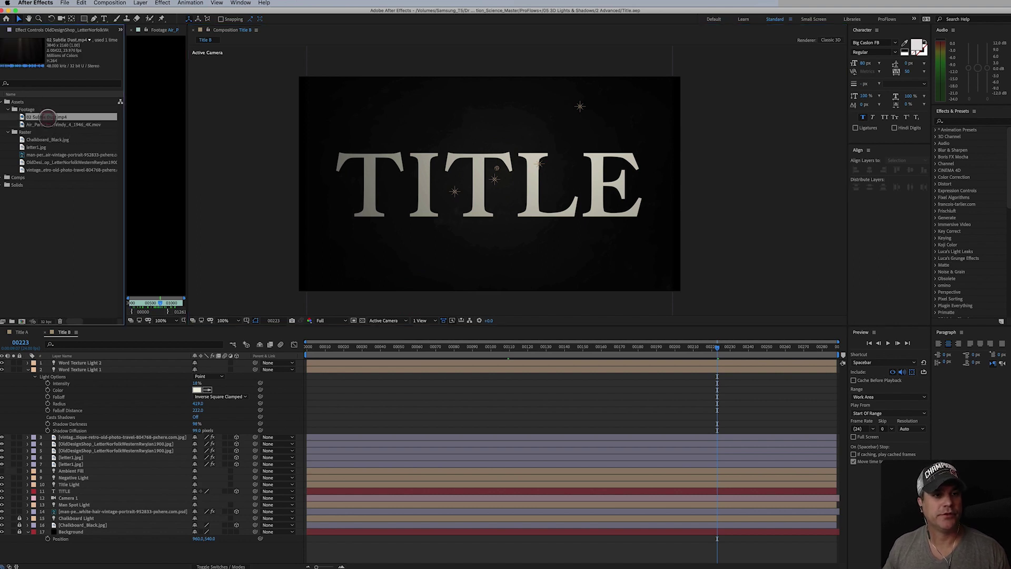
pyautogui.moveTo(48, 117); pyautogui.dragTo(74, 297)
pyautogui.moveTo(83, 335); pyautogui.dragTo(55, 115)
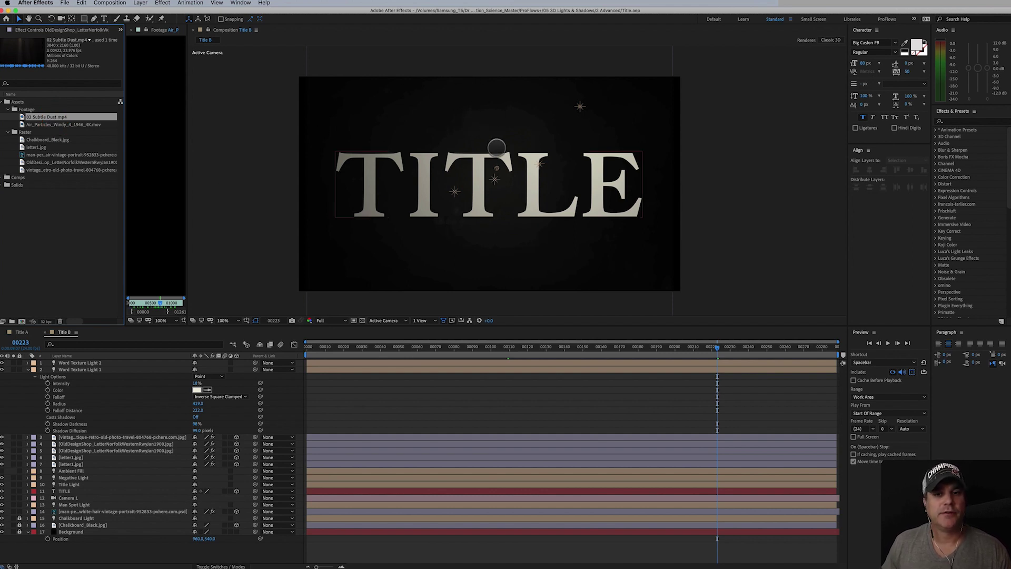
pyautogui.moveTo(88, 199); pyautogui.dragTo(98, 360)
pyautogui.click(27, 376)
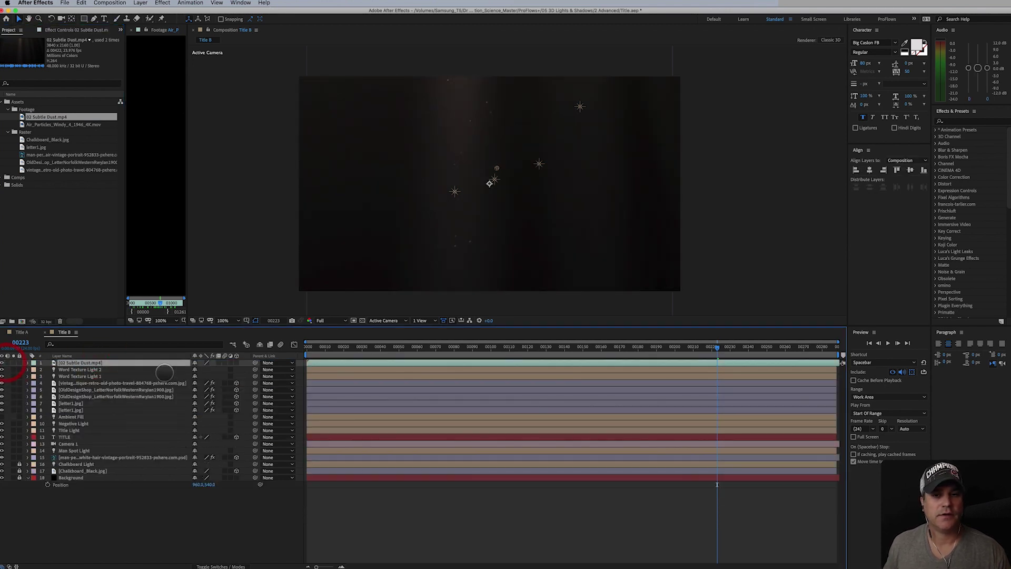
pyautogui.click(237, 363)
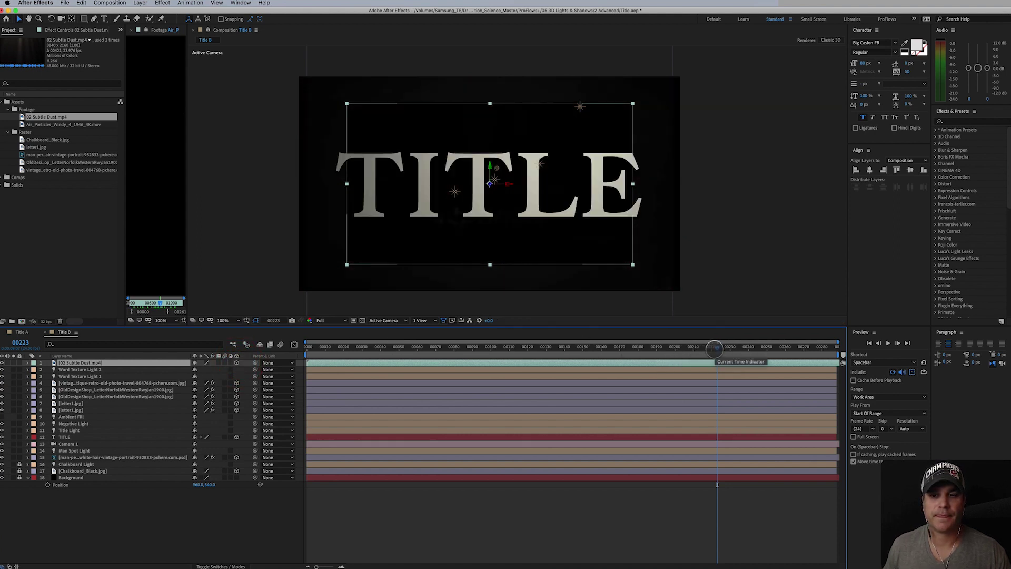
# Check the dust layer at frames 101 and 68, close the footage viewer, and show the composition in 2 Views.
pyautogui.moveTo(711, 348); pyautogui.dragTo(493, 371)
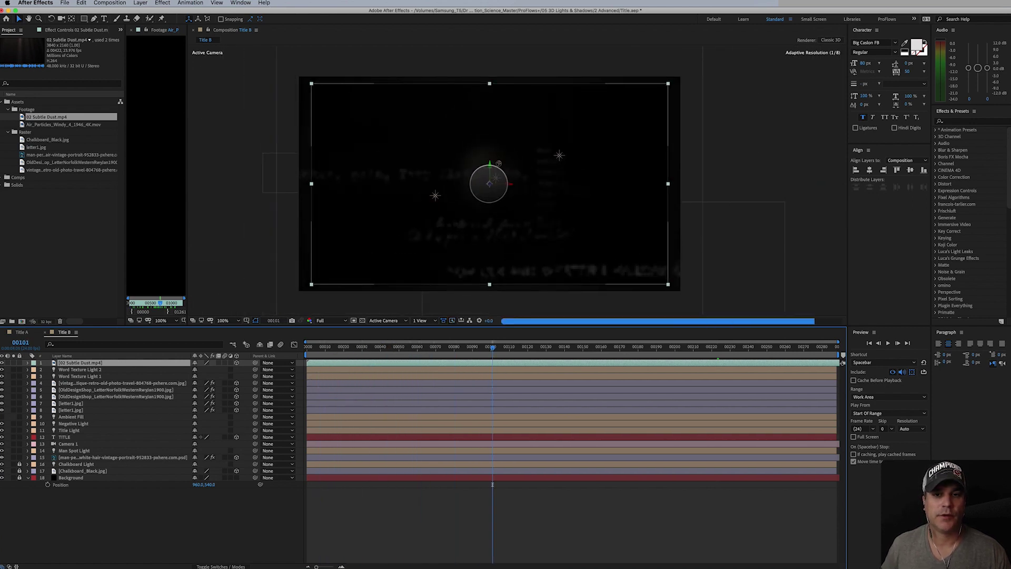
pyautogui.moveTo(488, 183); pyautogui.dragTo(773, 137)
pyautogui.moveTo(492, 348); pyautogui.dragTo(432, 349)
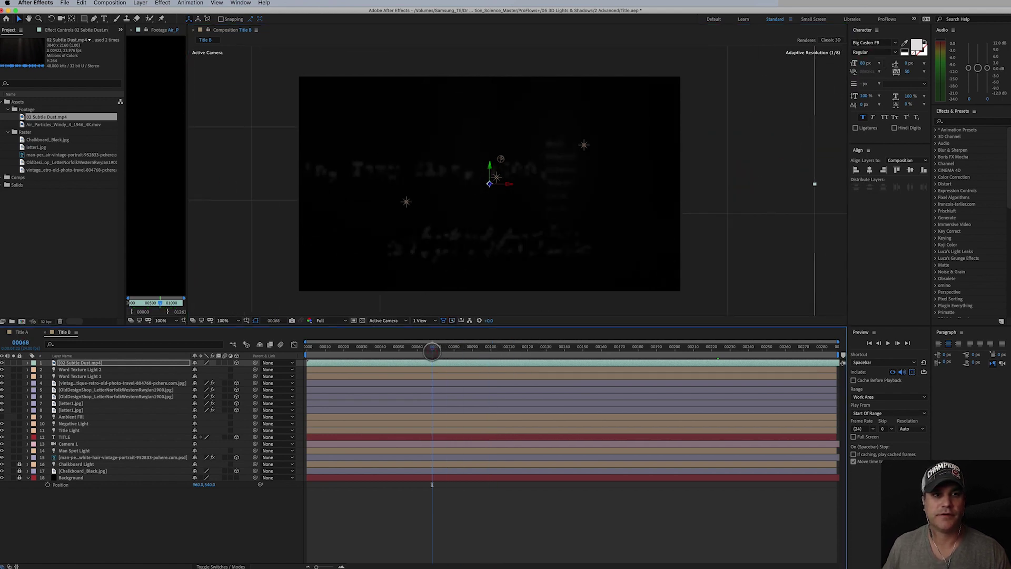
pyautogui.click(131, 30)
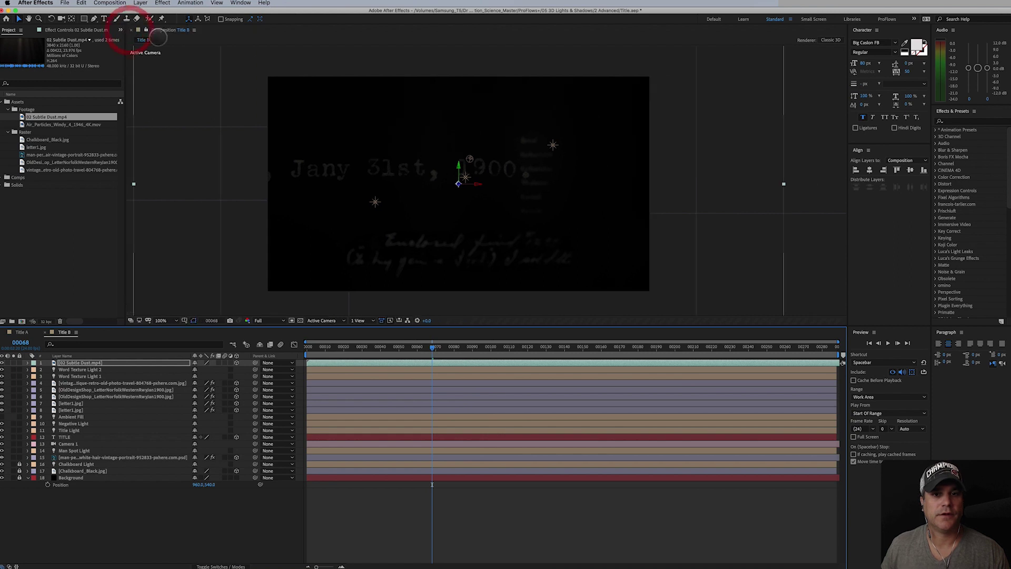
pyautogui.click(358, 320)
pyautogui.click(366, 331)
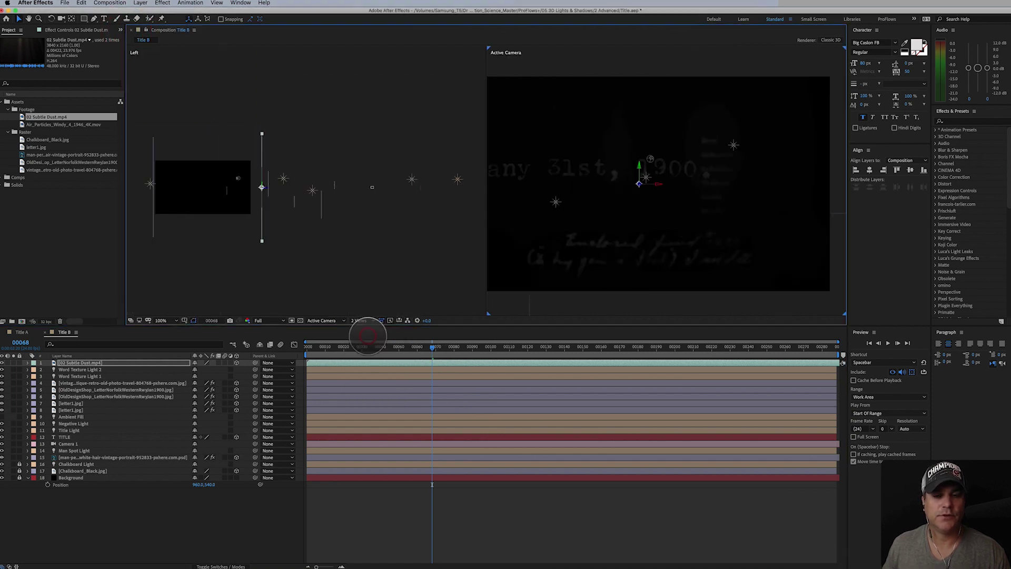
# At frame 120, move the dust layer toward the camera in the Left view and turn off its Accepts Lights option.
pyautogui.moveTo(438, 350); pyautogui.dragTo(527, 357)
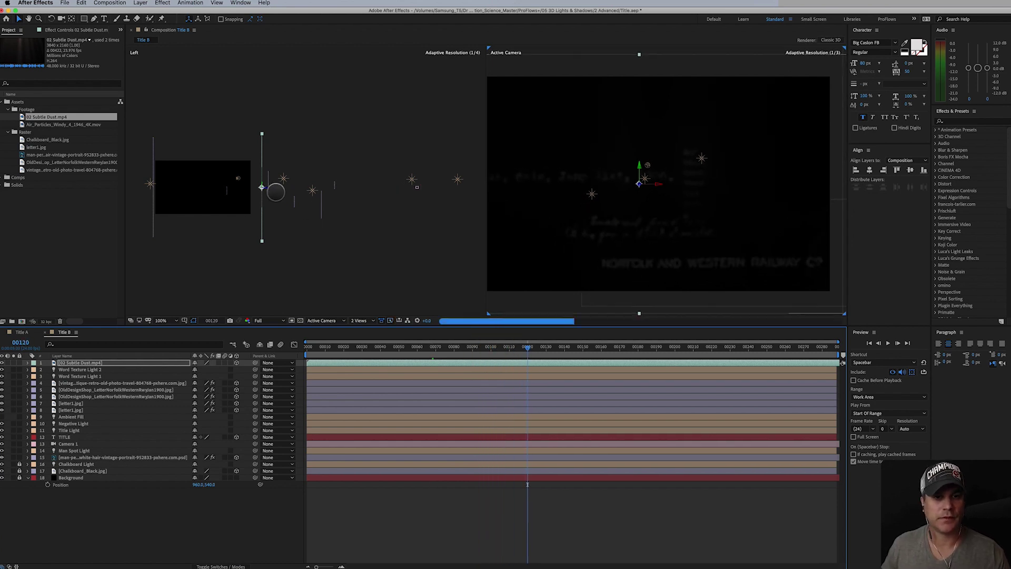
pyautogui.moveTo(266, 188); pyautogui.dragTo(361, 185)
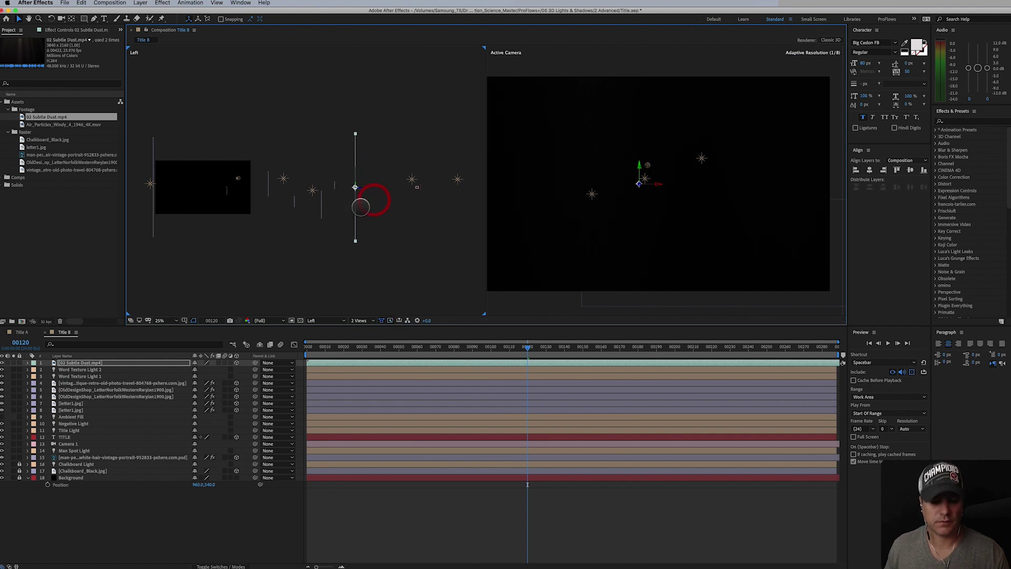
pyautogui.press('a')
pyautogui.press('a')
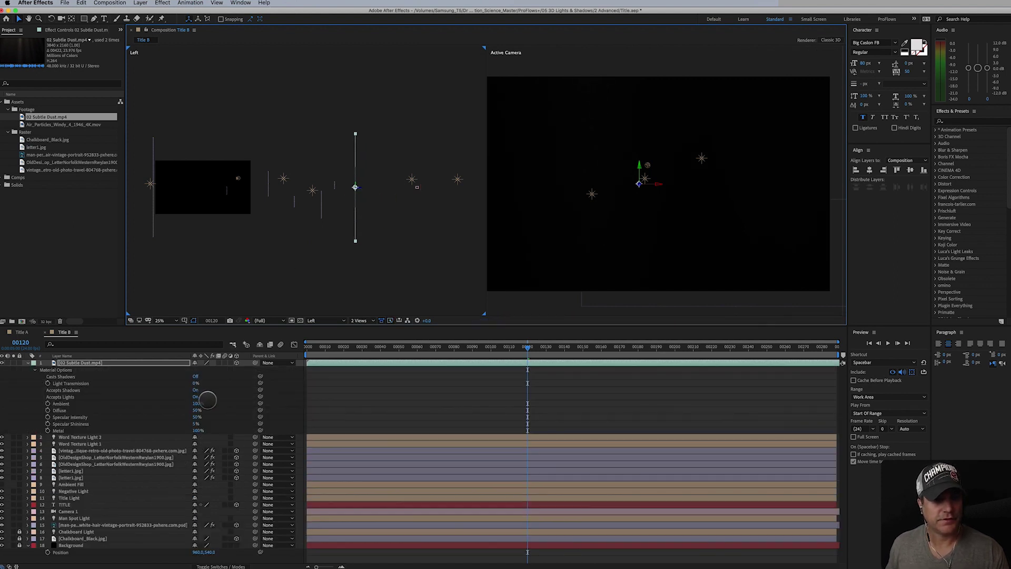
pyautogui.click(195, 396)
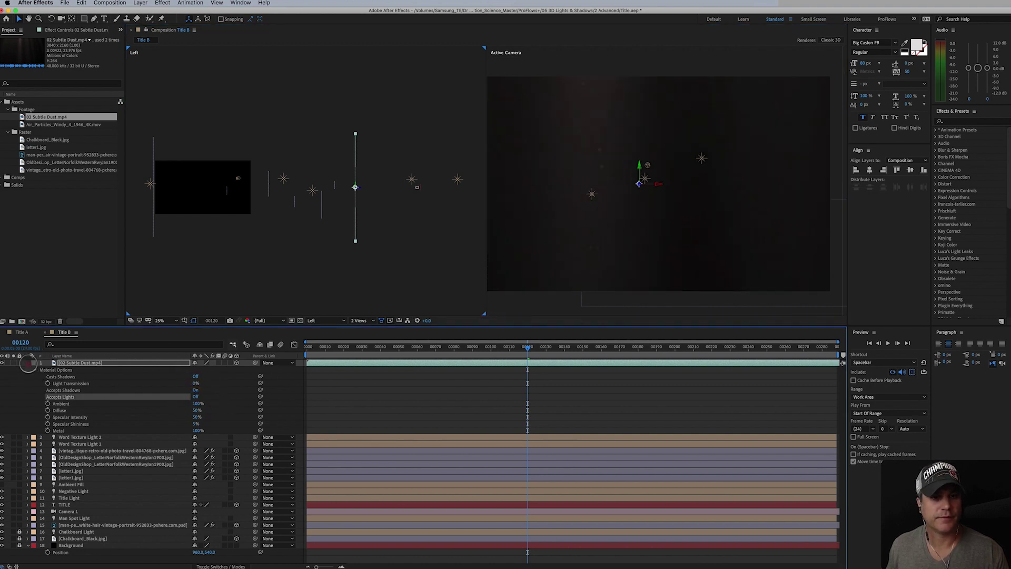
pyautogui.click(28, 363)
# Move the dust layer back in depth behind the document fragments and set its blending mode to Screen.
pyautogui.moveTo(355, 187); pyautogui.dragTo(237, 188)
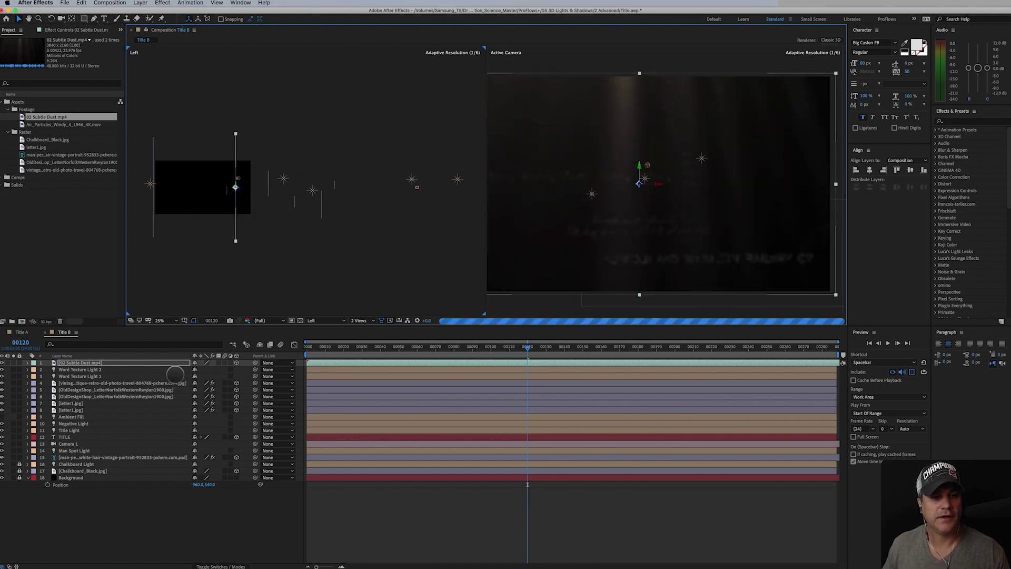
pyautogui.click(222, 566)
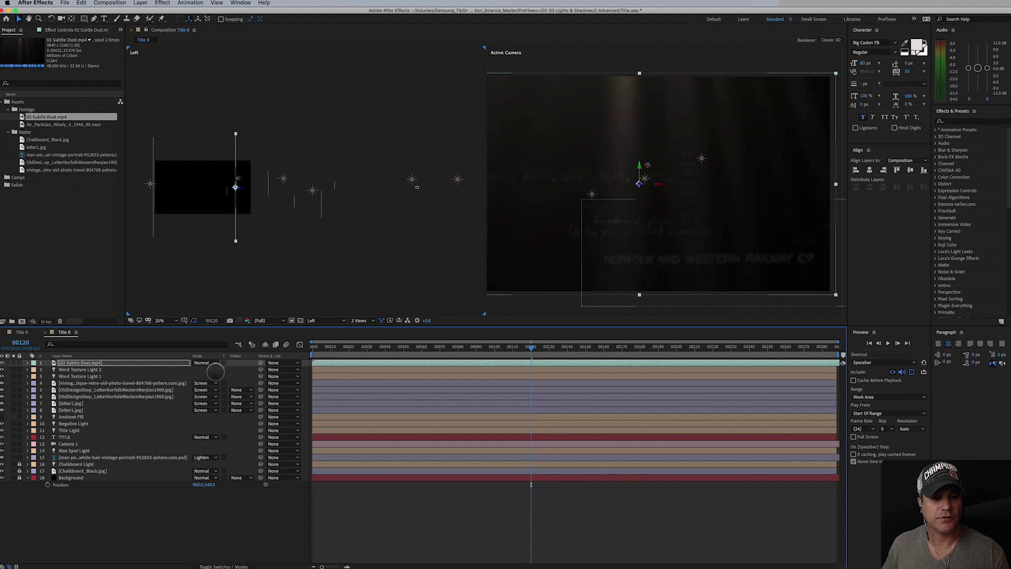
pyautogui.click(212, 362)
pyautogui.click(213, 339)
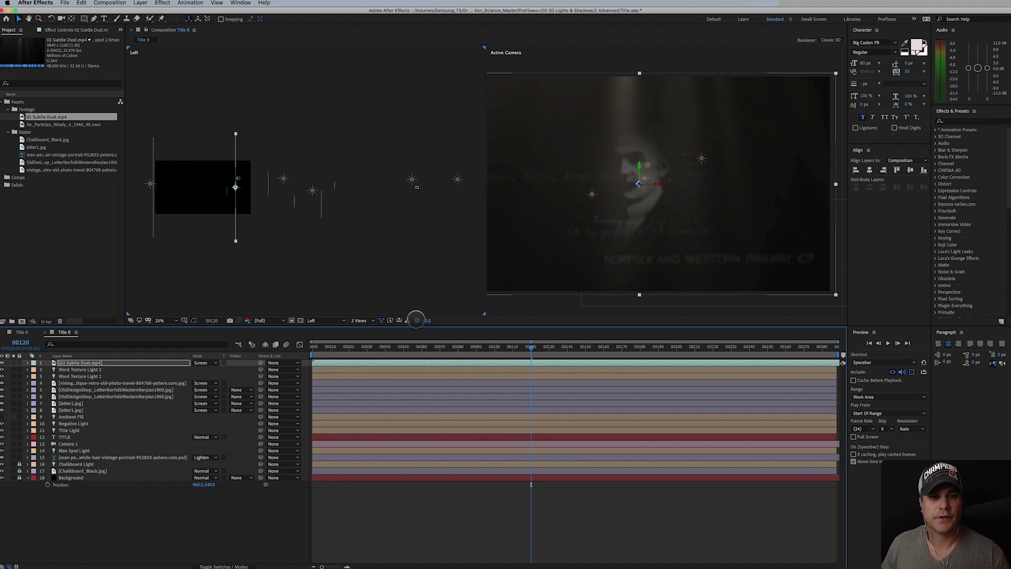
# At frame 281, return to a single Active Camera view and scale the dust layer to 116% to cover the frame.
pyautogui.moveTo(512, 348); pyautogui.dragTo(704, 337)
pyautogui.click(824, 347)
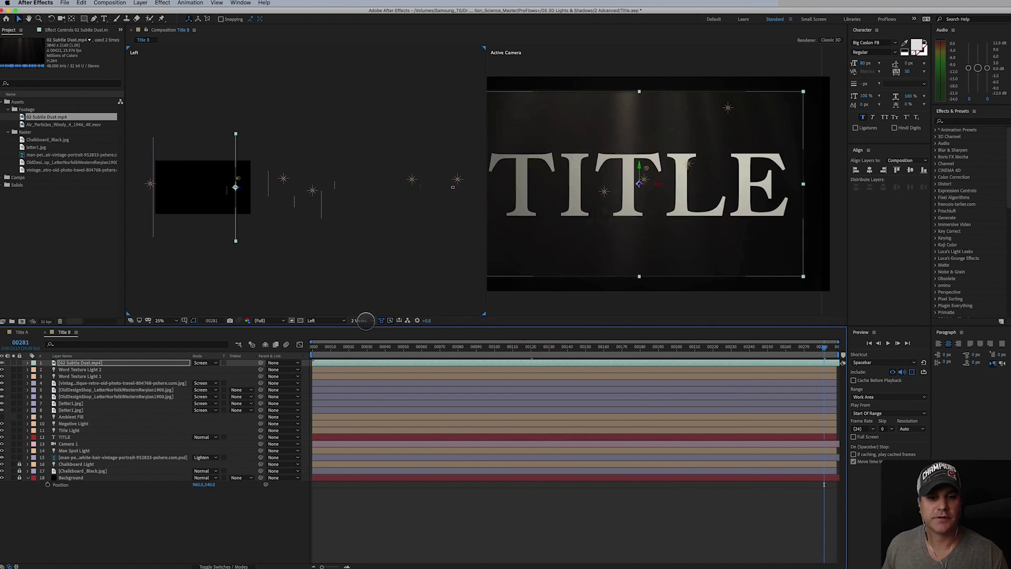
pyautogui.click(359, 320)
pyautogui.click(362, 317)
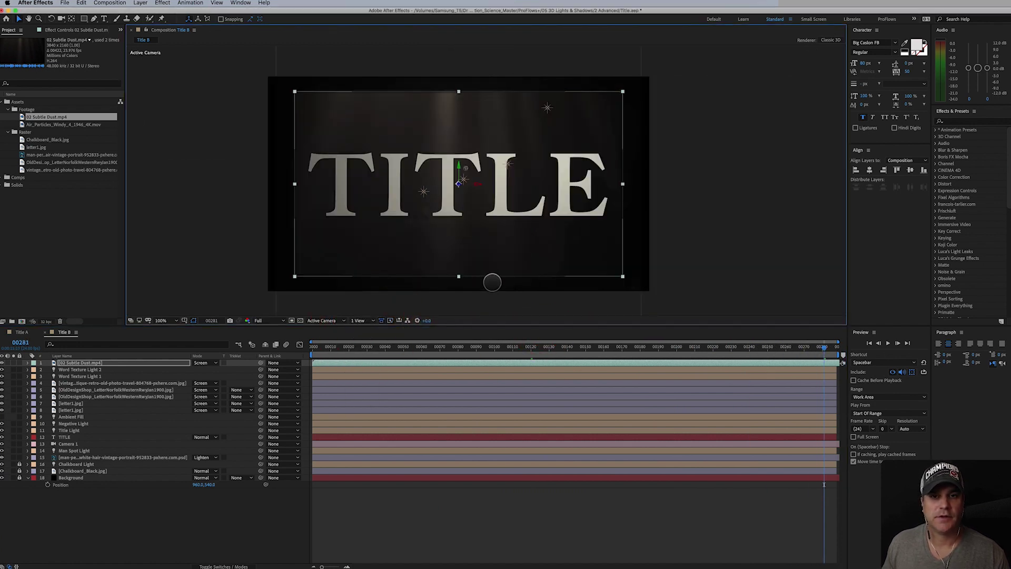
pyautogui.press('s')
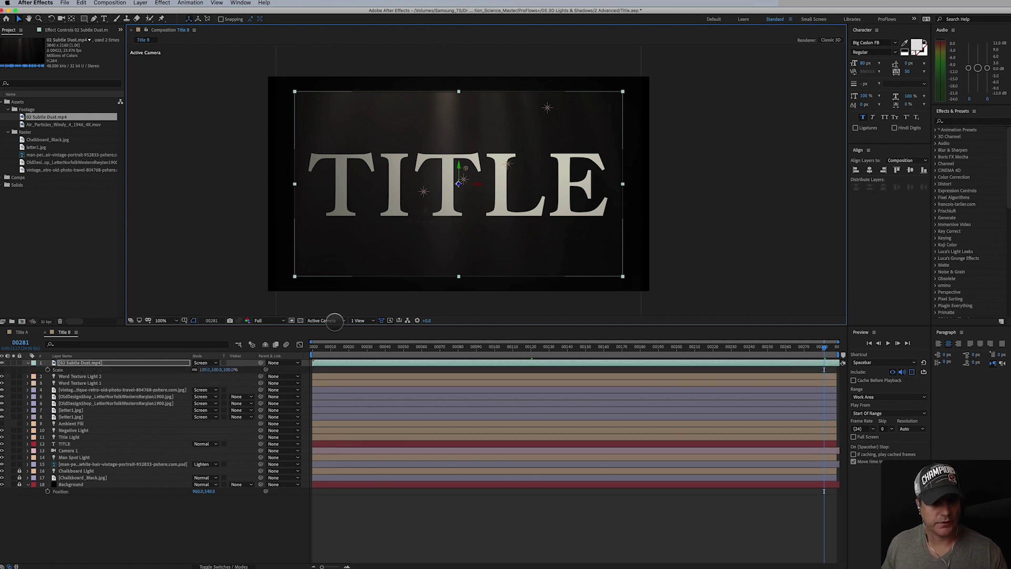
pyautogui.moveTo(217, 369); pyautogui.dragTo(225, 362)
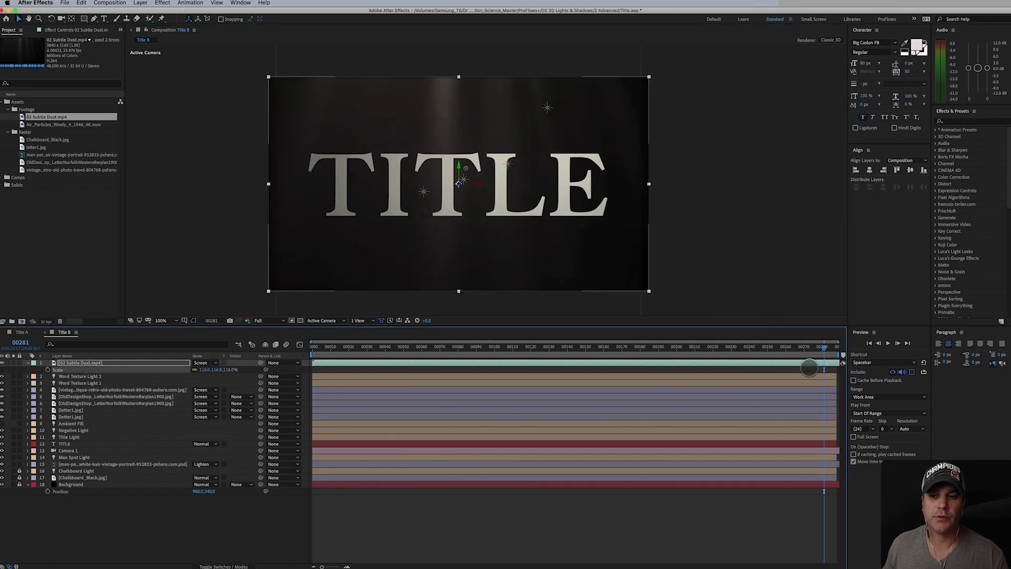
# Preview the scene with the dust overlay from frame 54.
pyautogui.moveTo(823, 345); pyautogui.dragTo(409, 391)
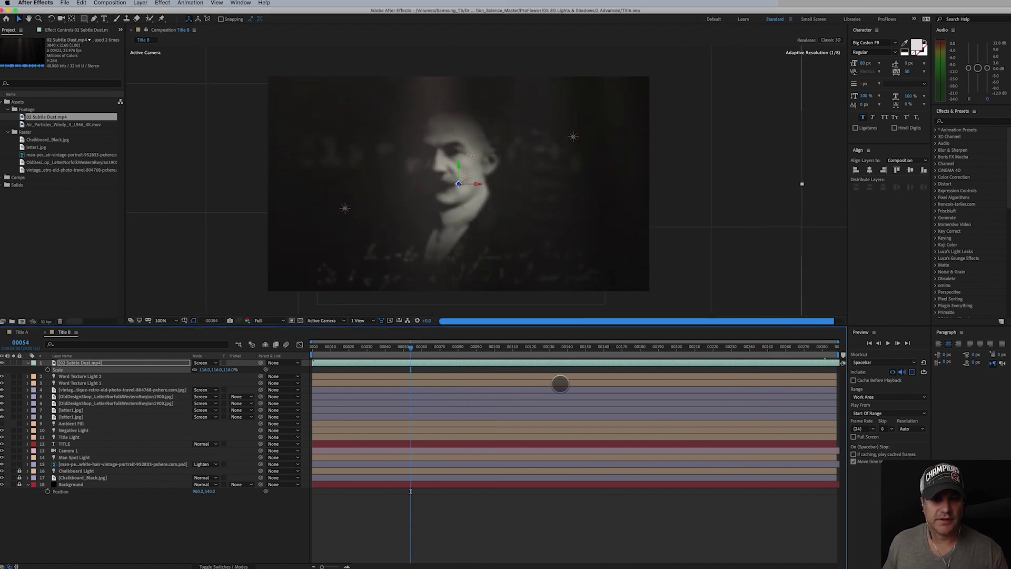
pyautogui.press('space')
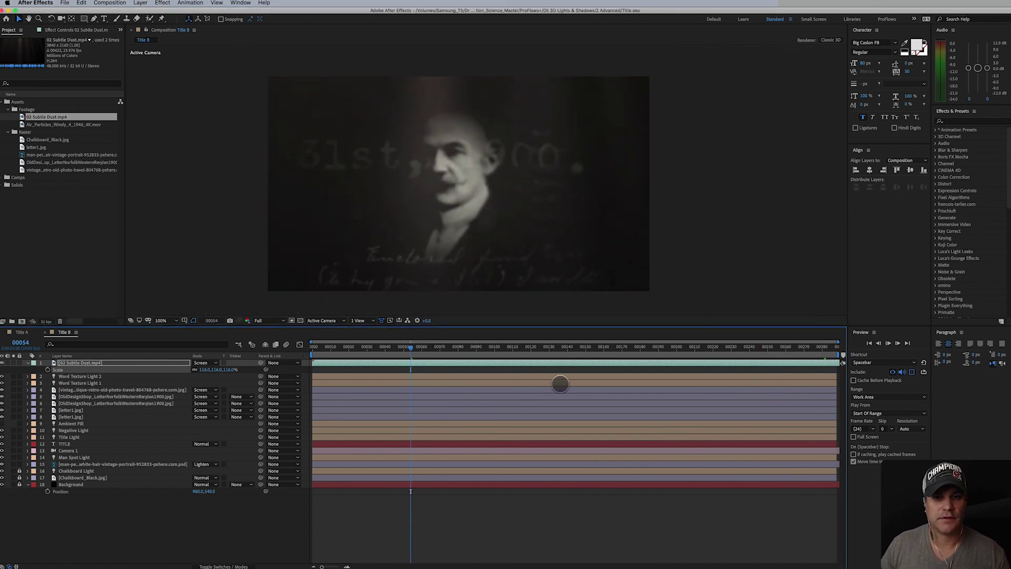